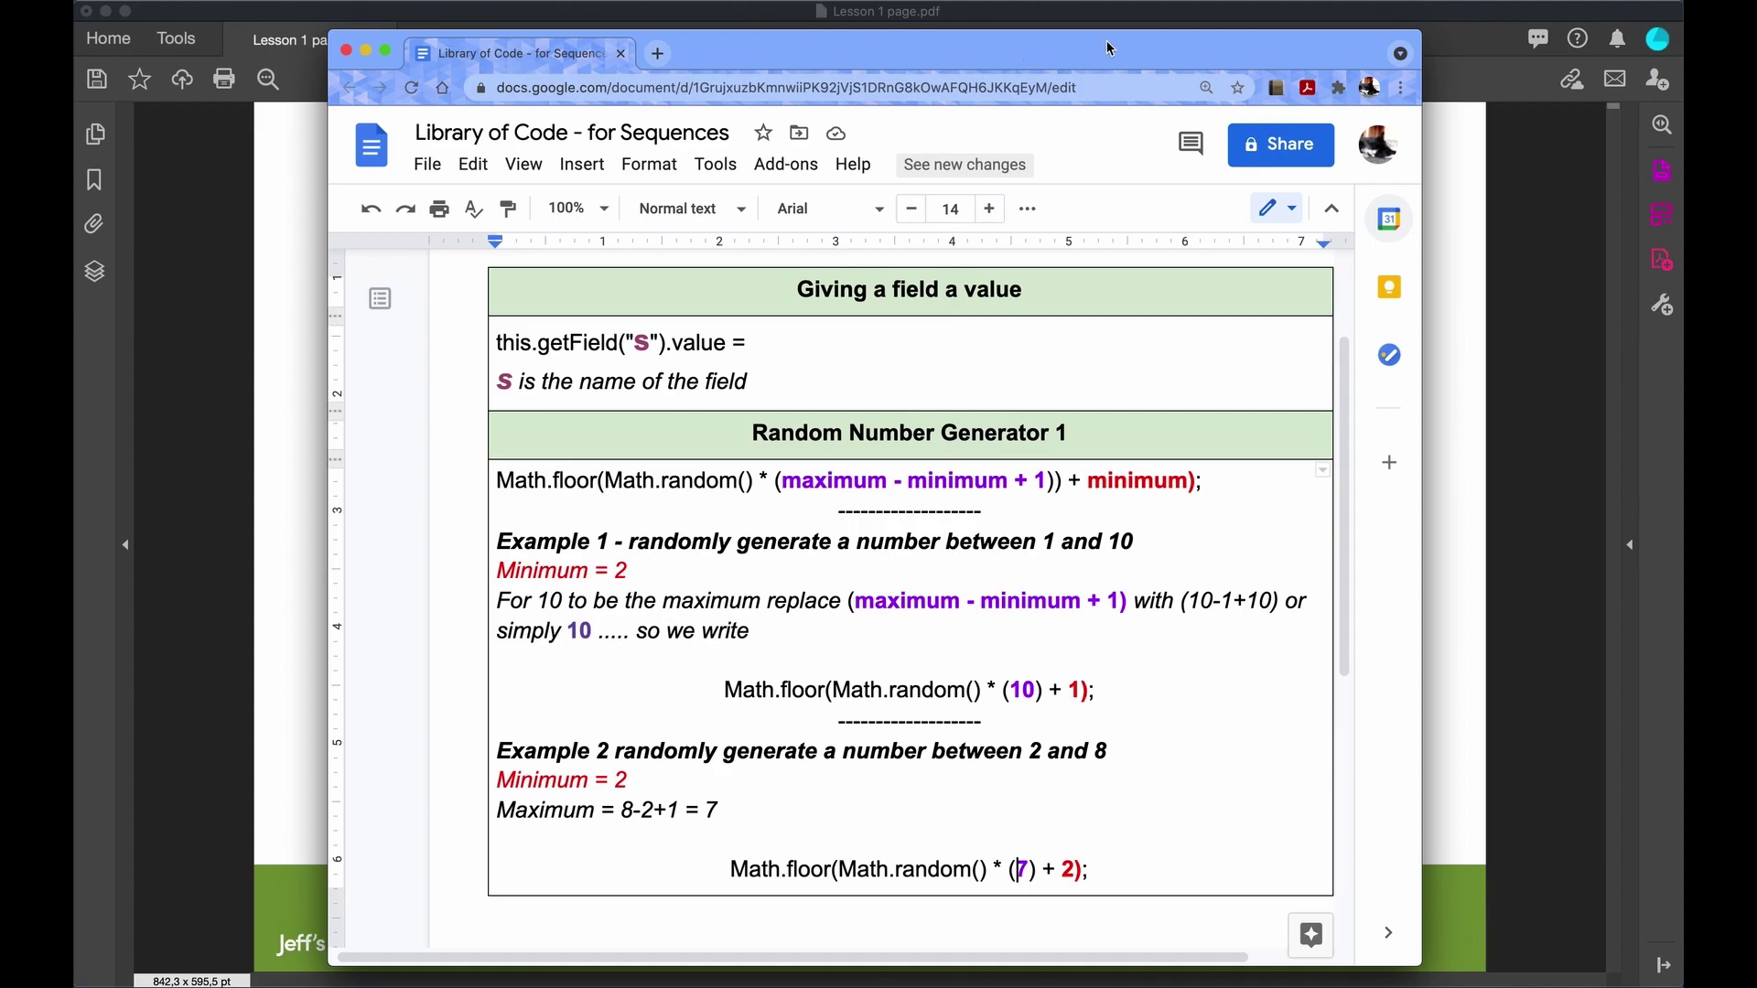
# Bring the Creating a Sequence Lesson 1 document forward and move its window to the left
pyautogui.press('super+grave')
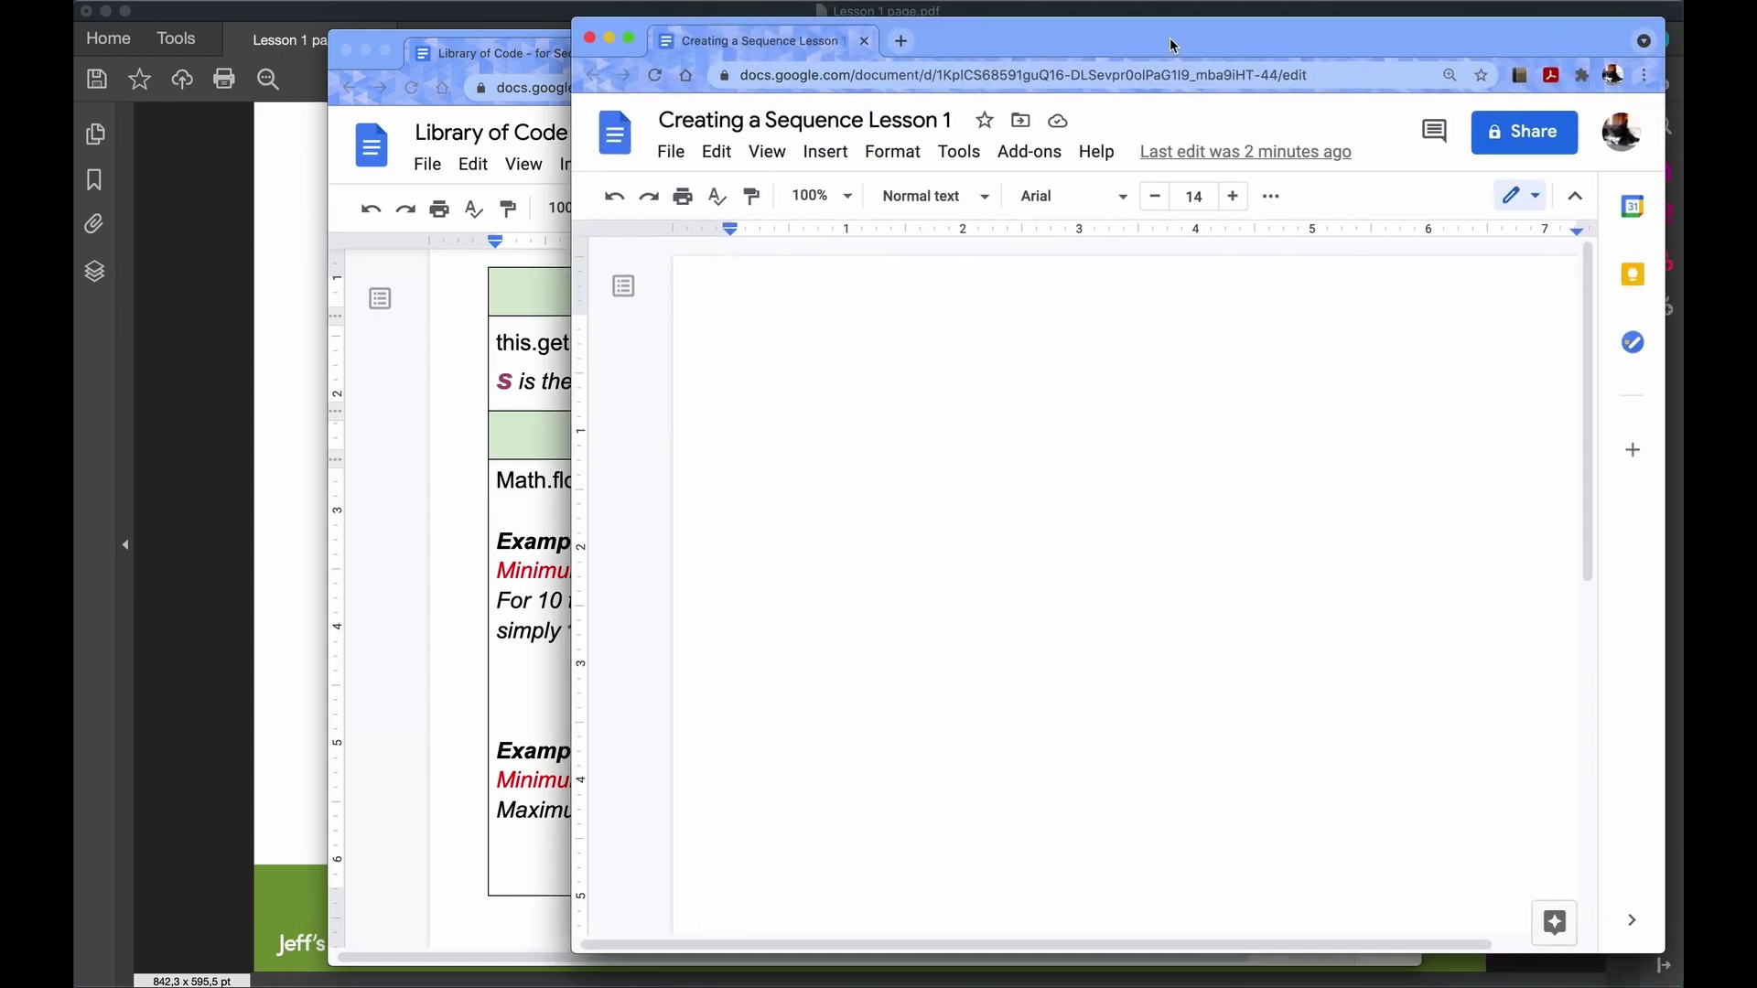
pyautogui.moveTo(1180, 59); pyautogui.dragTo(948, 68)
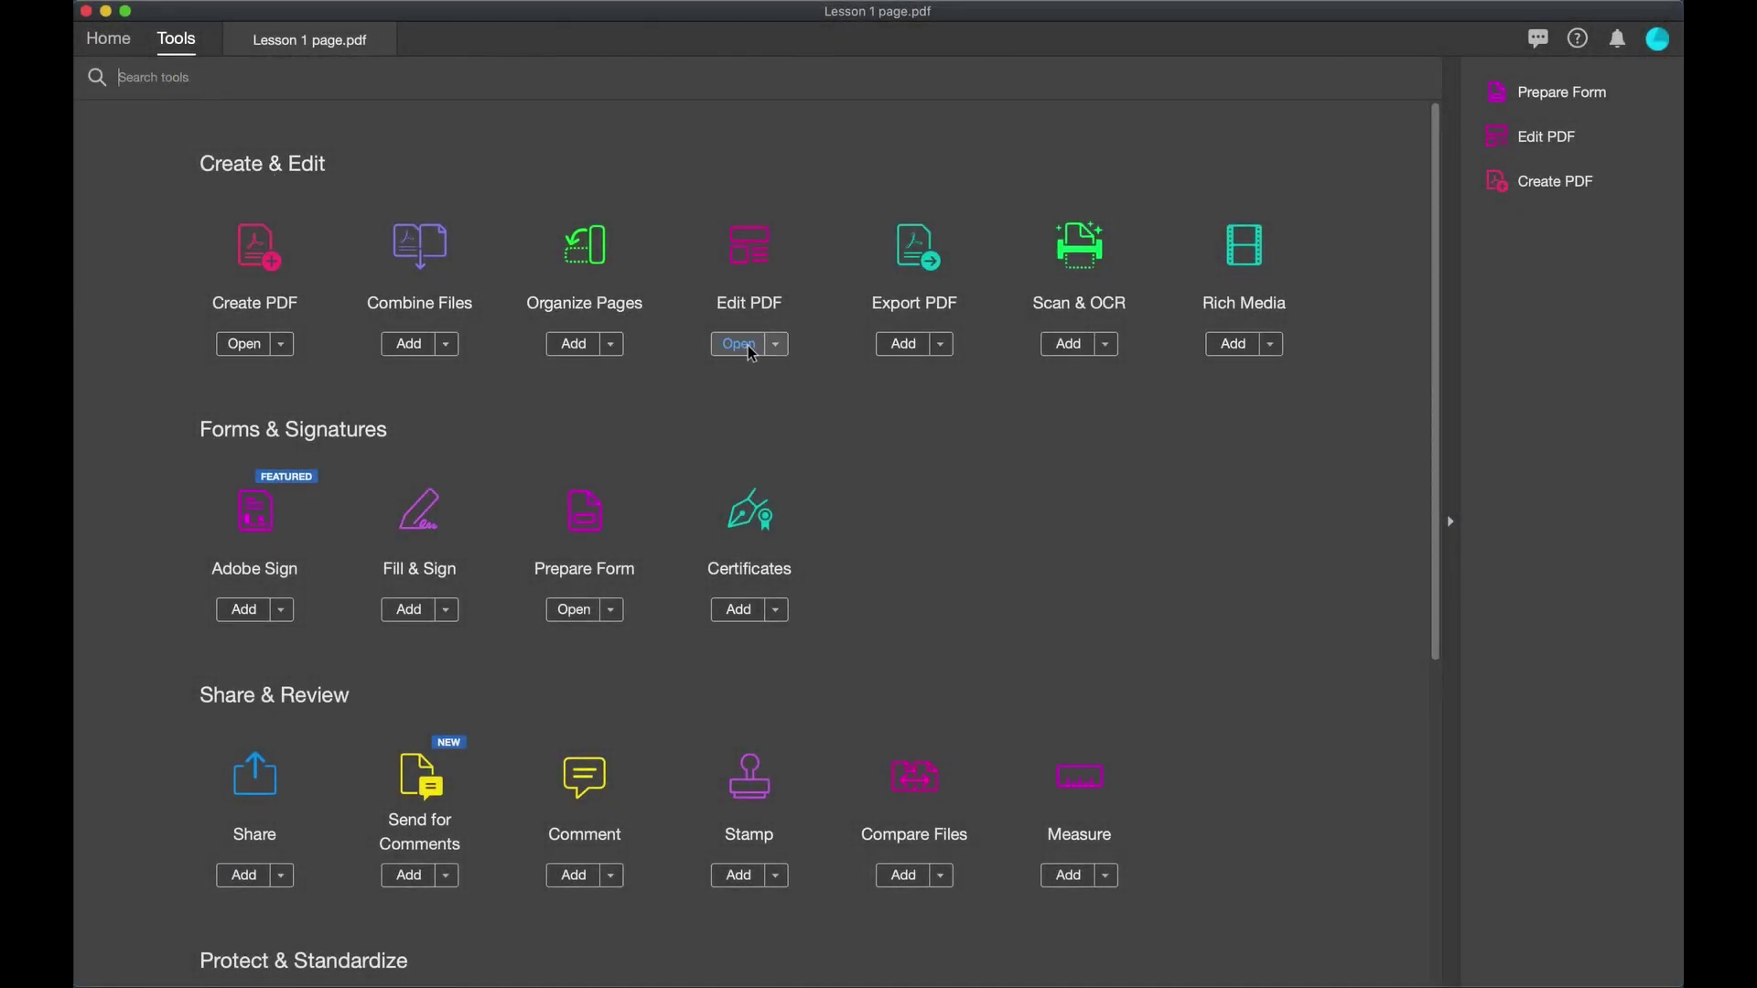
pyautogui.click(904, 344)
pyautogui.click(1068, 345)
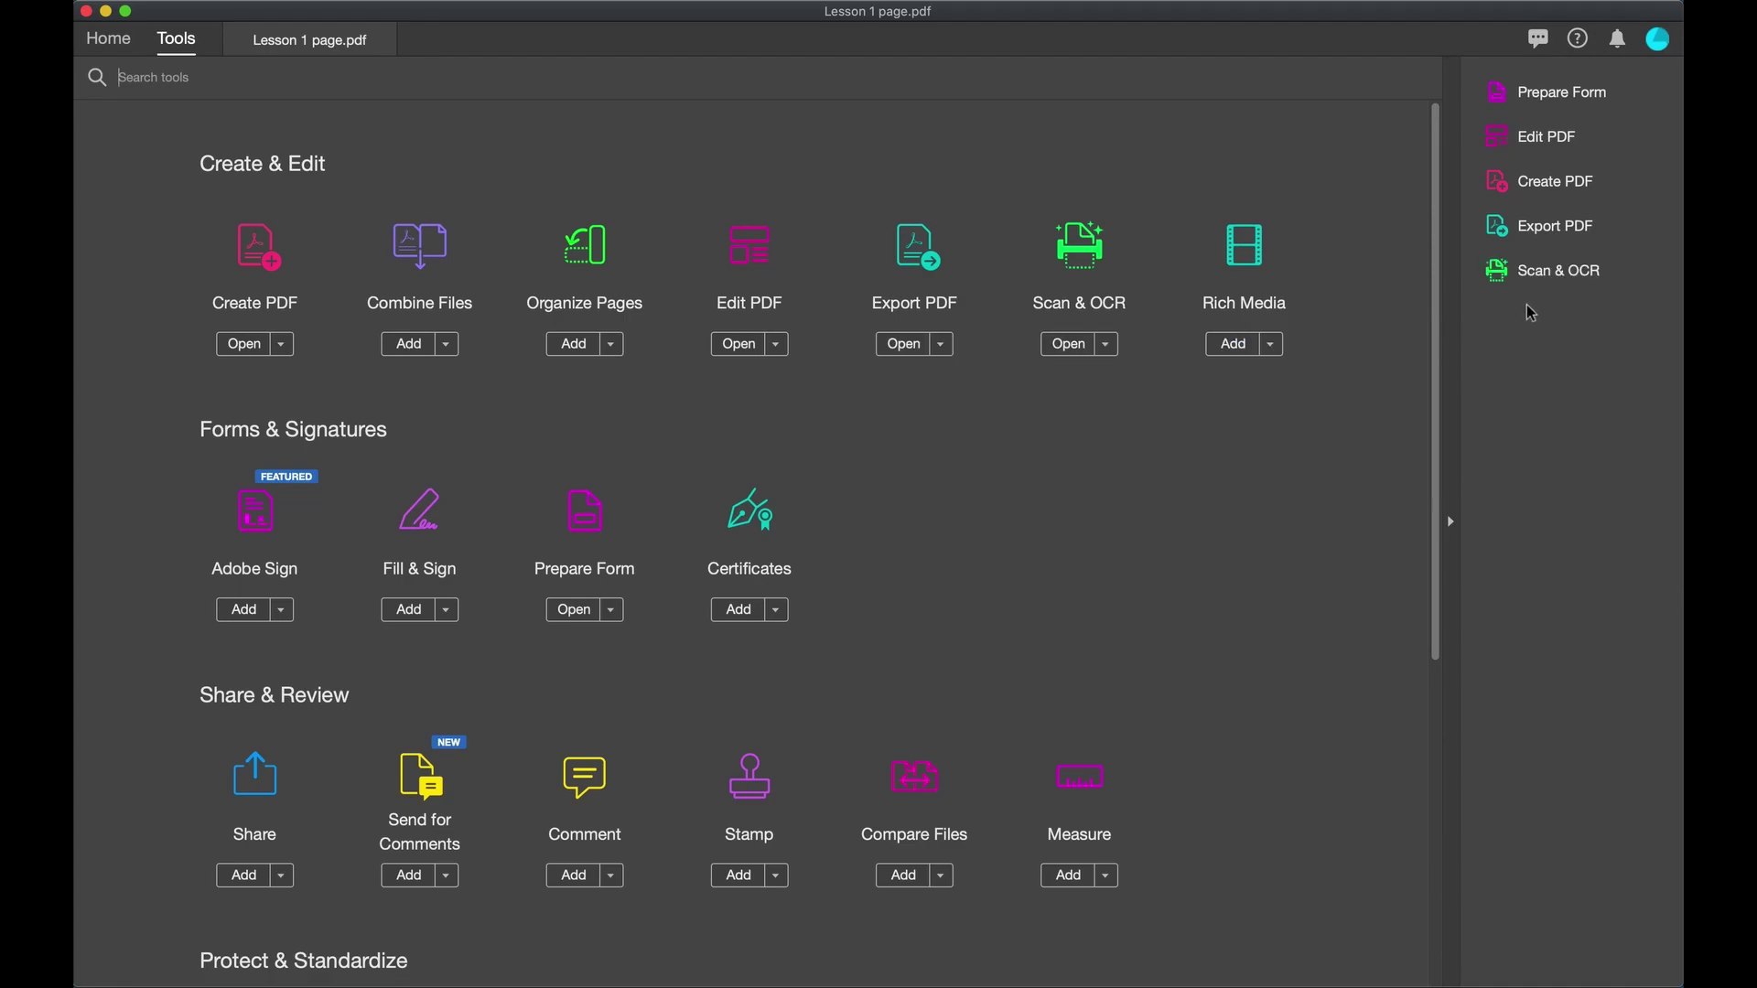
pyautogui.click(1658, 277)
pyautogui.click(1656, 229)
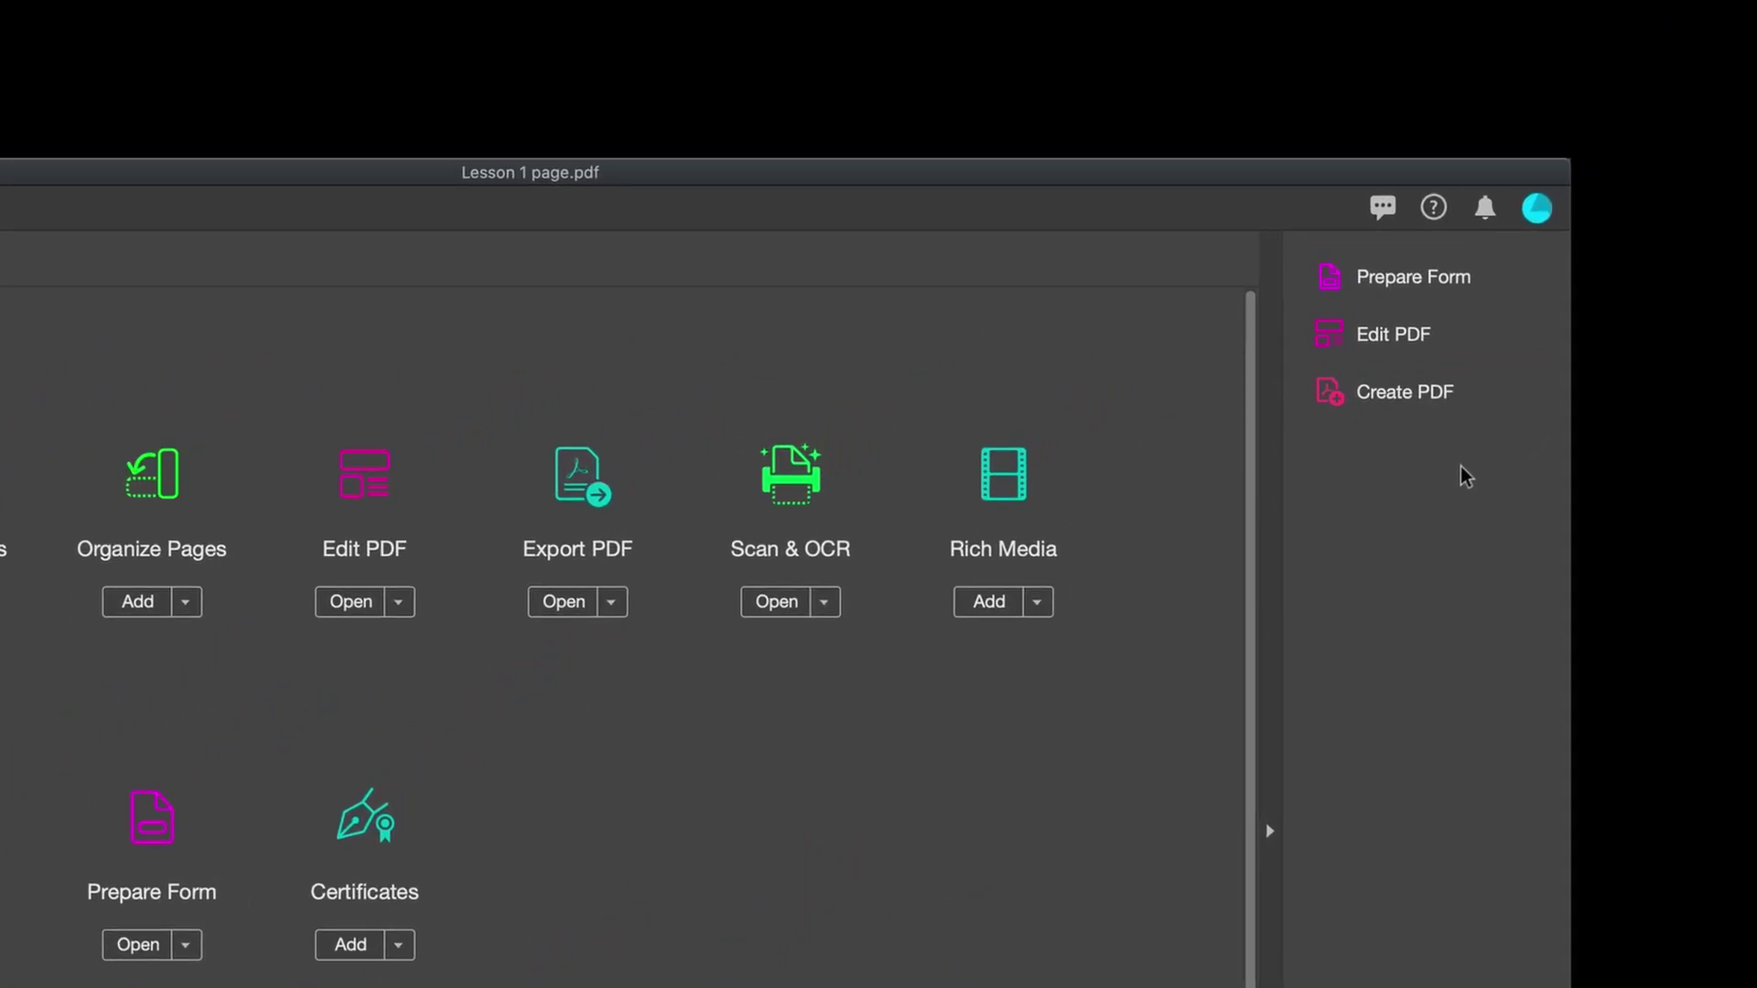
pyautogui.moveTo(1503, 283)
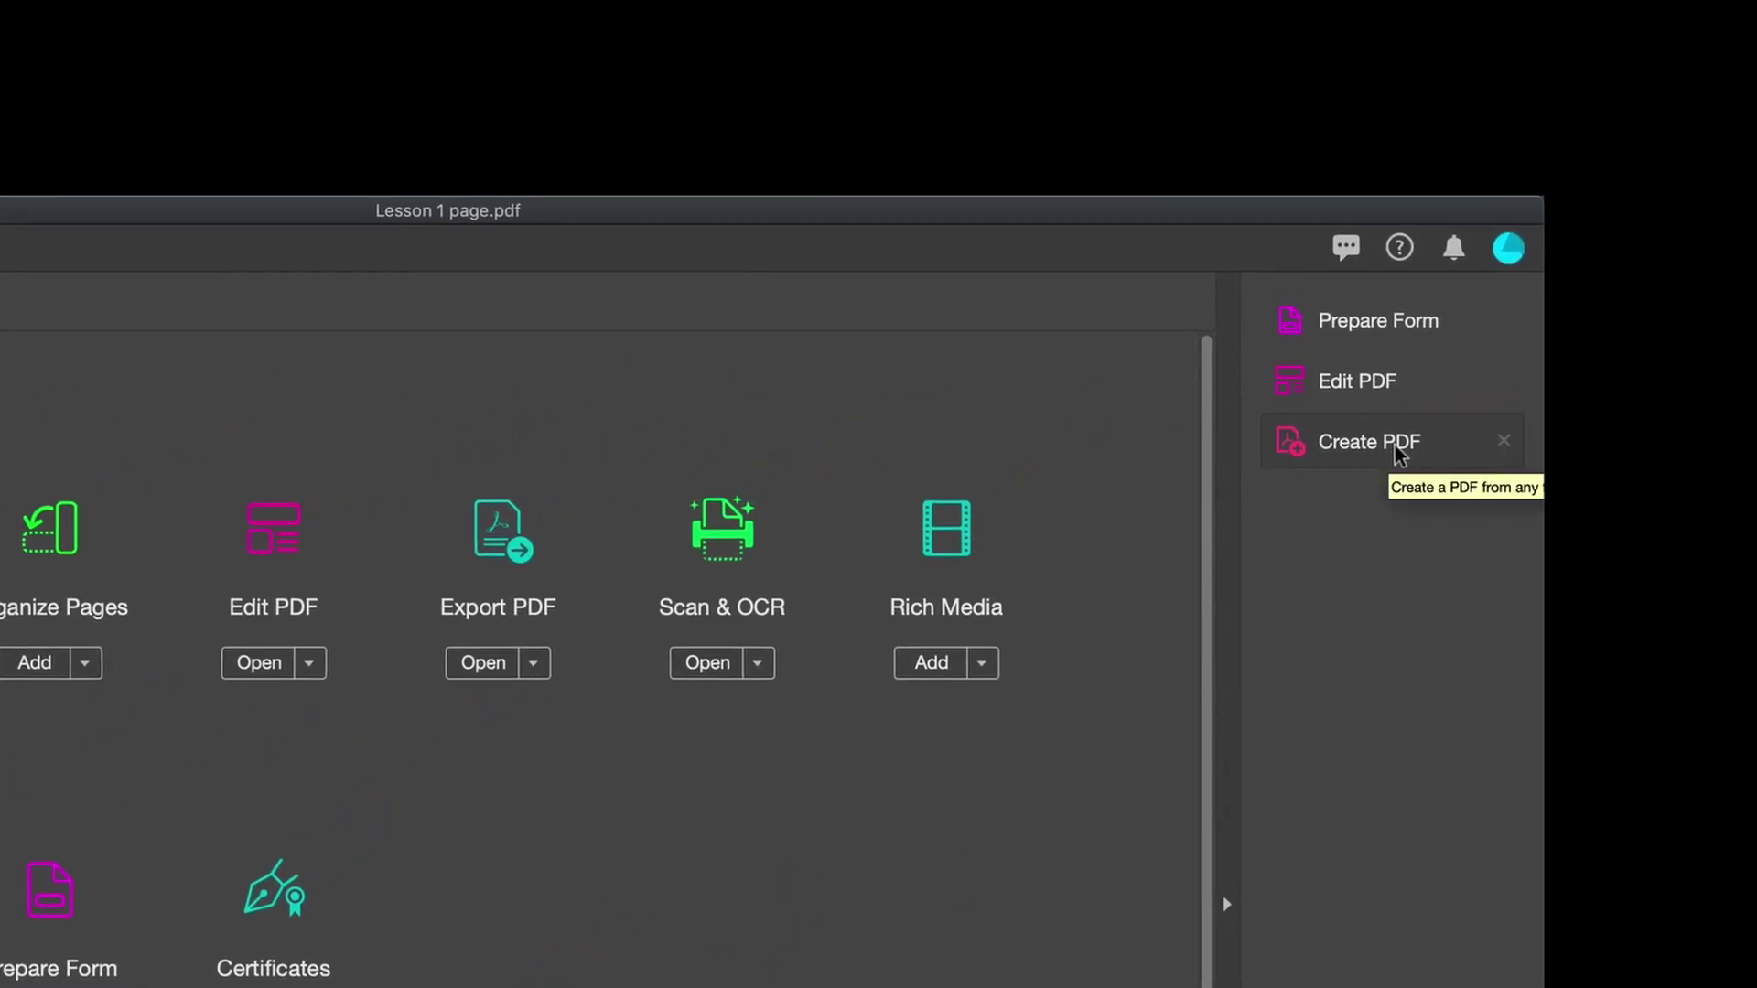
pyautogui.moveTo(1374, 386)
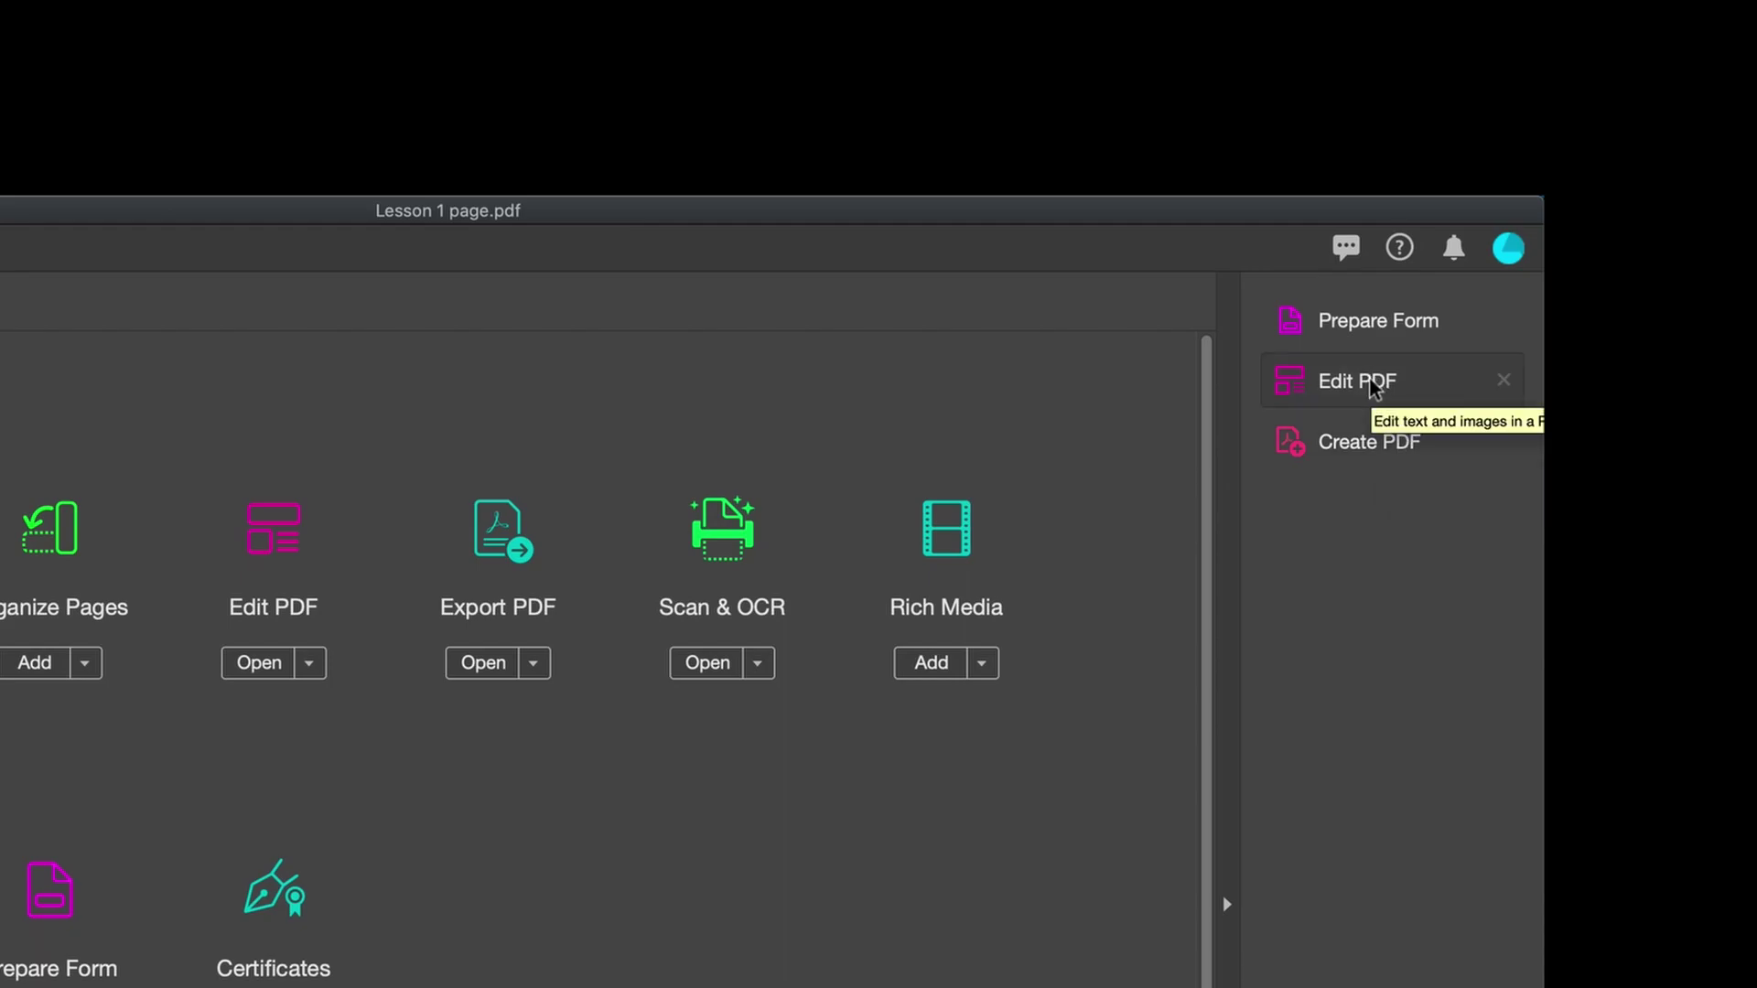
pyautogui.moveTo(1372, 332)
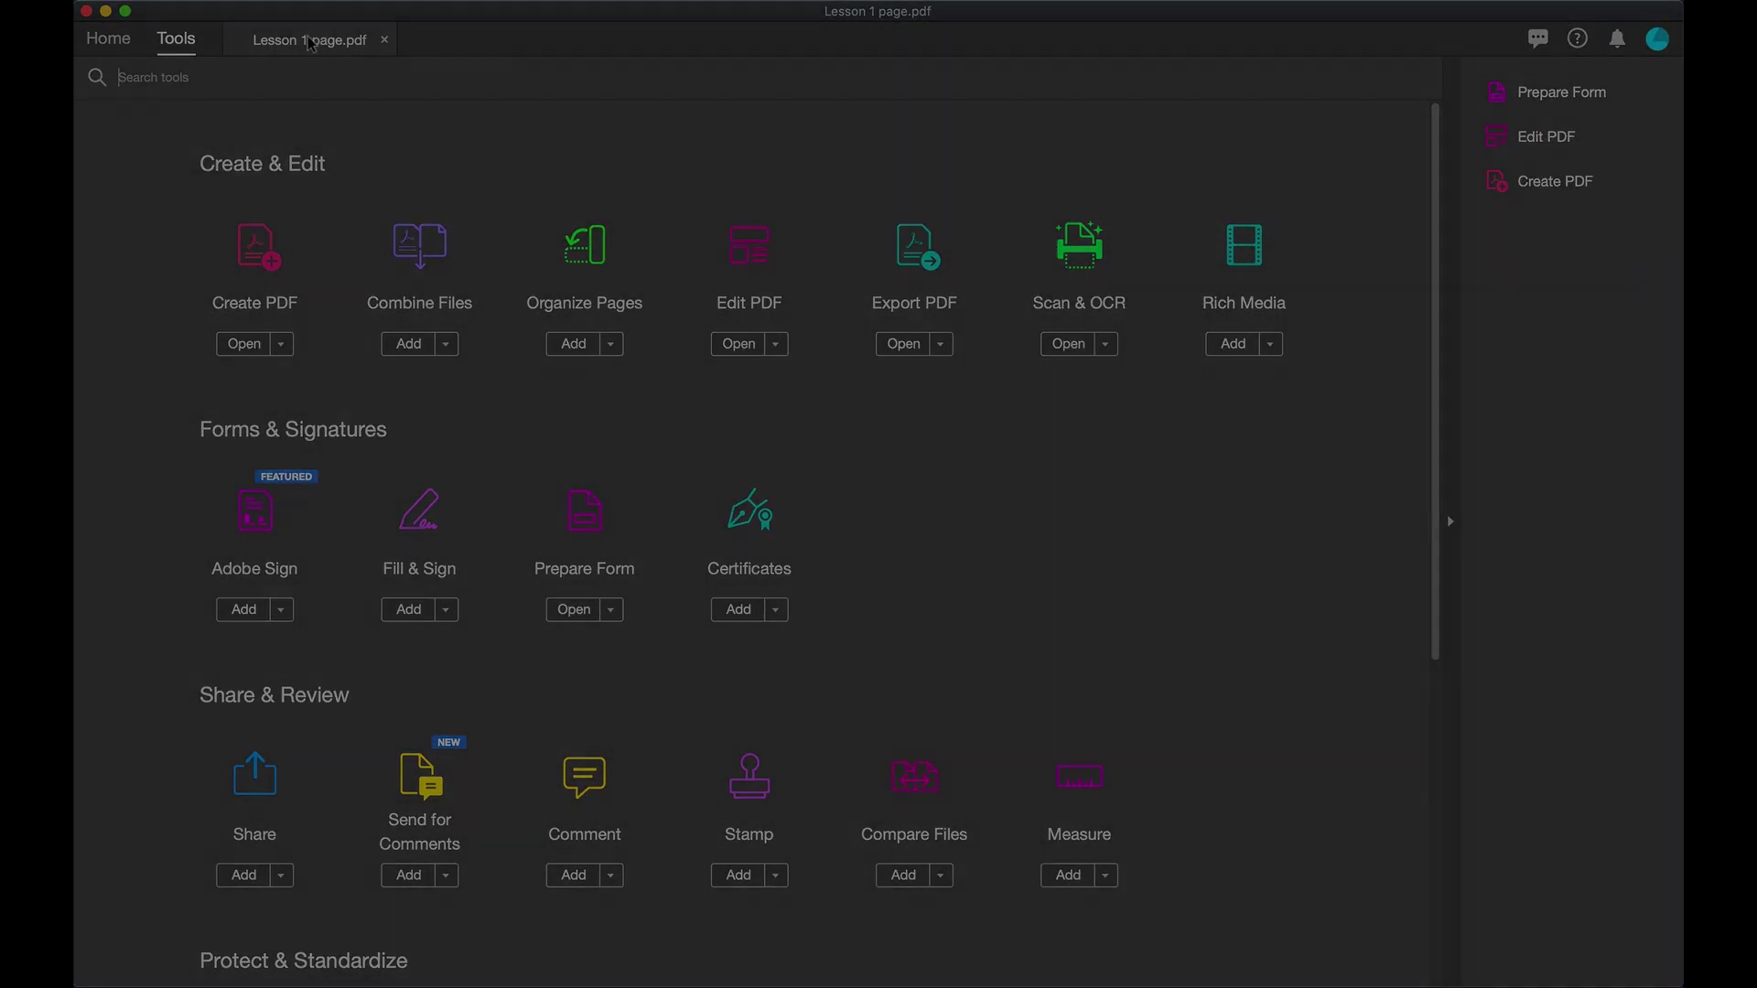
# Create a new blank PDF, then return to Lesson 1 page.pdf and edit its form fields
pyautogui.click(307, 40)
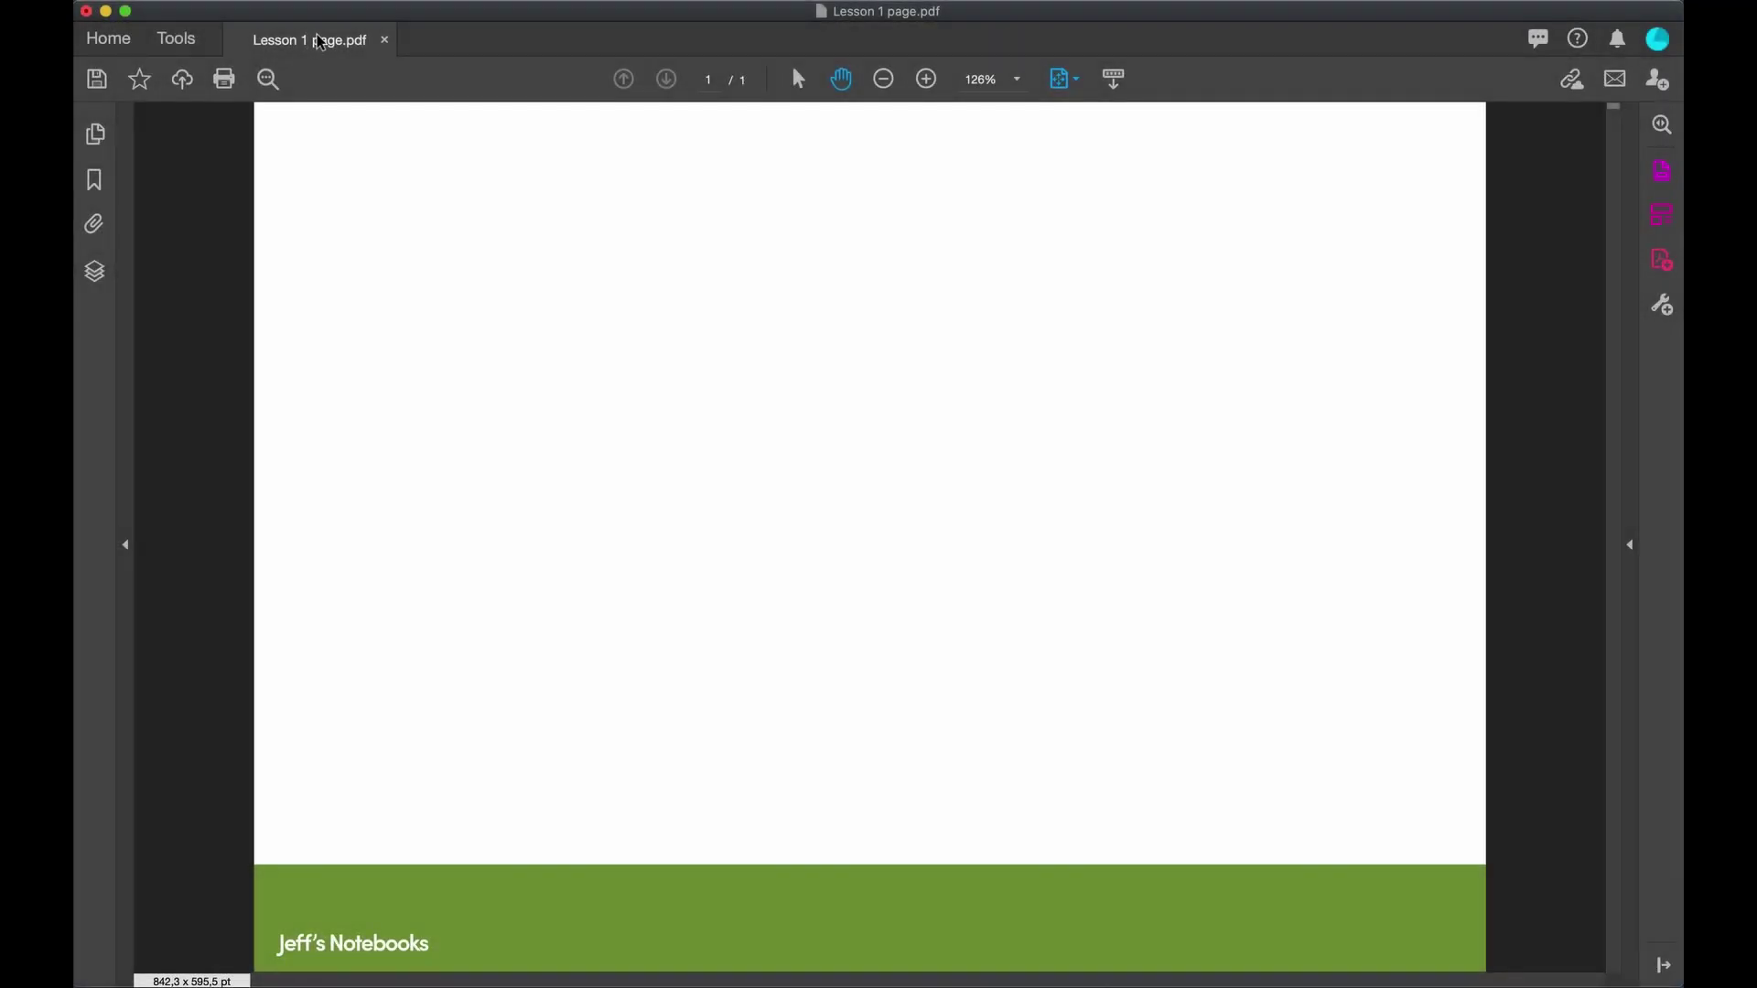
pyautogui.click(1661, 266)
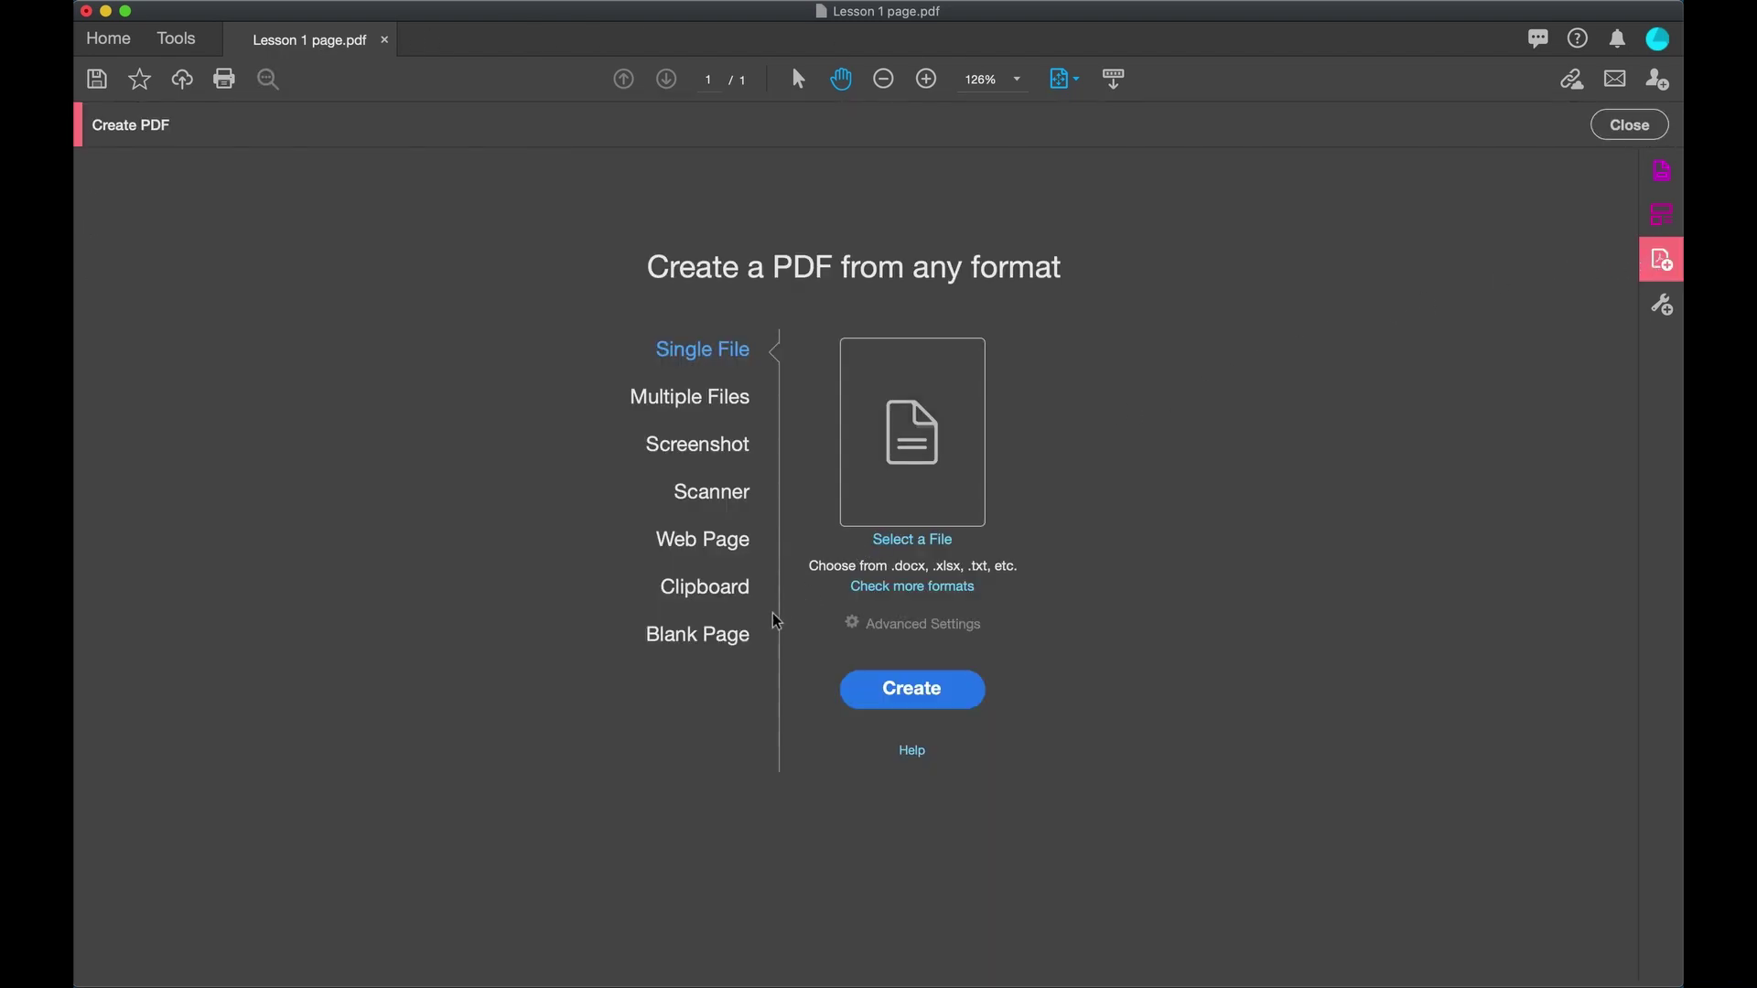
pyautogui.click(724, 641)
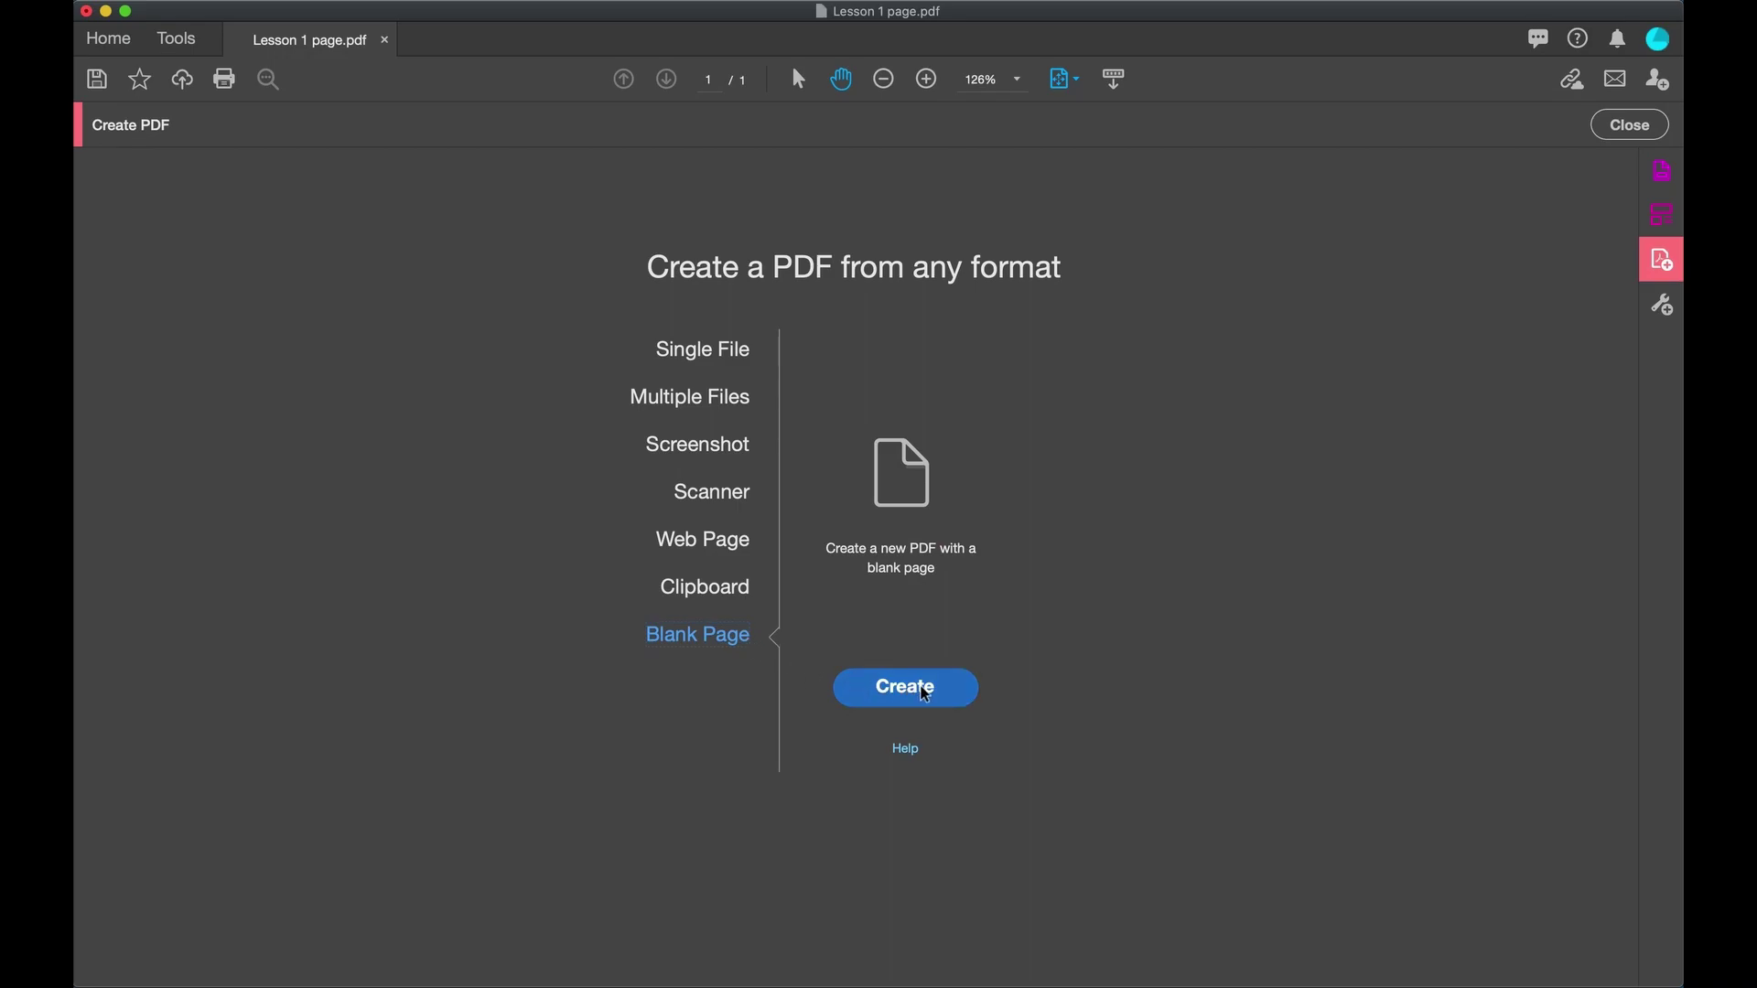
pyautogui.click(915, 691)
pyautogui.hotkey('ctrl', 'Tab')
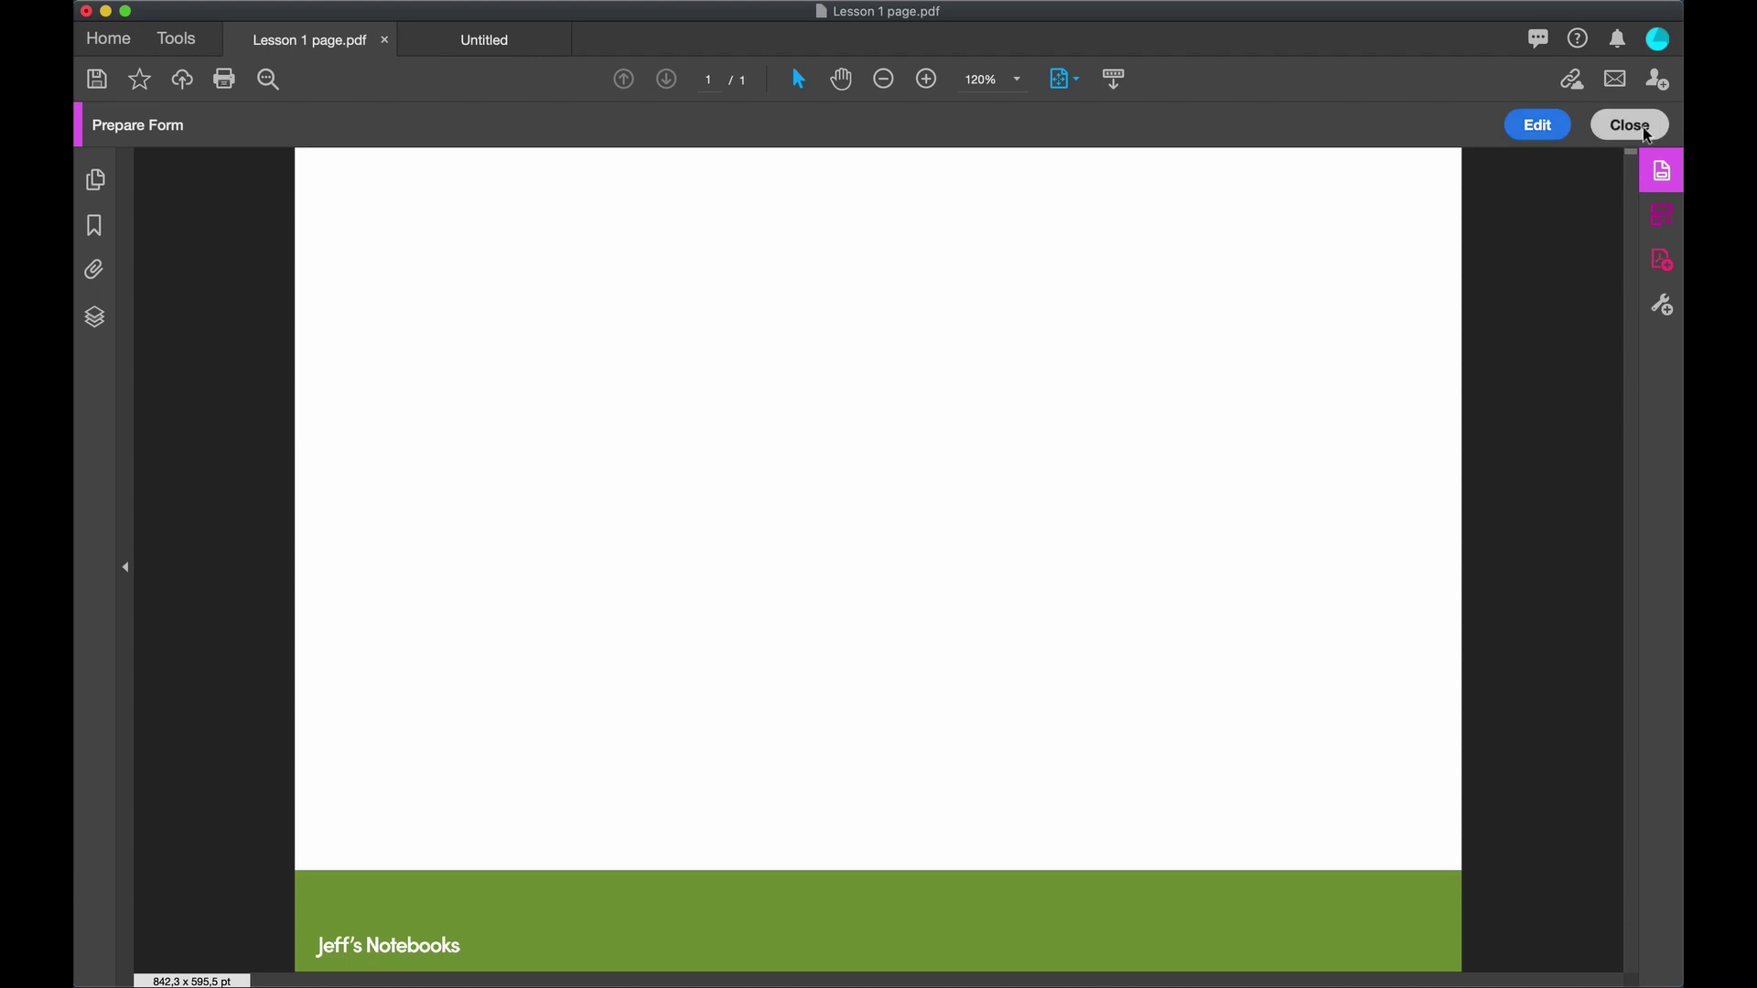
pyautogui.click(1539, 128)
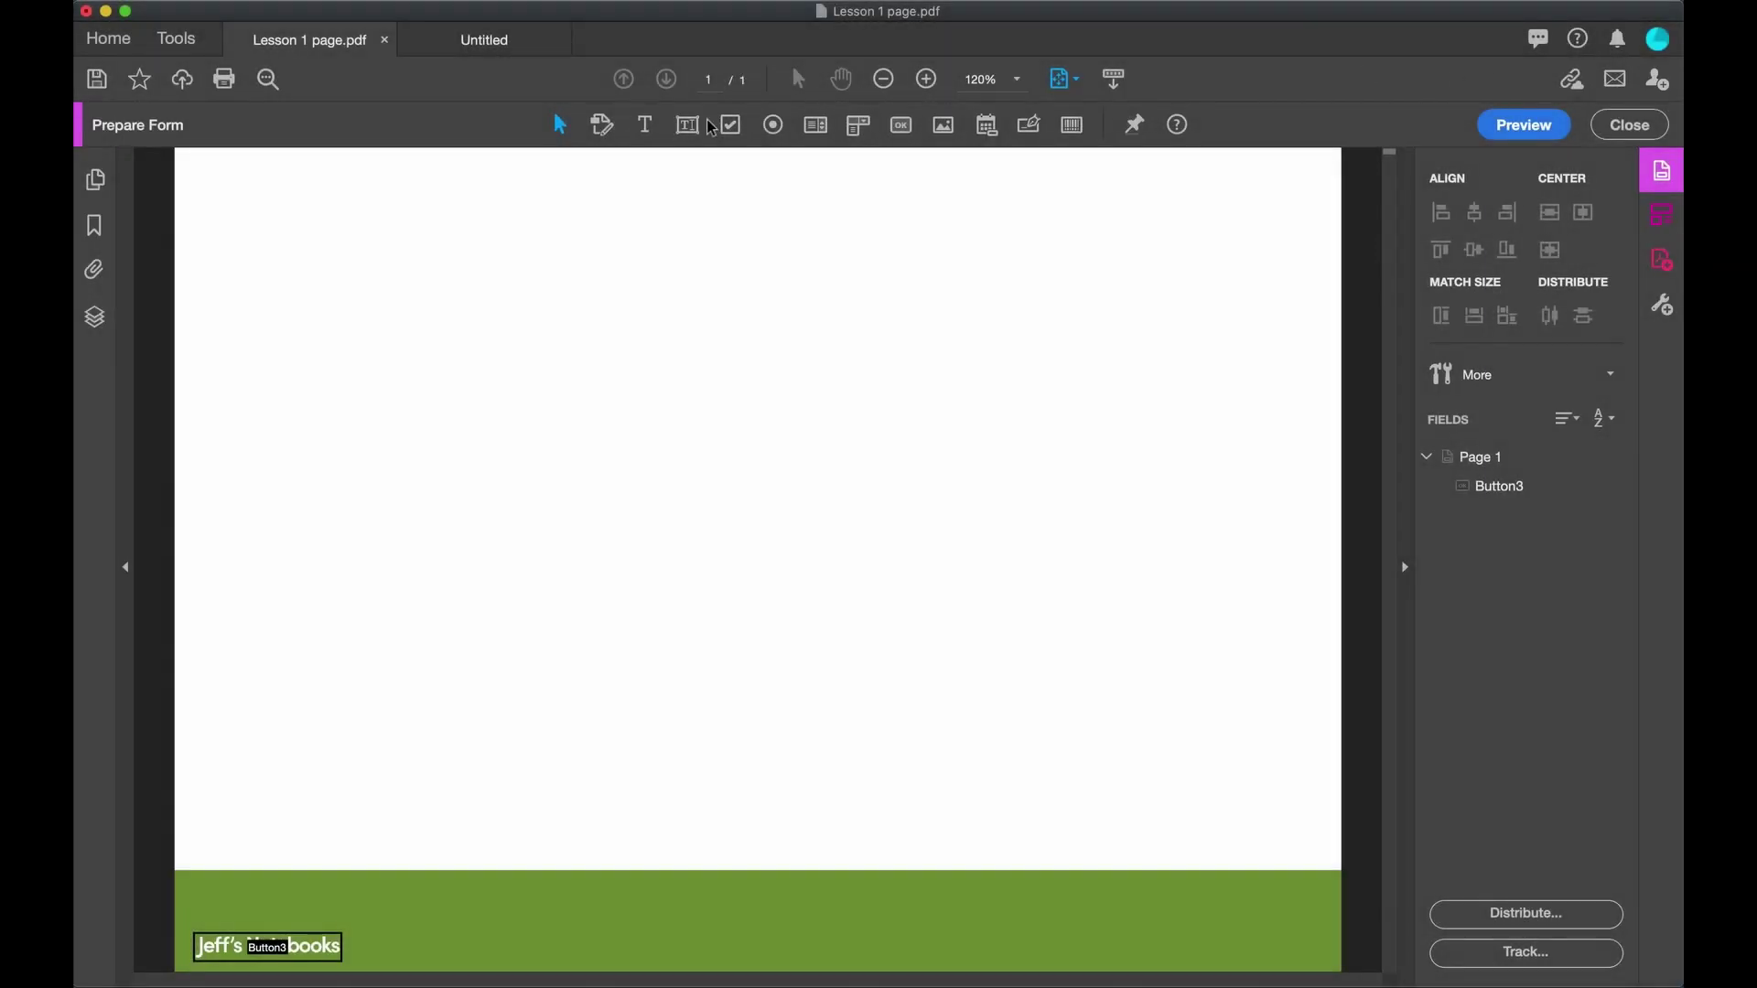
# Draw a large text field near the page top and a square button at the bottom
pyautogui.click(688, 129)
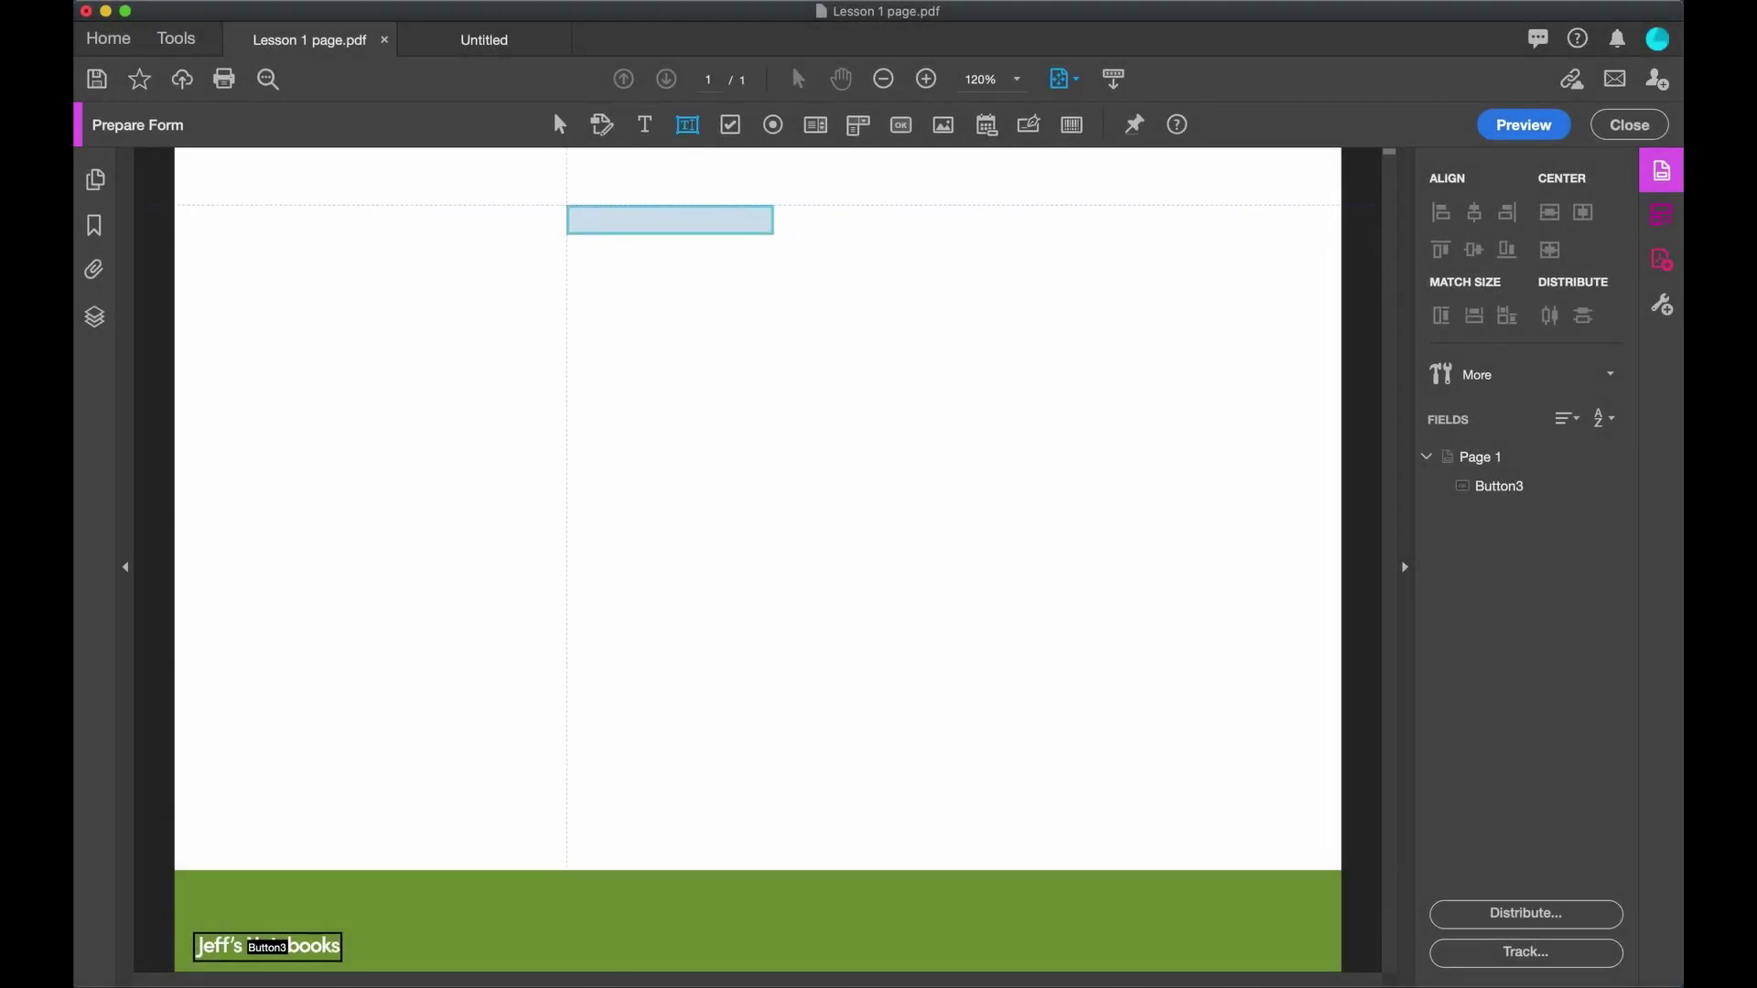
pyautogui.moveTo(567, 204)
pyautogui.mouseDown()
pyautogui.moveTo(638, 230)
pyautogui.moveTo(842, 388)
pyautogui.moveTo(909, 541)
pyautogui.moveTo(977, 600)
pyautogui.mouseUp()
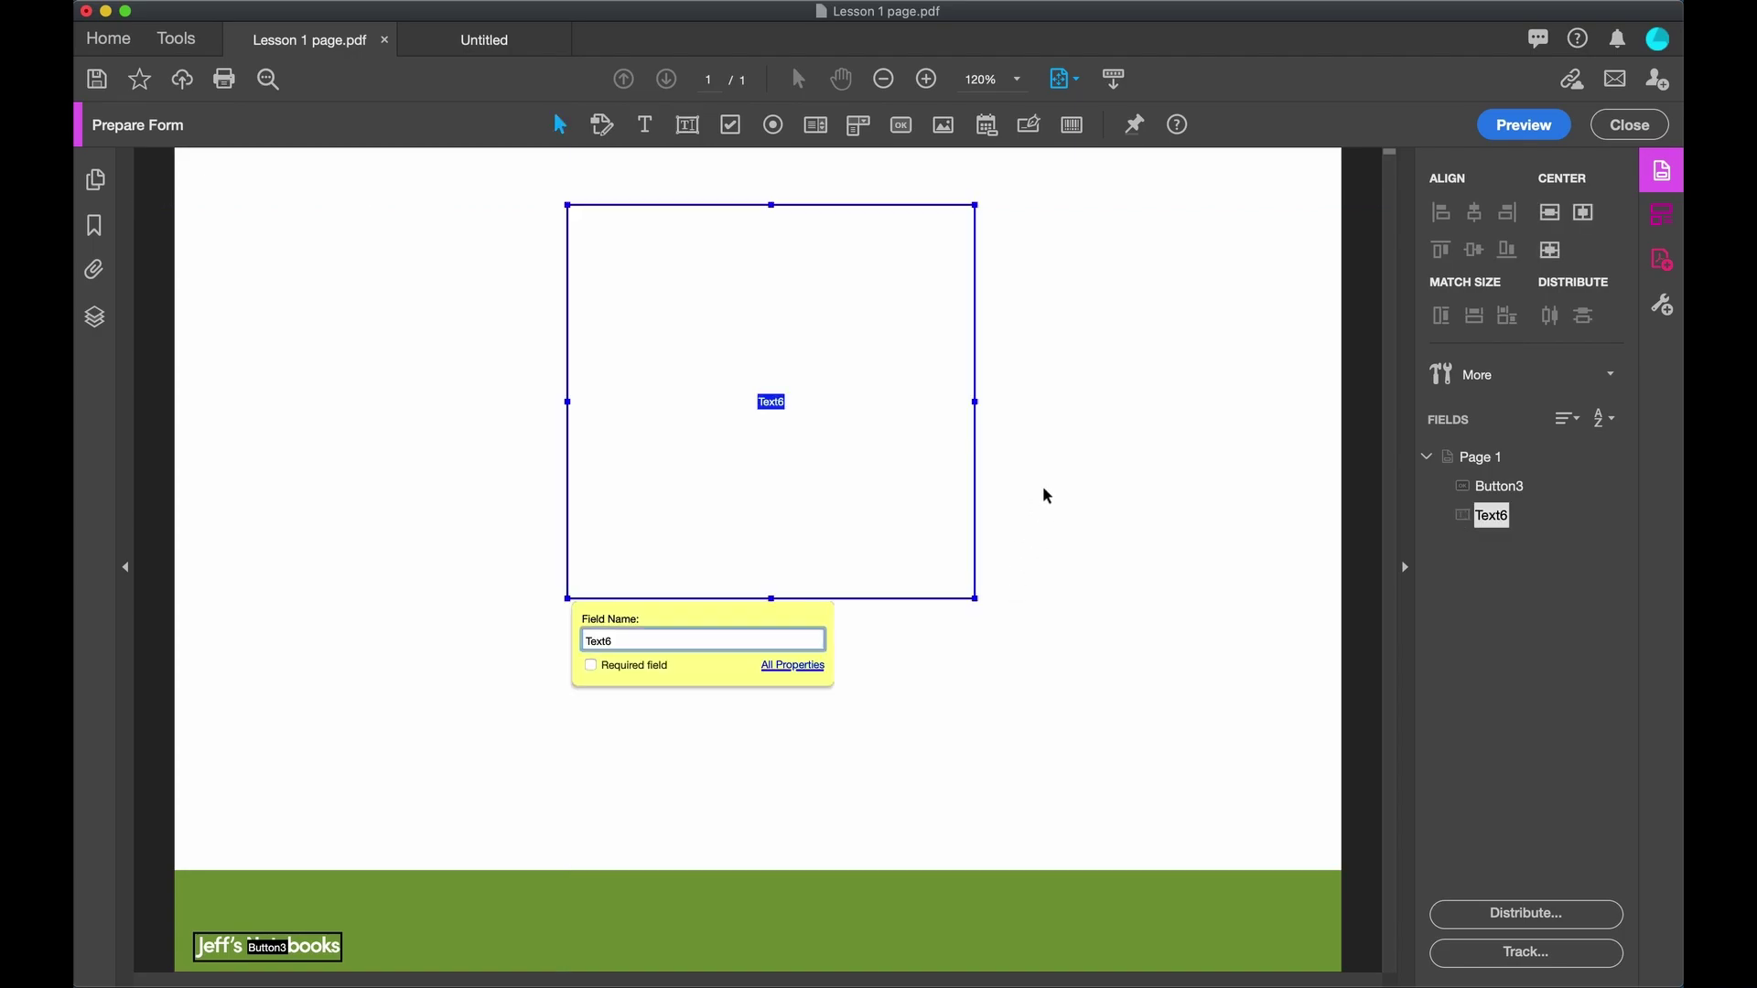
pyautogui.click(903, 128)
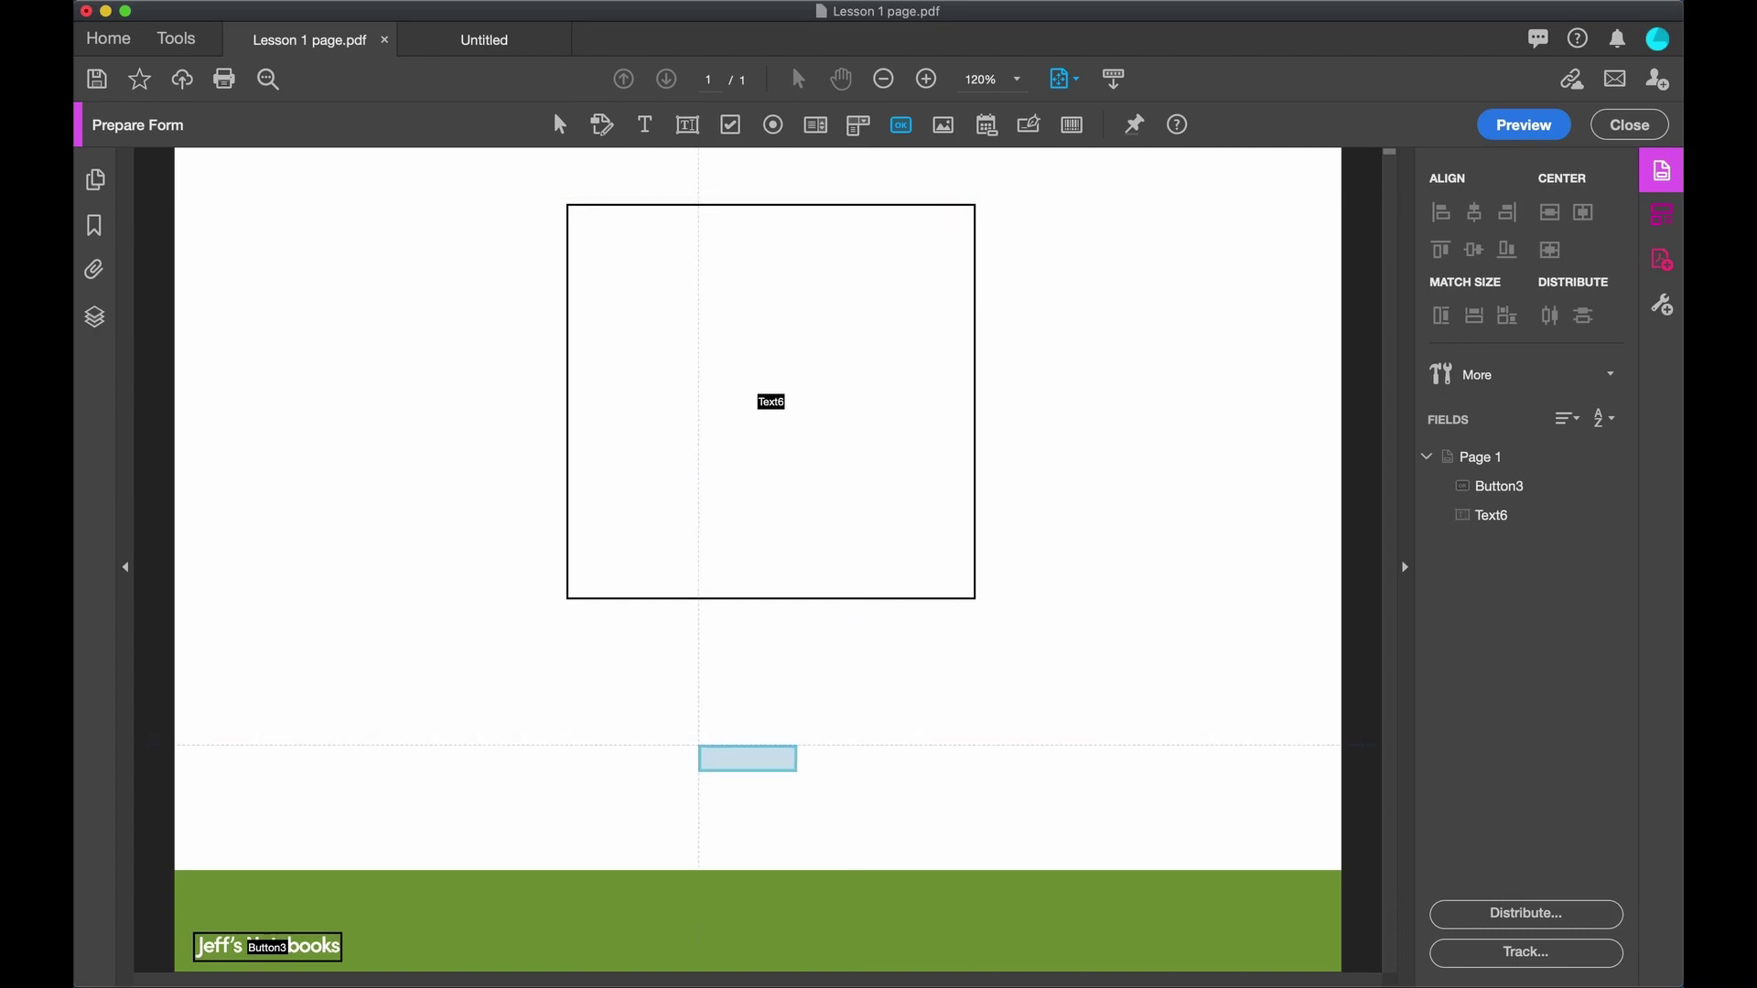
pyautogui.moveTo(650, 752); pyautogui.dragTo(852, 951)
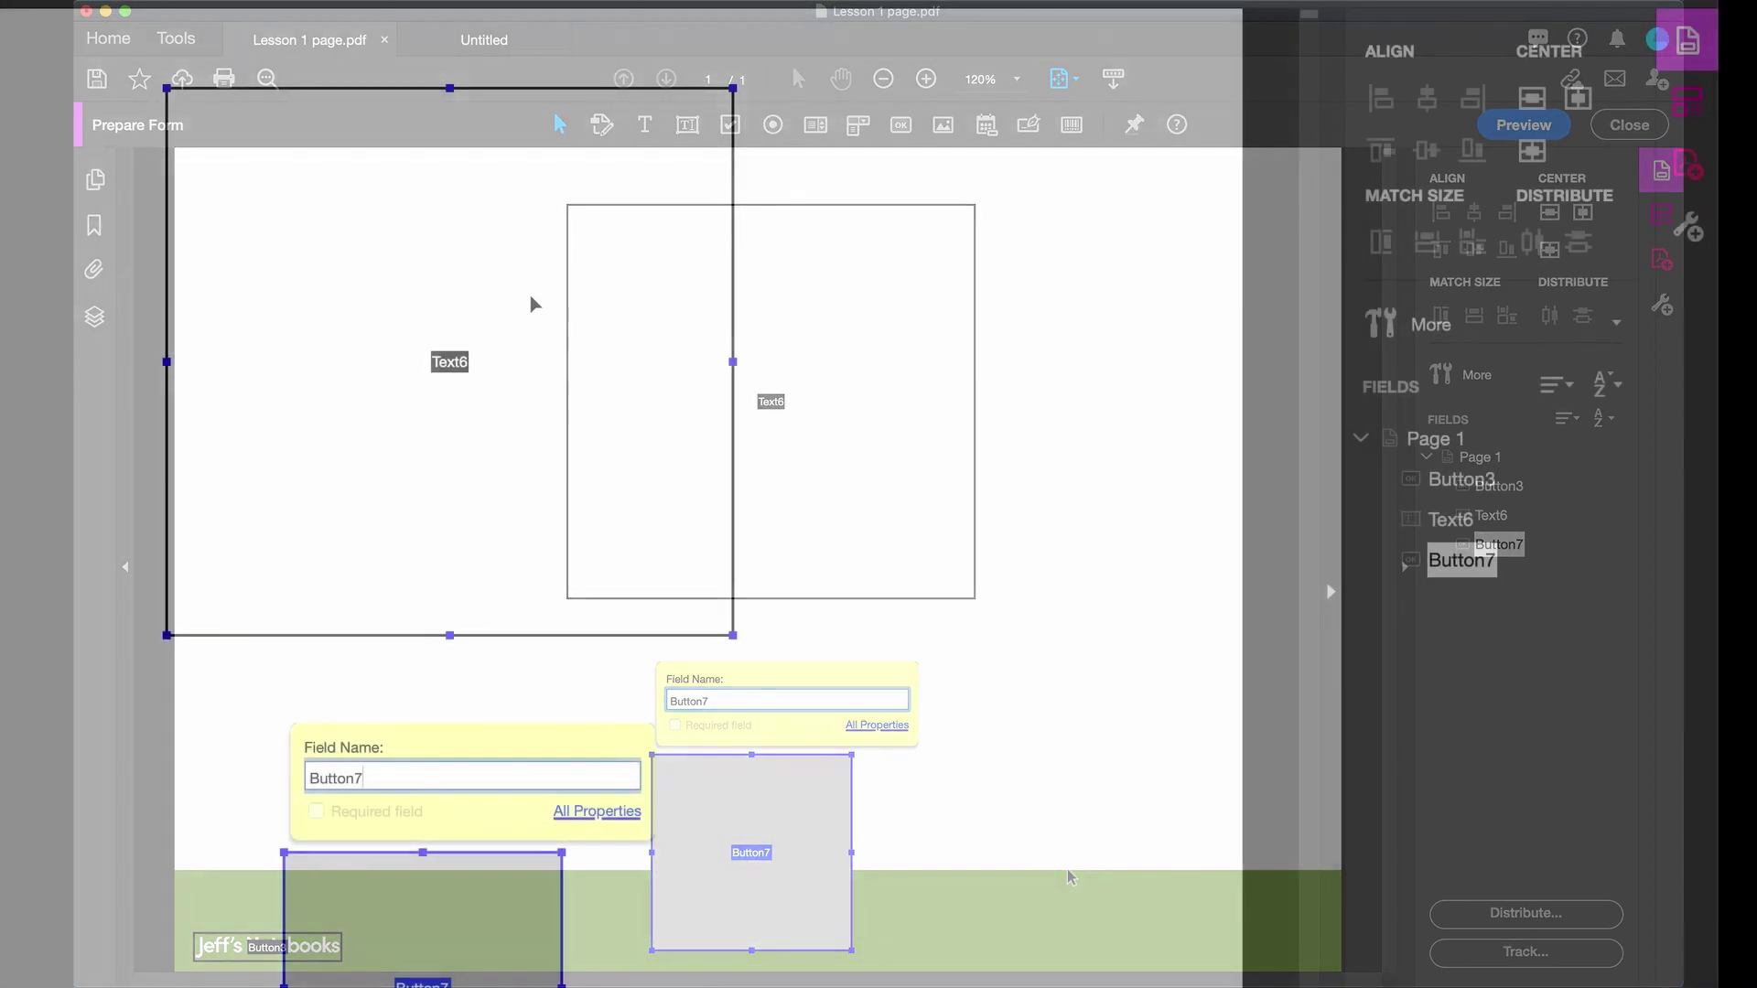
# Rename the large text field to 's' in its General properties
pyautogui.click(522, 304)
pyautogui.rightClick(480, 301)
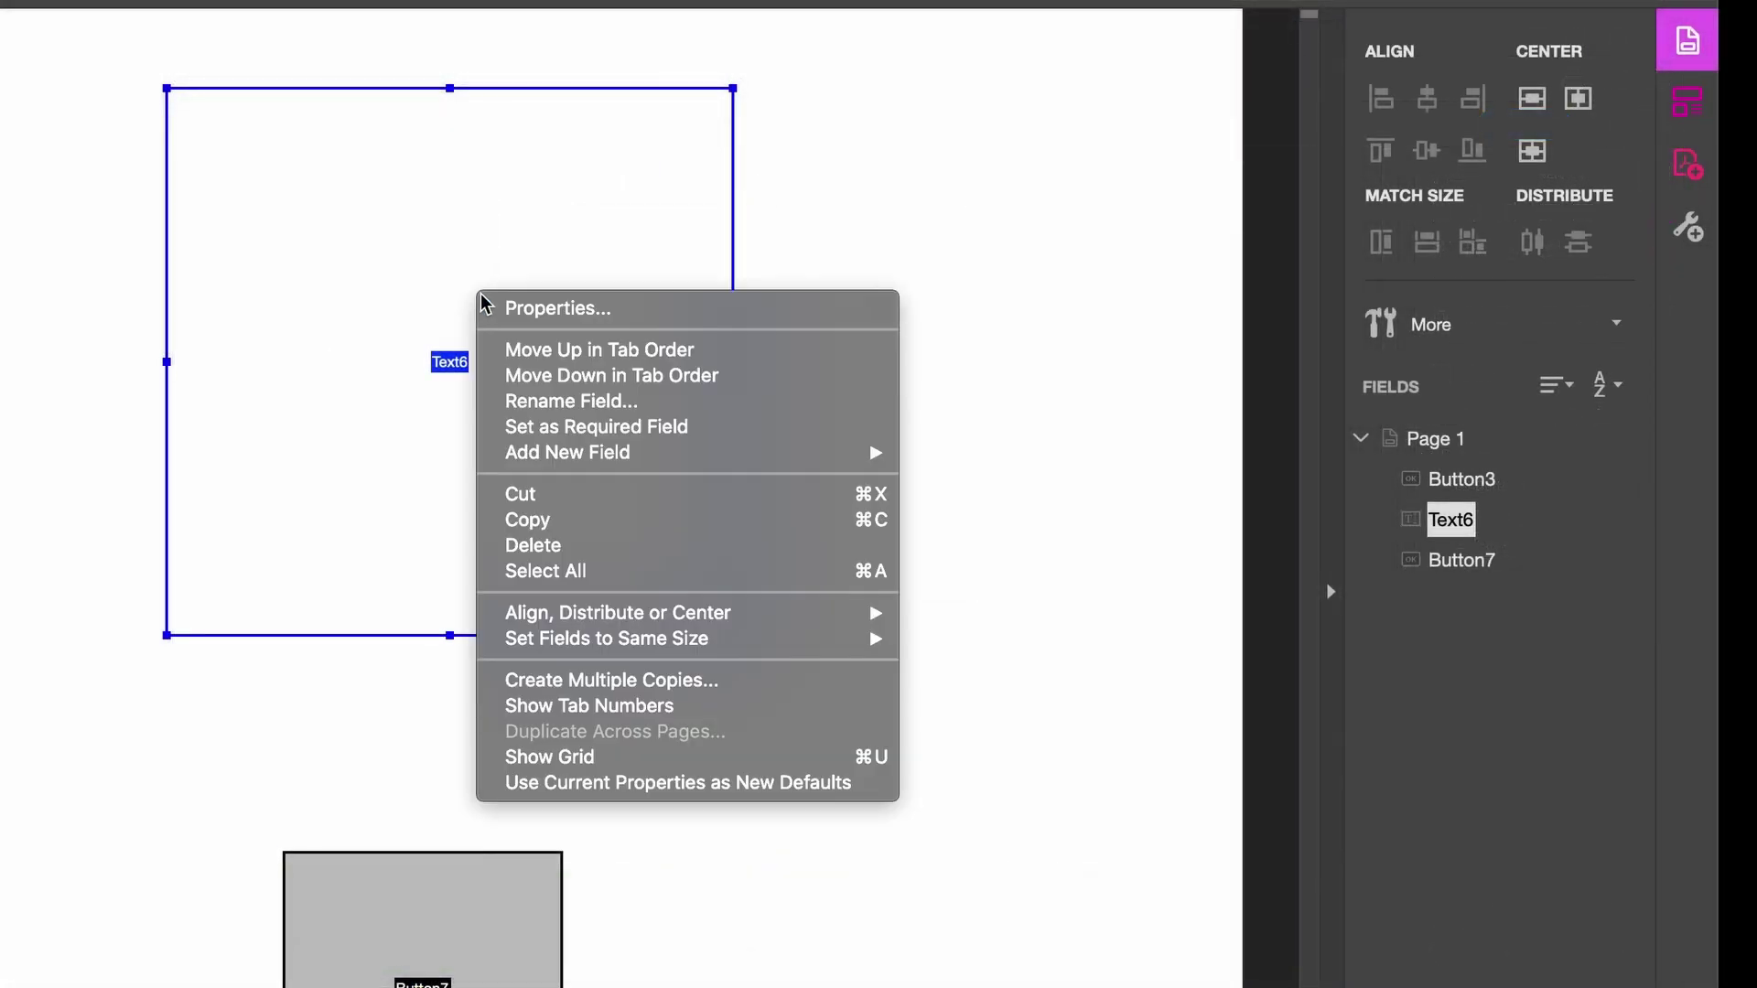
pyautogui.click(547, 308)
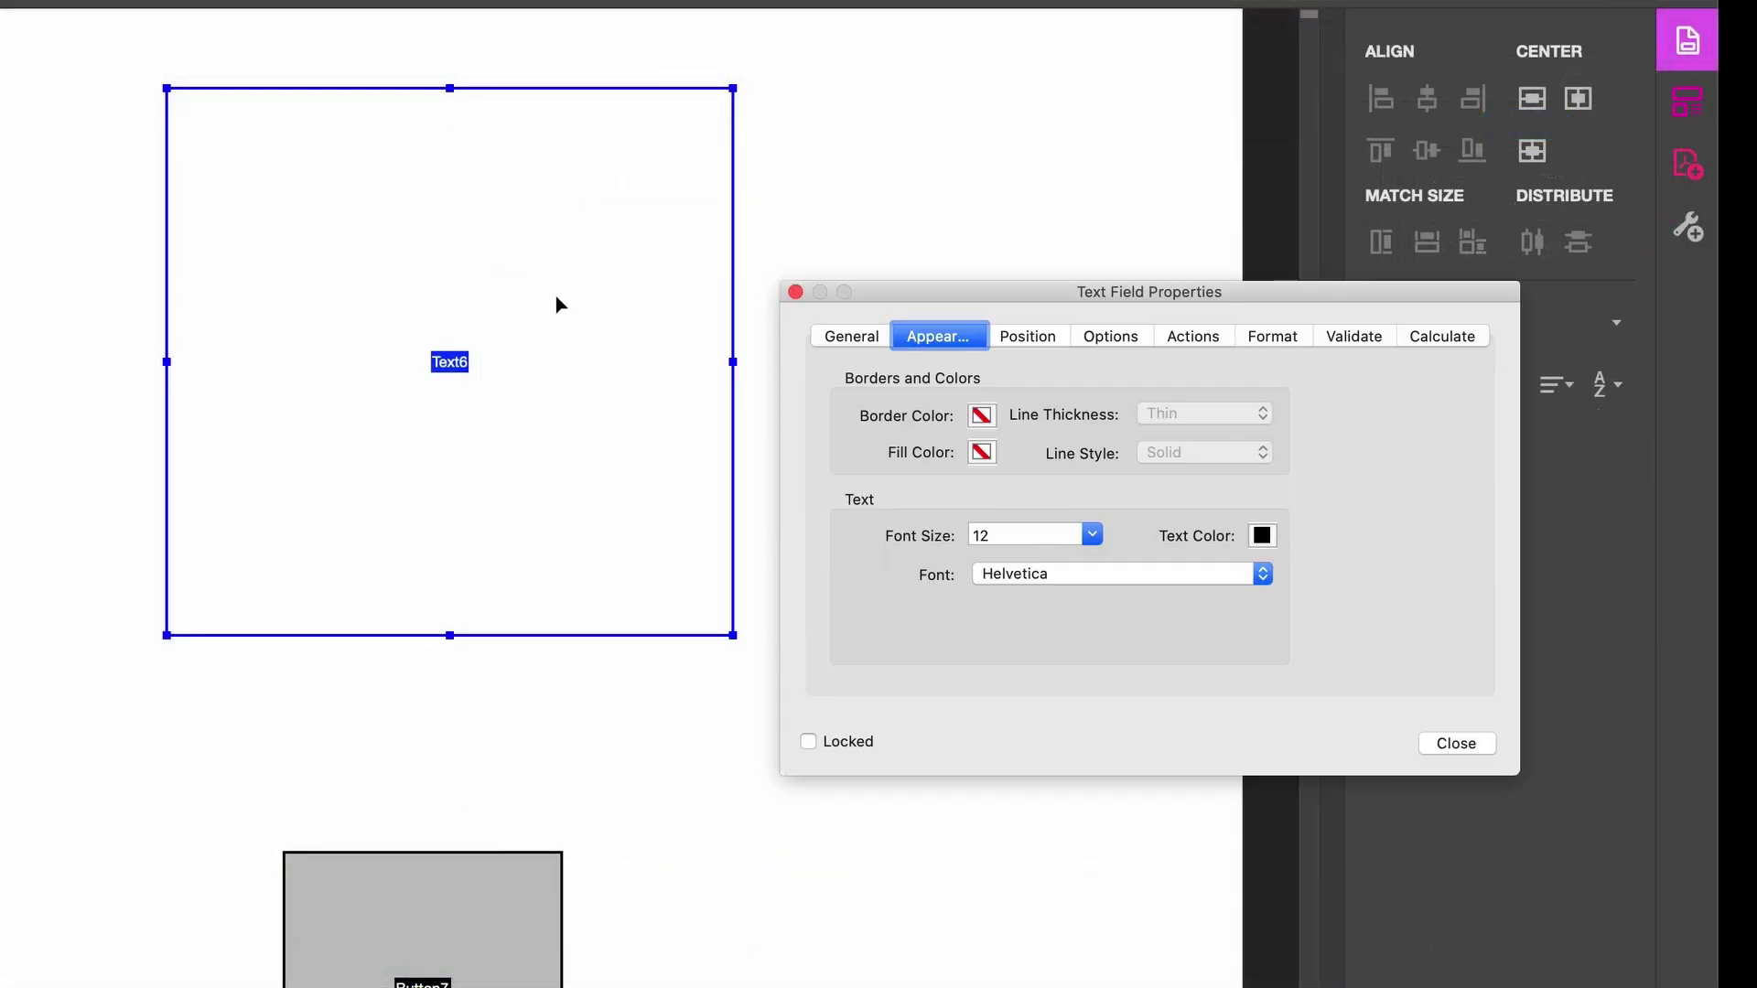
pyautogui.click(848, 333)
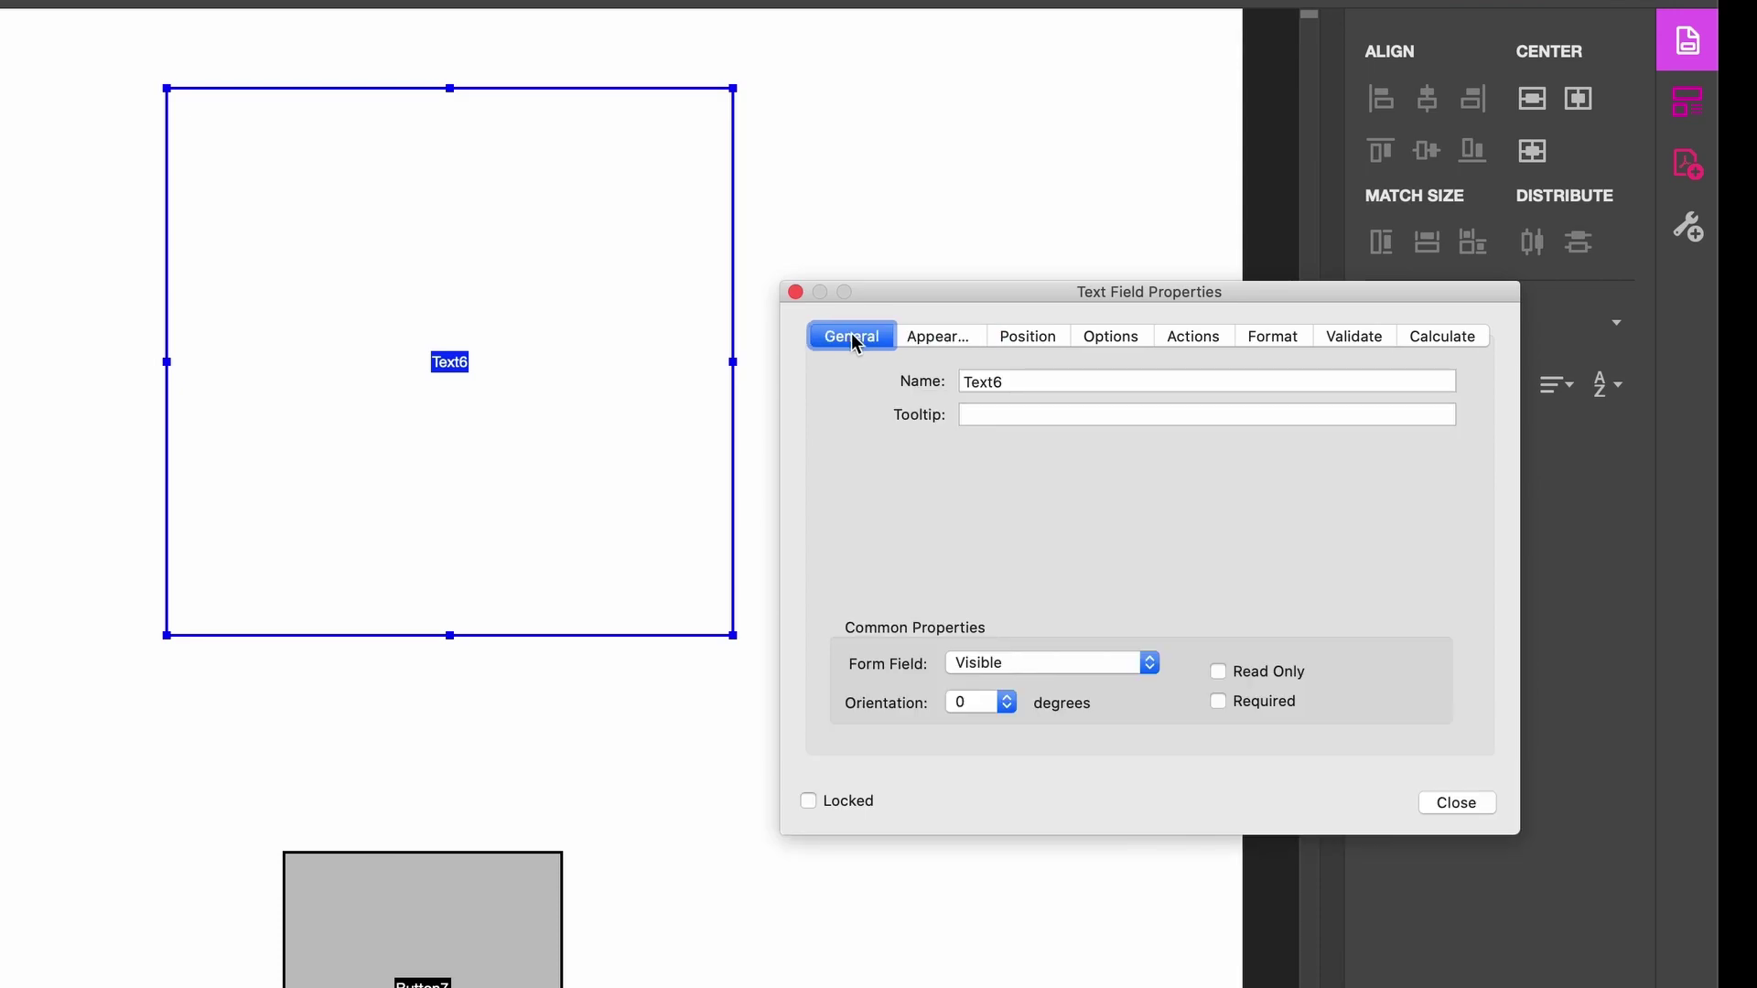
pyautogui.press('Tab')
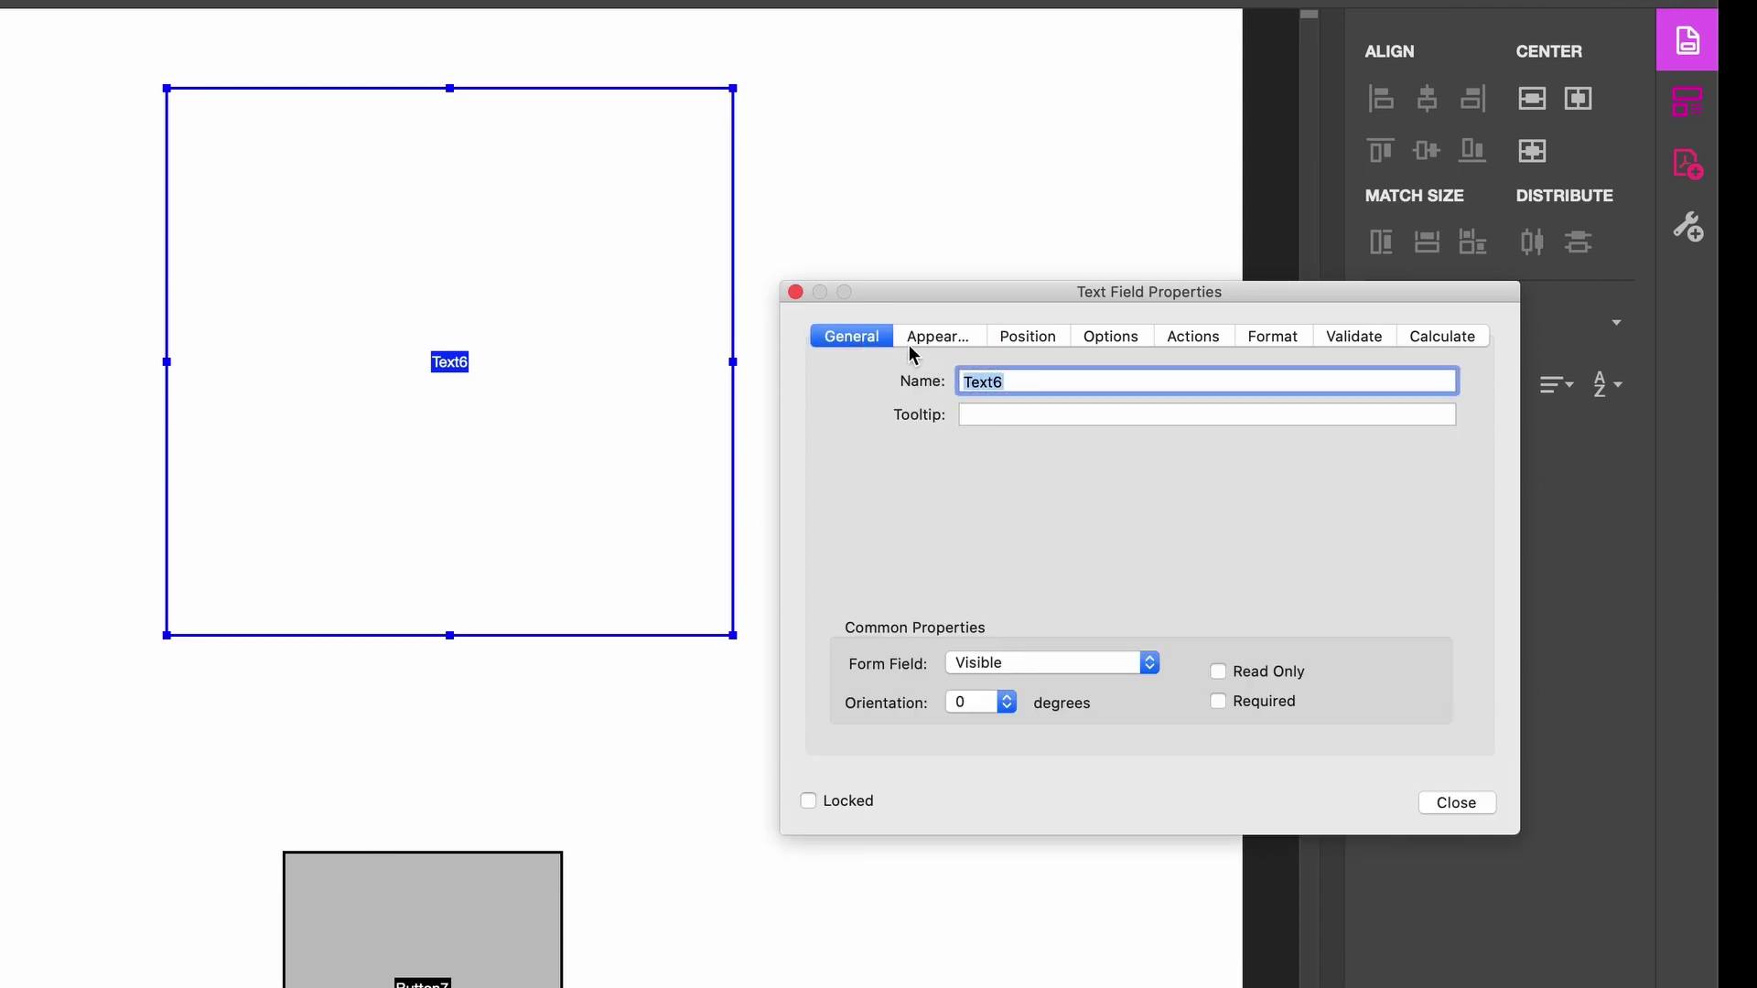
pyautogui.write('s')
pyautogui.press('Return')
pyautogui.click(938, 336)
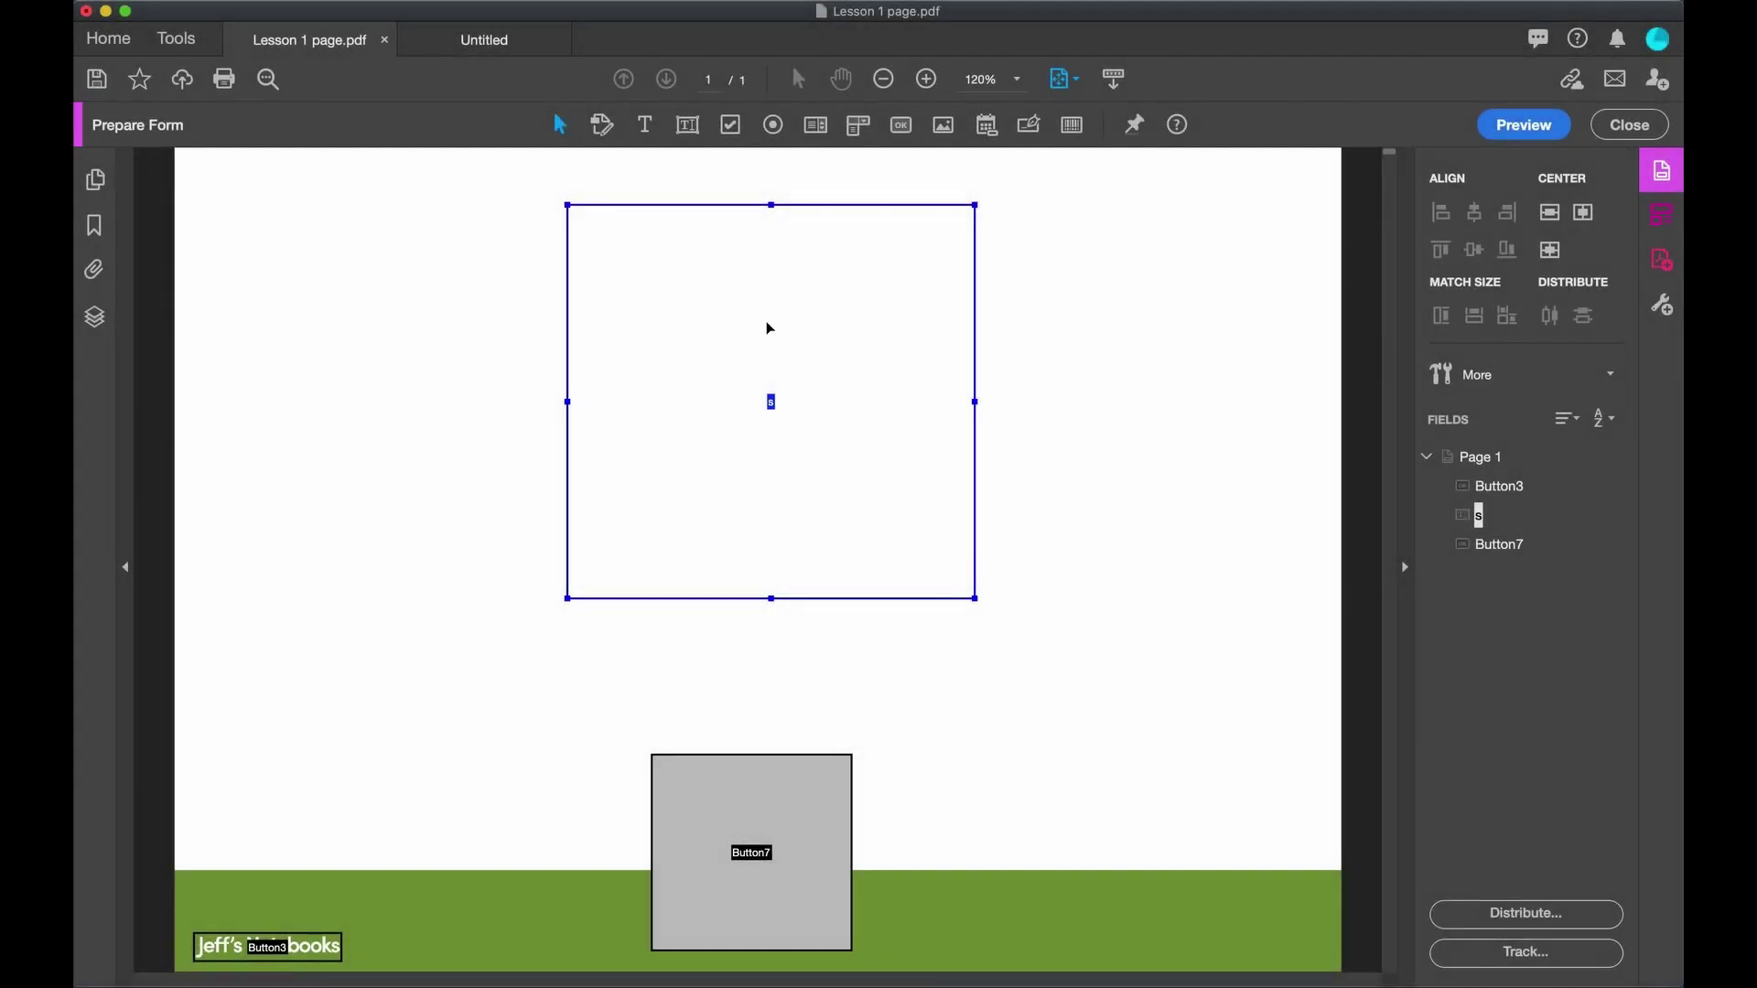
# Give field s a non-transparent green border, then enter 12 into it in Preview
pyautogui.rightClick(758, 325)
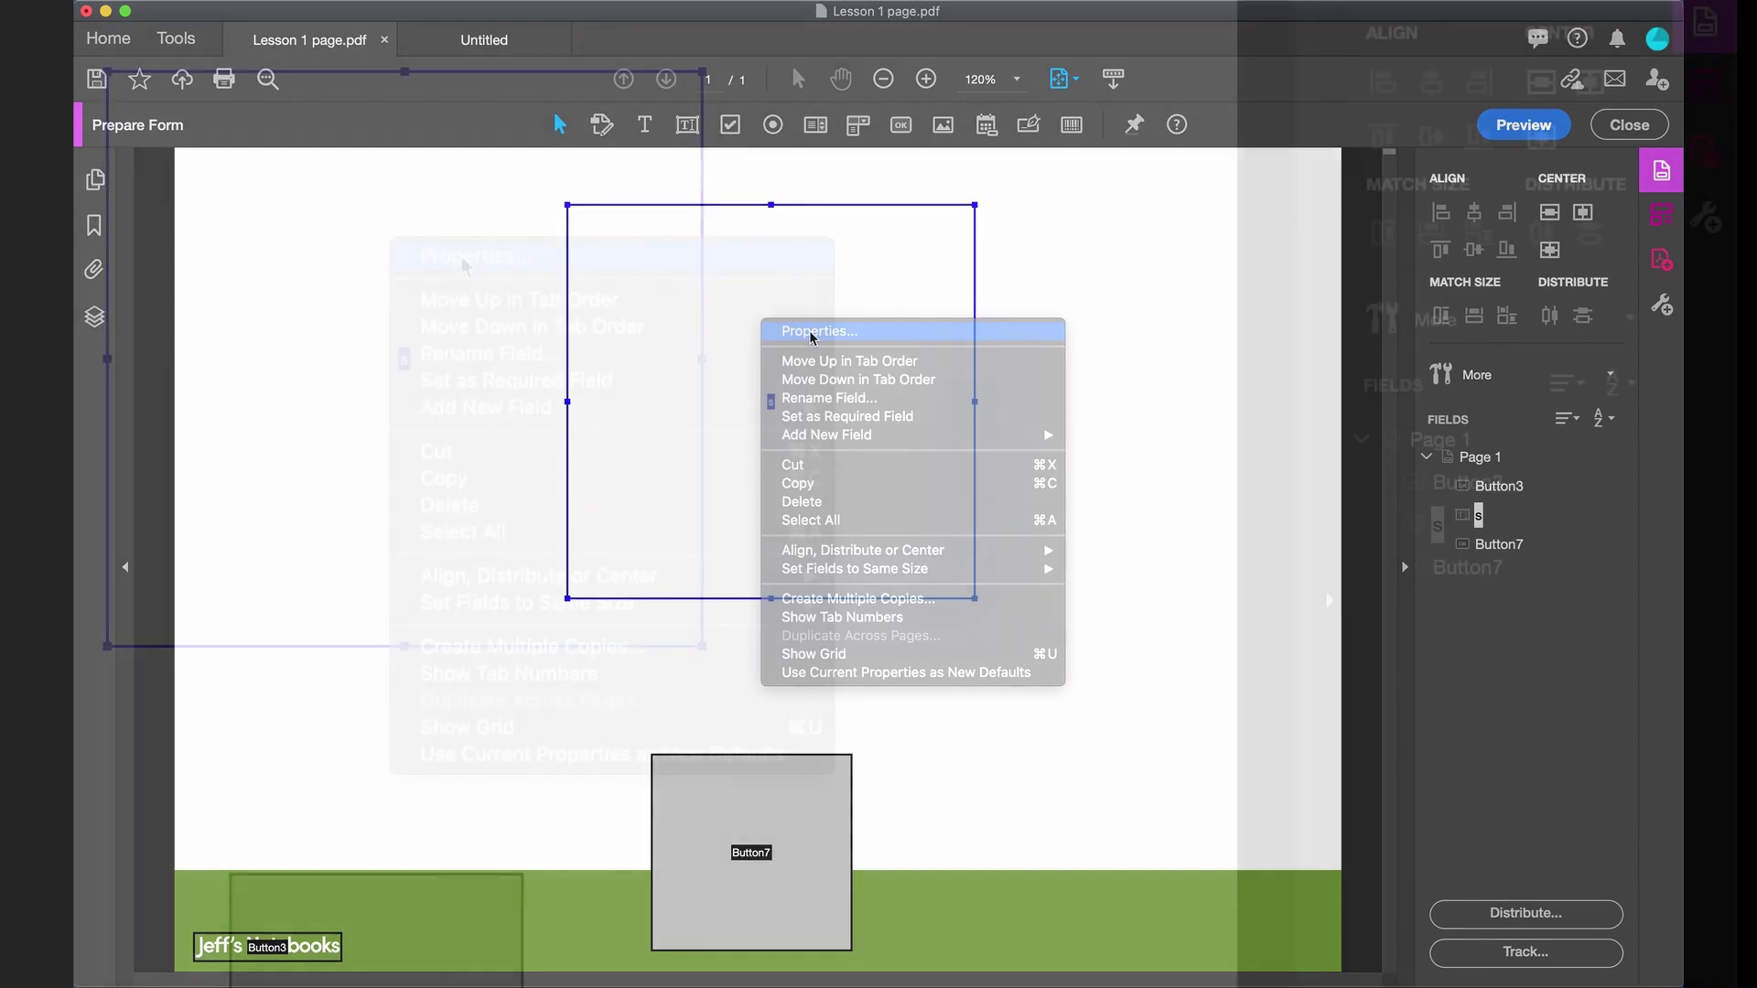
pyautogui.click(817, 334)
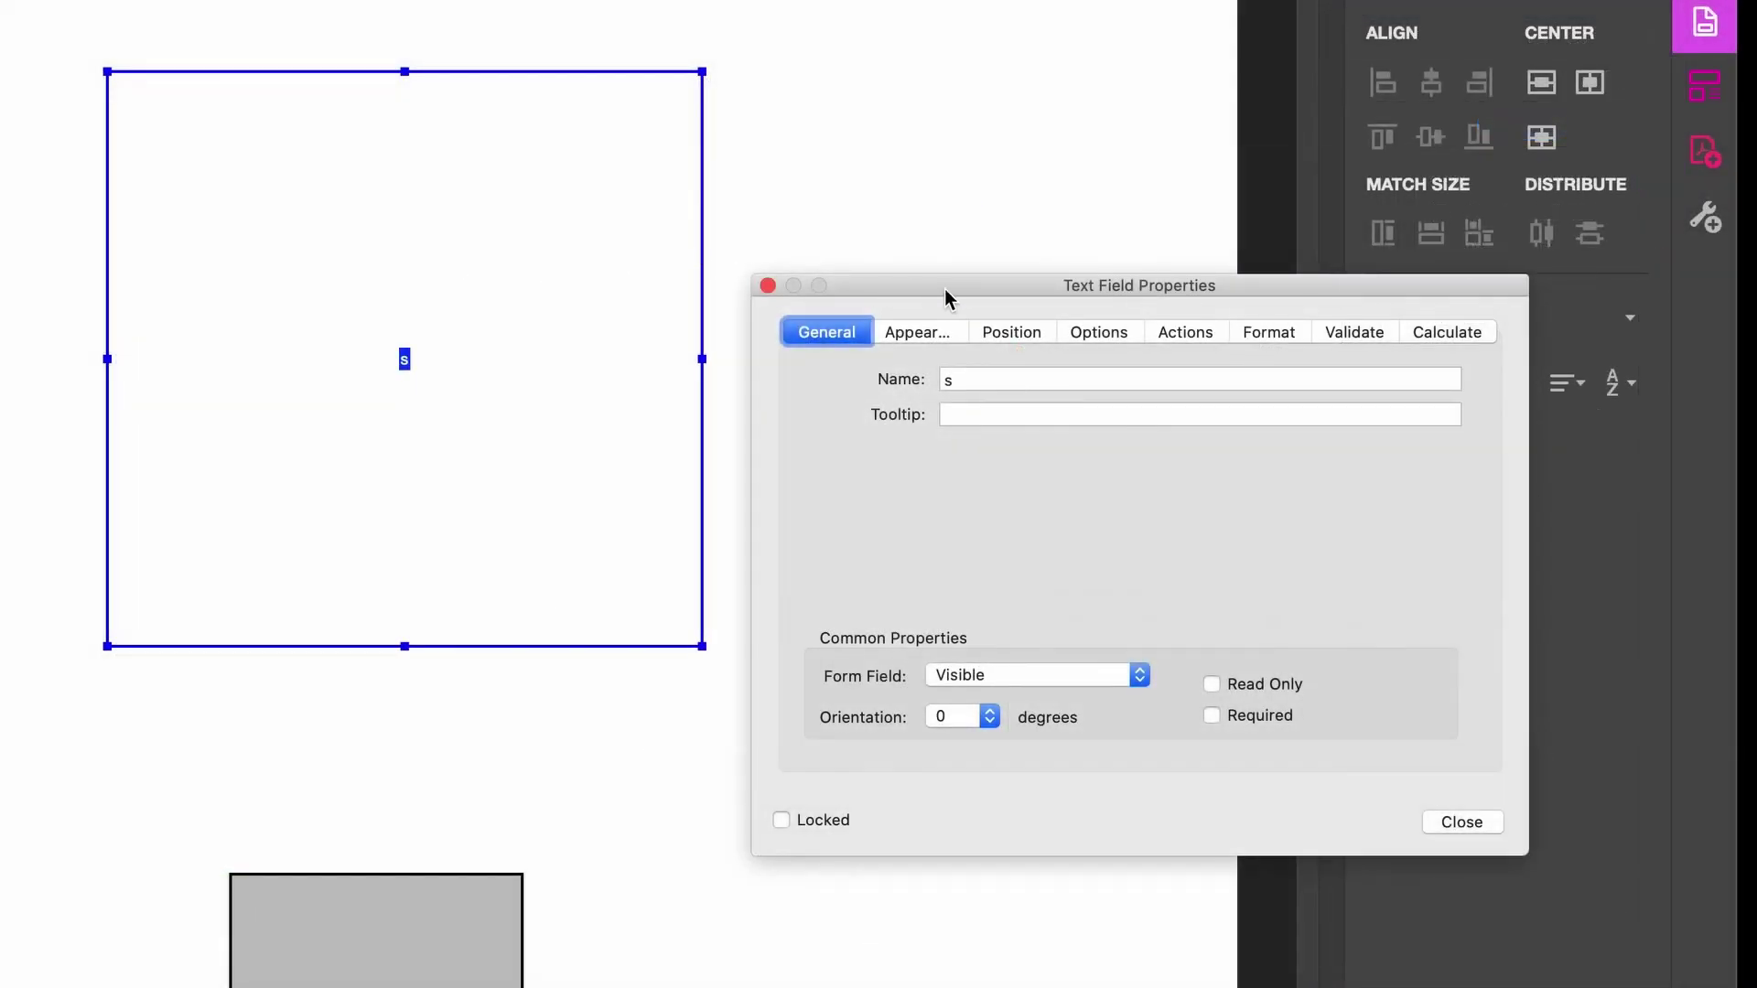
pyautogui.click(917, 332)
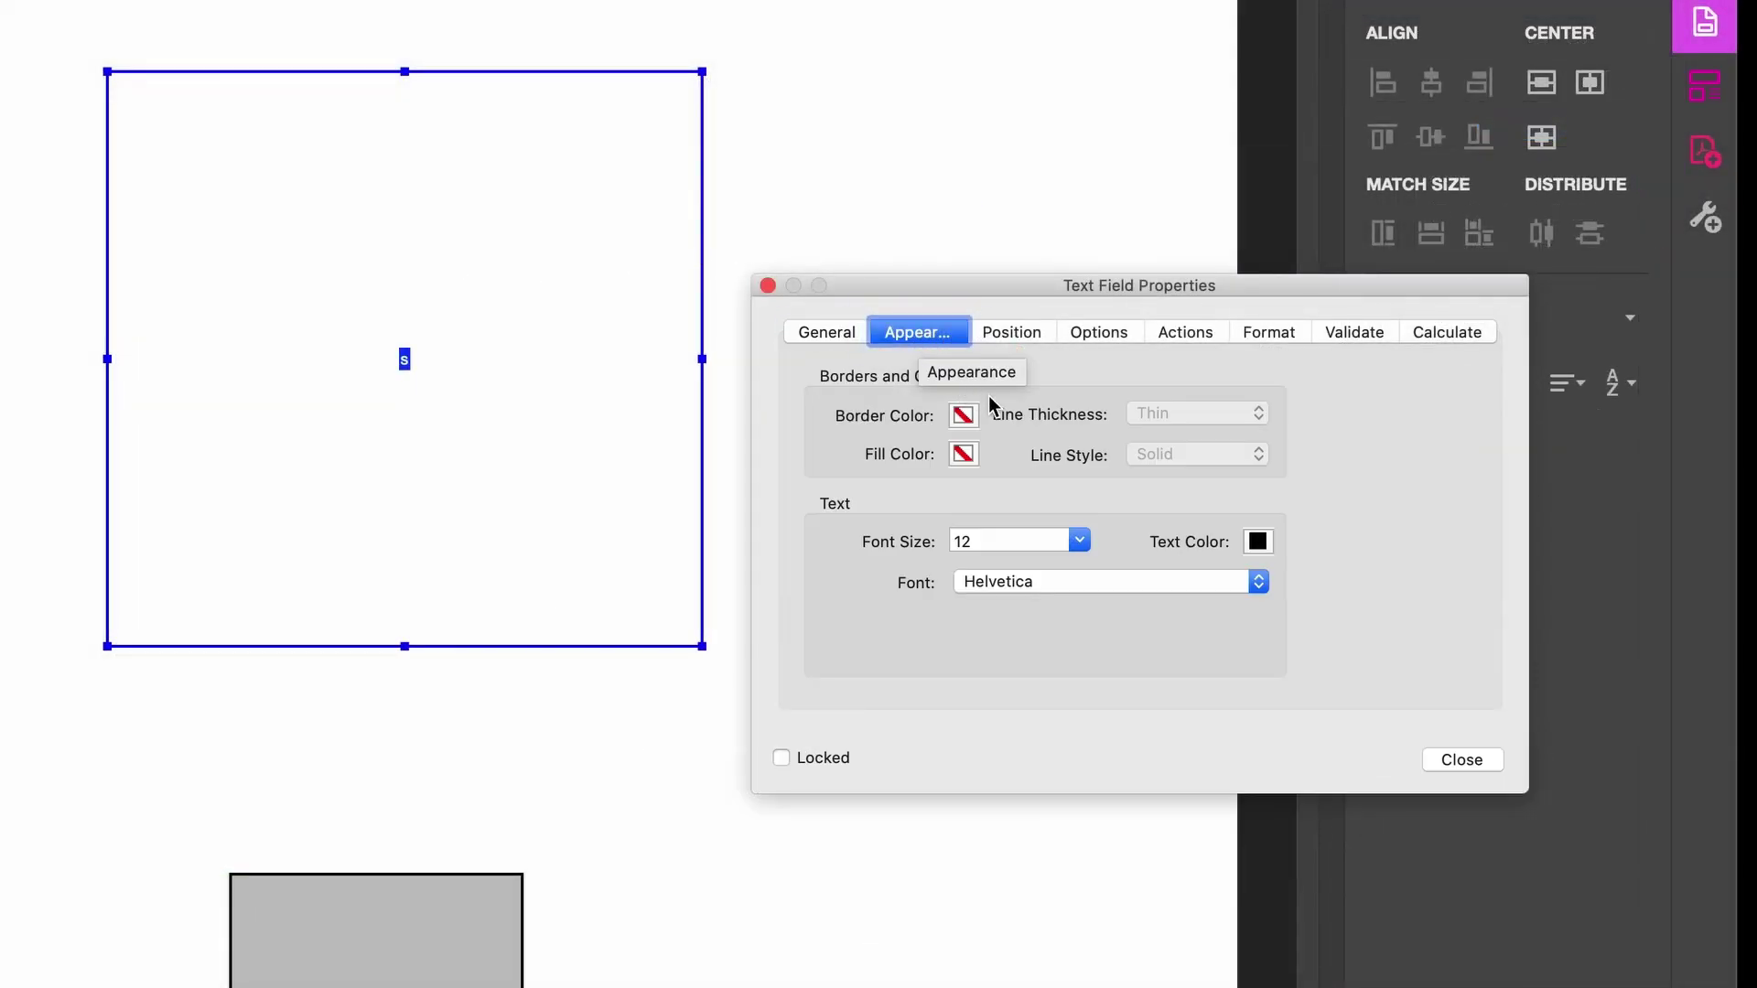
pyautogui.click(964, 417)
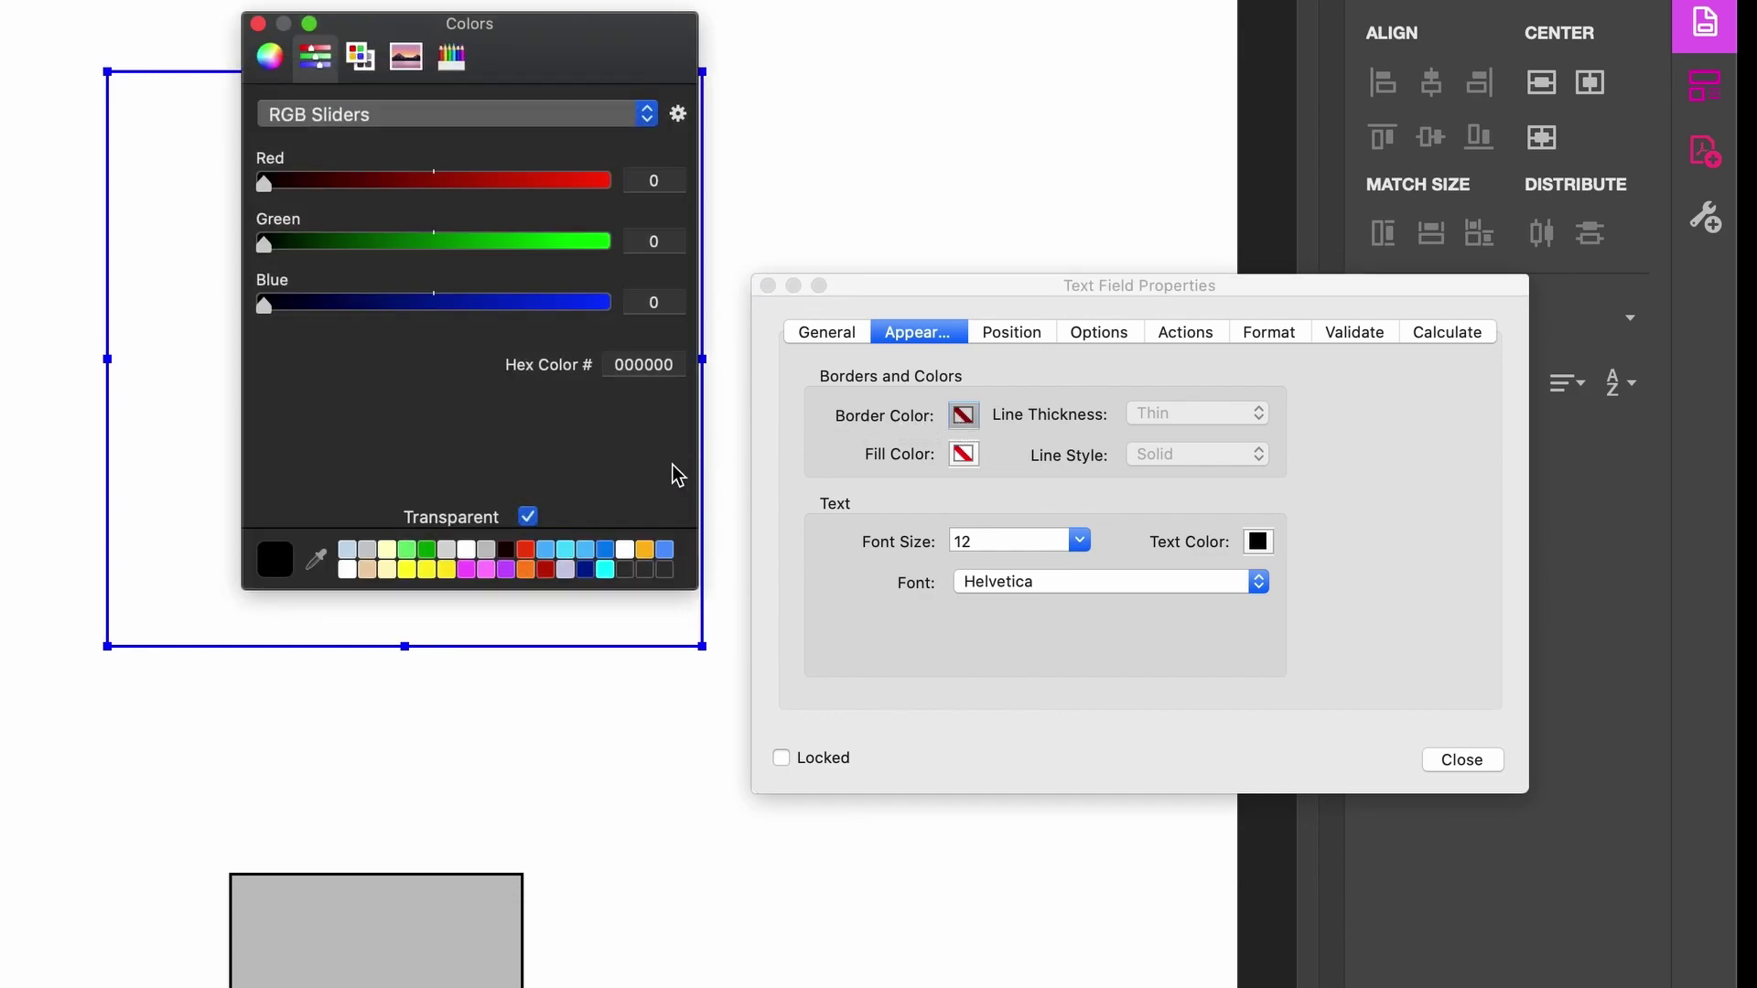
pyautogui.click(528, 517)
pyautogui.click(426, 549)
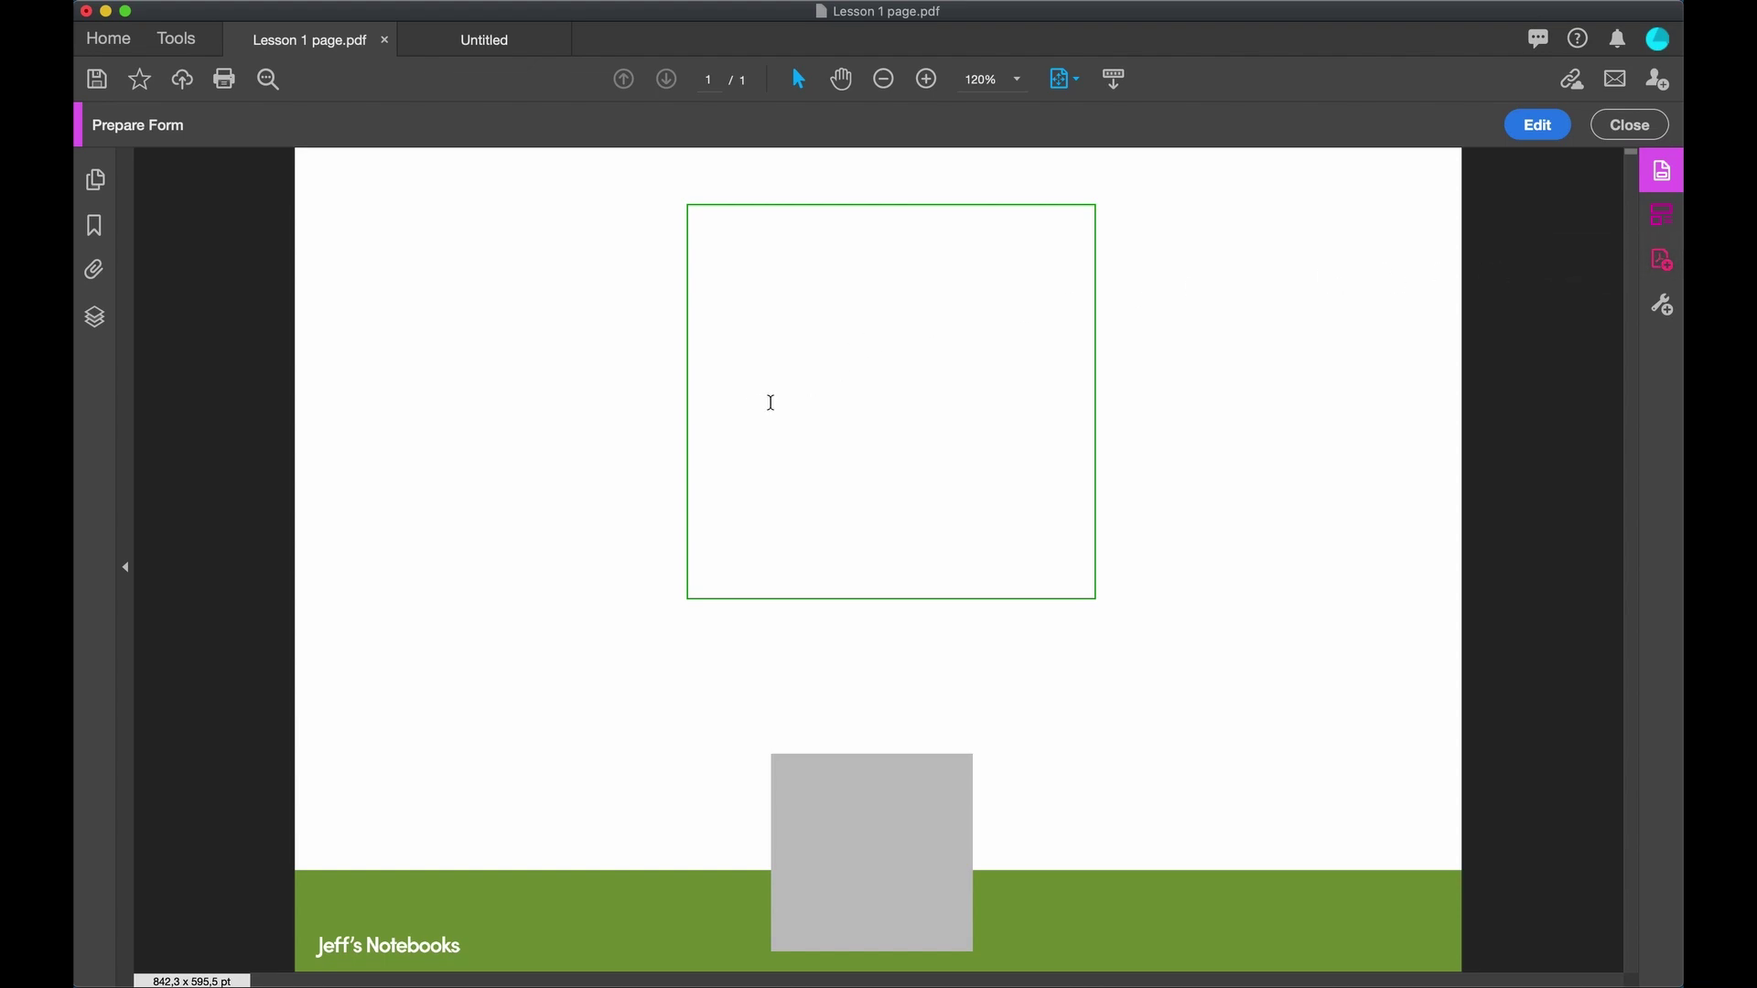
pyautogui.write('12')
# Set the s field's font size to 100 and its text alignment to Center
pyautogui.click(1538, 124)
pyautogui.click(788, 251)
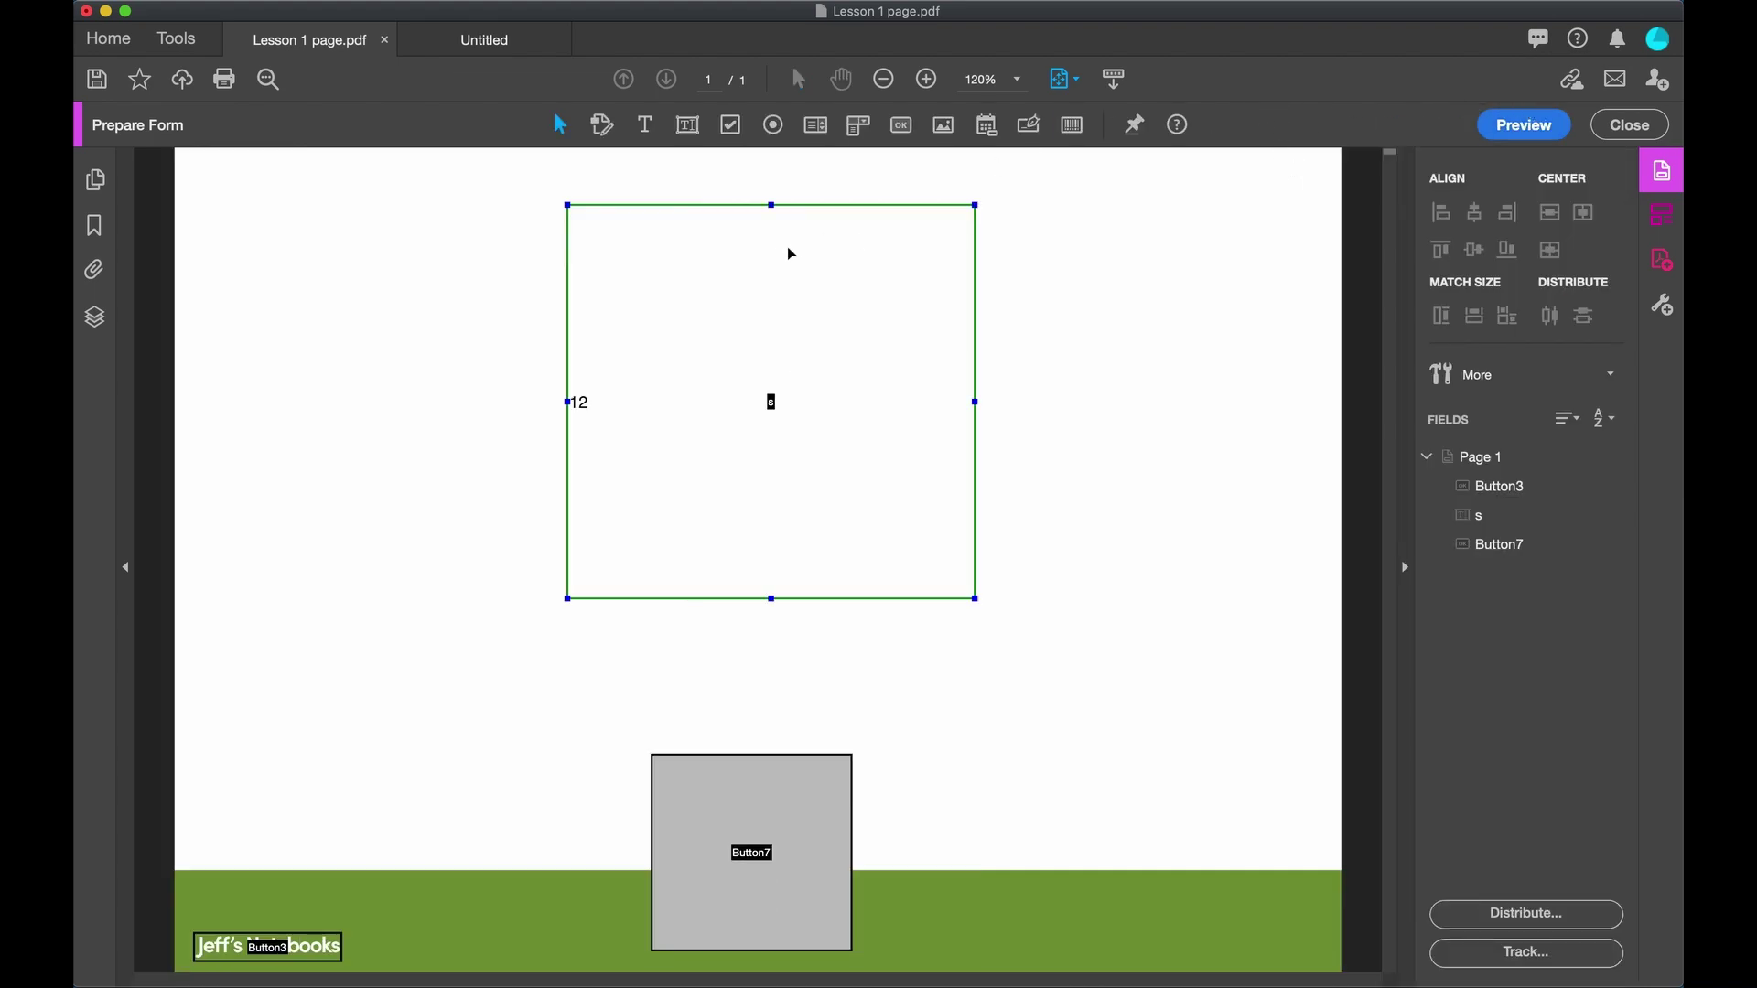
pyautogui.rightClick(788, 250)
pyautogui.click(789, 266)
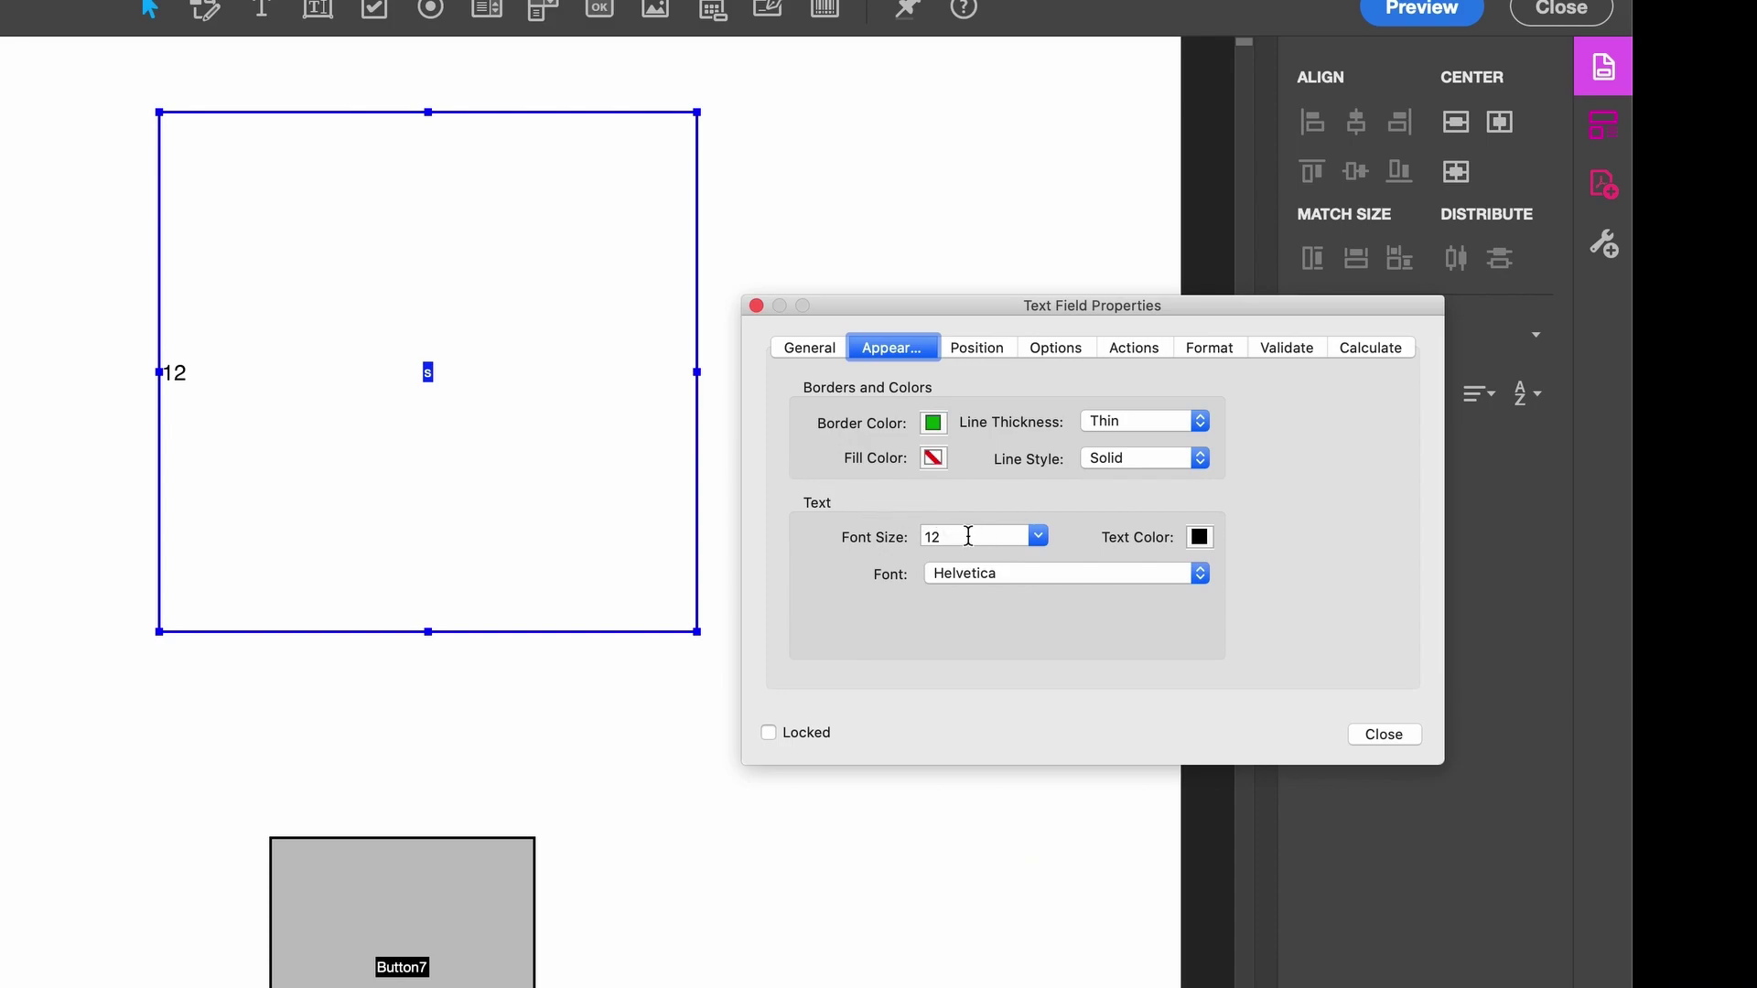
pyautogui.doubleClick(968, 535)
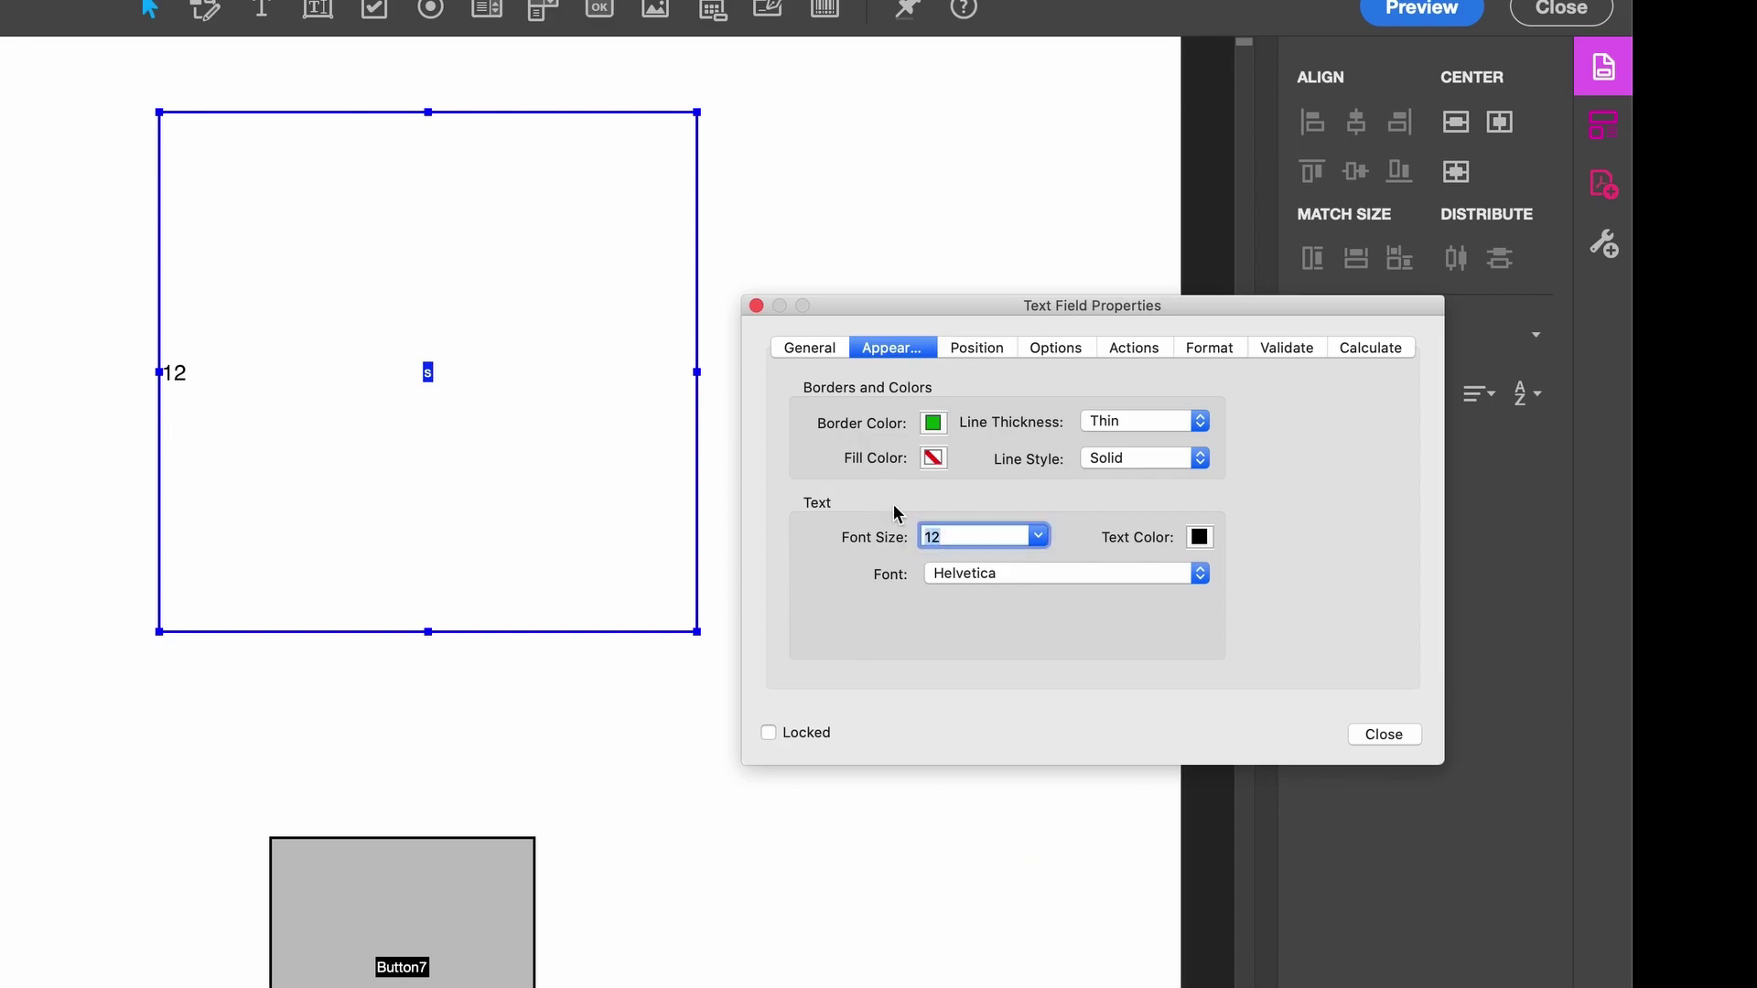
pyautogui.write('100')
pyautogui.press('Return')
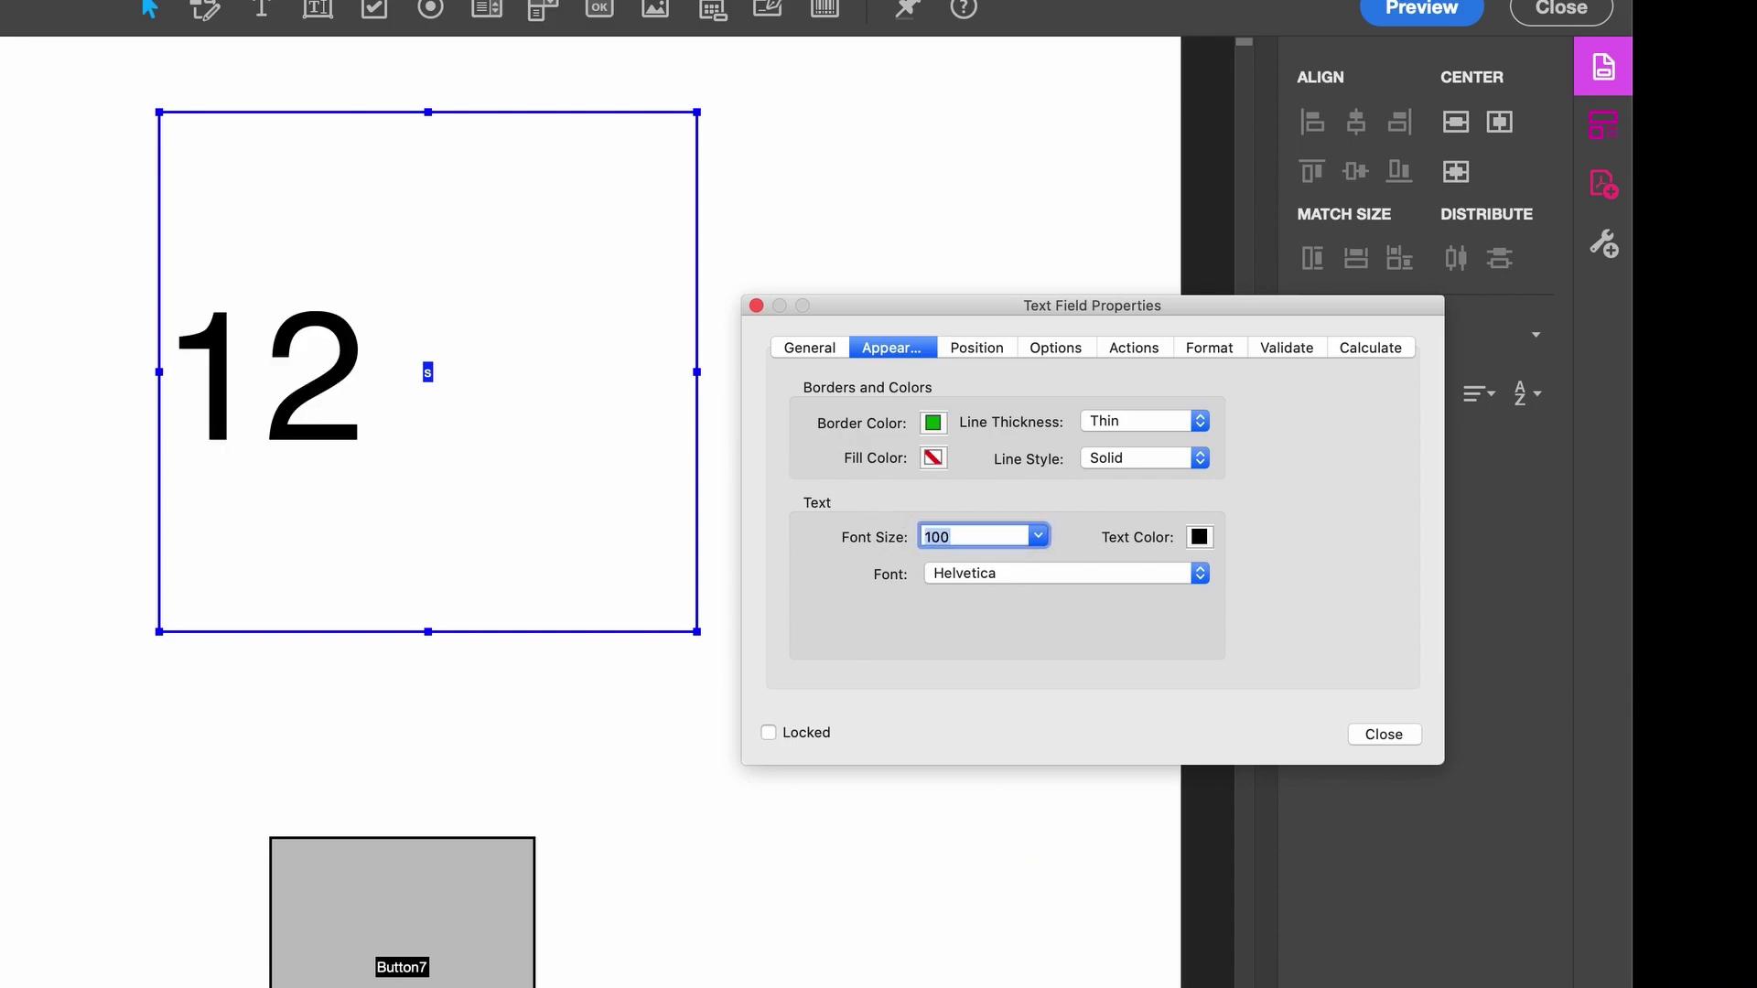
pyautogui.click(1050, 348)
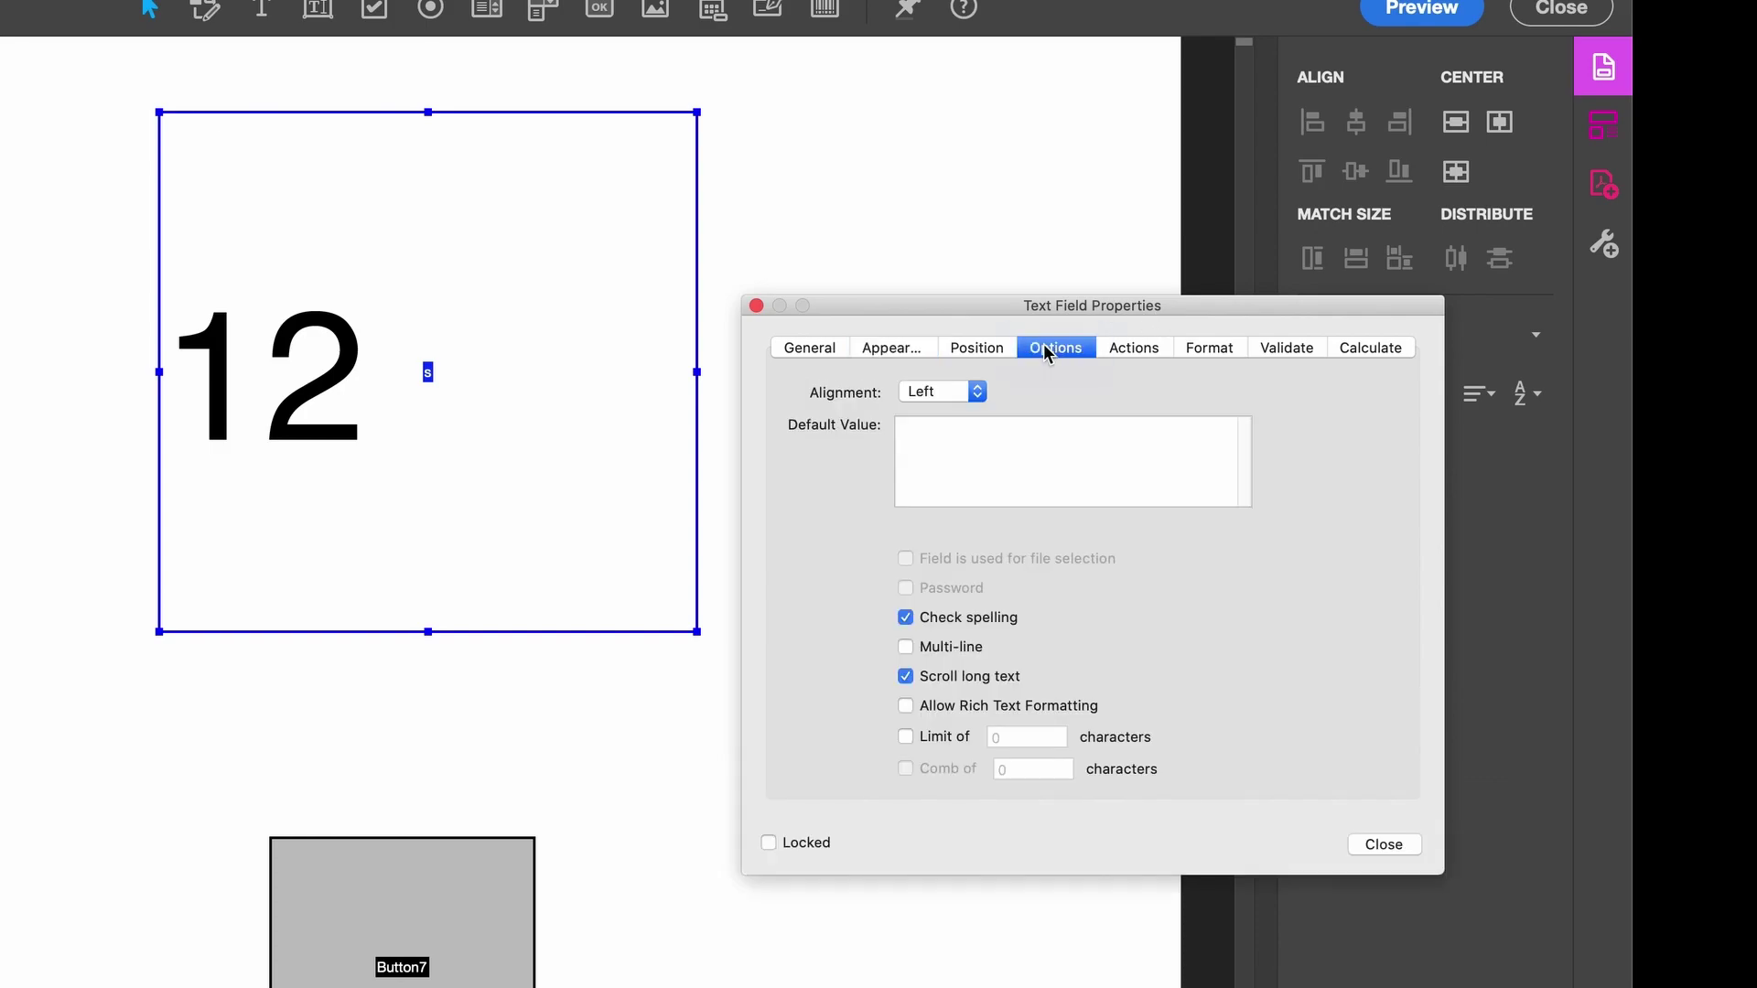
pyautogui.click(976, 393)
pyautogui.click(943, 408)
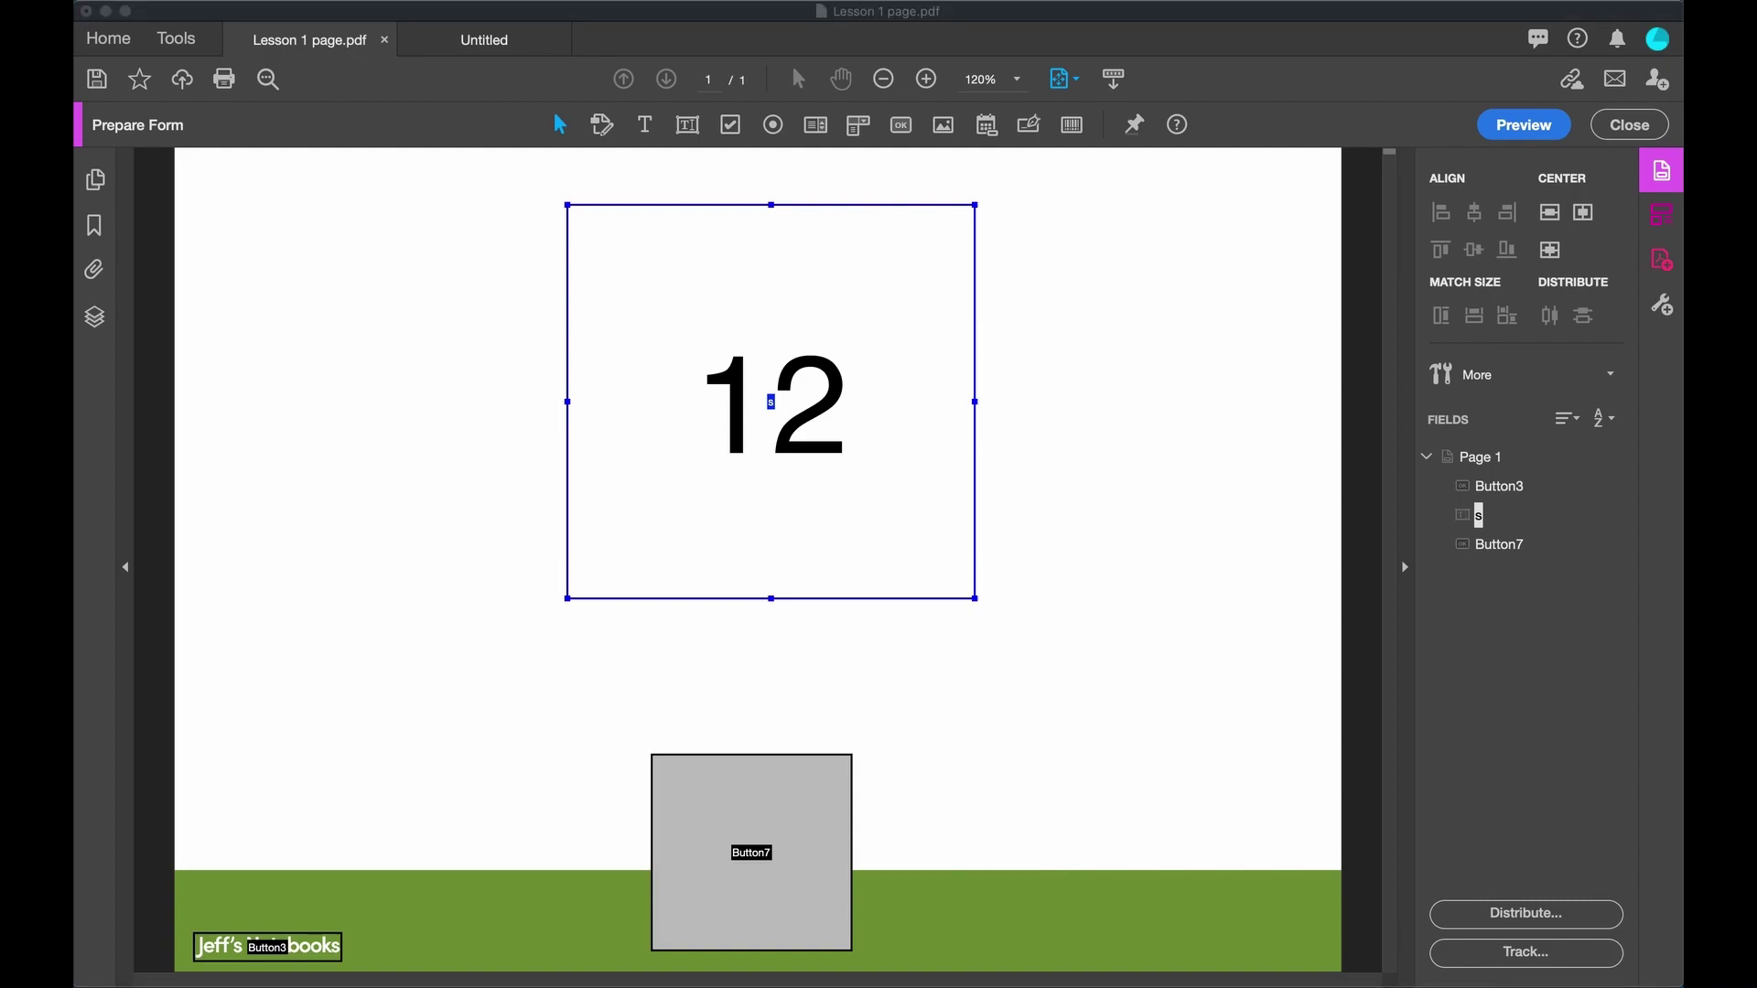
# Paste the getField line into the lesson document, append 9, and copy this.getField("s").value =9
pyautogui.moveTo(452, 367); pyautogui.dragTo(731, 358)
pyautogui.press('super+c')
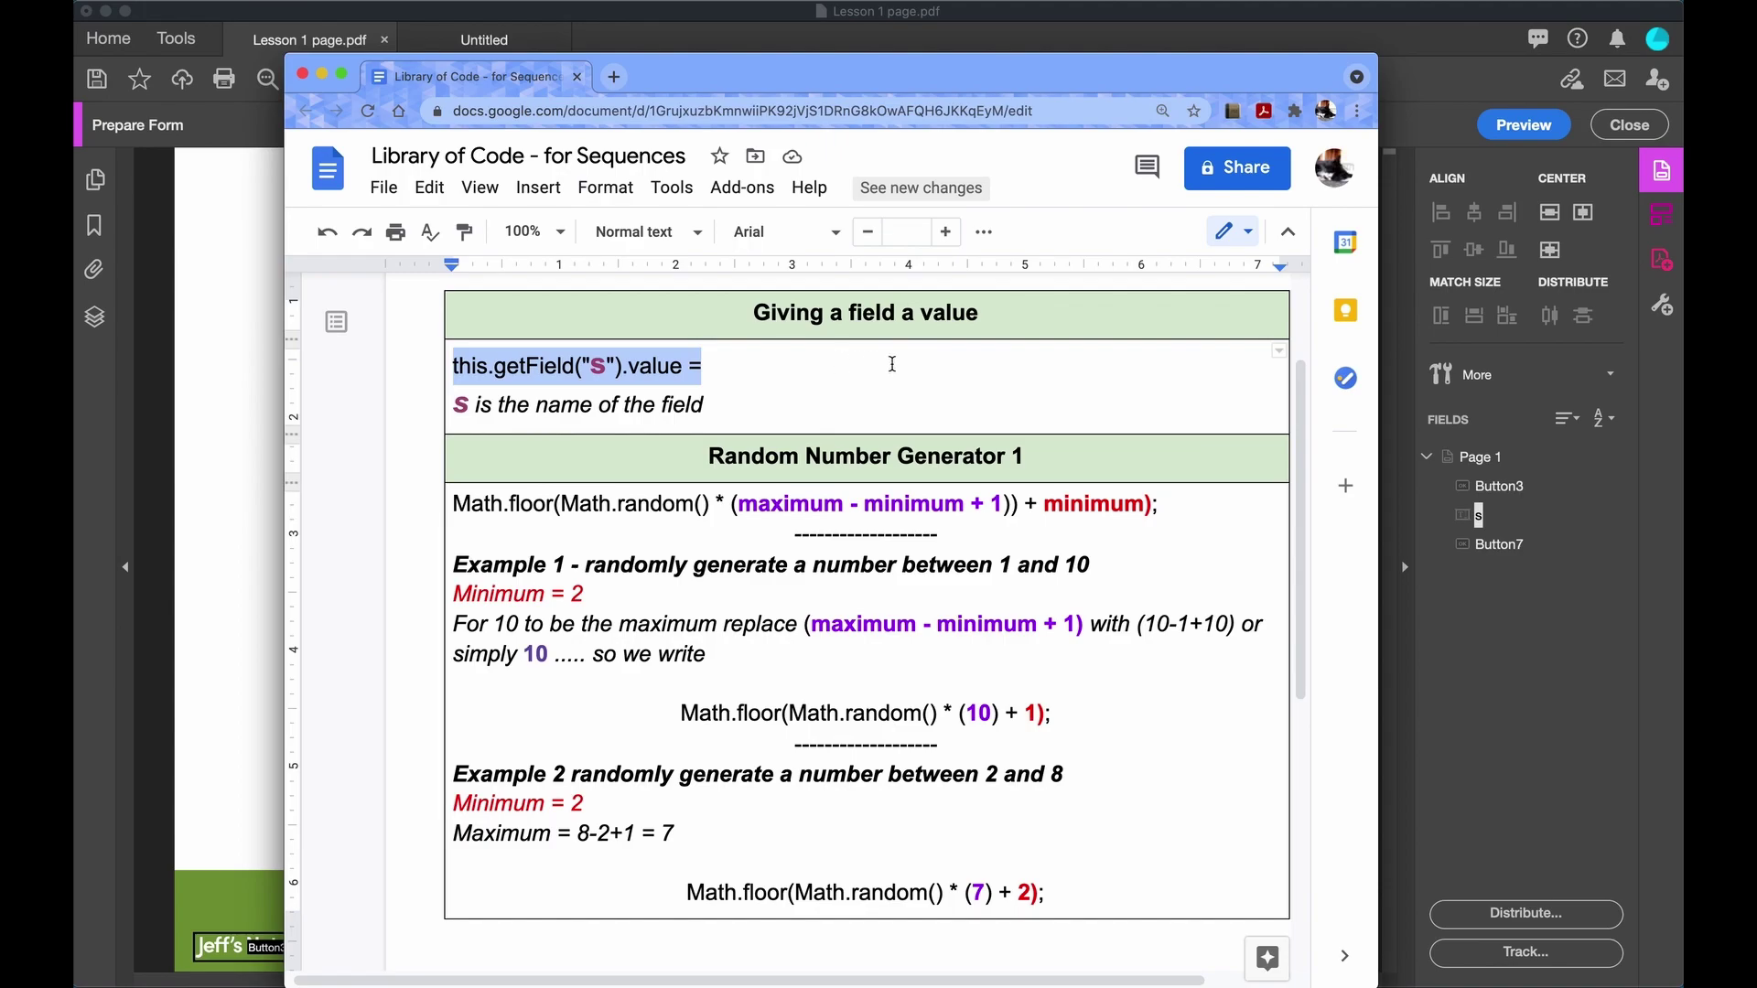
pyautogui.press('super+grave')
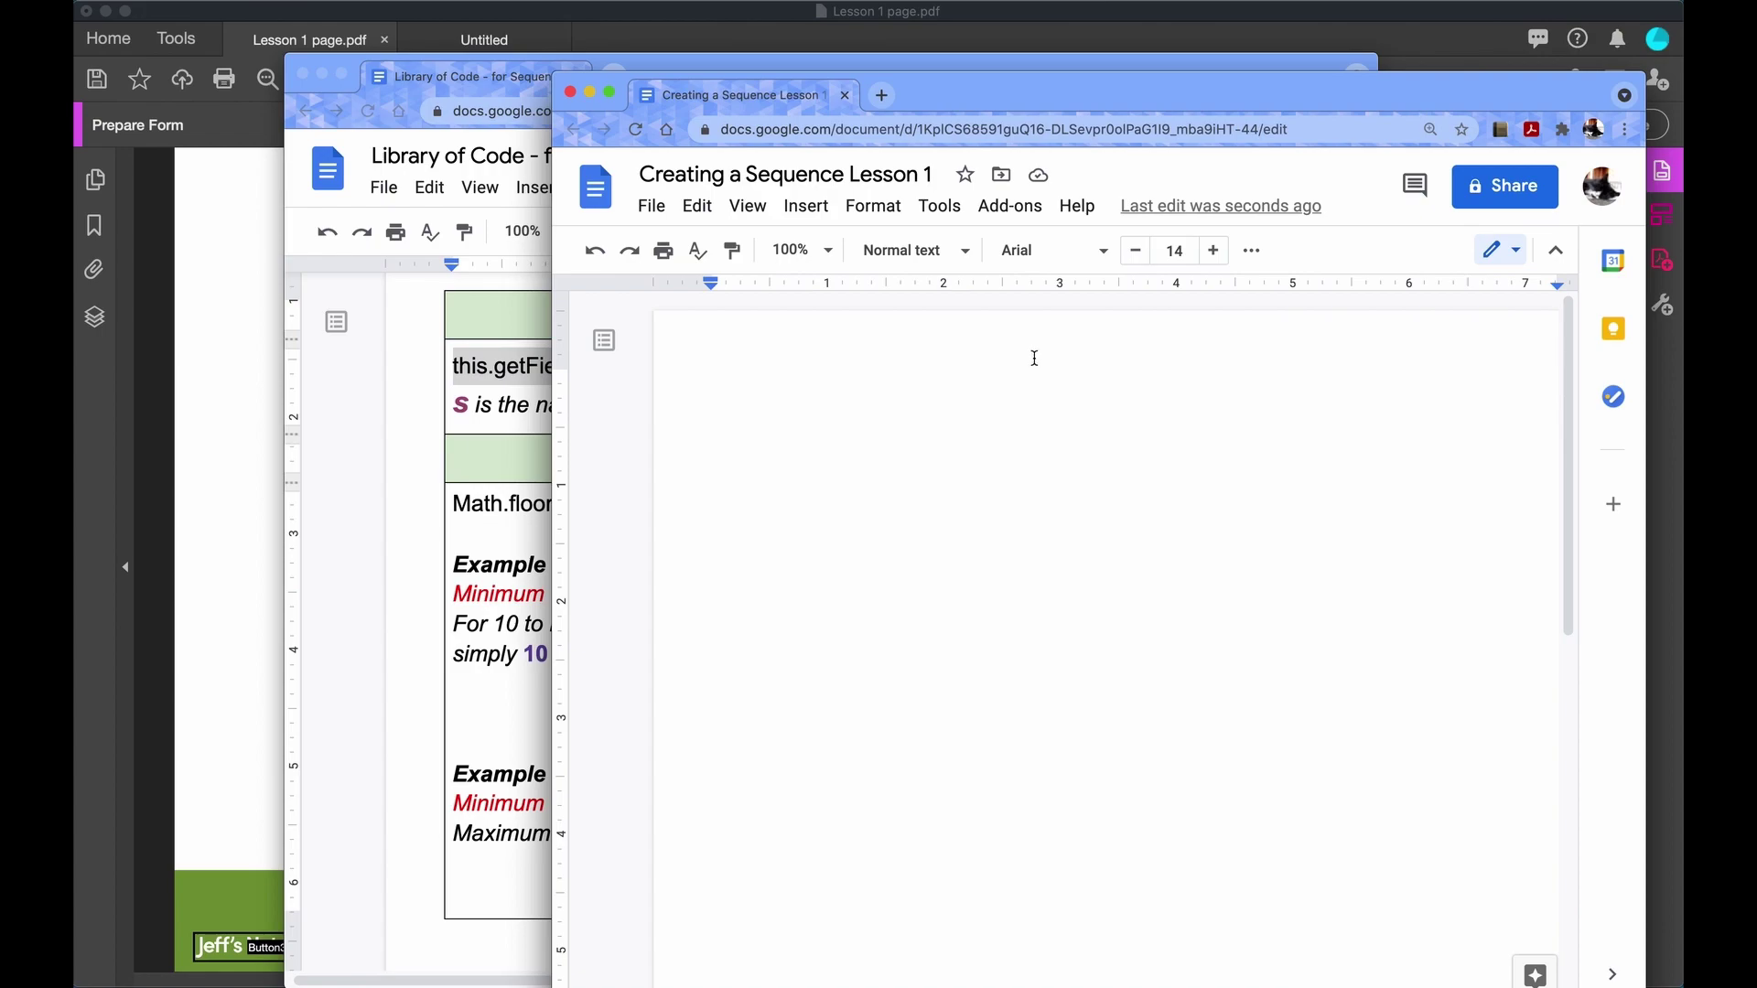
pyautogui.press('super+v')
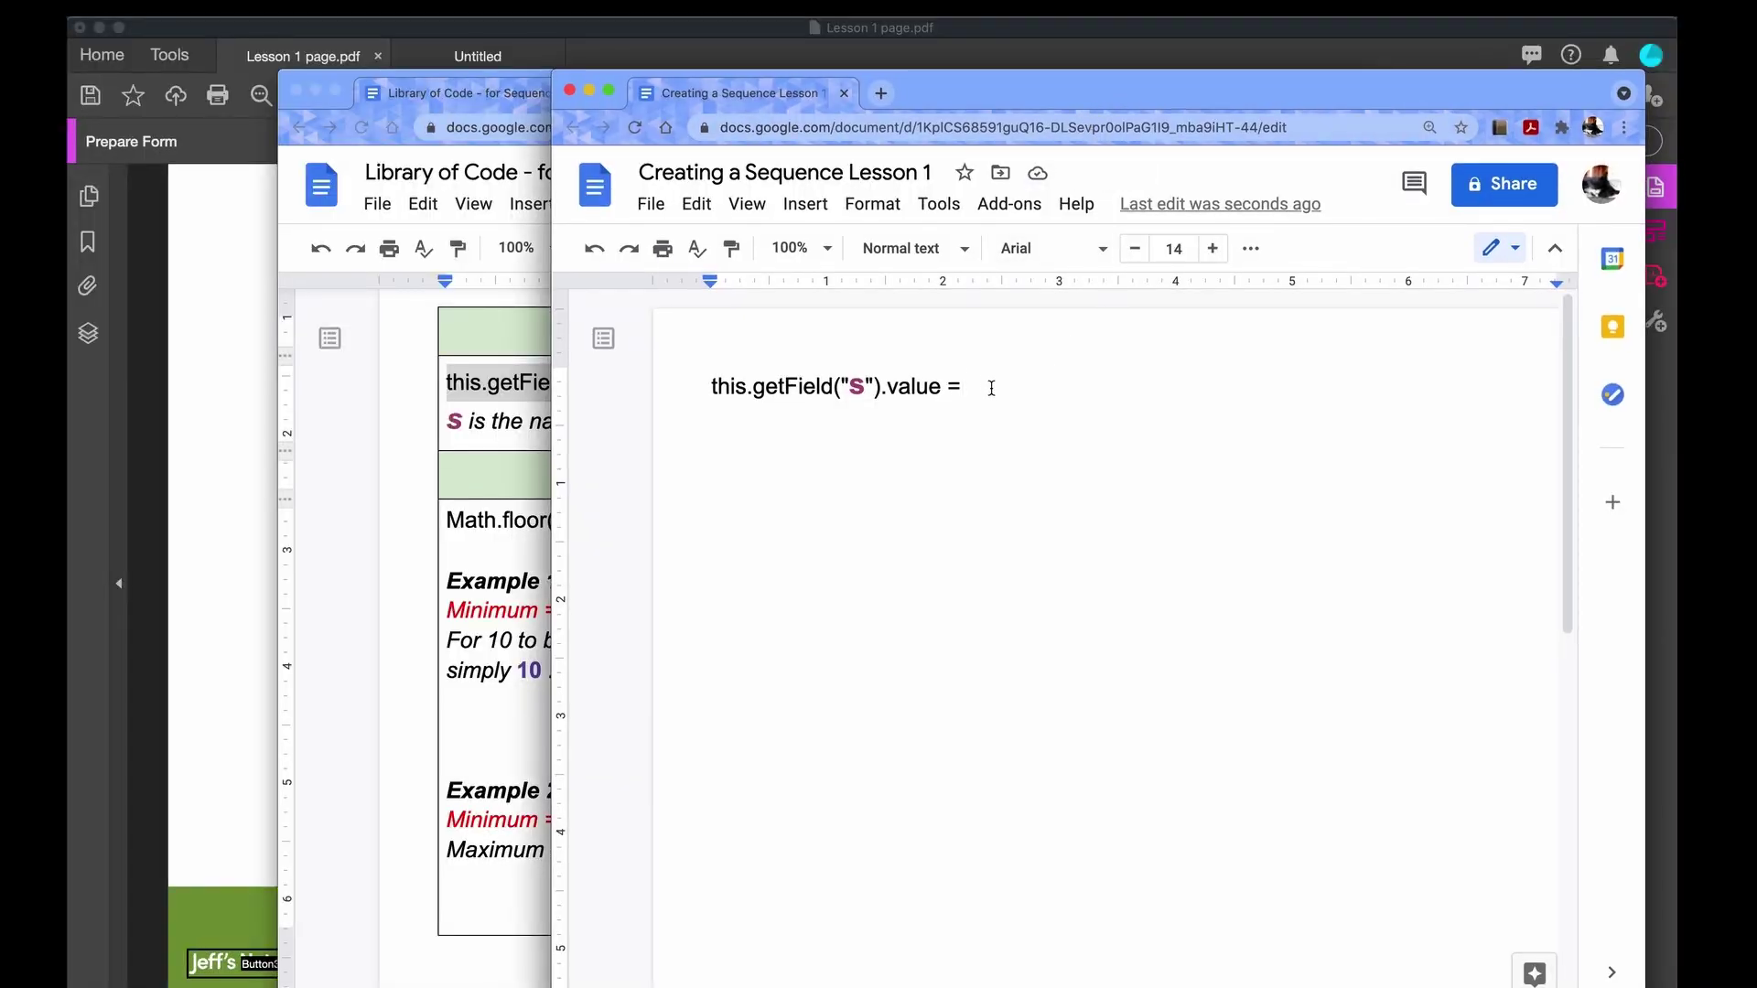
pyautogui.write('9')
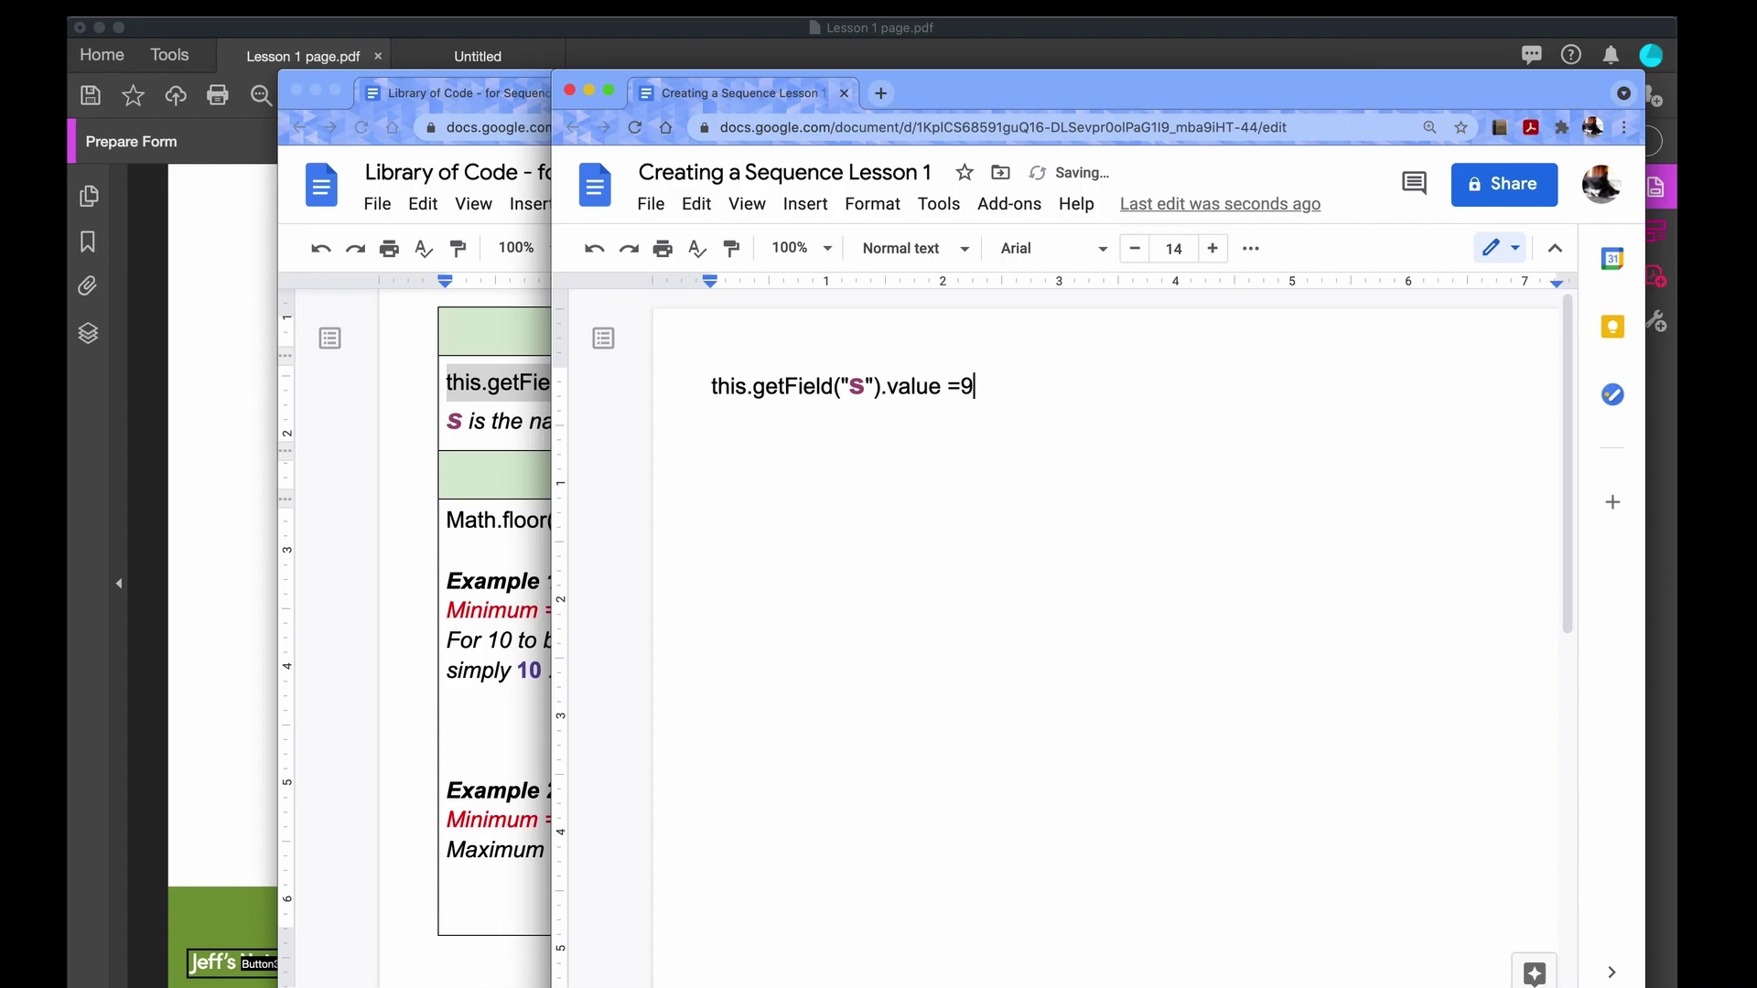
pyautogui.moveTo(711, 386); pyautogui.dragTo(982, 358)
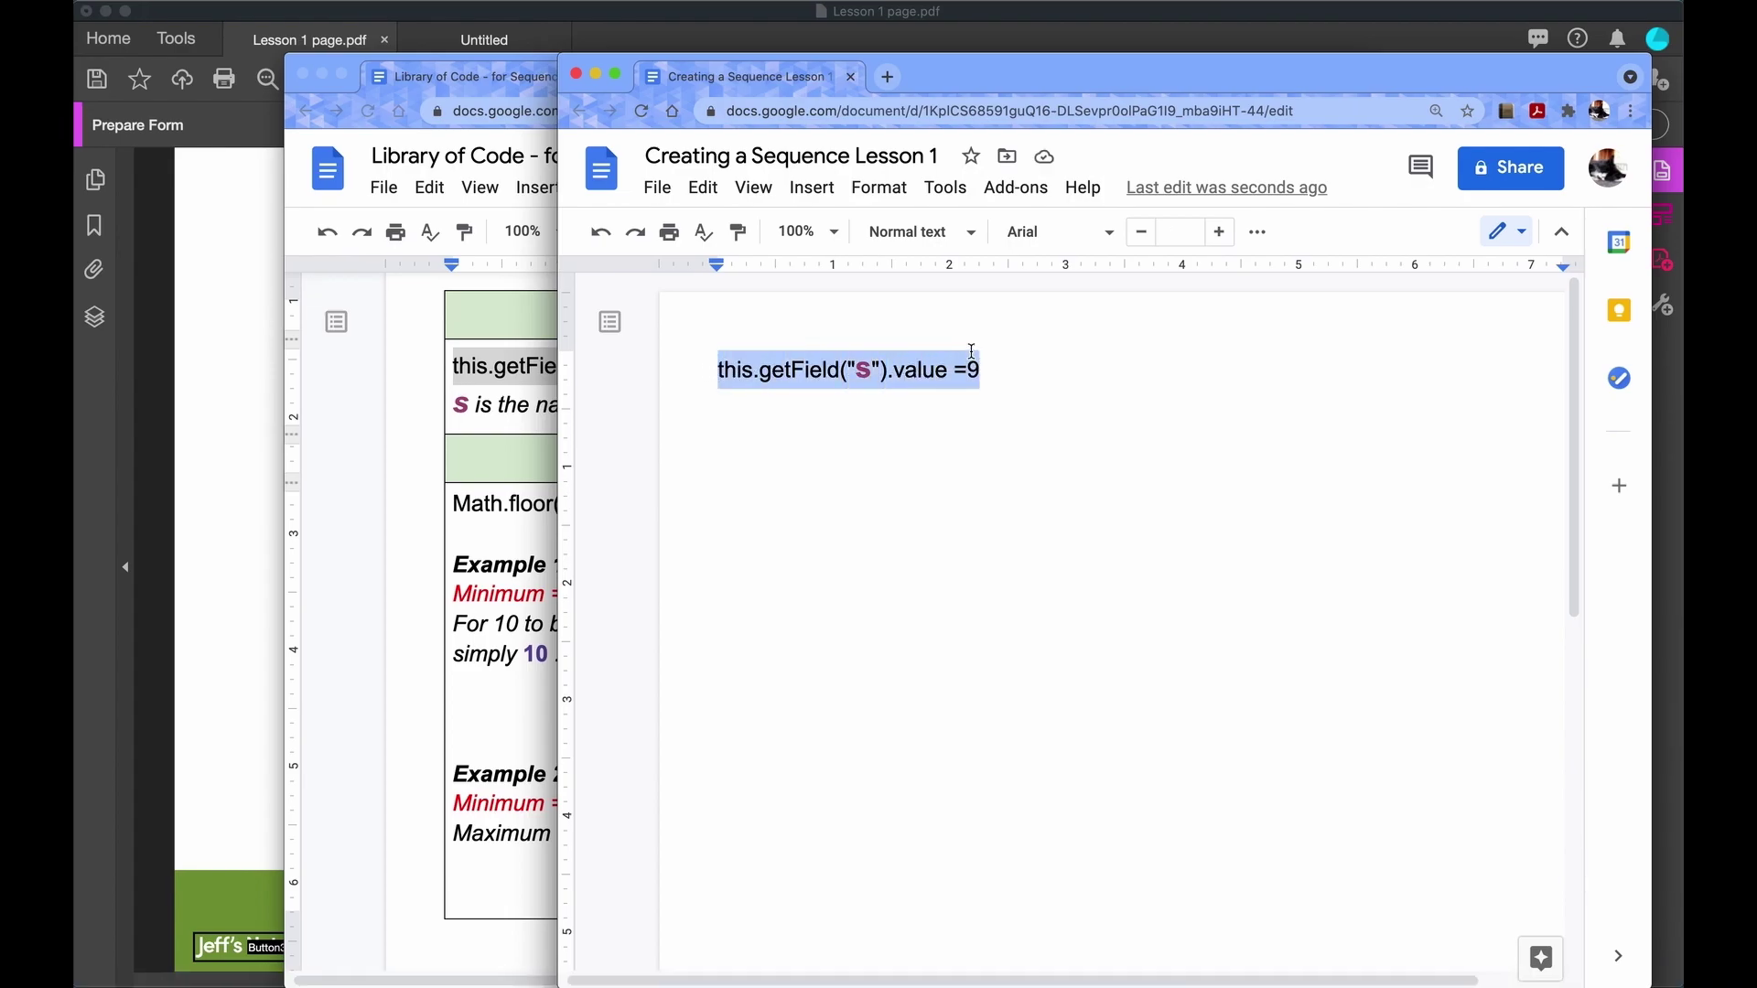
pyautogui.click(217, 471)
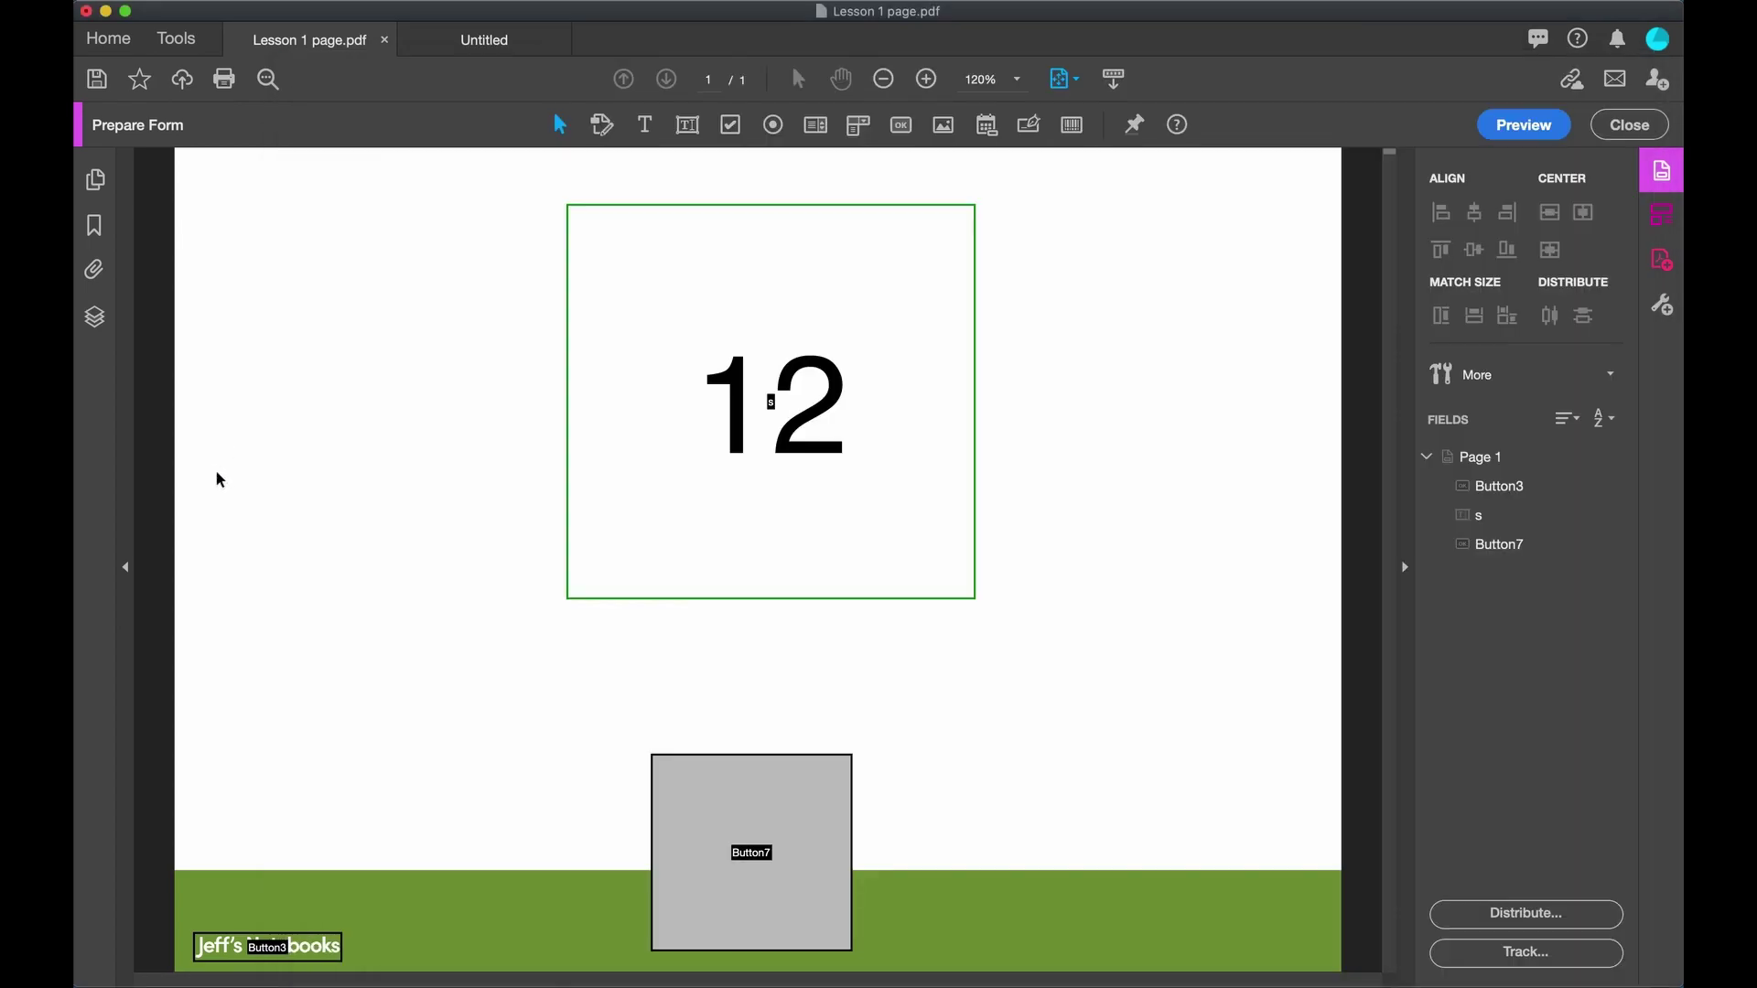
# Give Button7 a Mouse Up JavaScript setting field s to 9, and test it in Preview
pyautogui.rightClick(752, 830)
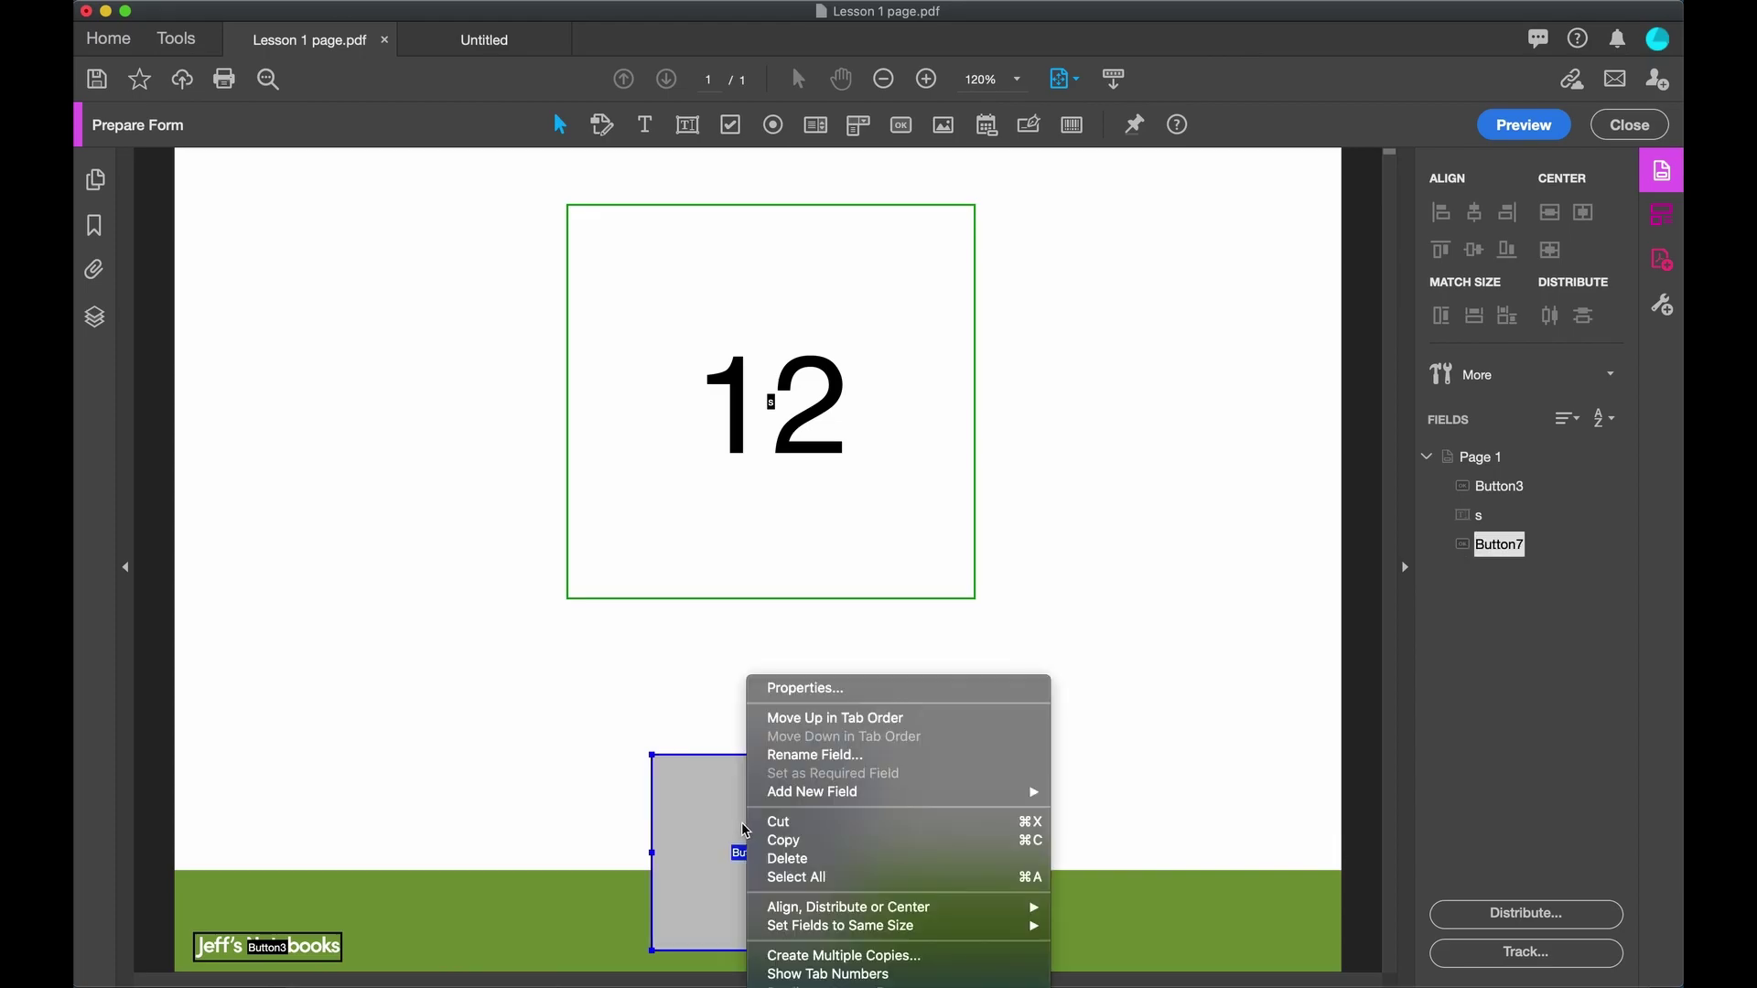
pyautogui.click(824, 688)
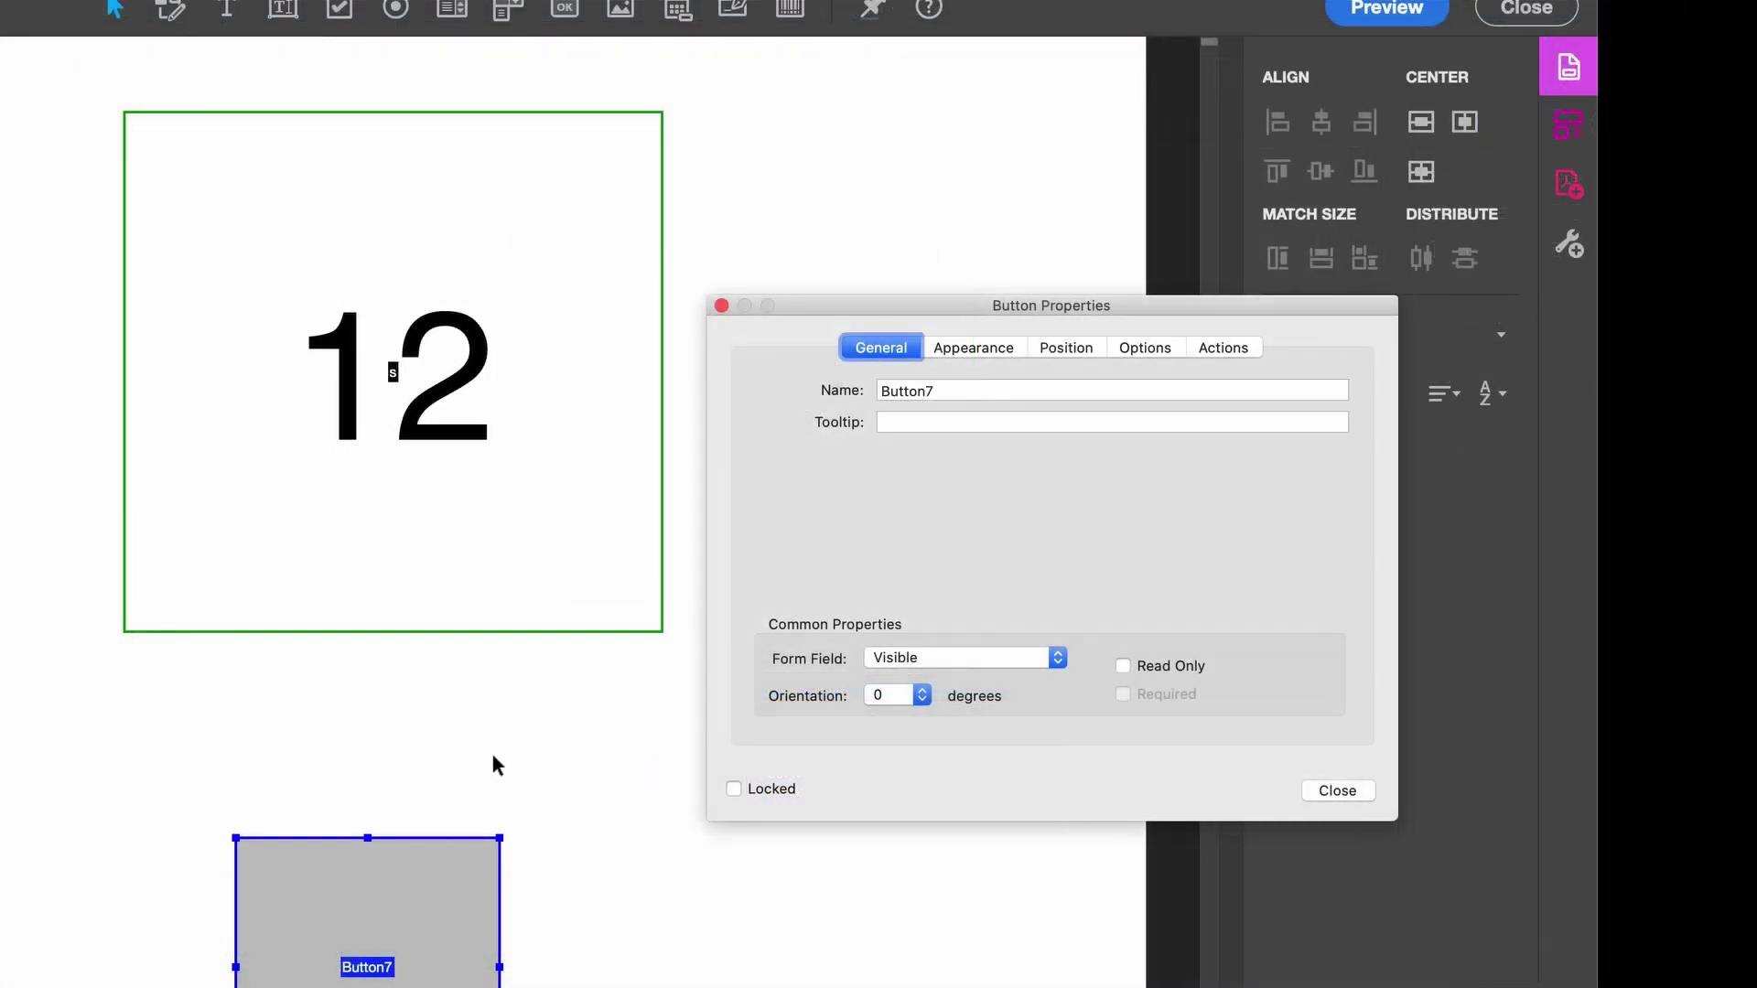
pyautogui.click(1233, 347)
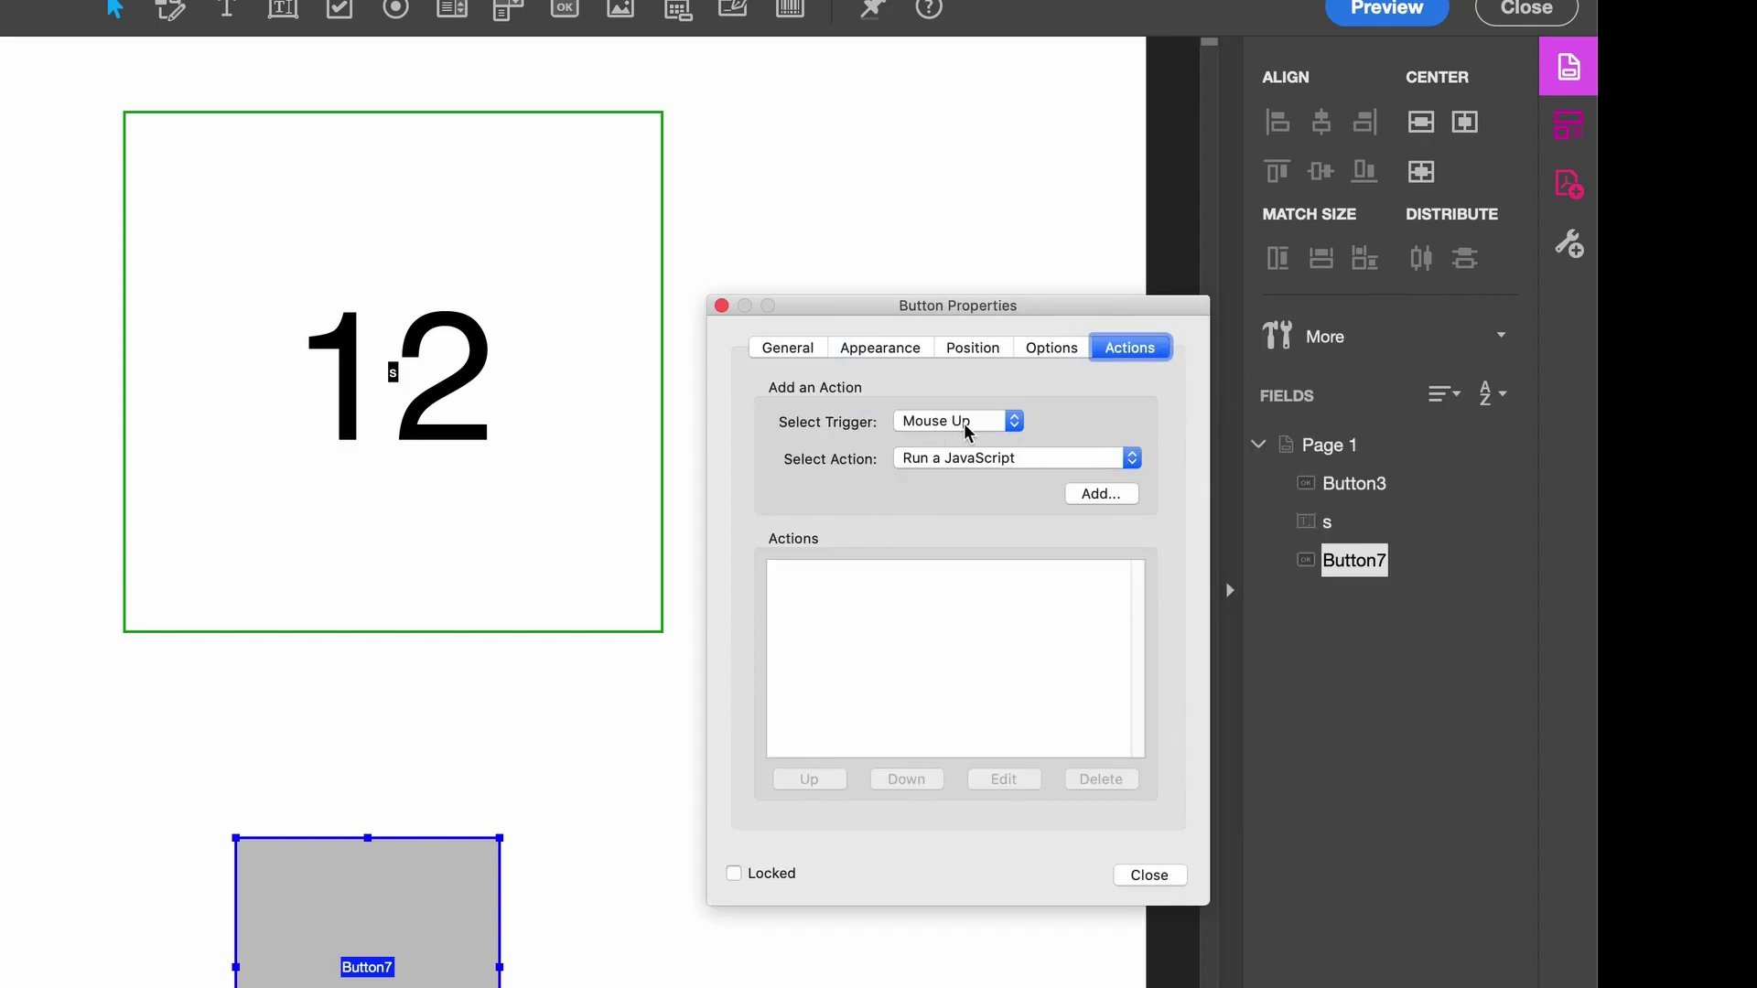
pyautogui.click(1131, 461)
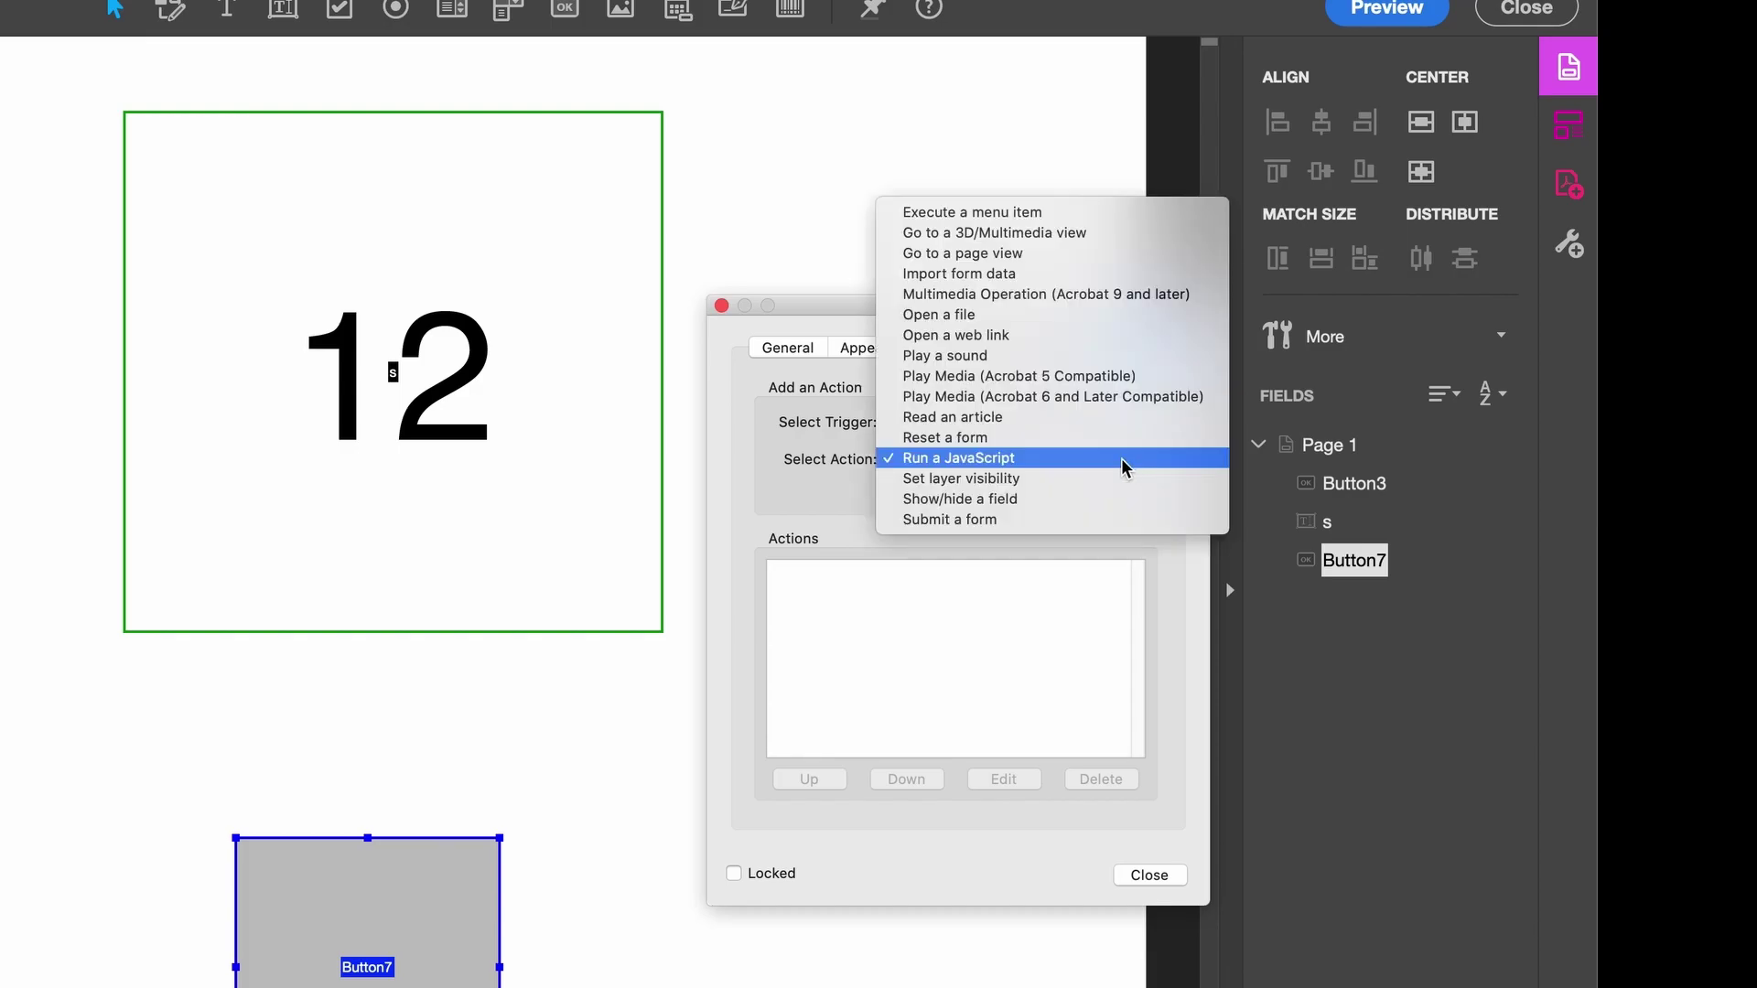
pyautogui.click(970, 465)
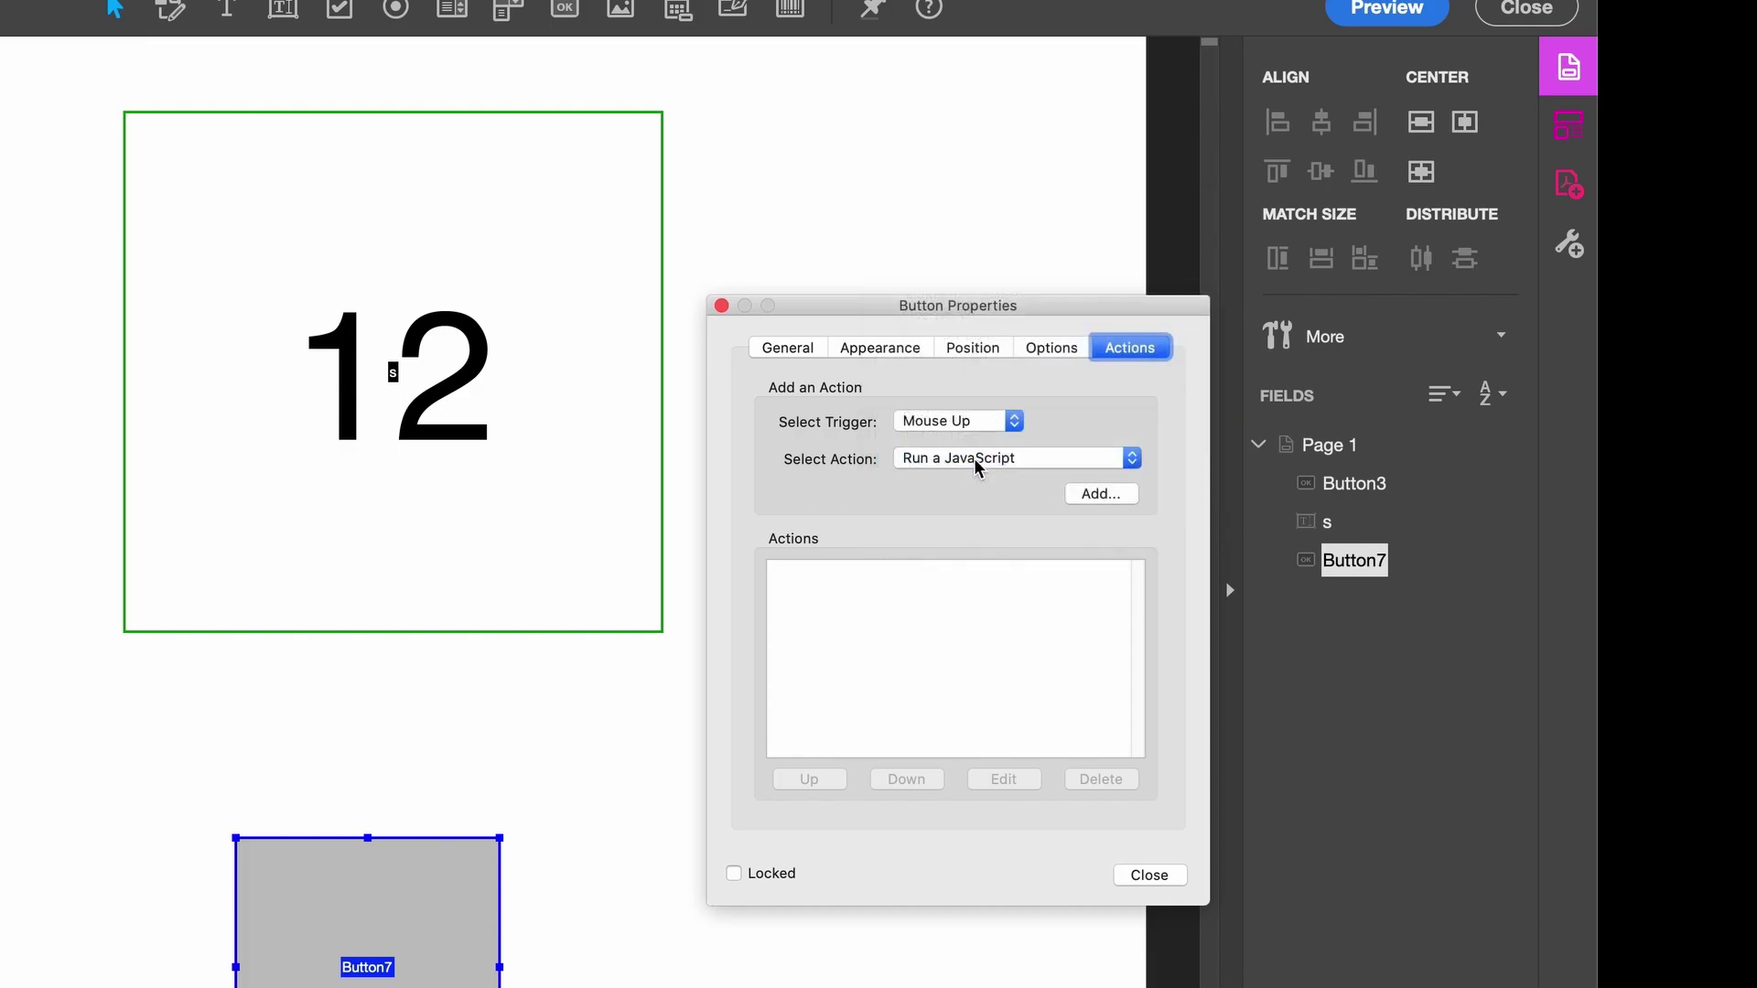
pyautogui.click(1095, 499)
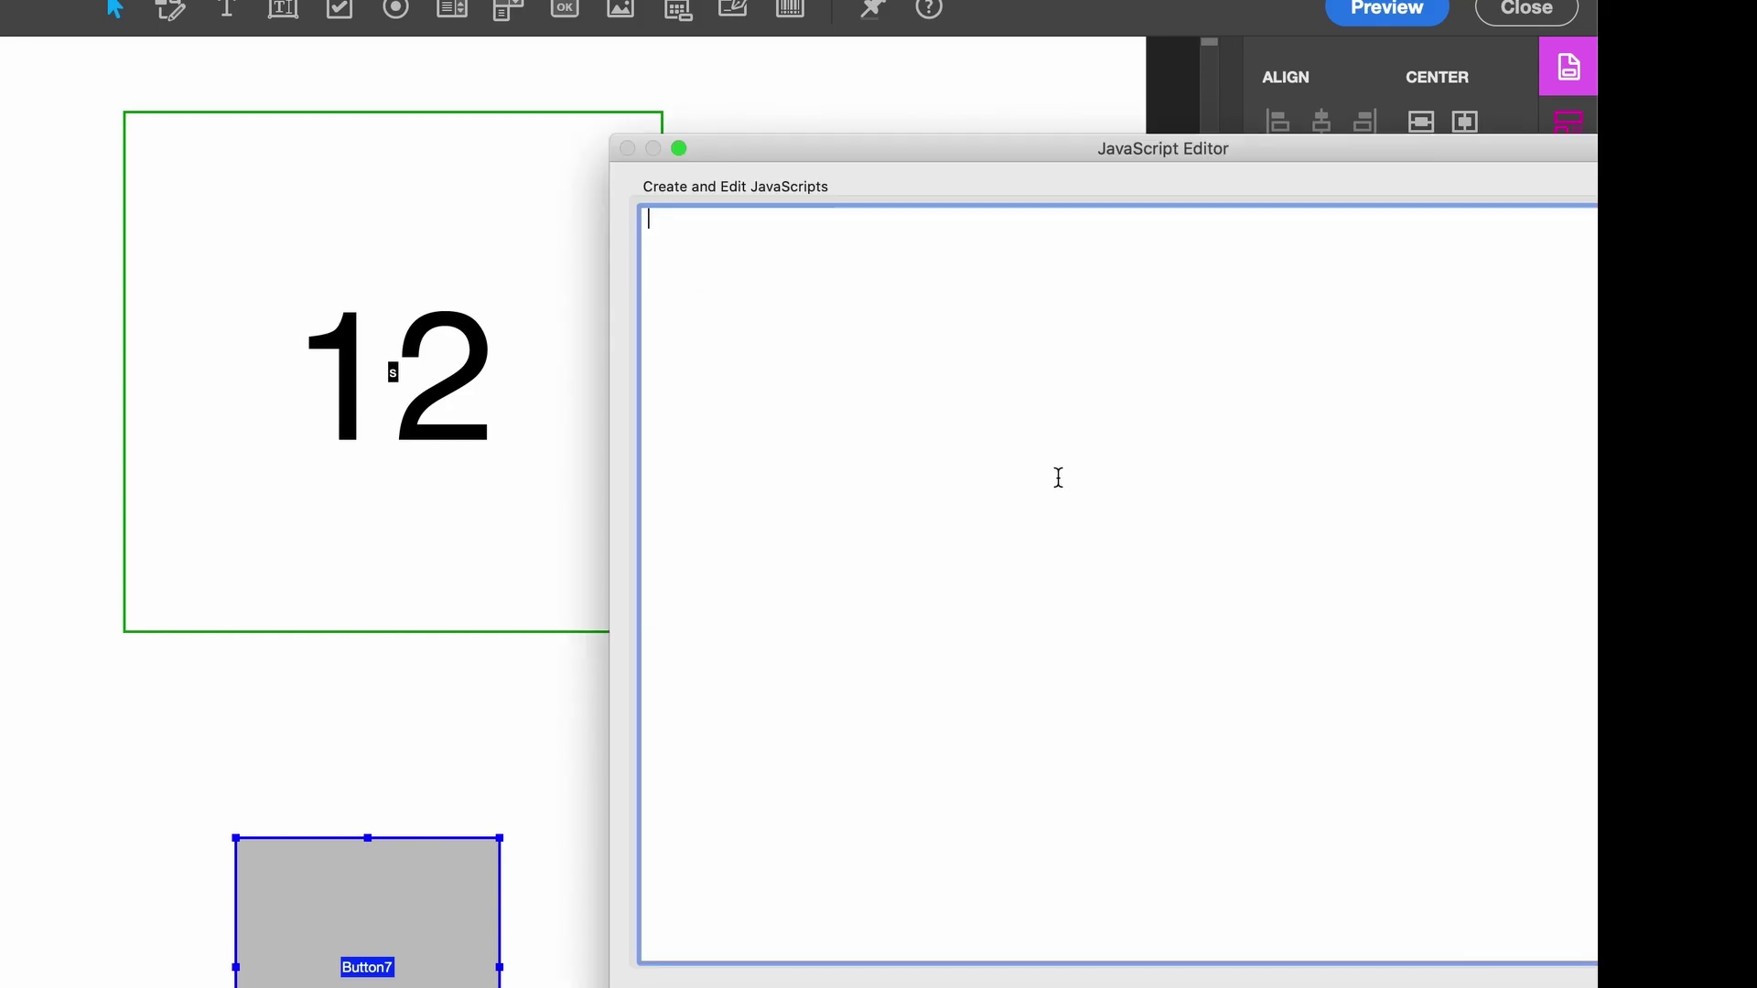
pyautogui.write('this.getField("s").value =9')
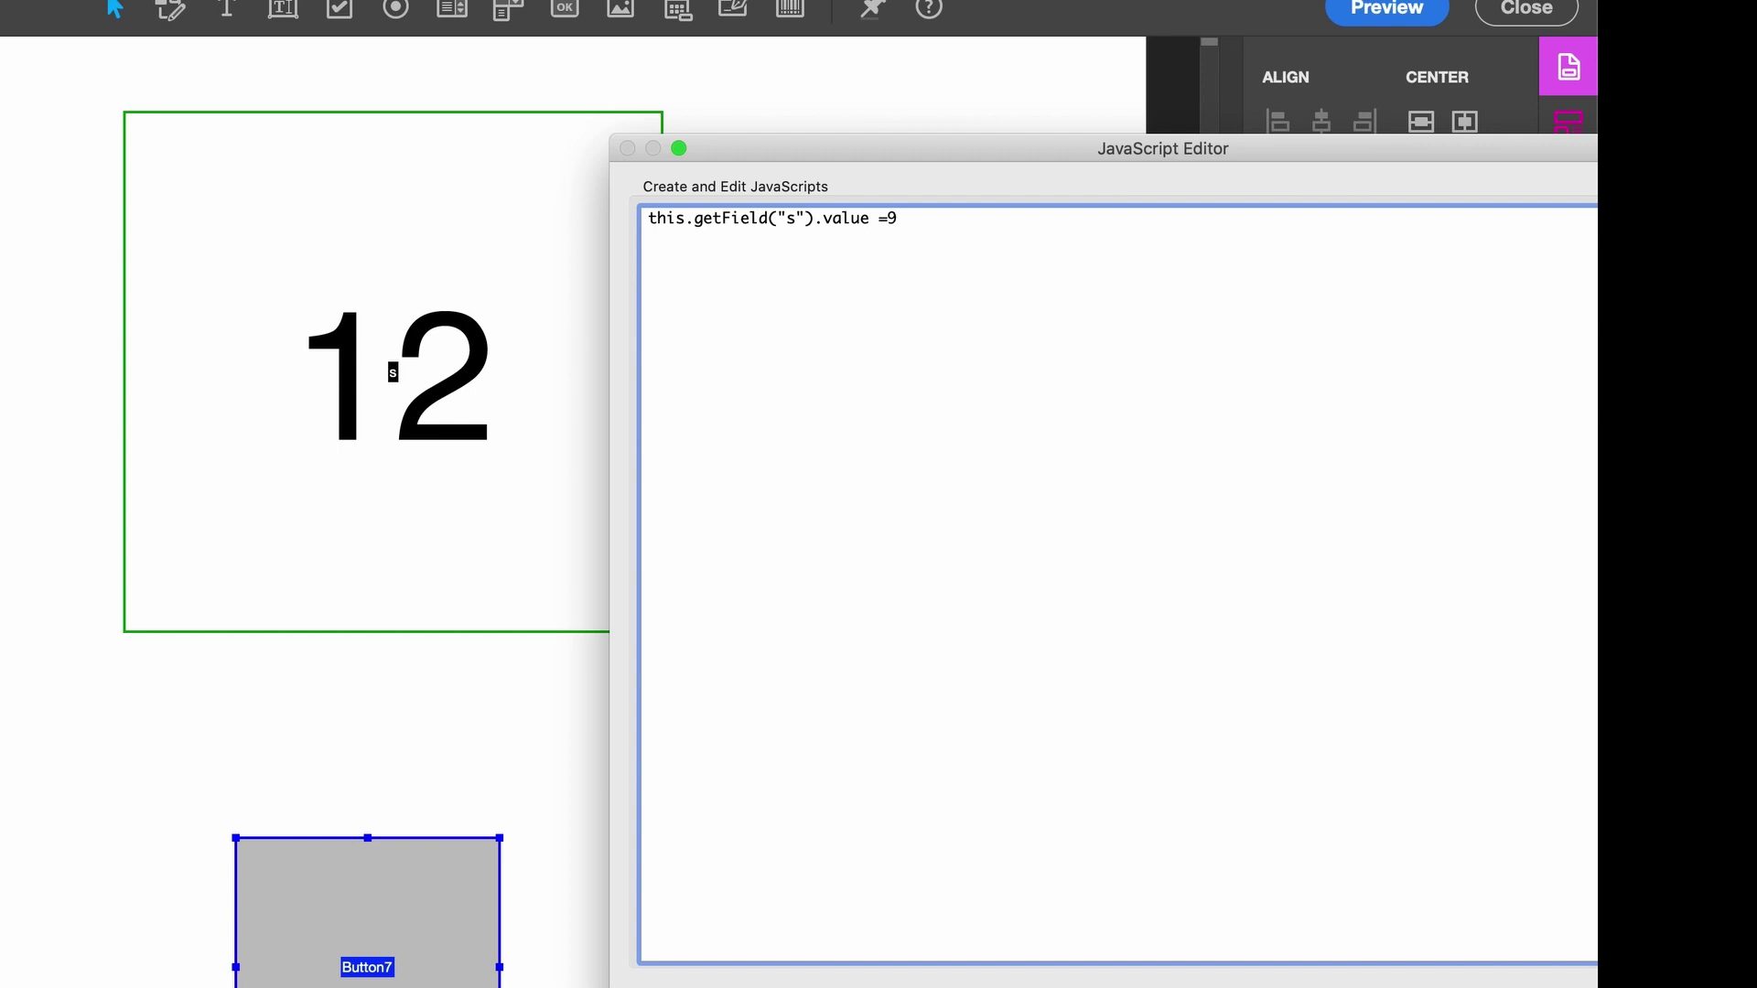
pyautogui.press('KP_Enter')
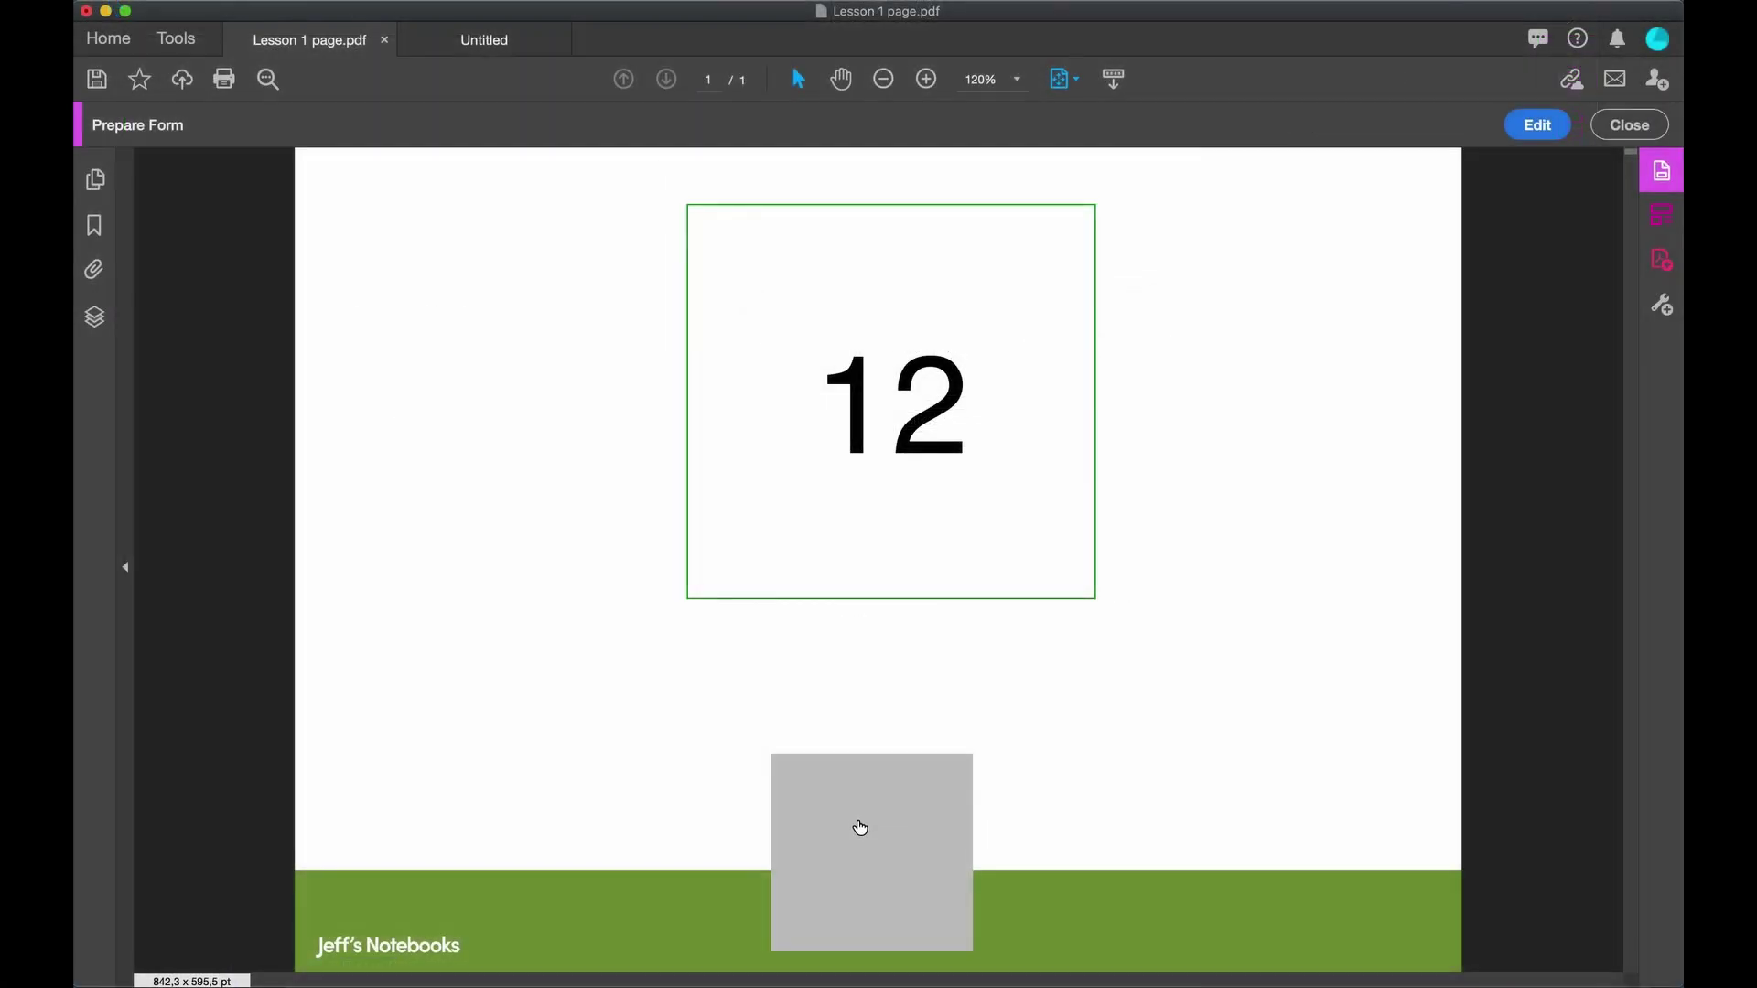
pyautogui.click(868, 828)
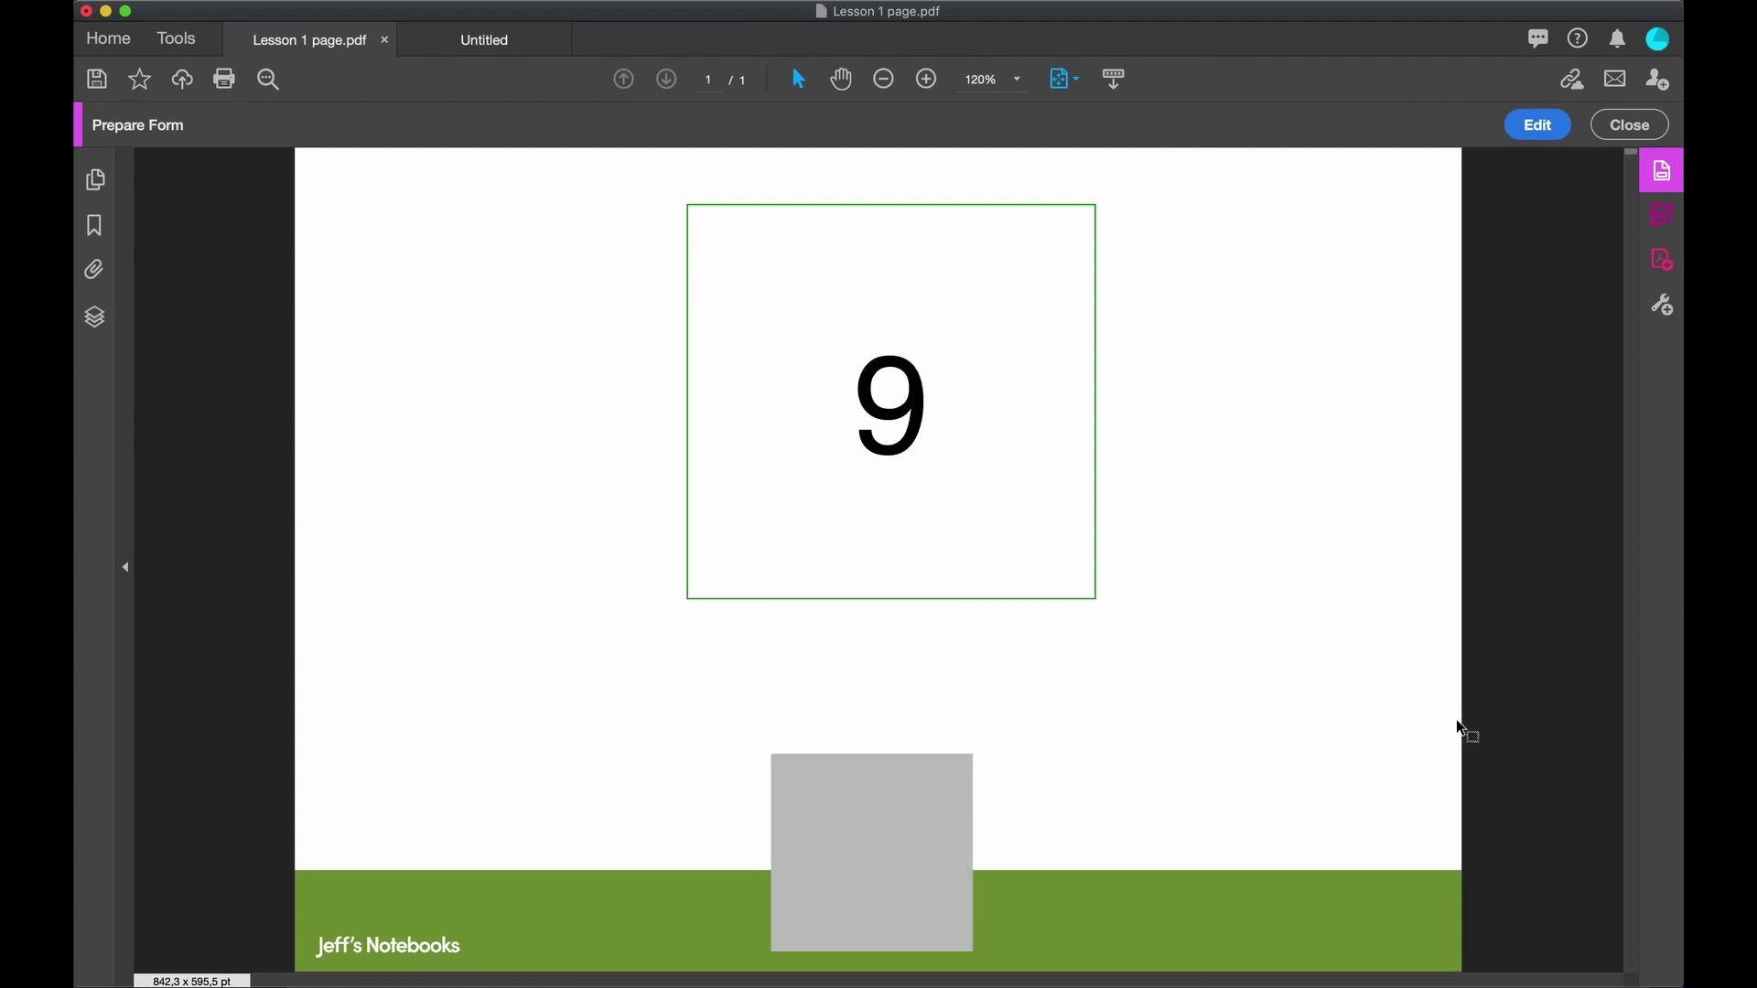
# Replace the 9 in the lesson's code line with Math.floor(Math.random() * (10) + 1); and select the line
pyautogui.press('super+Tab')
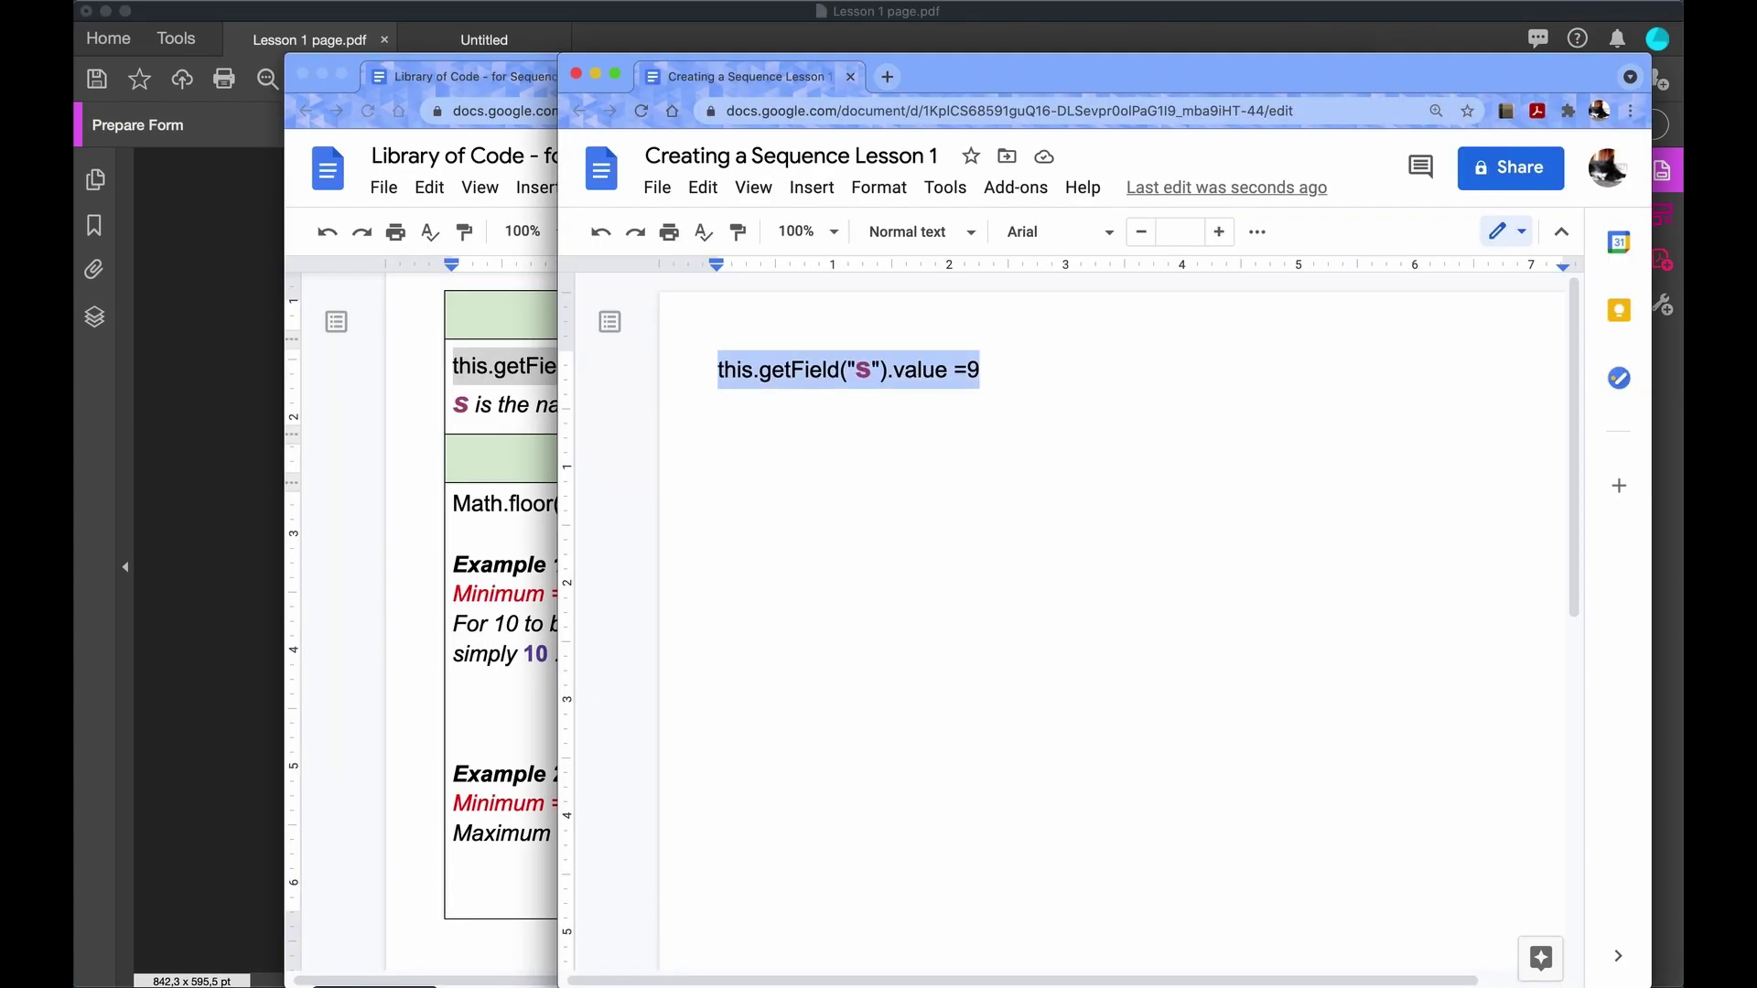
pyautogui.click(361, 311)
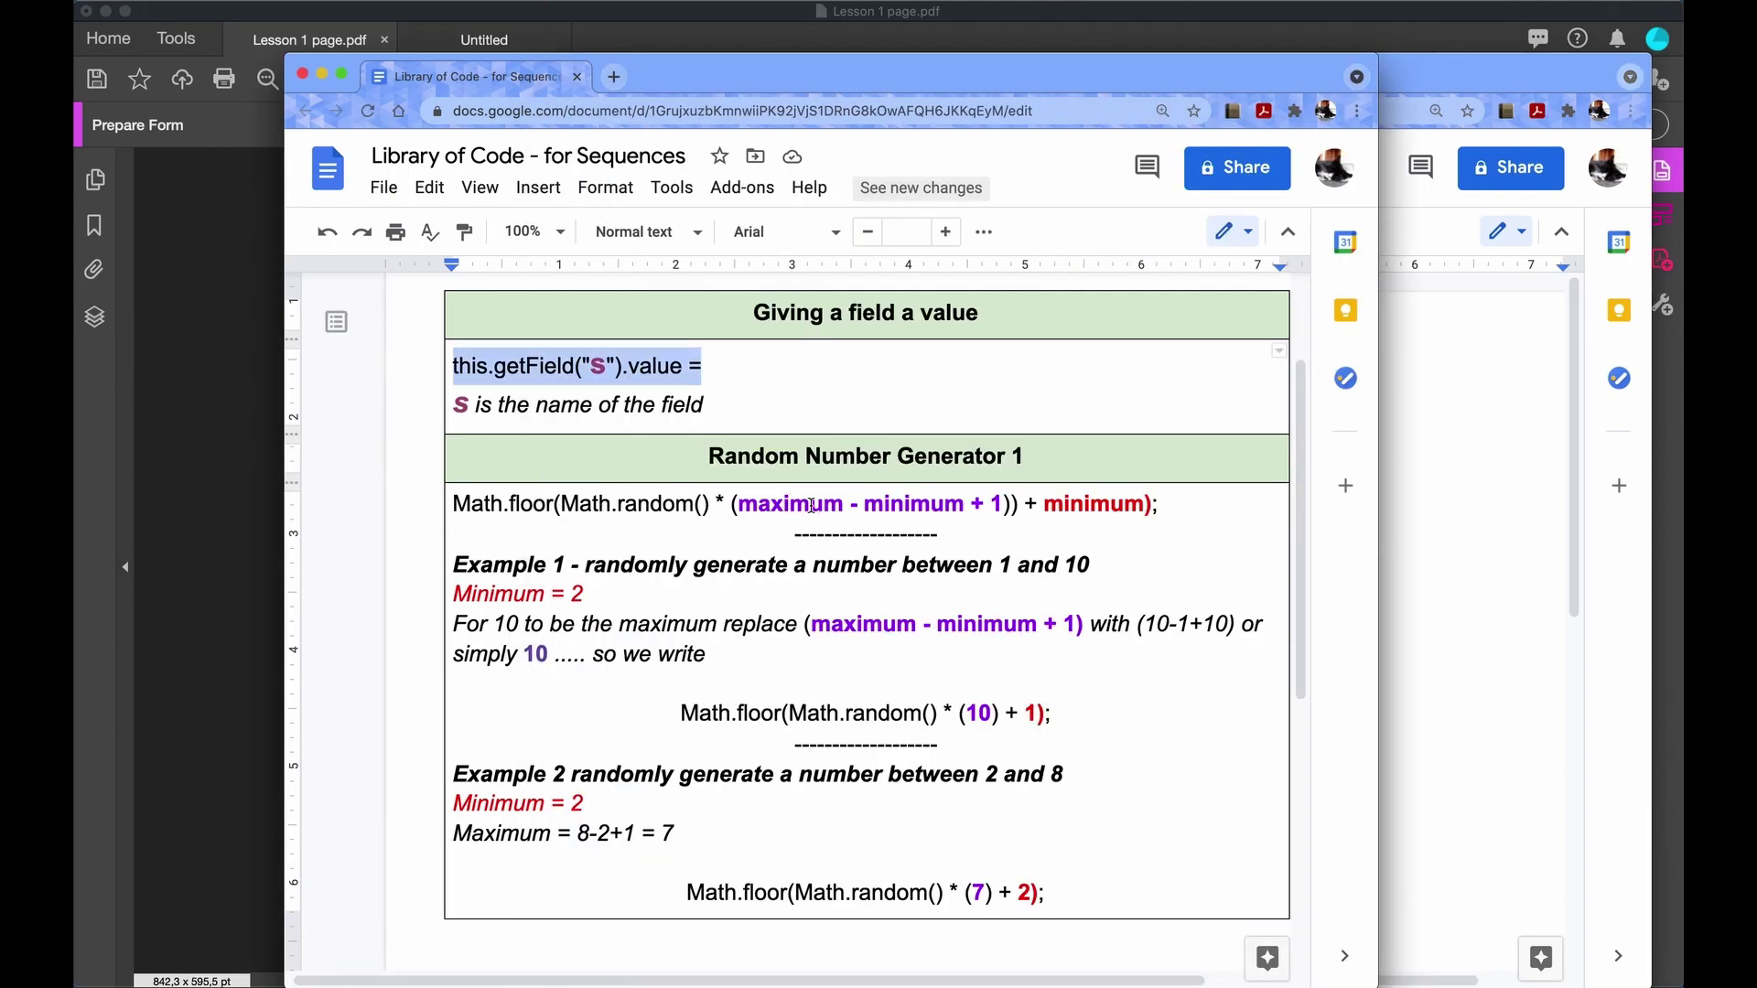
pyautogui.moveTo(678, 713); pyautogui.dragTo(1058, 710)
pyautogui.press('super+c')
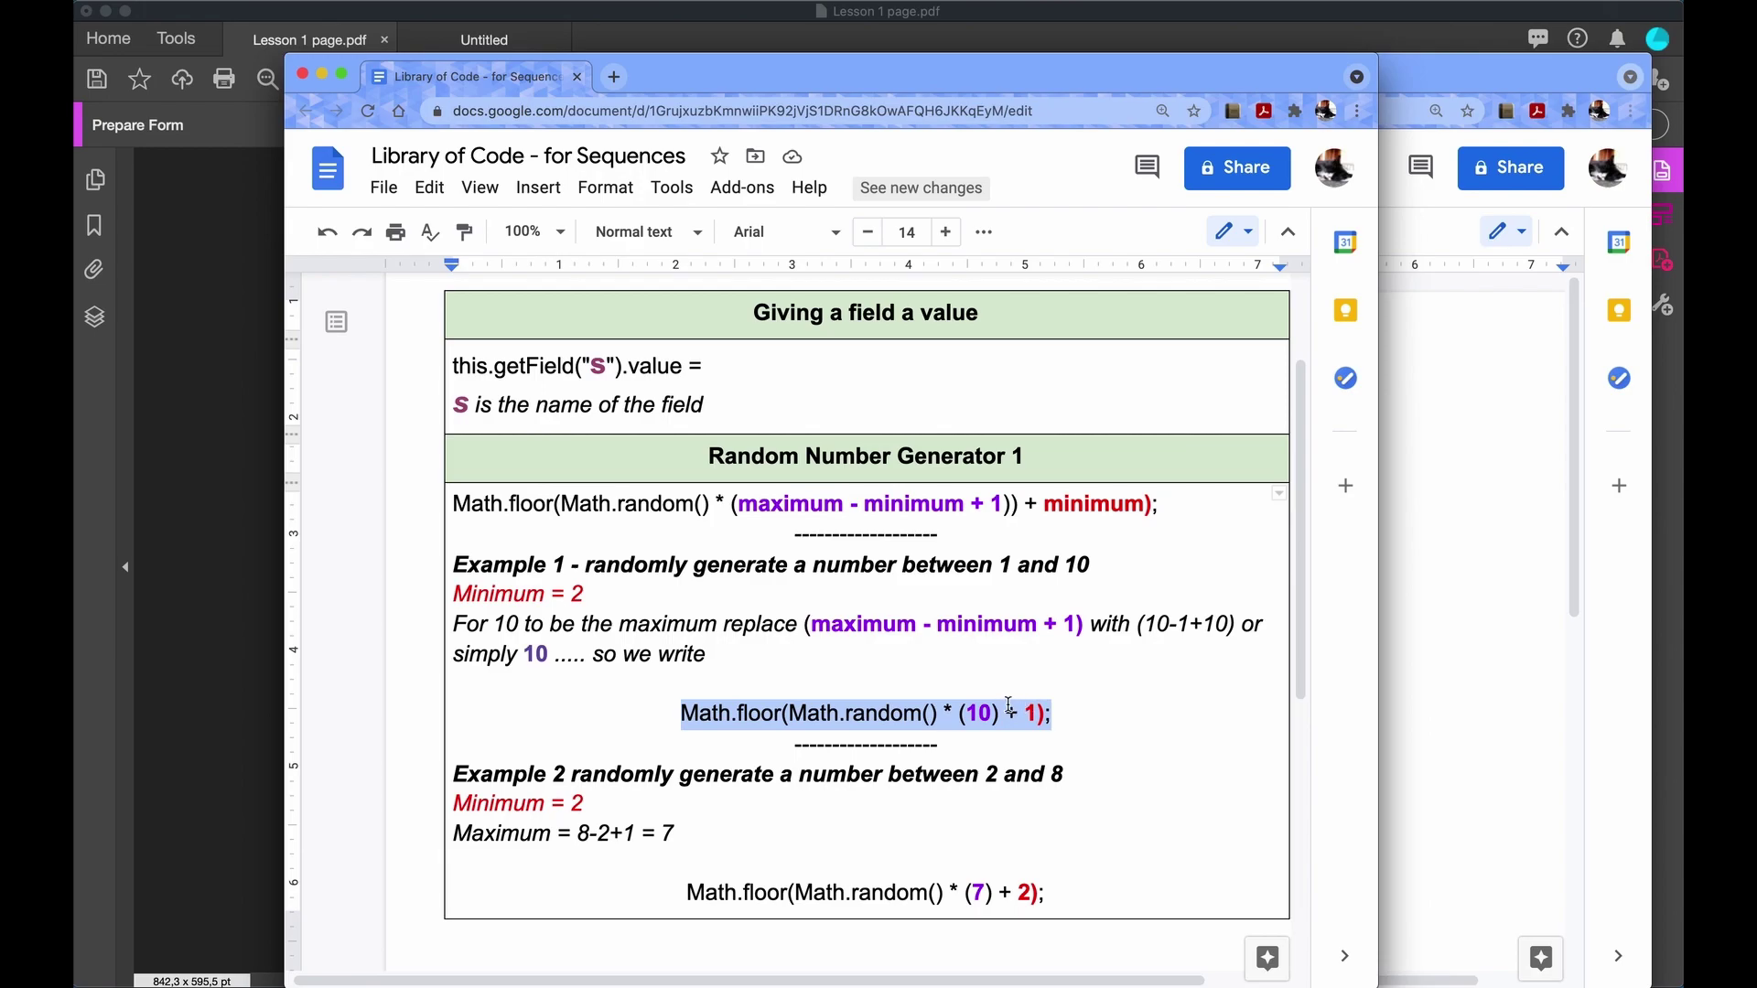
pyautogui.click(1448, 332)
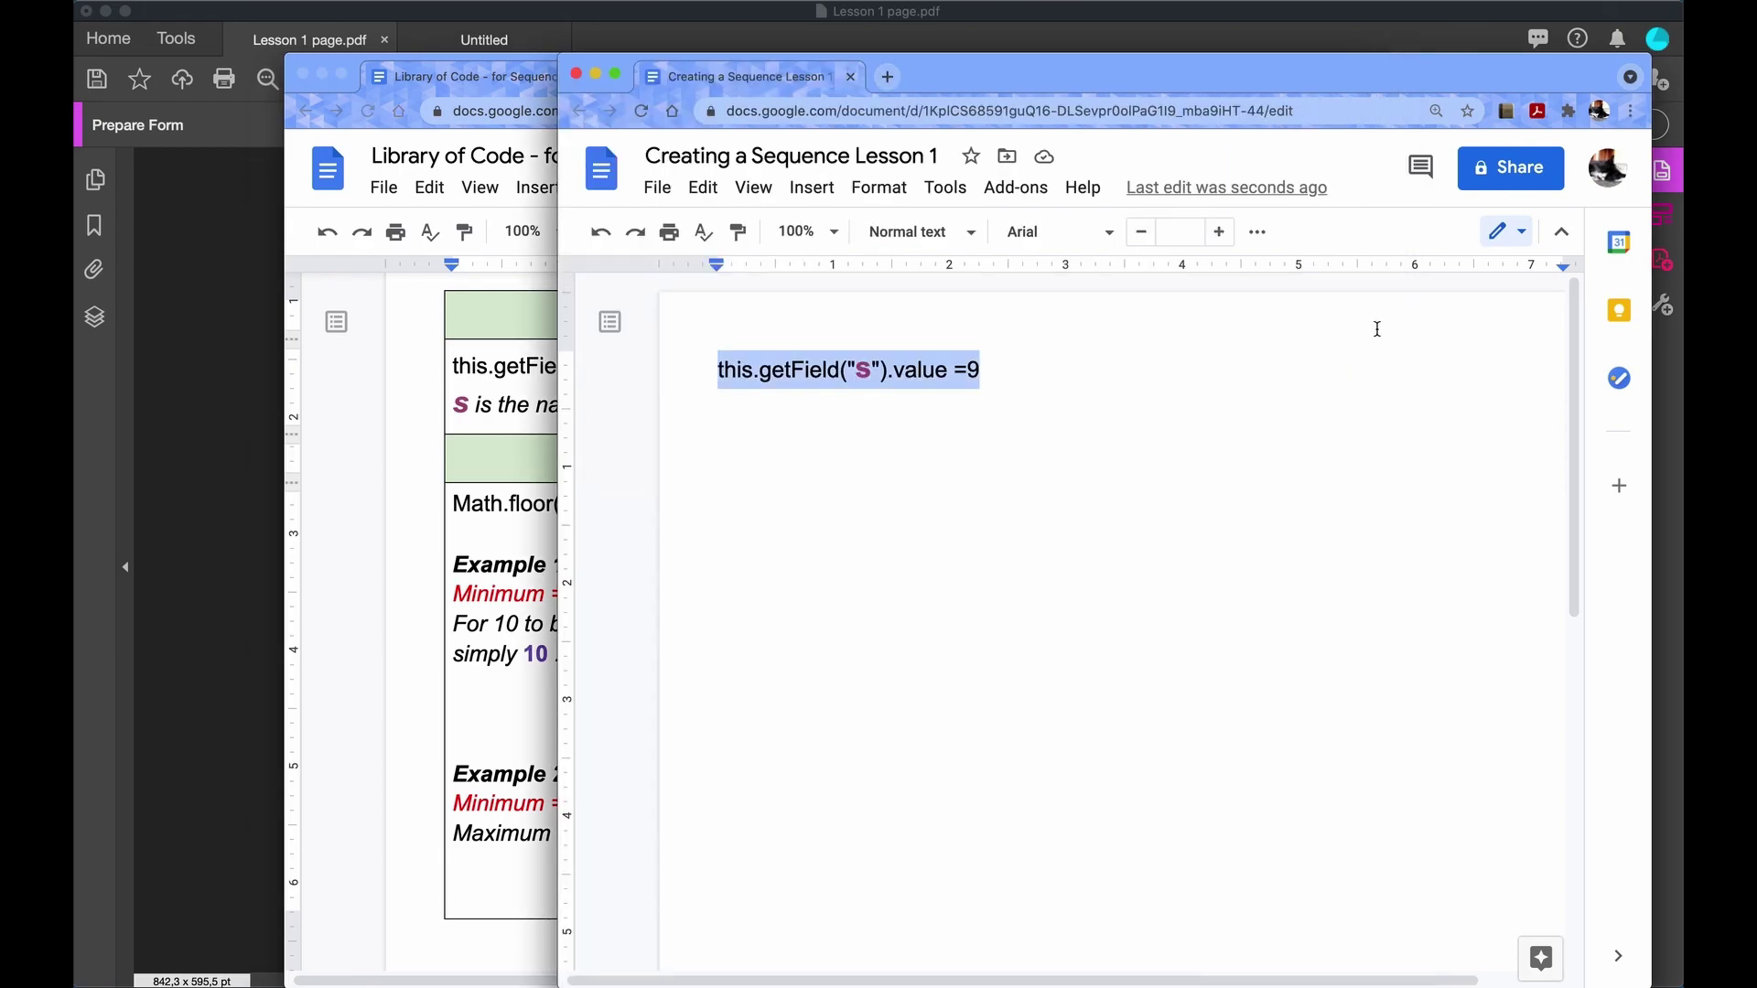
pyautogui.moveTo(967, 369); pyautogui.dragTo(1009, 359)
pyautogui.press('super+v')
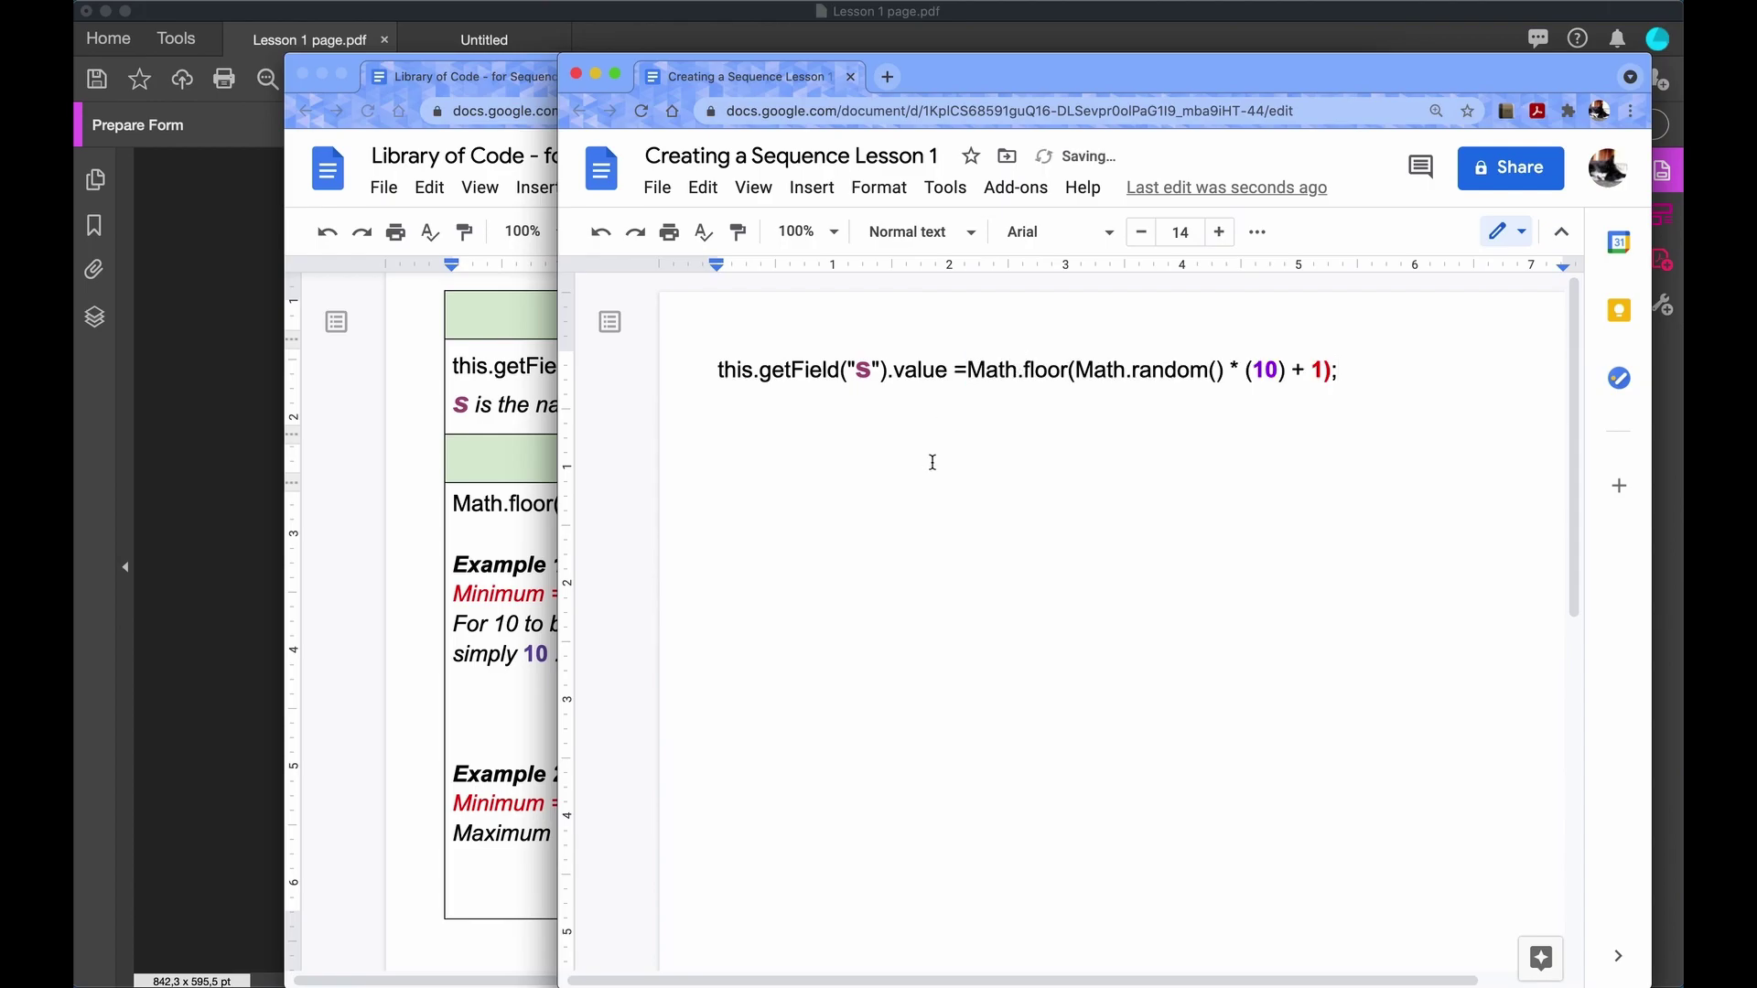
pyautogui.moveTo(712, 368); pyautogui.dragTo(1345, 368)
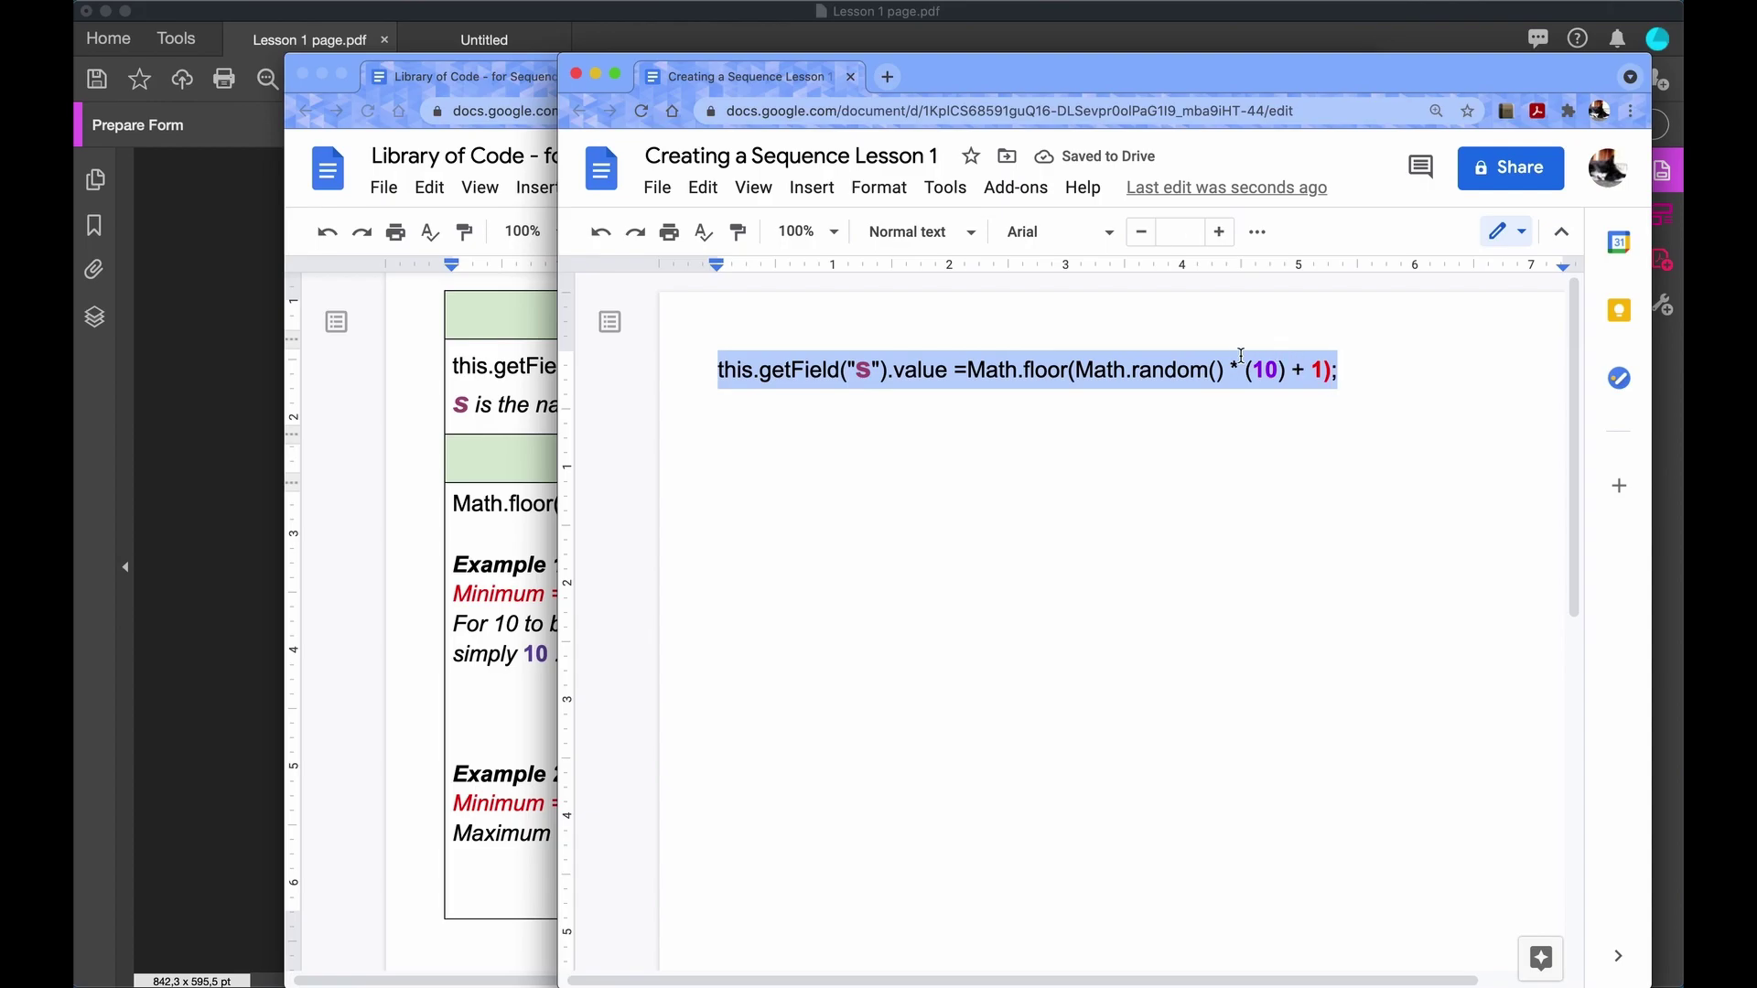
# Replace the grey button's JavaScript with the Math.floor(Math.random() * (10) + 1) formula
pyautogui.click(211, 582)
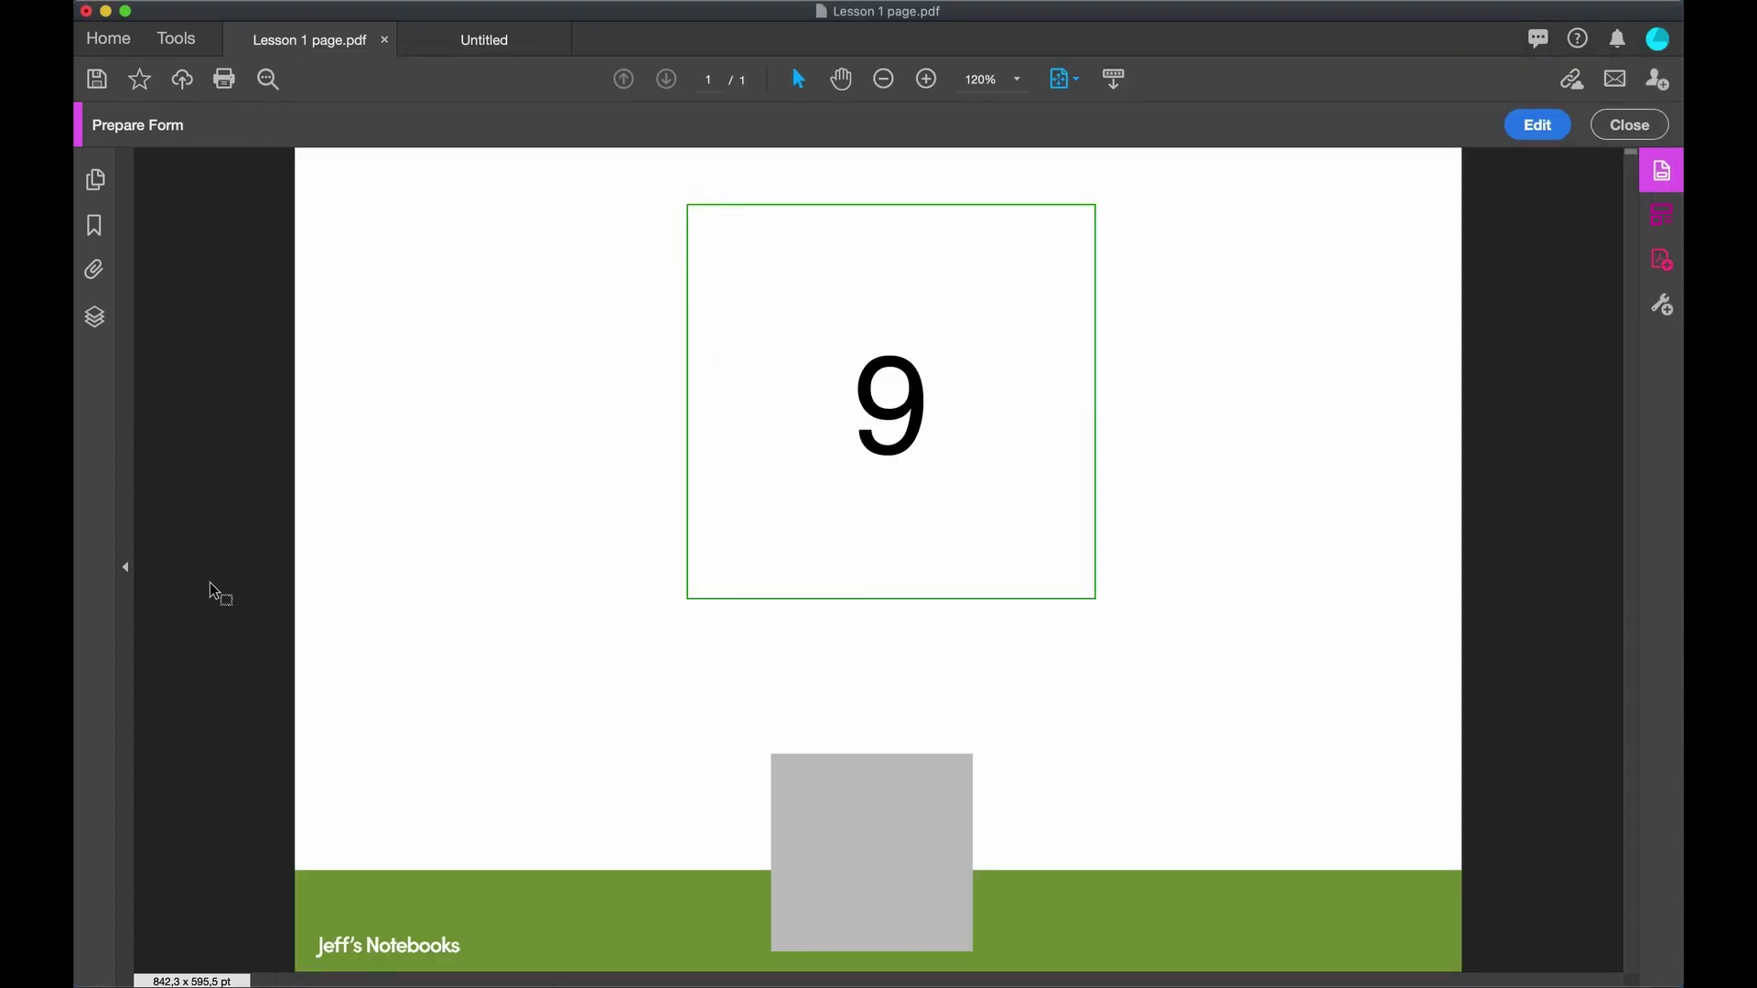
pyautogui.click(1549, 137)
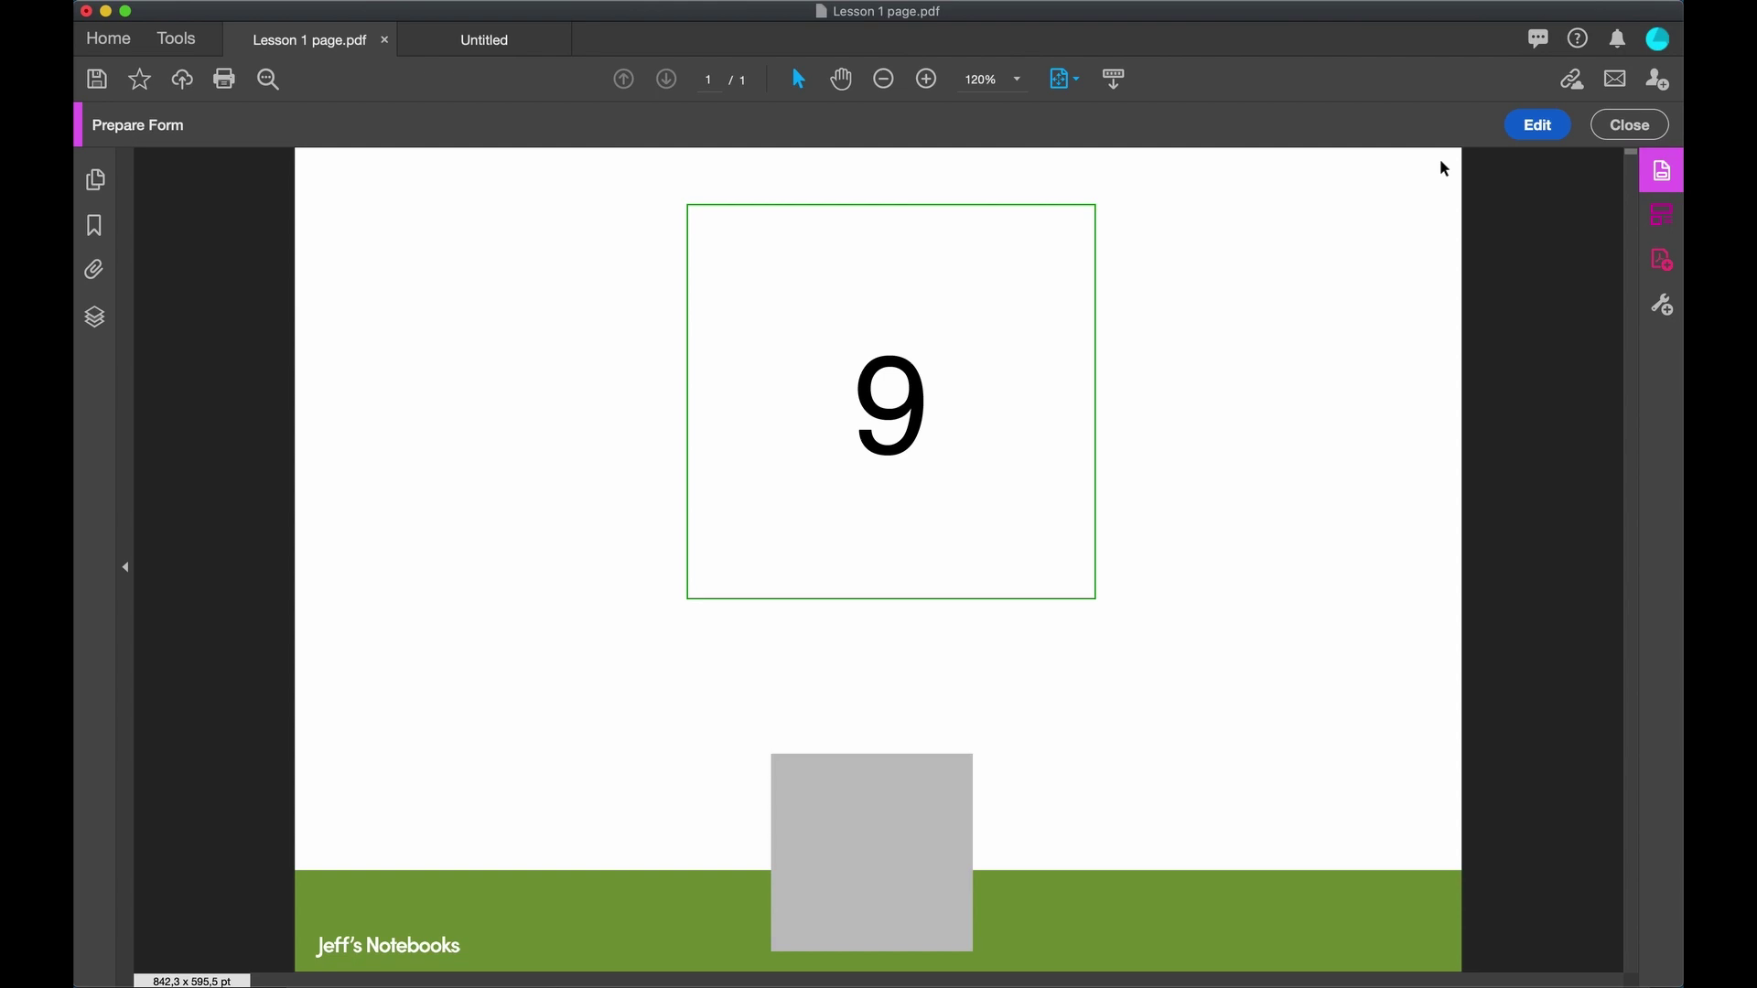
pyautogui.click(737, 789)
pyautogui.rightClick(738, 791)
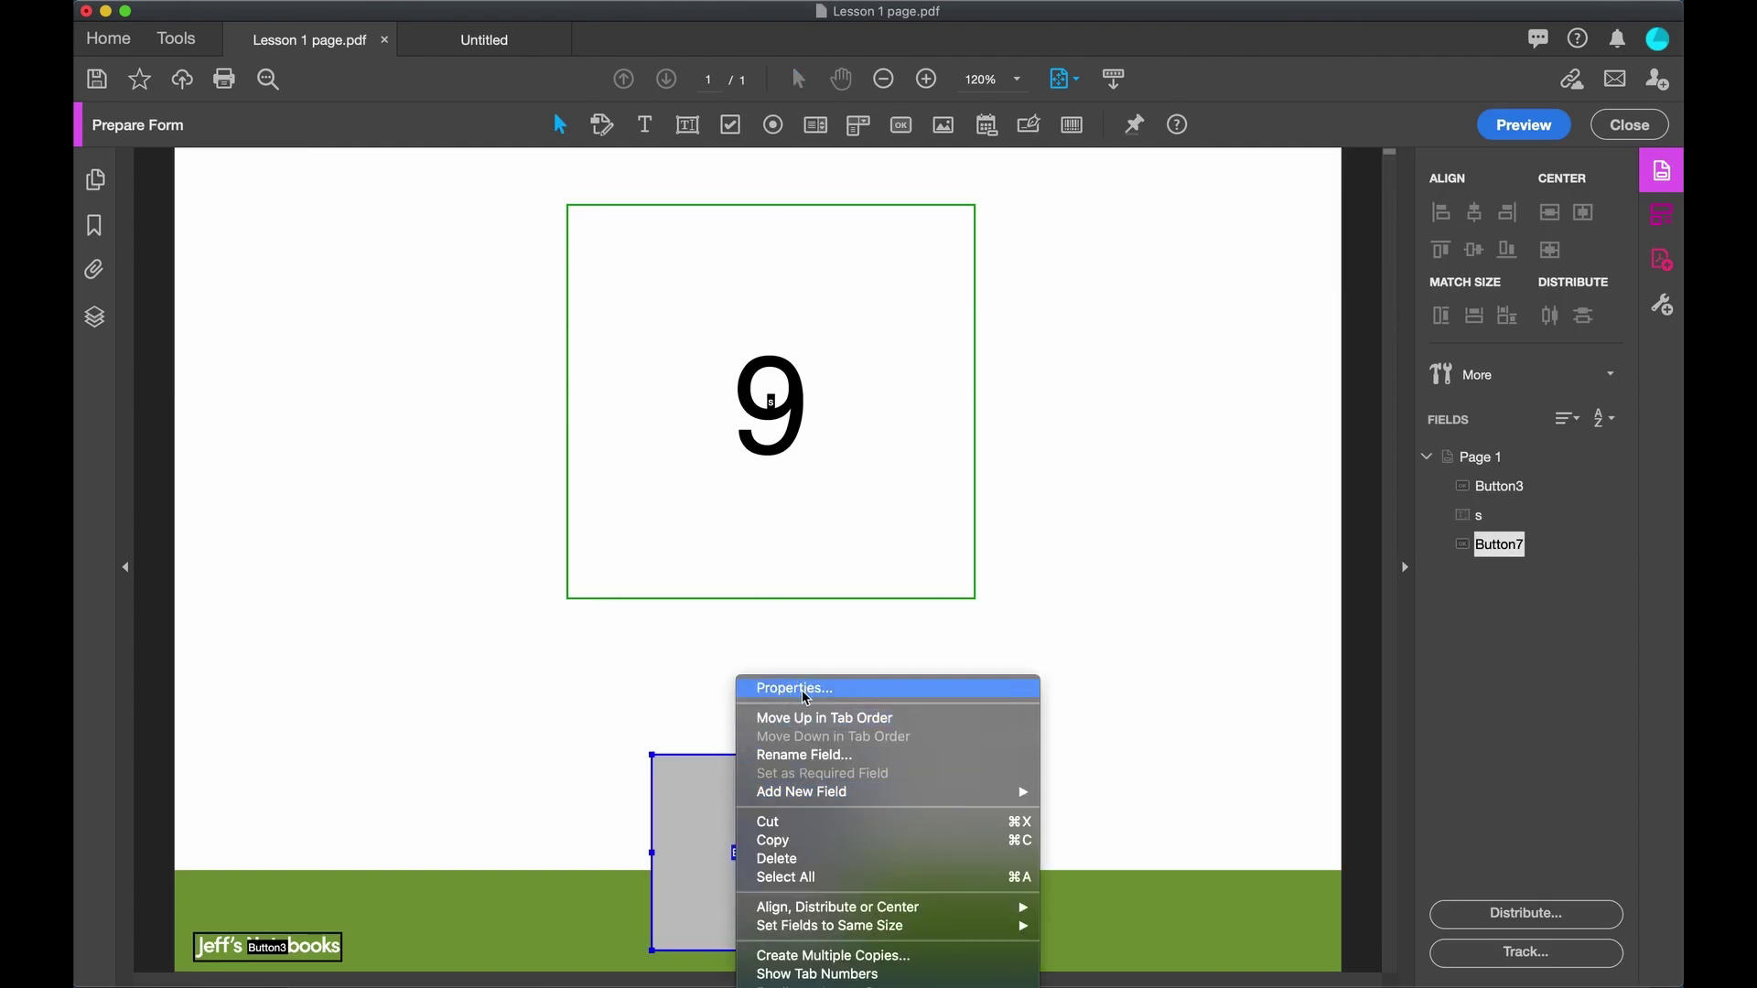
pyautogui.click(807, 698)
pyautogui.click(1139, 584)
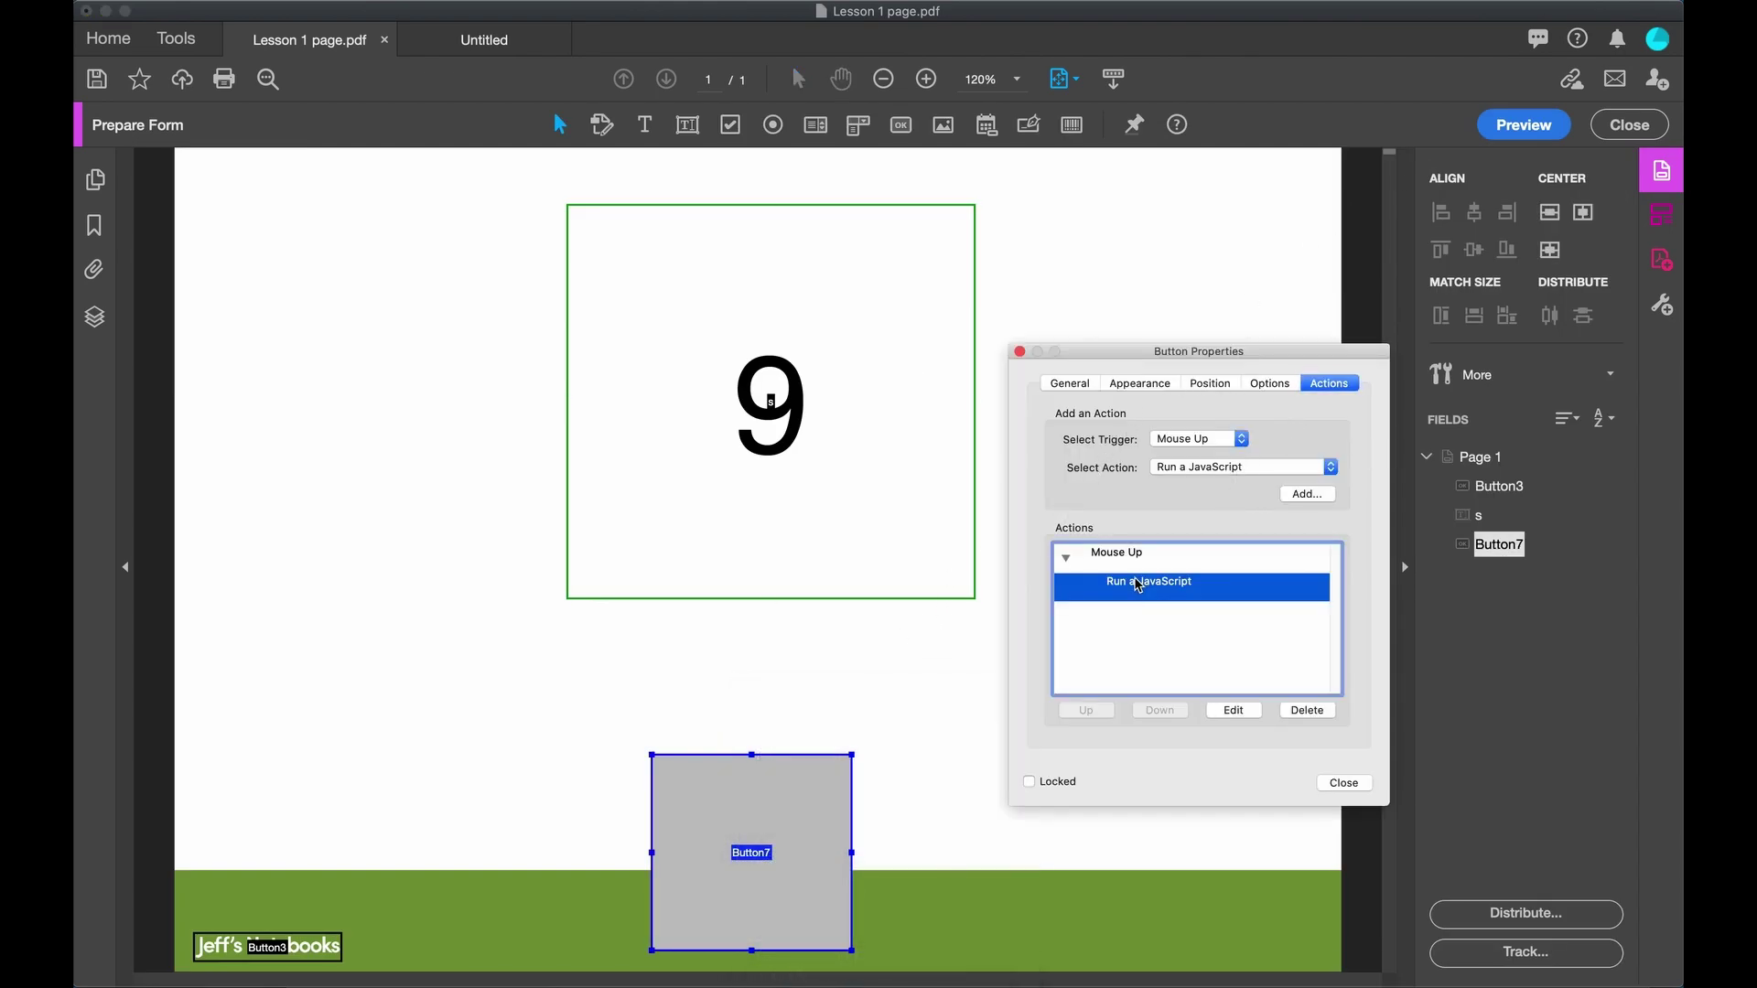
pyautogui.click(1234, 711)
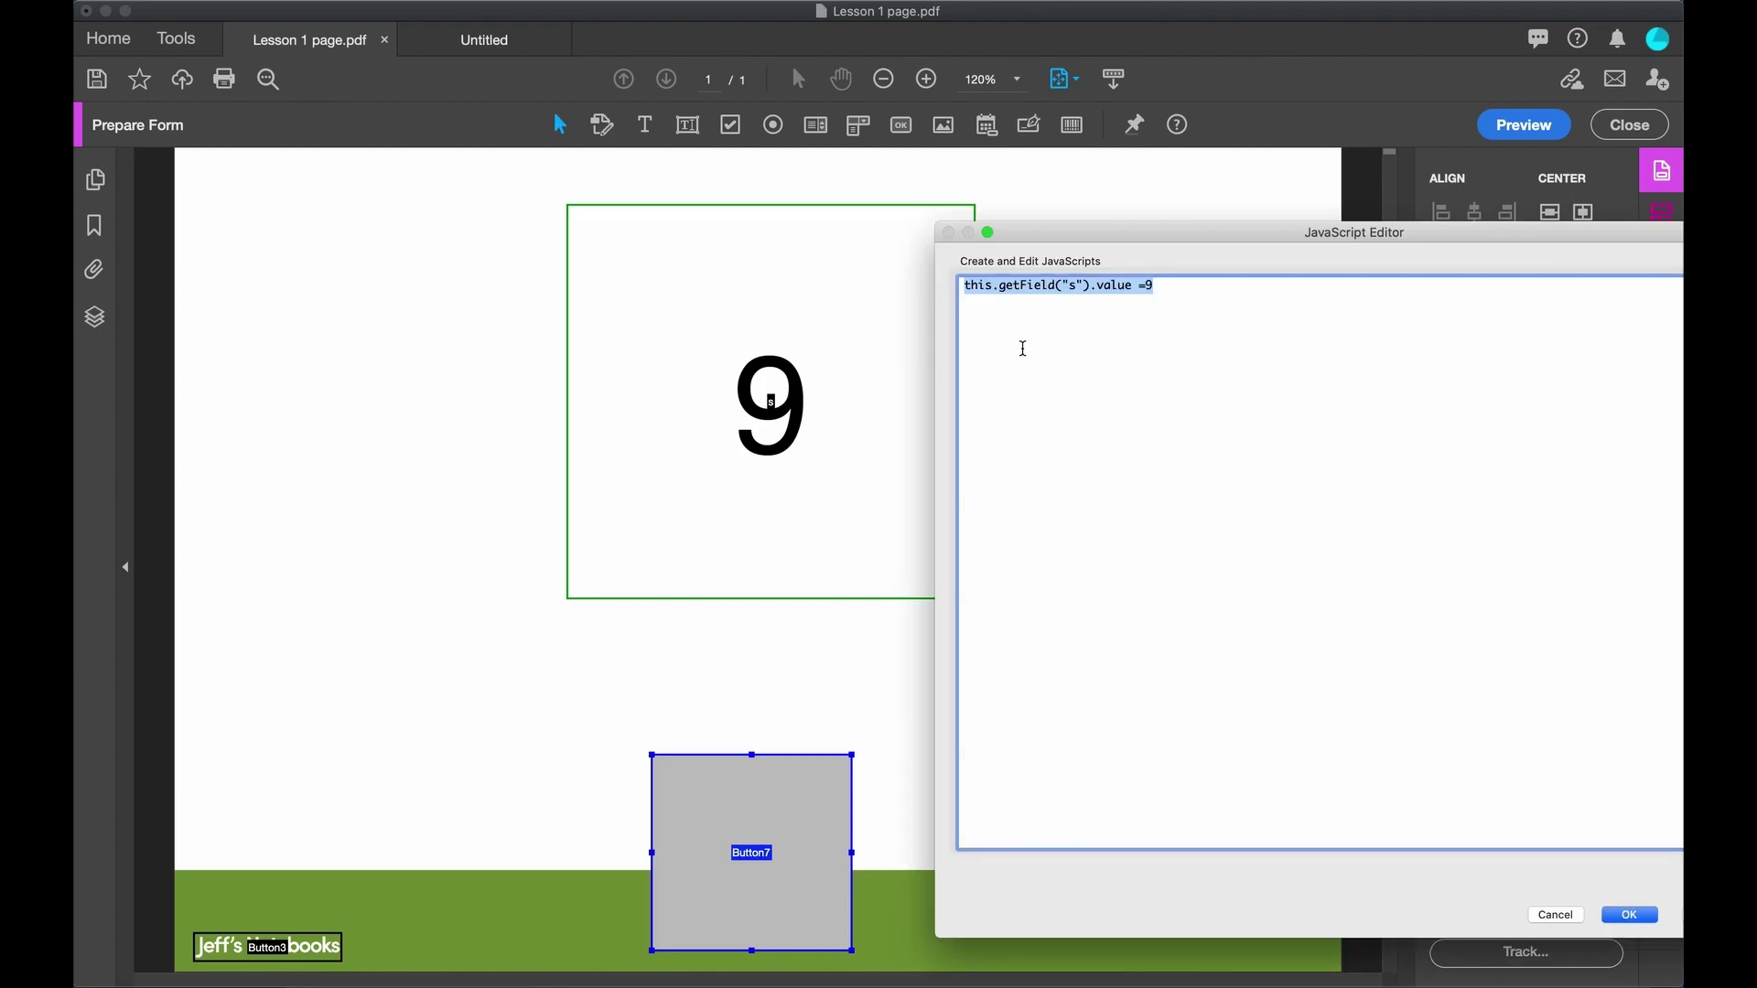
pyautogui.write('this.getField("s").value =Math.floor(Math.random() * (10 + 1));')
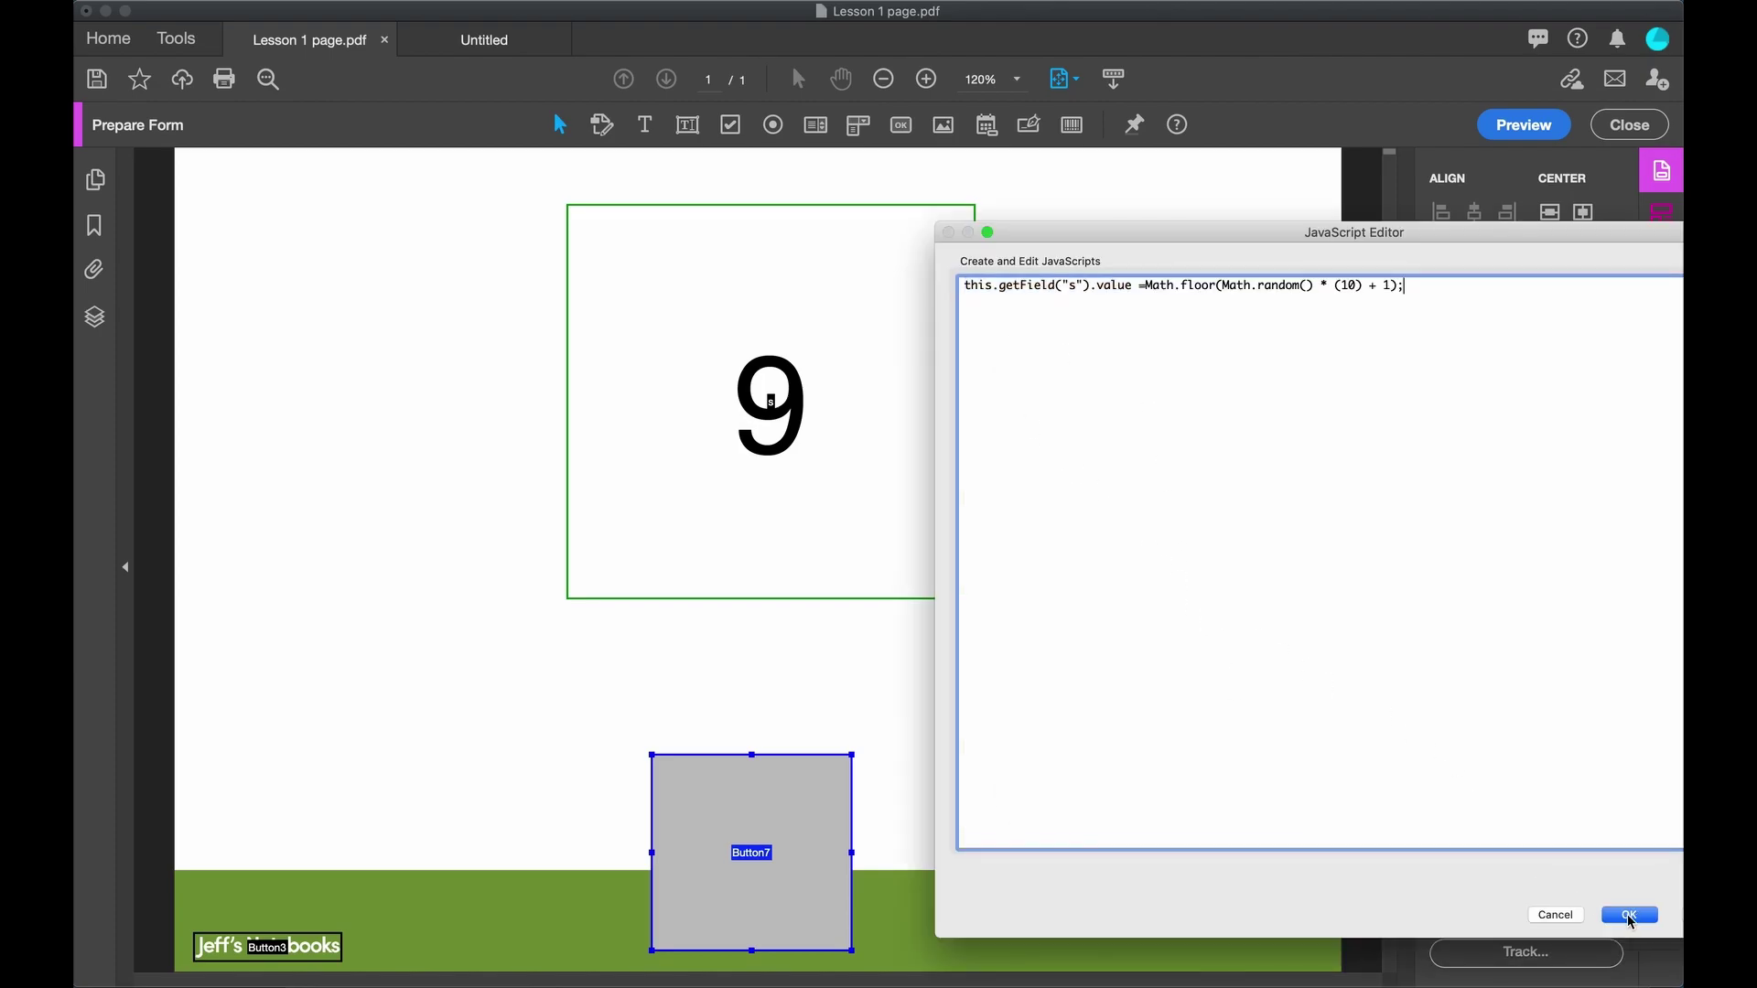
pyautogui.click(1629, 915)
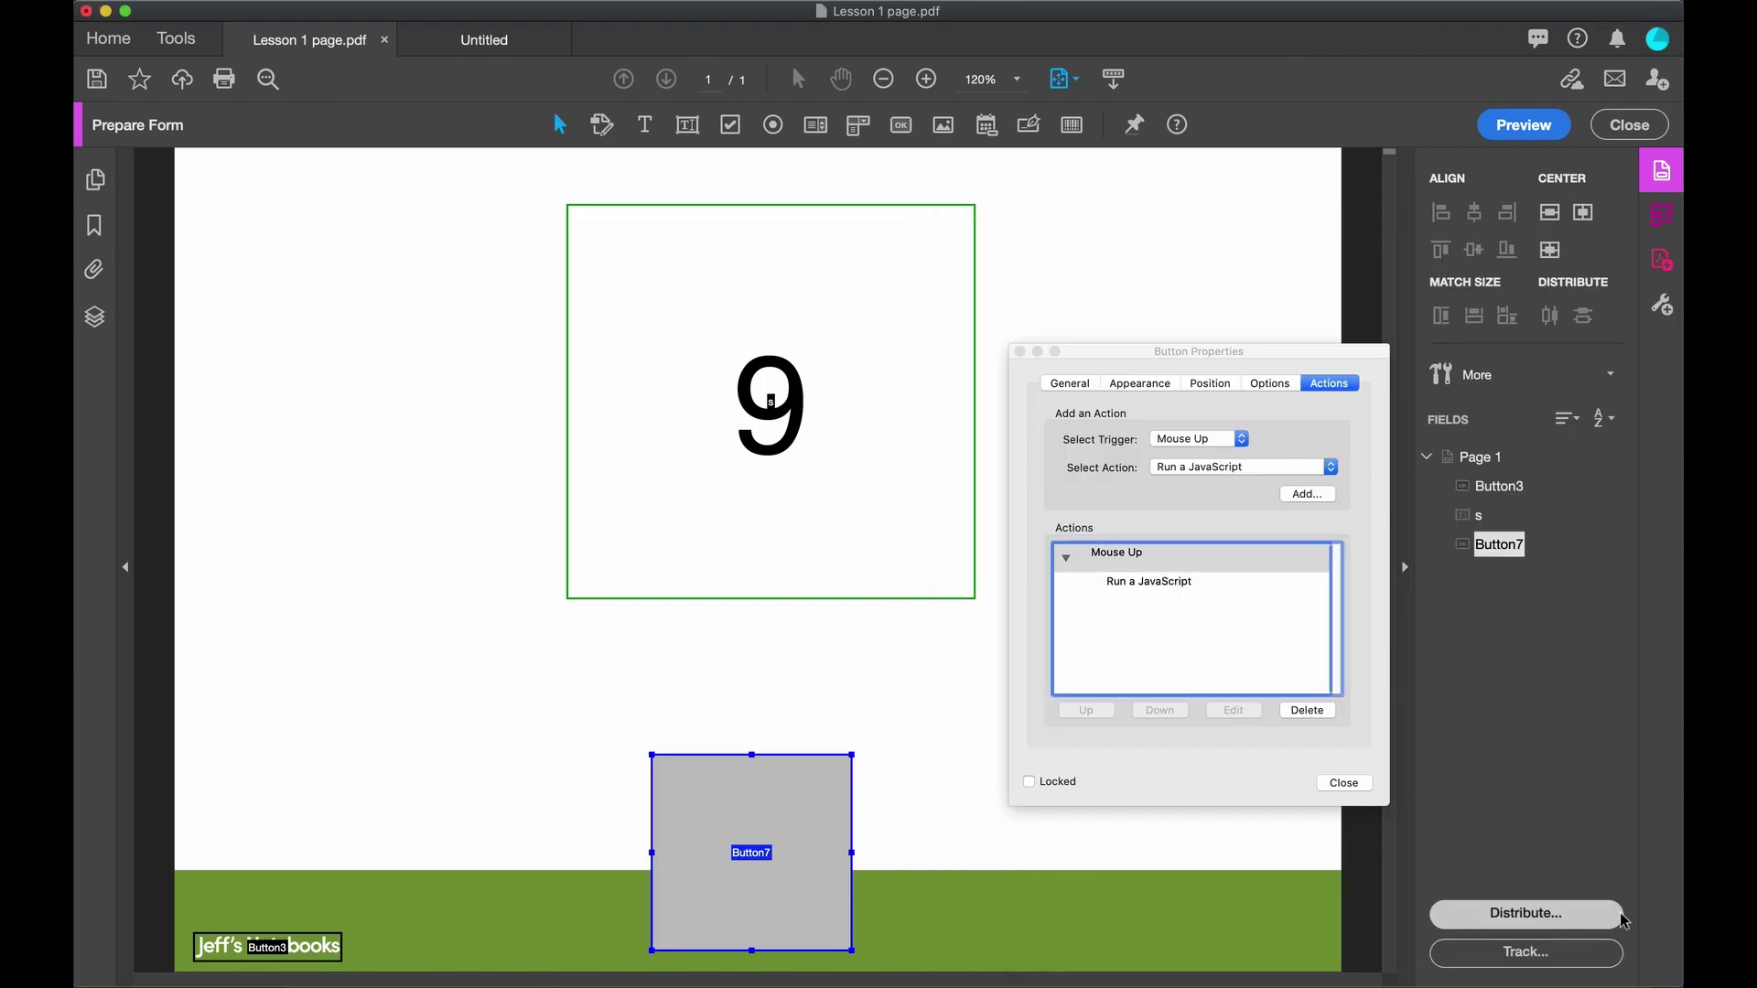
# Preview the form and click the button repeatedly to generate random numbers in field s
pyautogui.click(1524, 126)
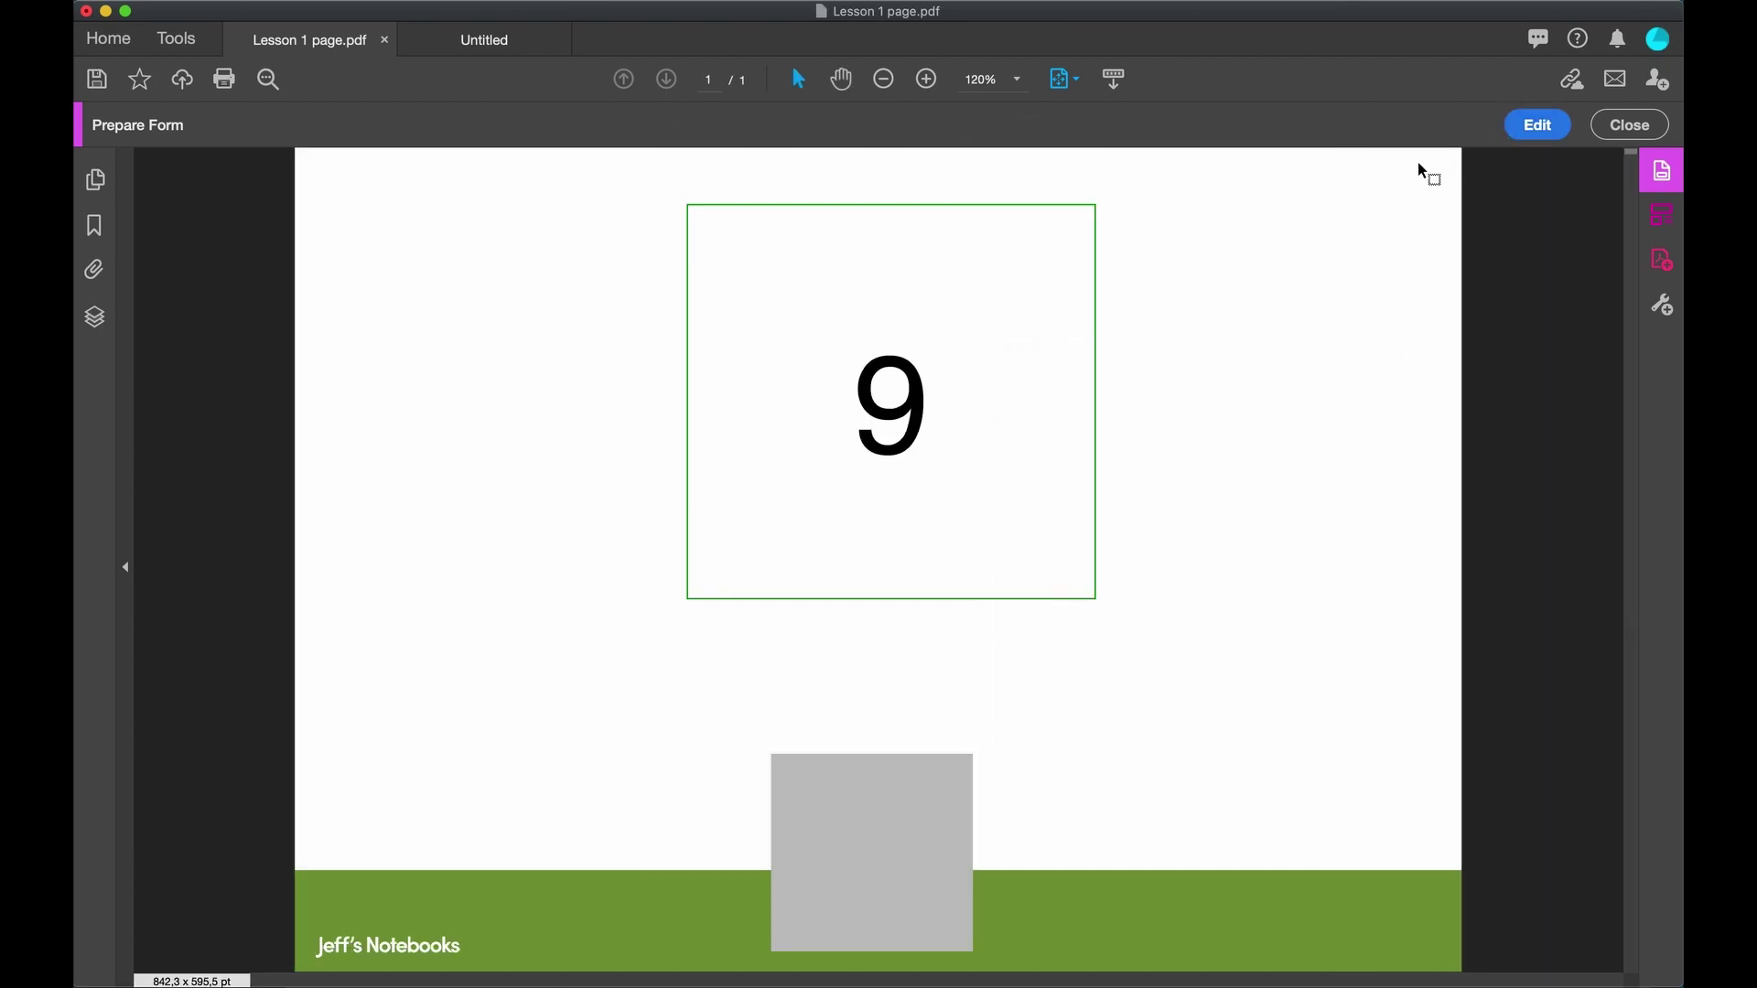
pyautogui.click(869, 861)
pyautogui.click(869, 860)
pyautogui.click(869, 861)
pyautogui.click(871, 862)
pyautogui.click(871, 861)
pyautogui.click(870, 860)
pyautogui.click(870, 860)
pyautogui.click(870, 860)
pyautogui.click(874, 859)
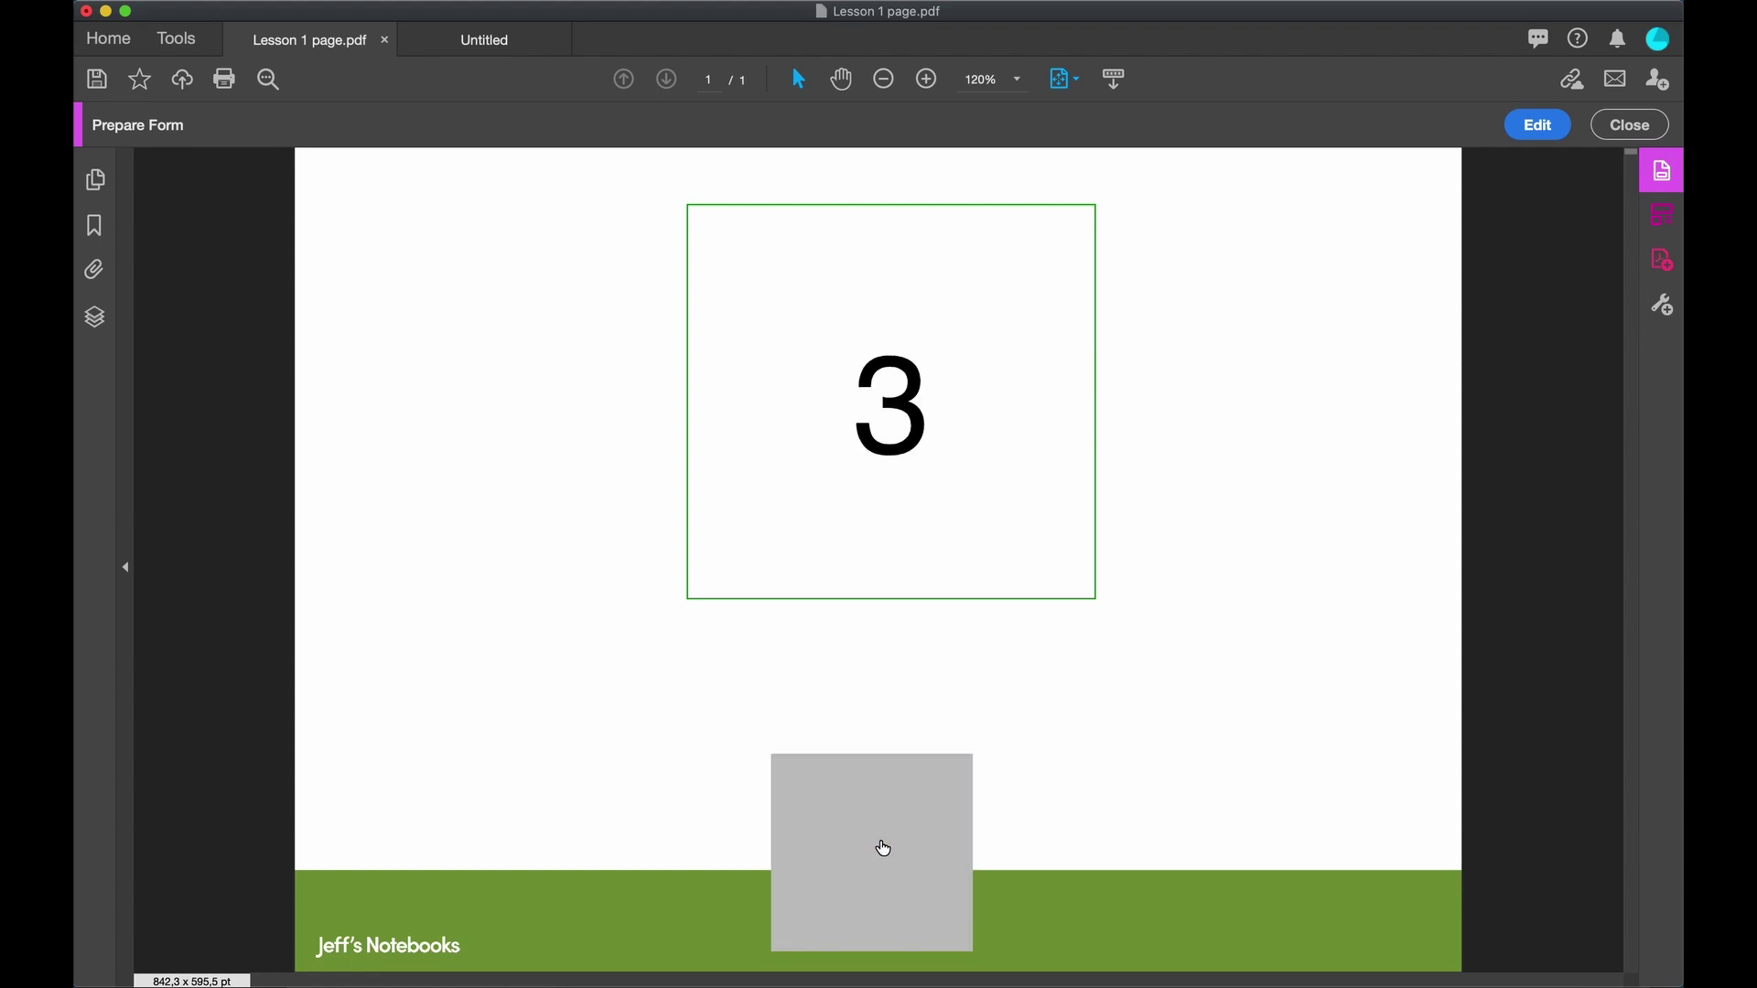
pyautogui.click(1539, 126)
# Add two zeros to the number in the button's random formula to produce values up to about 100
pyautogui.doubleClick(771, 809)
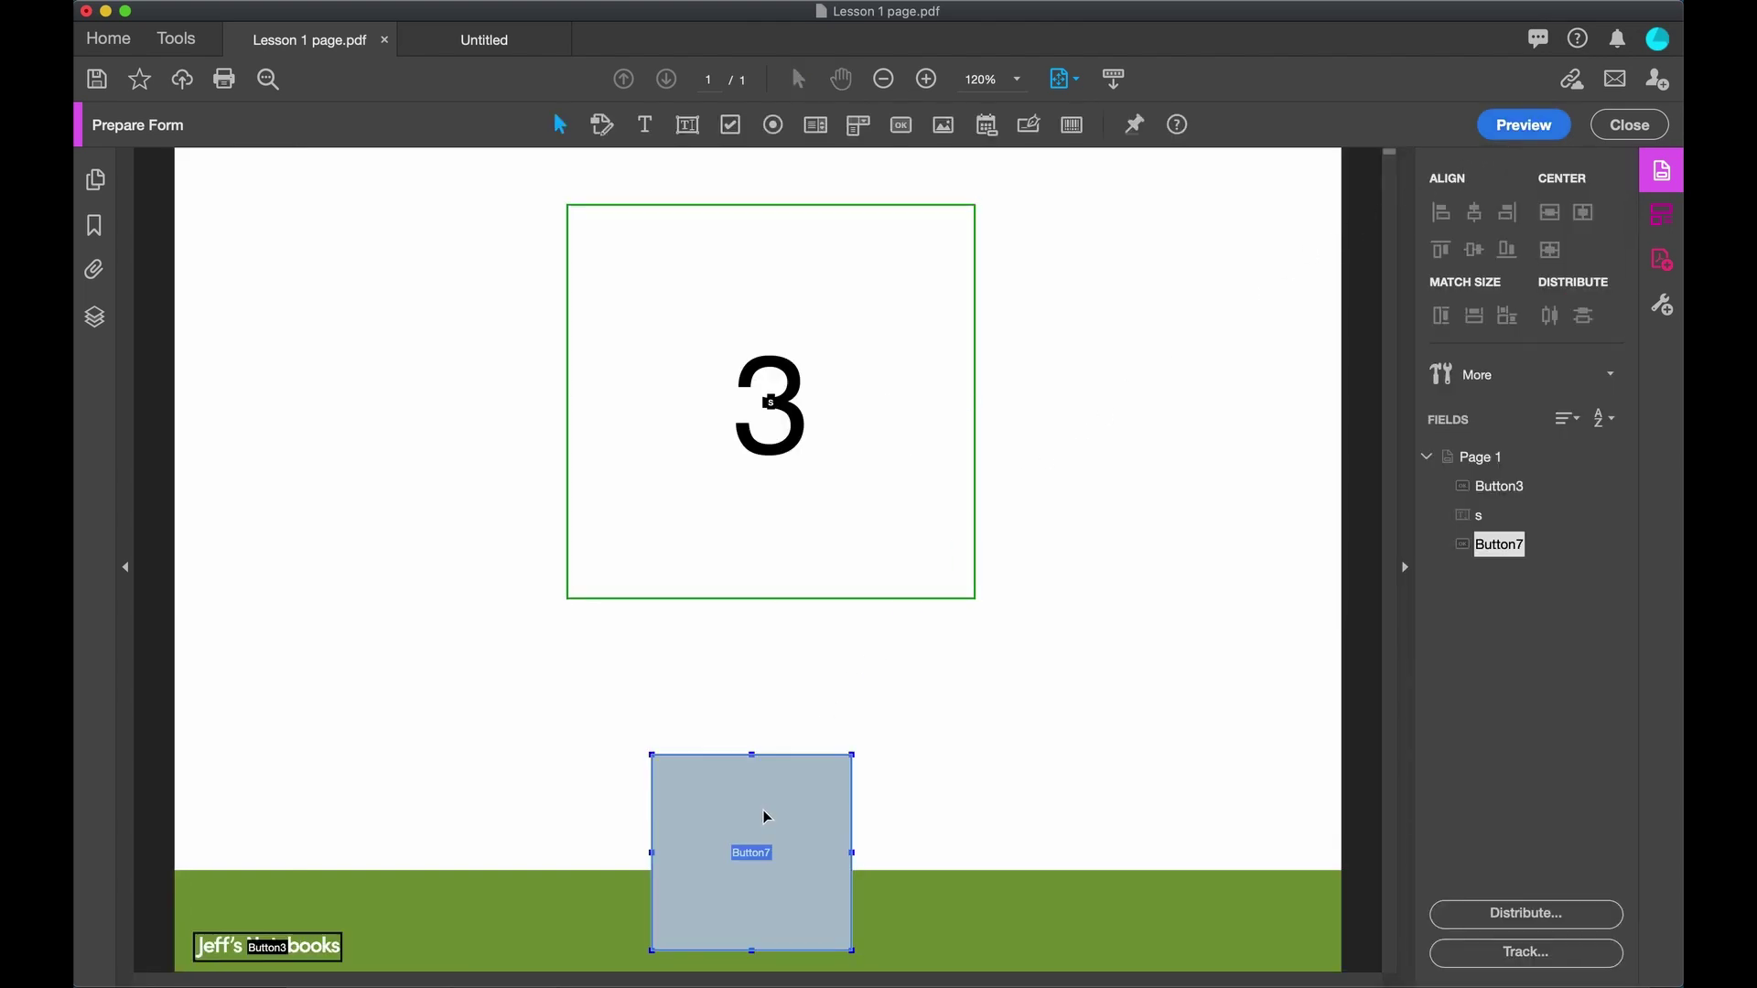
pyautogui.click(1160, 598)
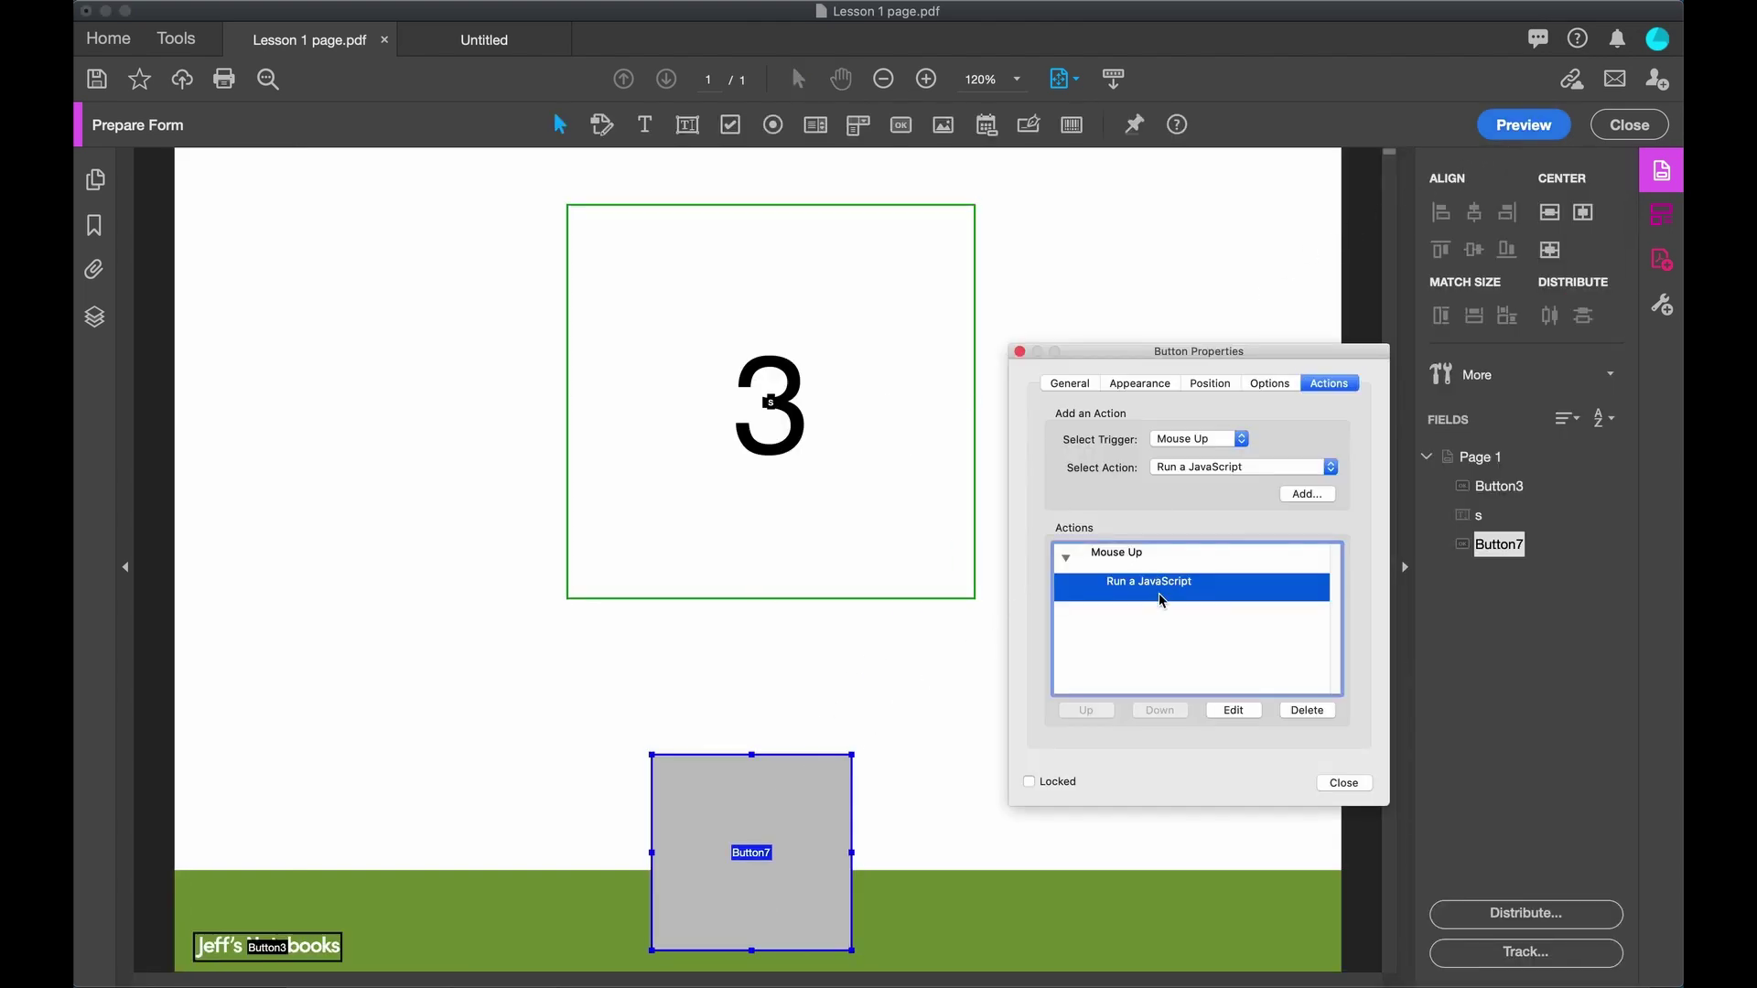
pyautogui.click(1234, 710)
pyautogui.click(1390, 285)
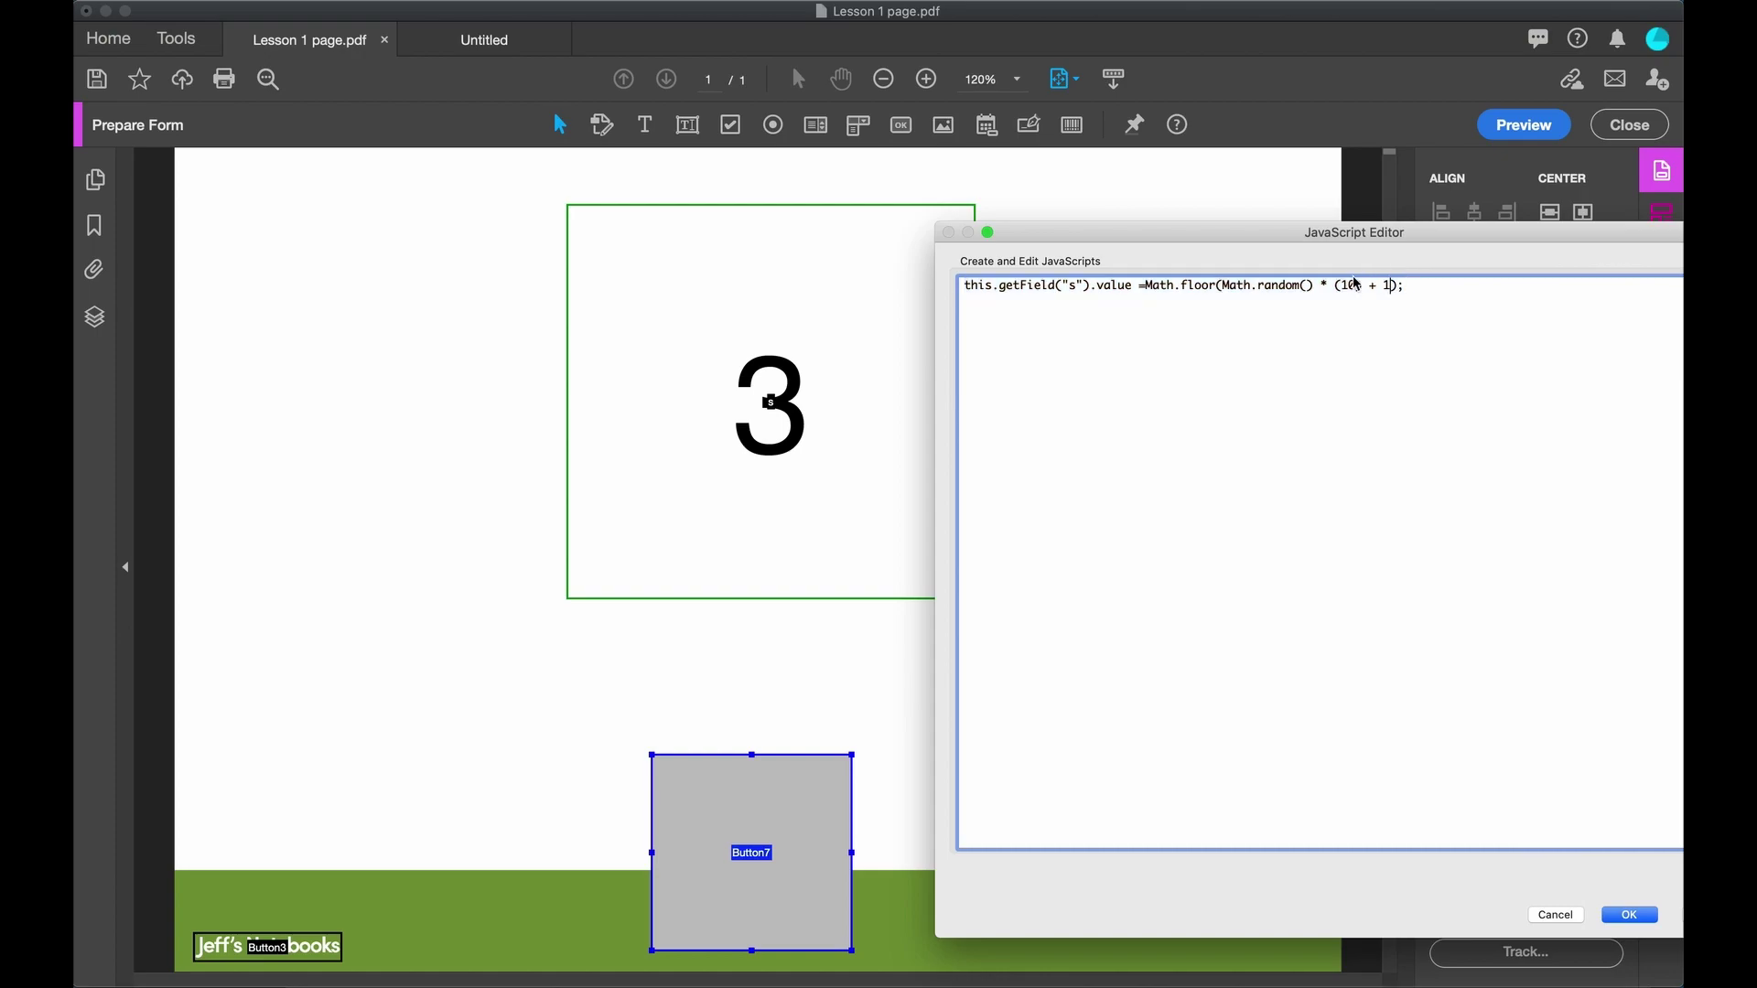
pyautogui.write('00')
pyautogui.press('KP_Enter')
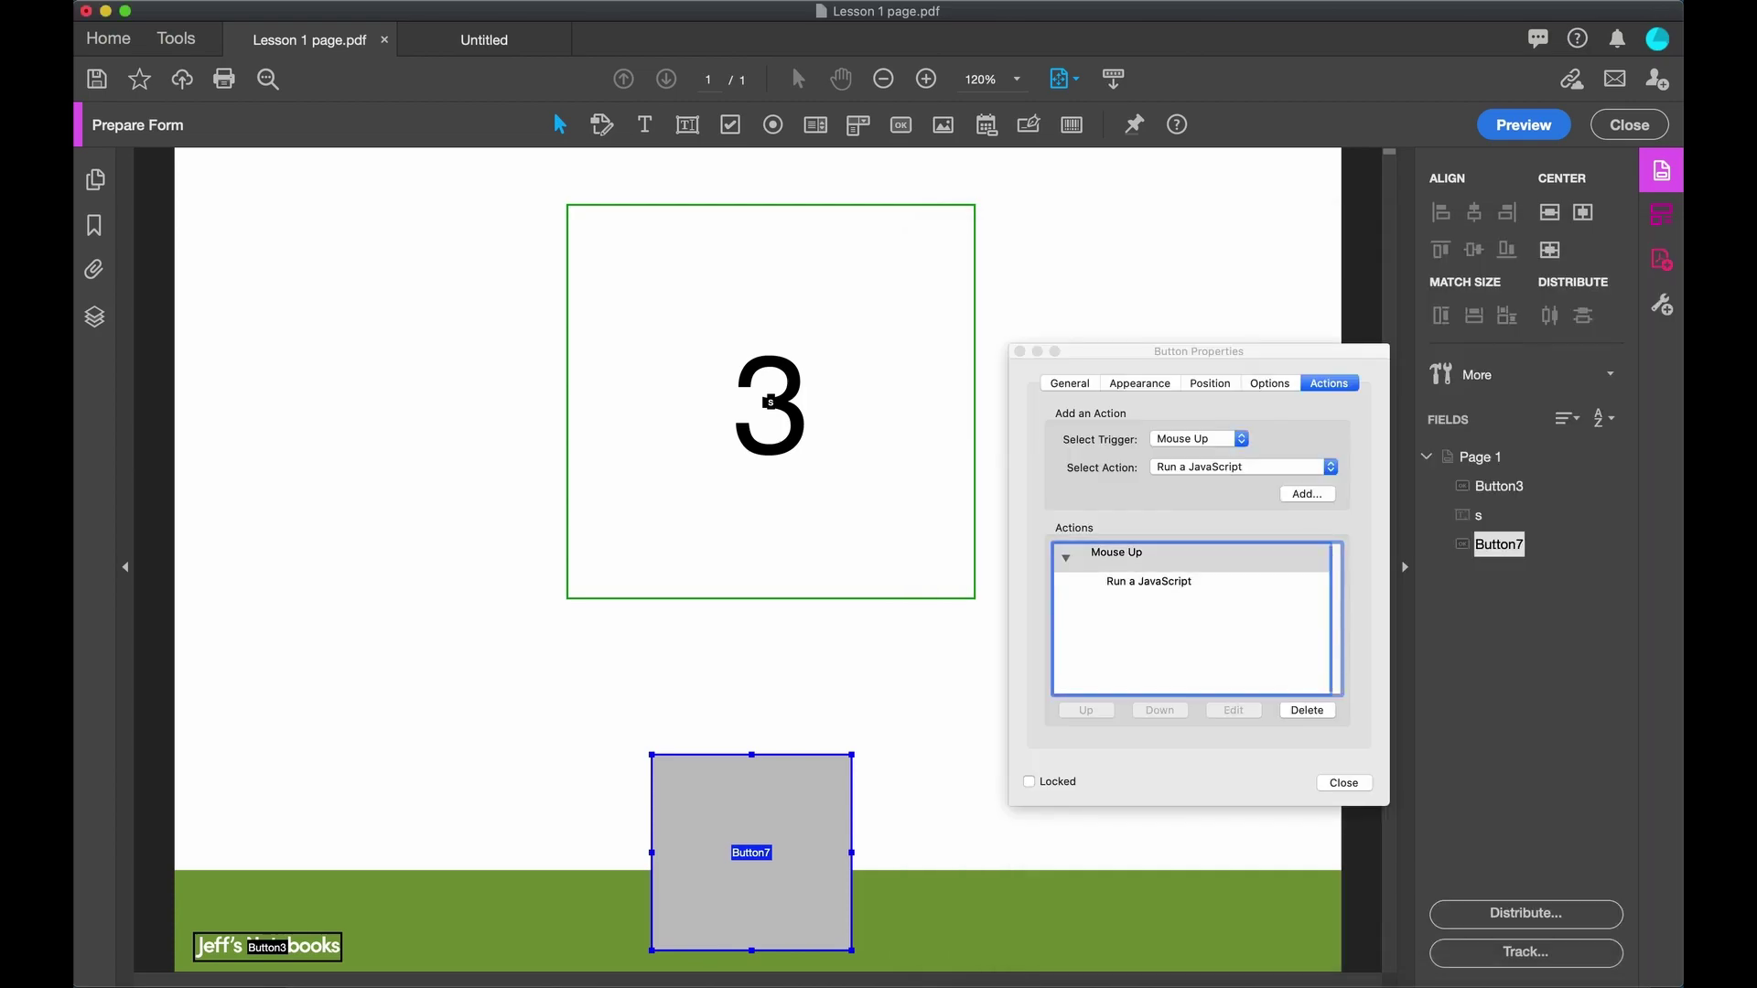
# Preview the form and click the button ten times, getting larger values like 100, 49 and 56
pyautogui.click(1524, 124)
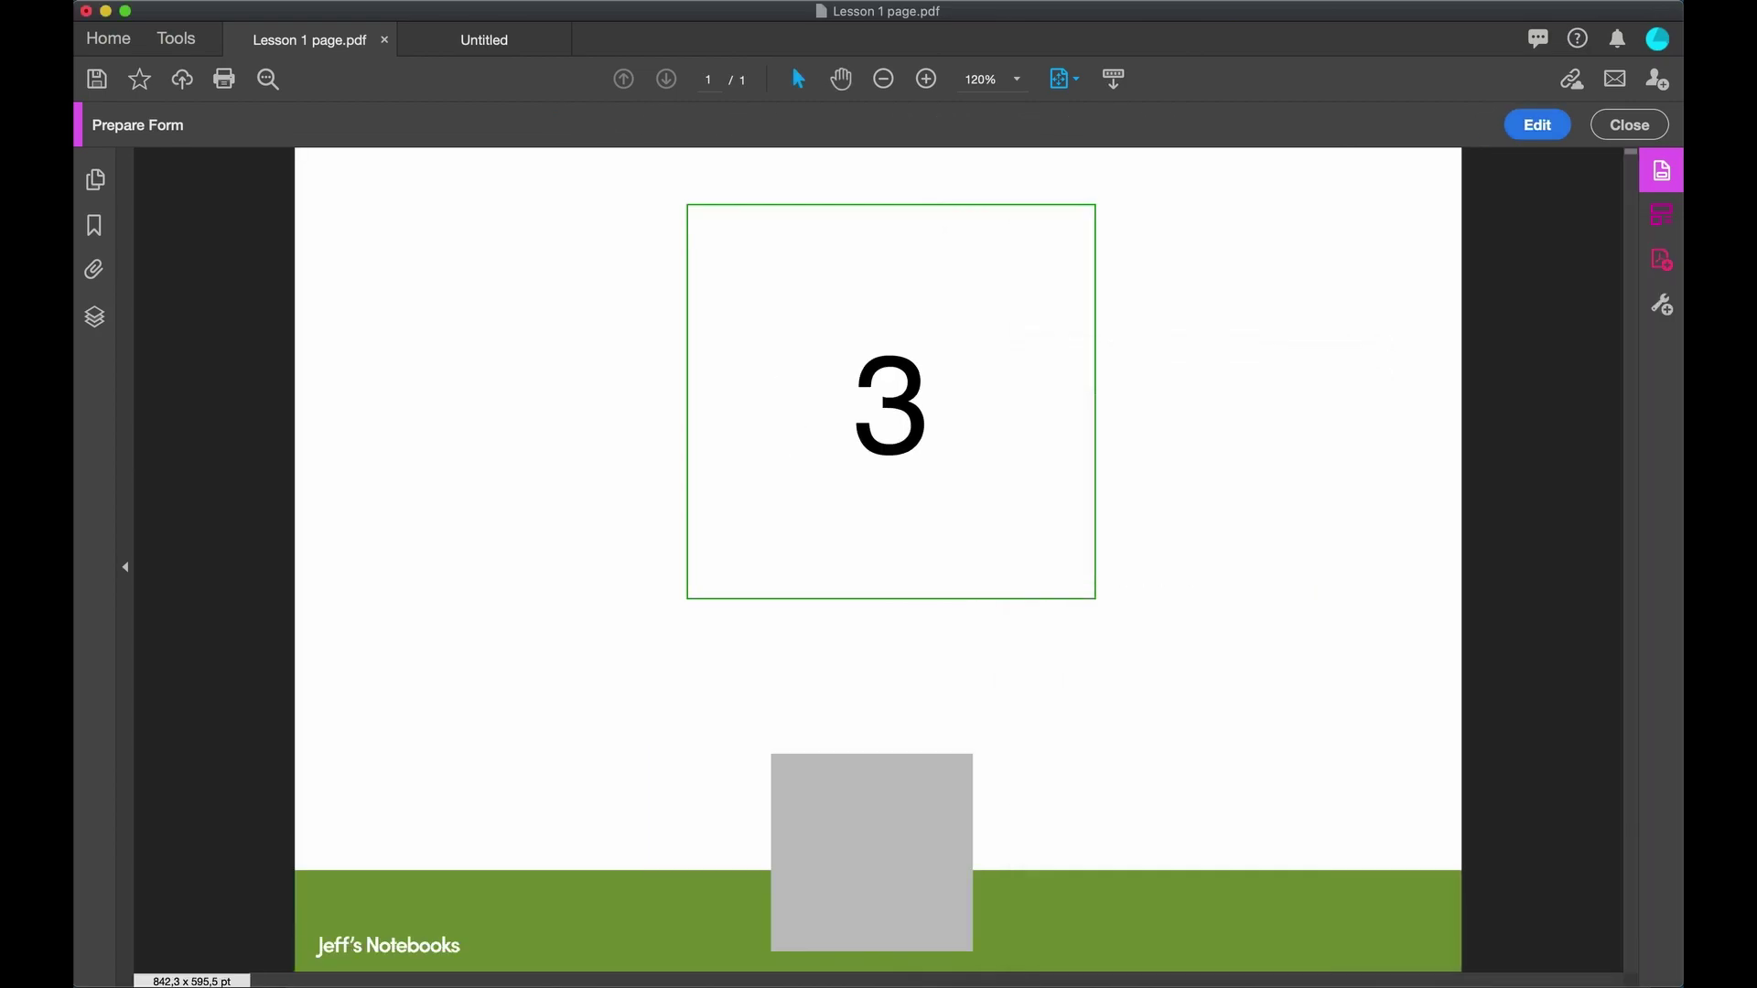
pyautogui.click(872, 852)
pyautogui.click(872, 852)
pyautogui.click(872, 852)
pyautogui.click(872, 852)
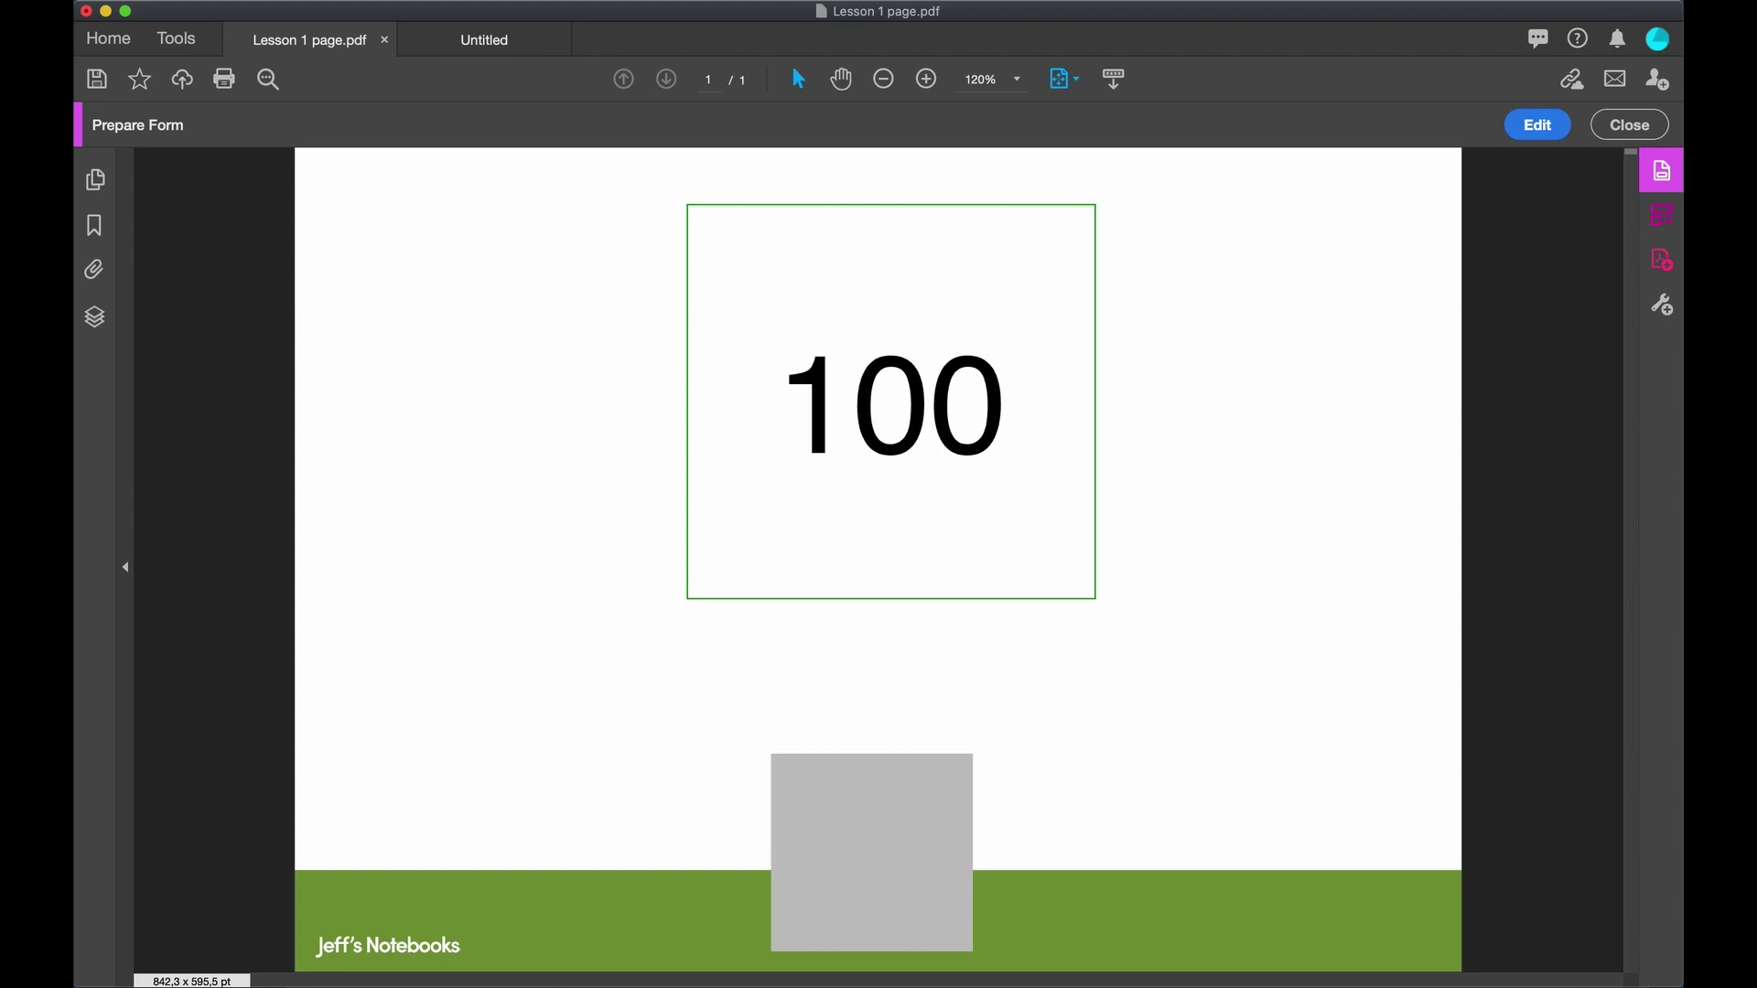
pyautogui.click(872, 852)
pyautogui.click(872, 852)
pyautogui.click(873, 852)
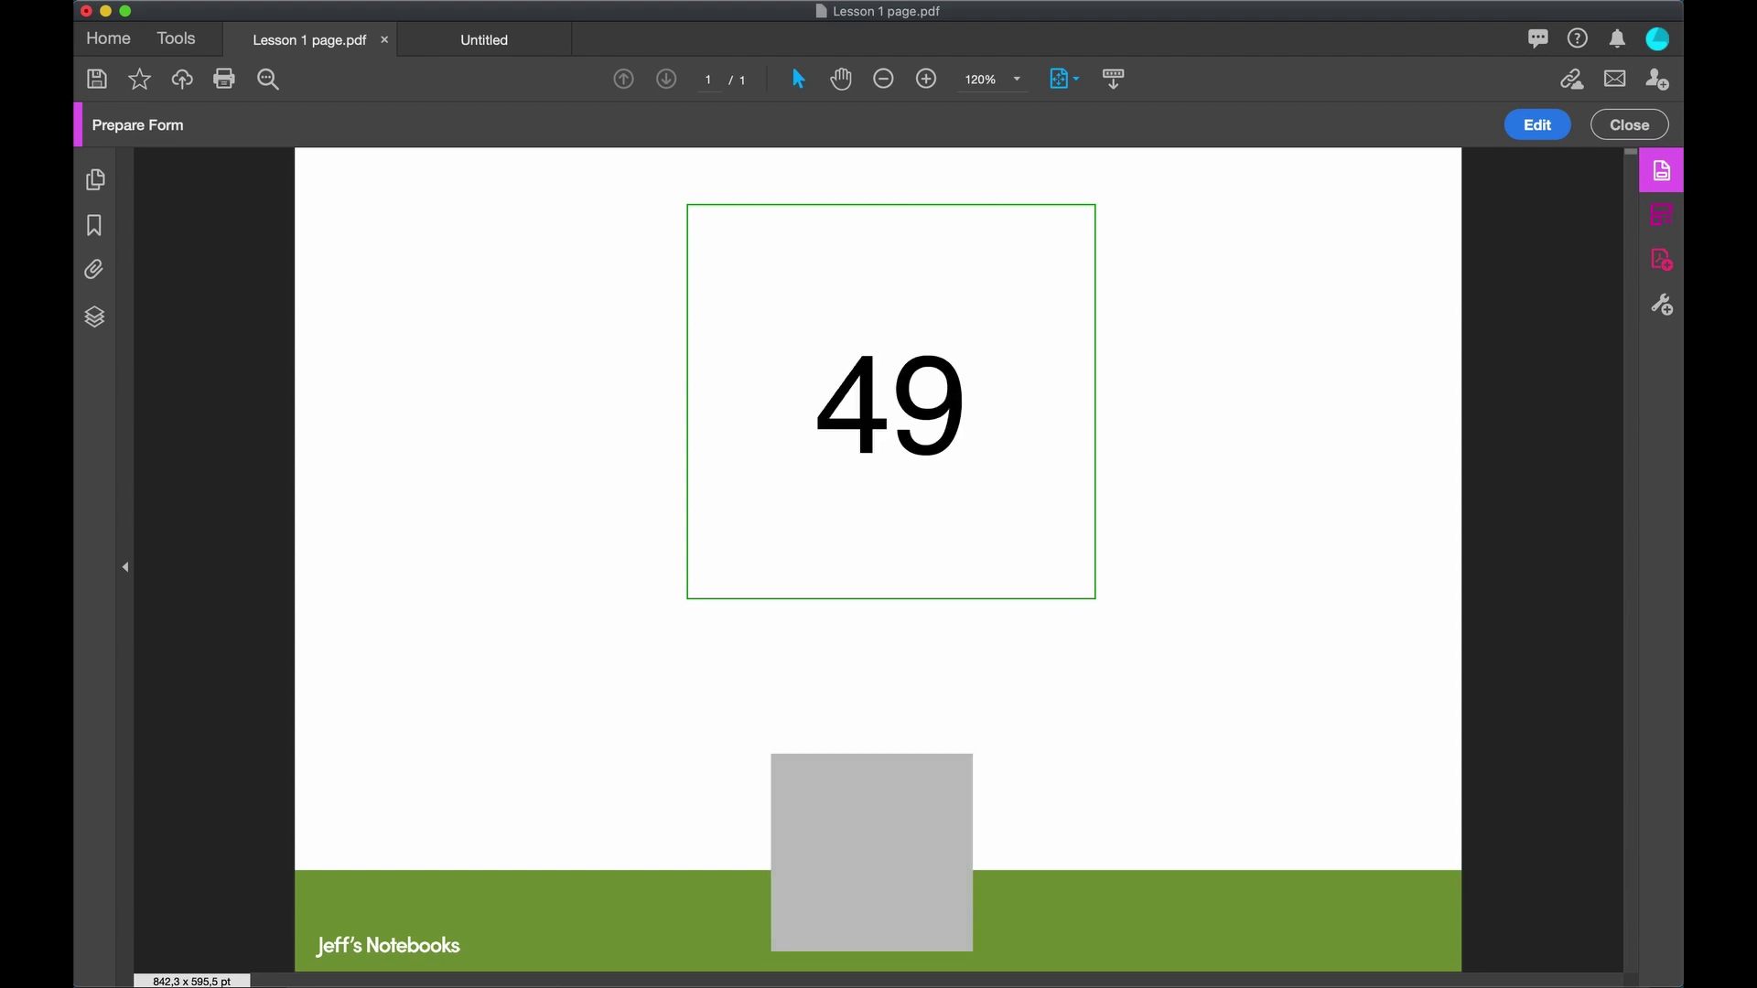
pyautogui.click(872, 852)
pyautogui.click(873, 852)
pyautogui.click(872, 852)
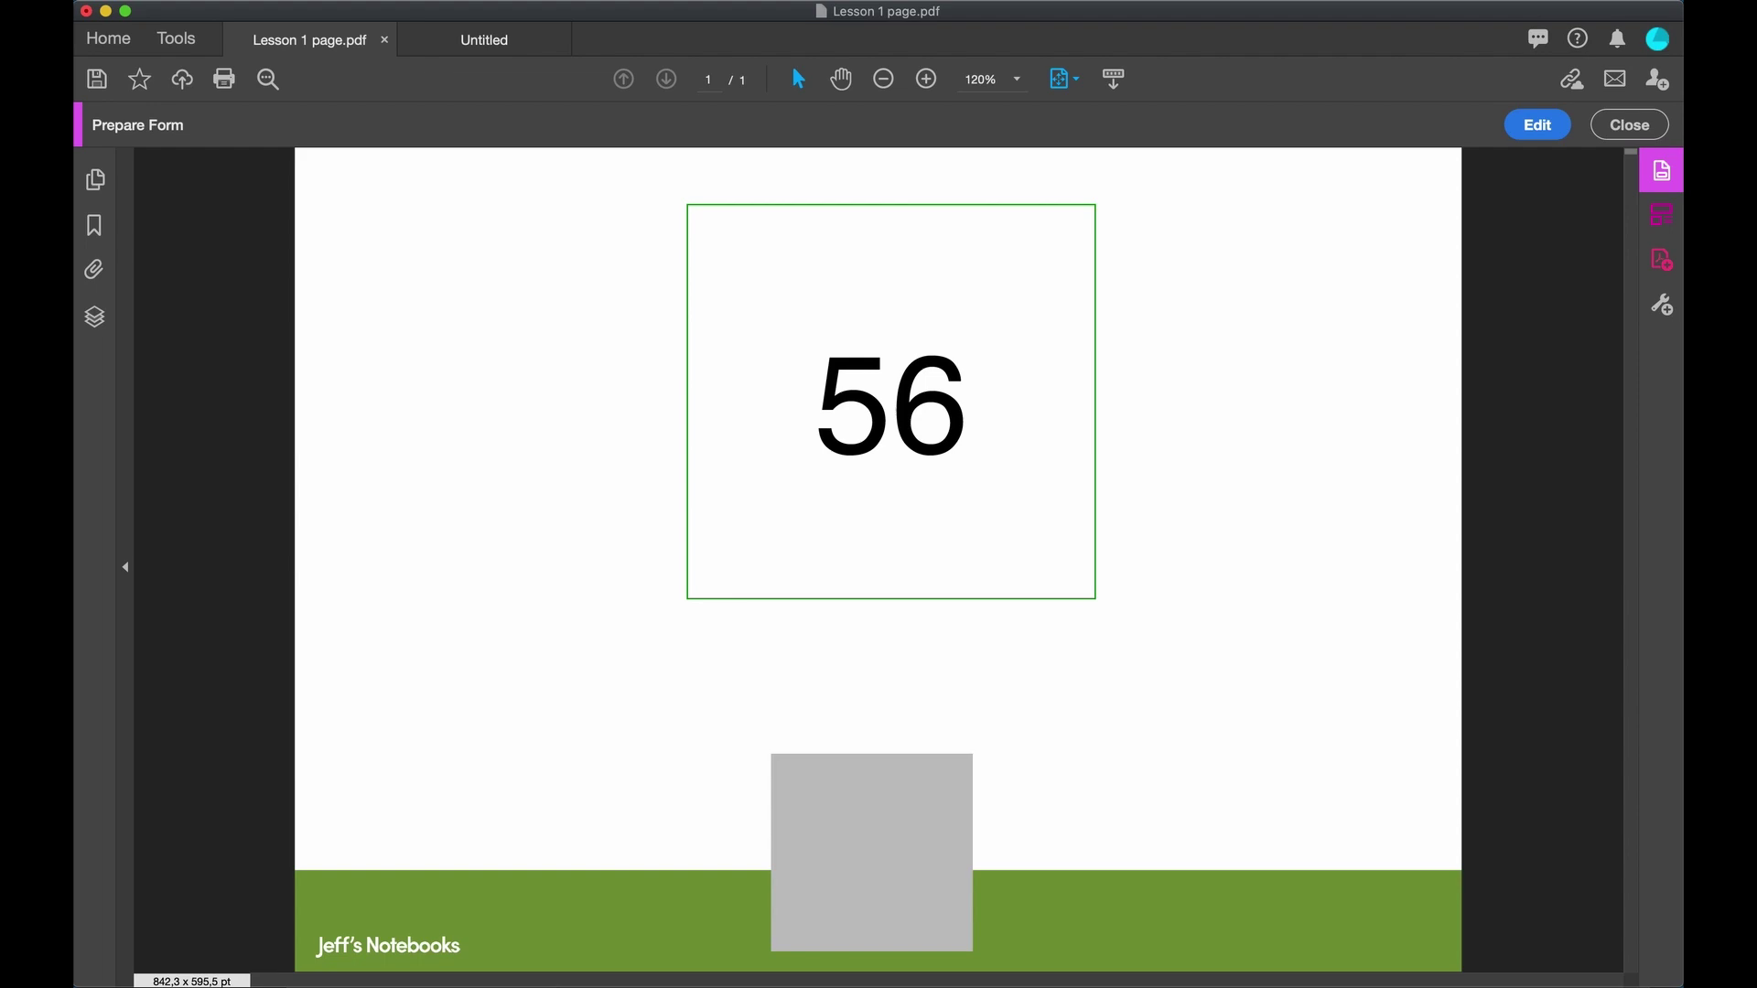
pyautogui.click(1538, 124)
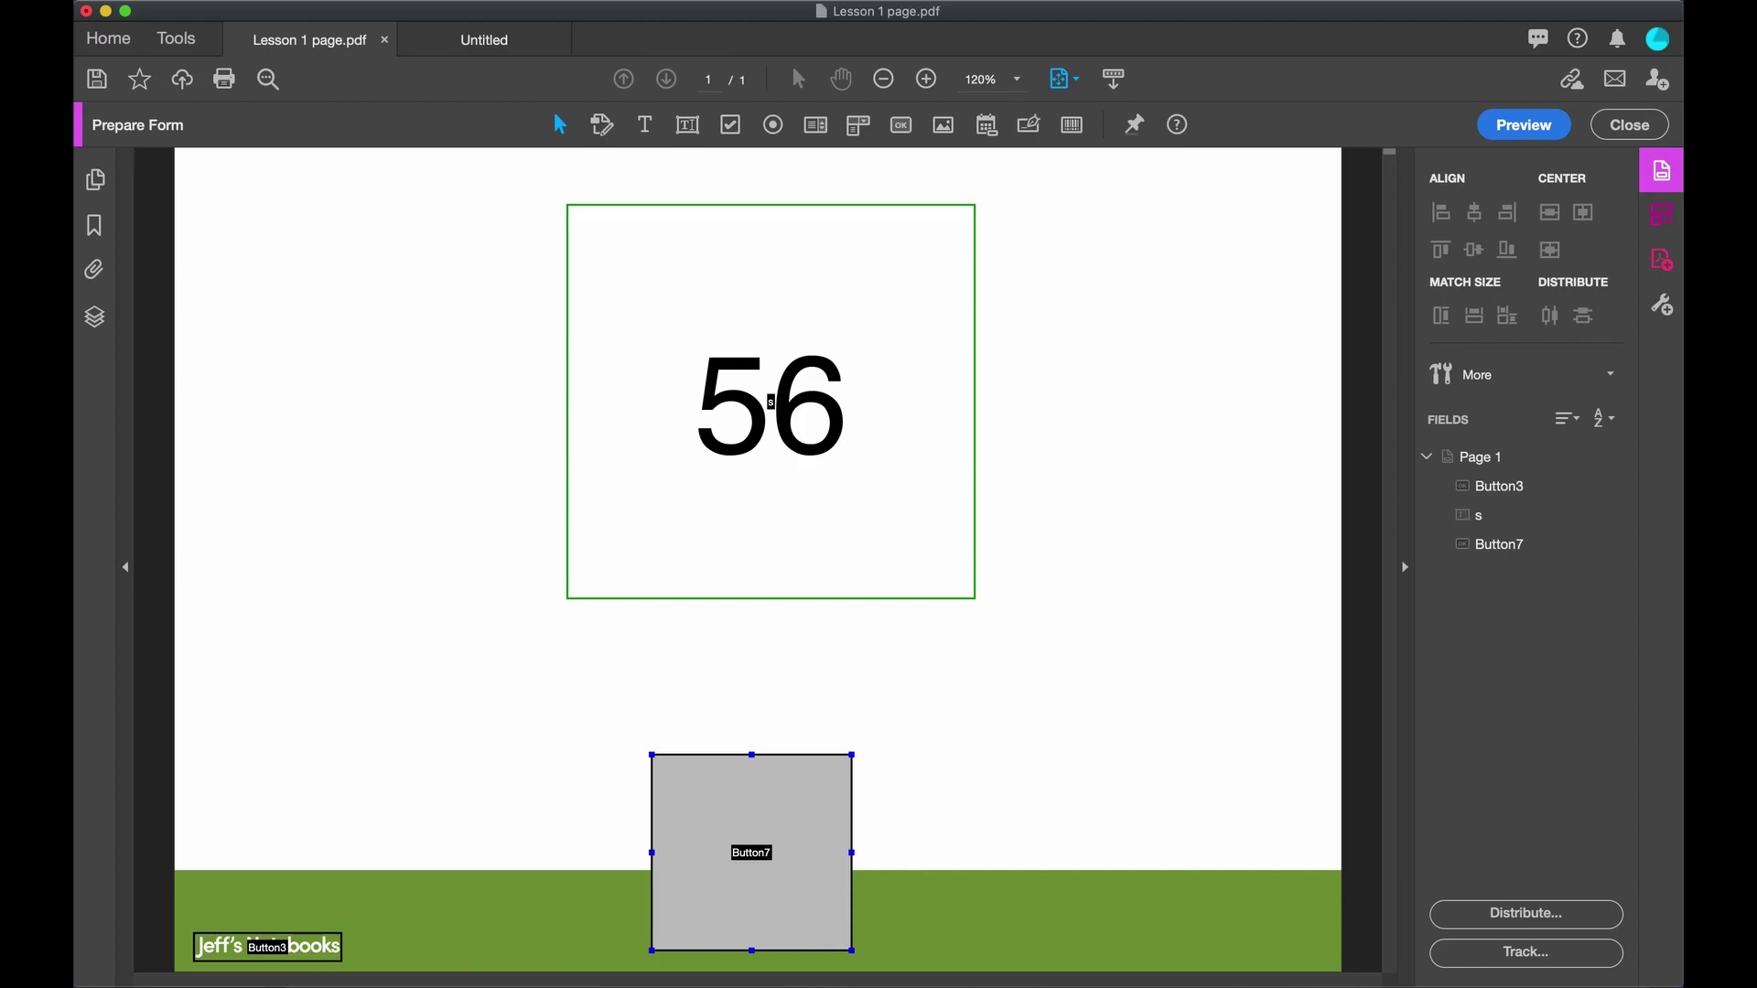
# Set the grey button's layout to Icon only in its Button Properties
pyautogui.rightClick(750, 851)
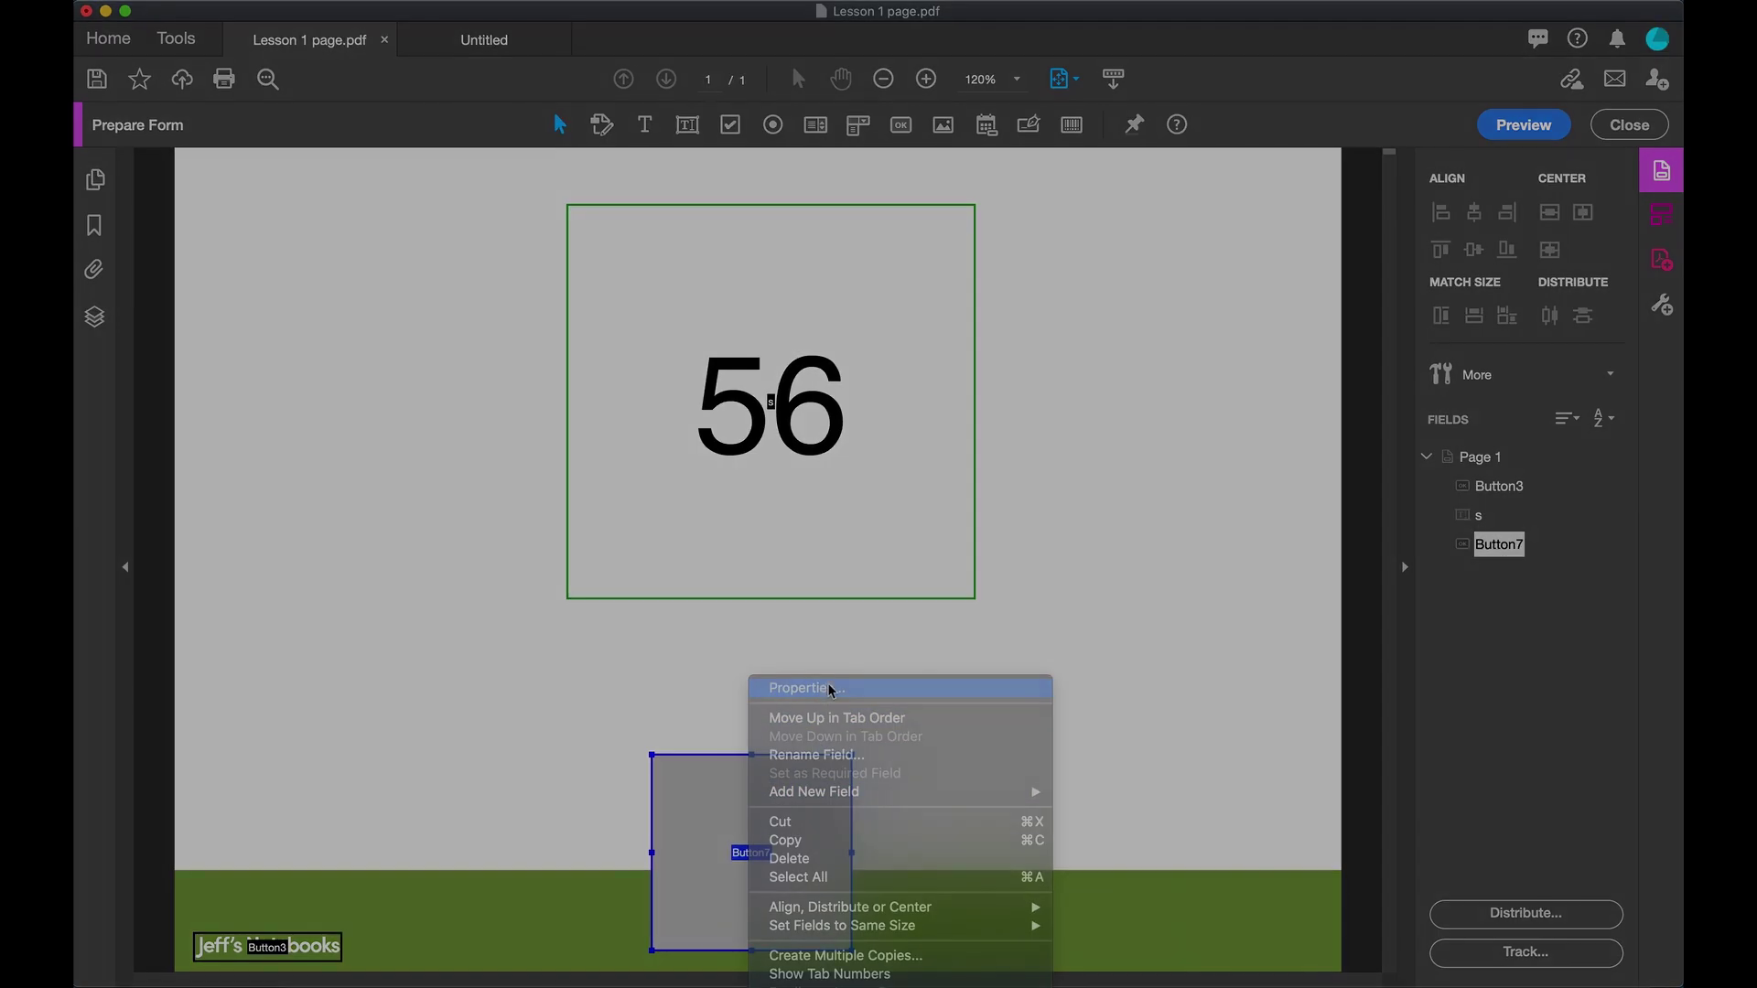
pyautogui.click(828, 697)
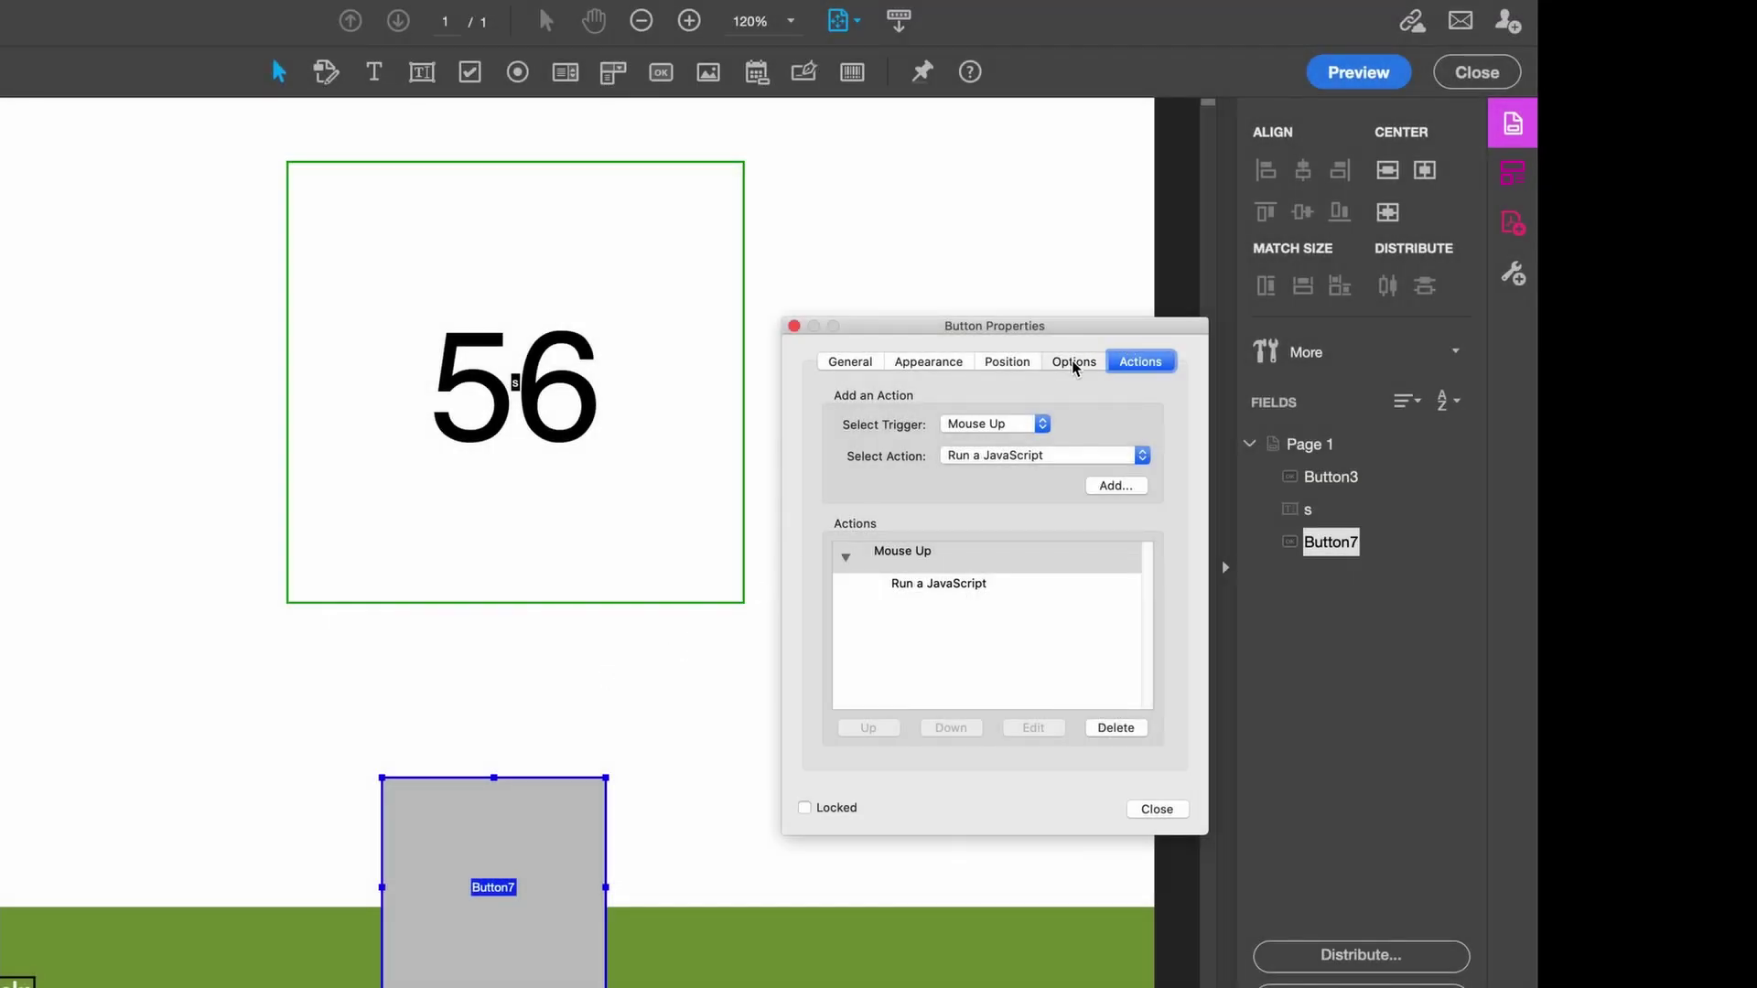
pyautogui.click(1077, 362)
pyautogui.click(1046, 399)
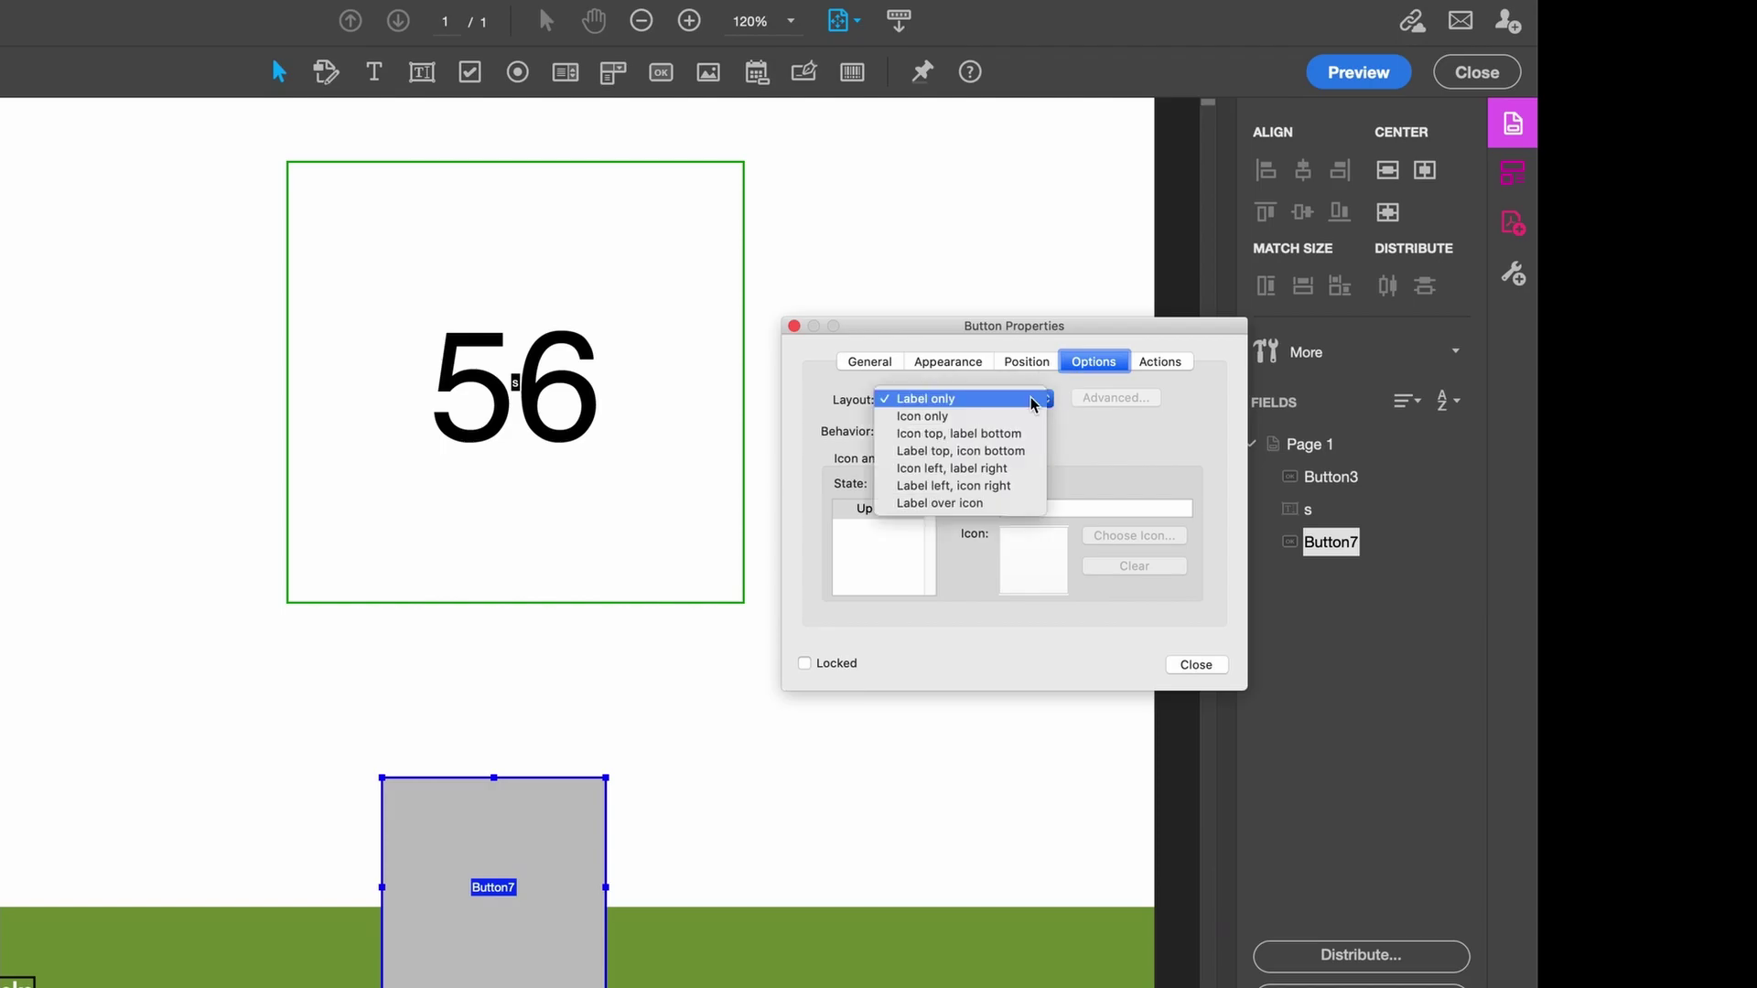
pyautogui.click(974, 412)
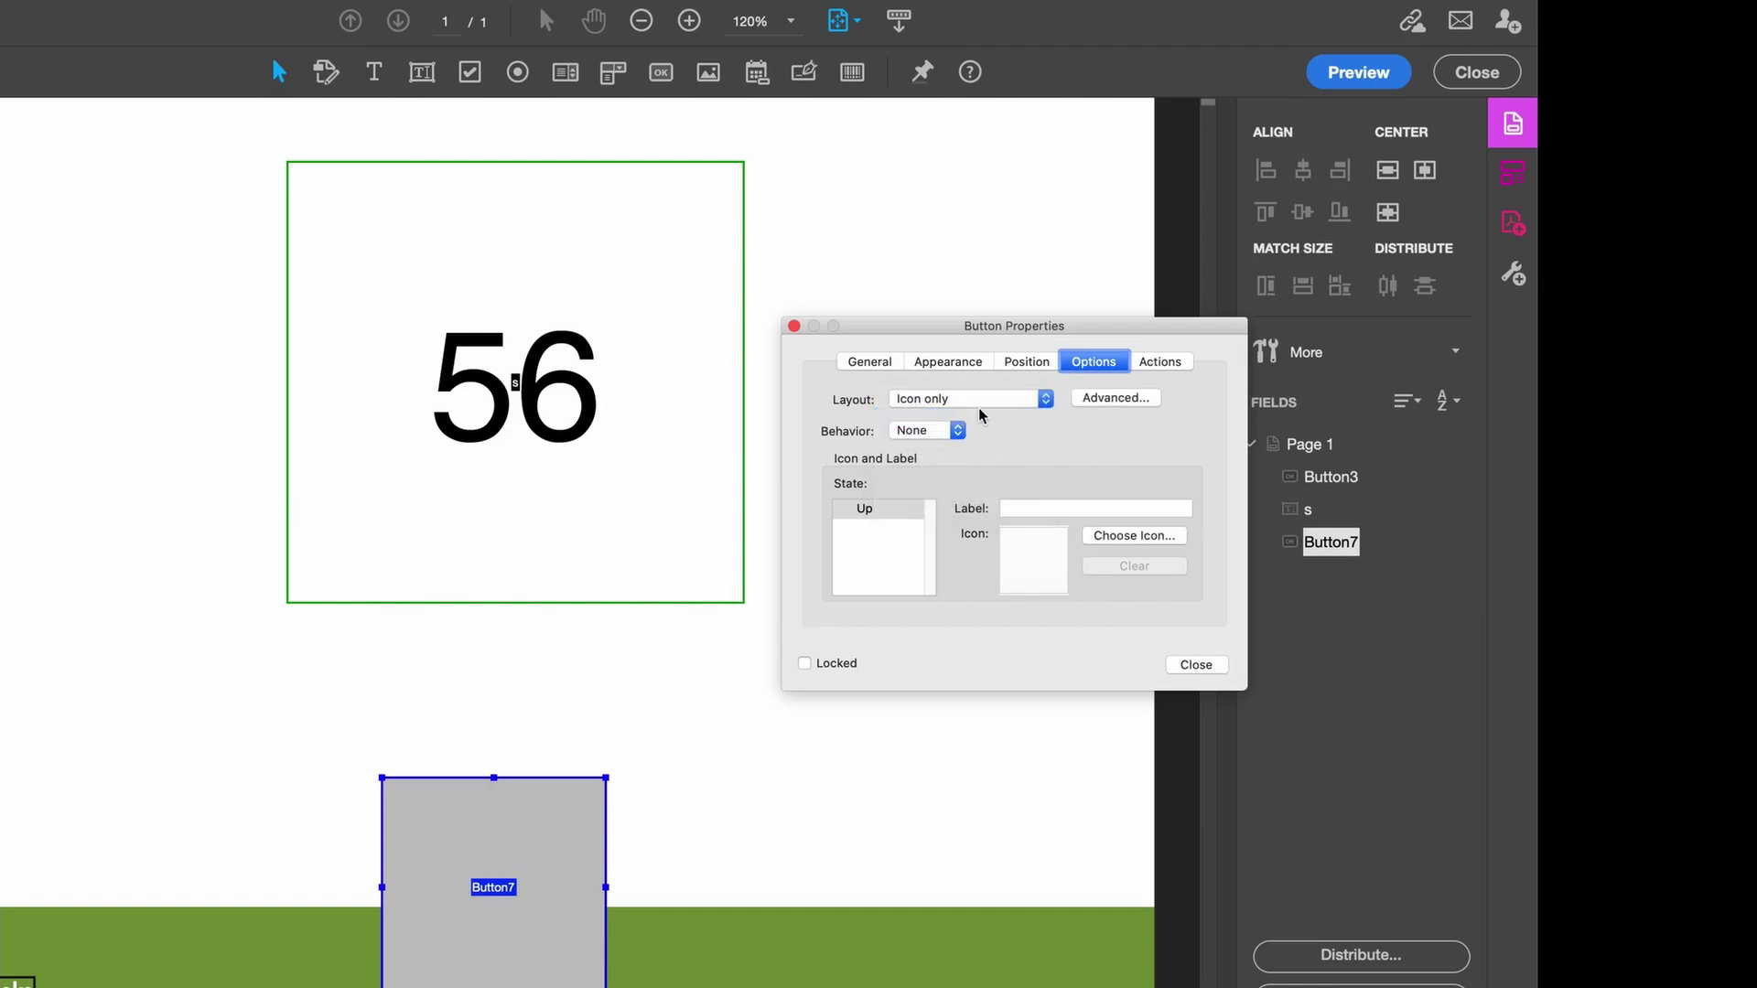
# Choose 'question mark brown 2.png' as the button's icon and close the properties
pyautogui.click(1139, 538)
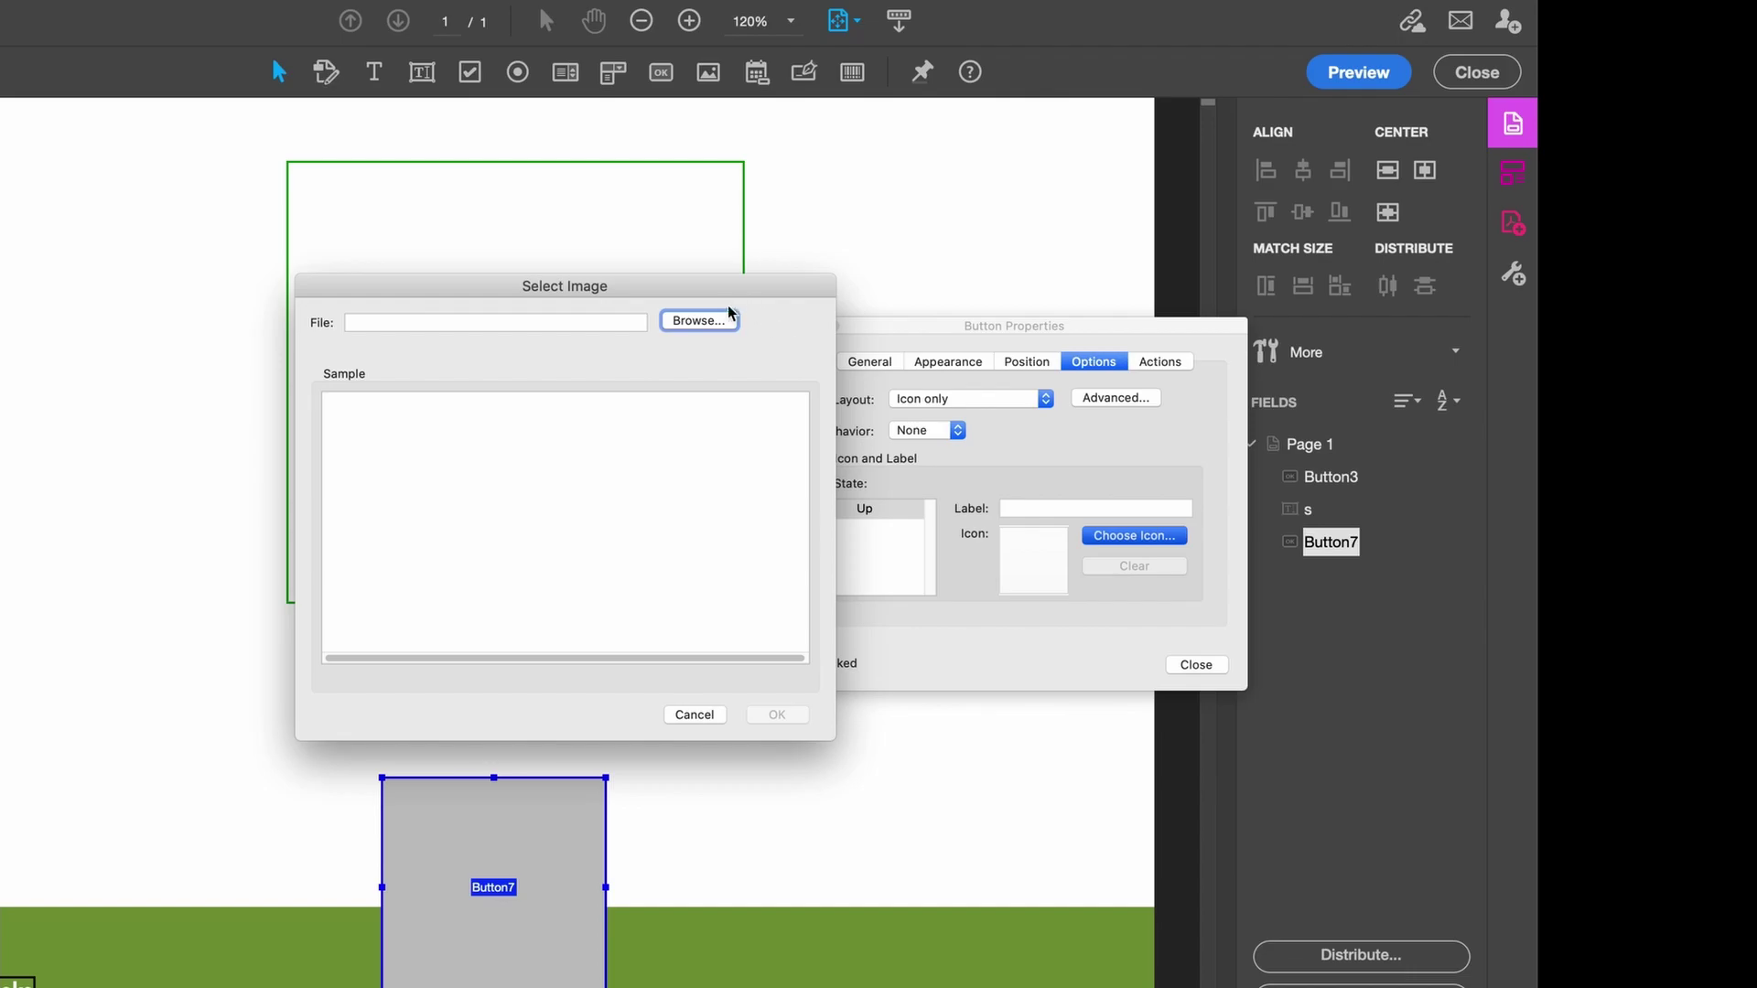
pyautogui.click(700, 320)
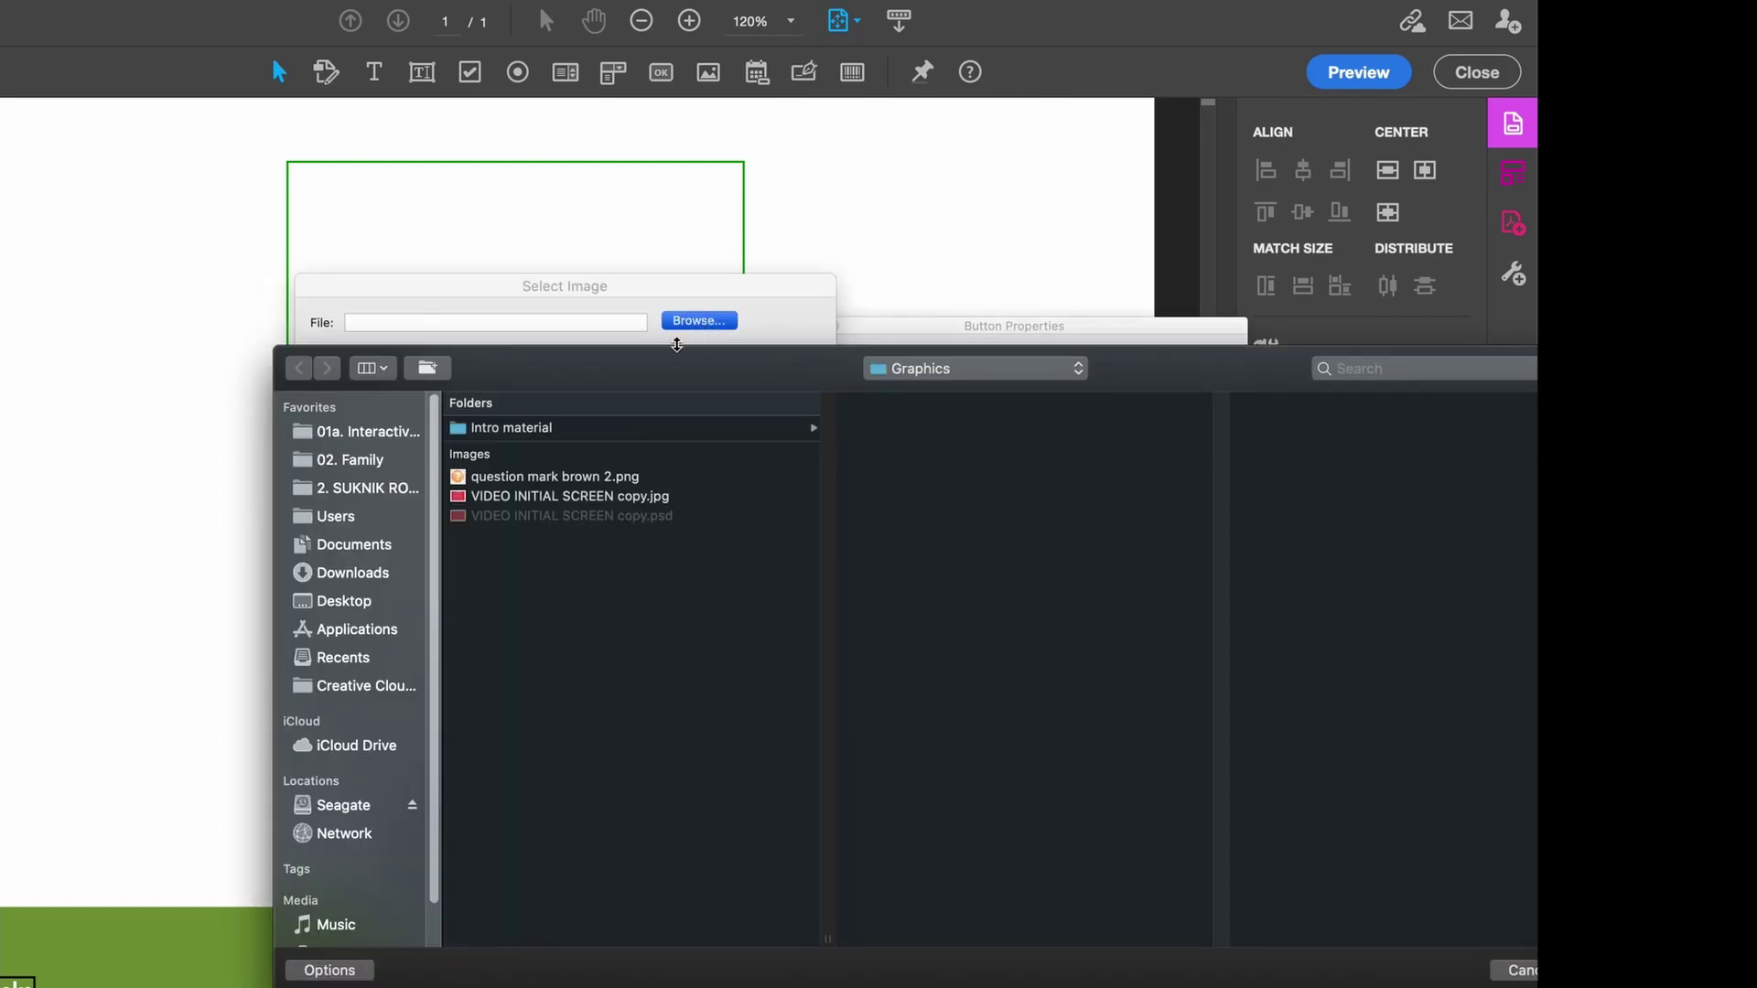
pyautogui.click(552, 477)
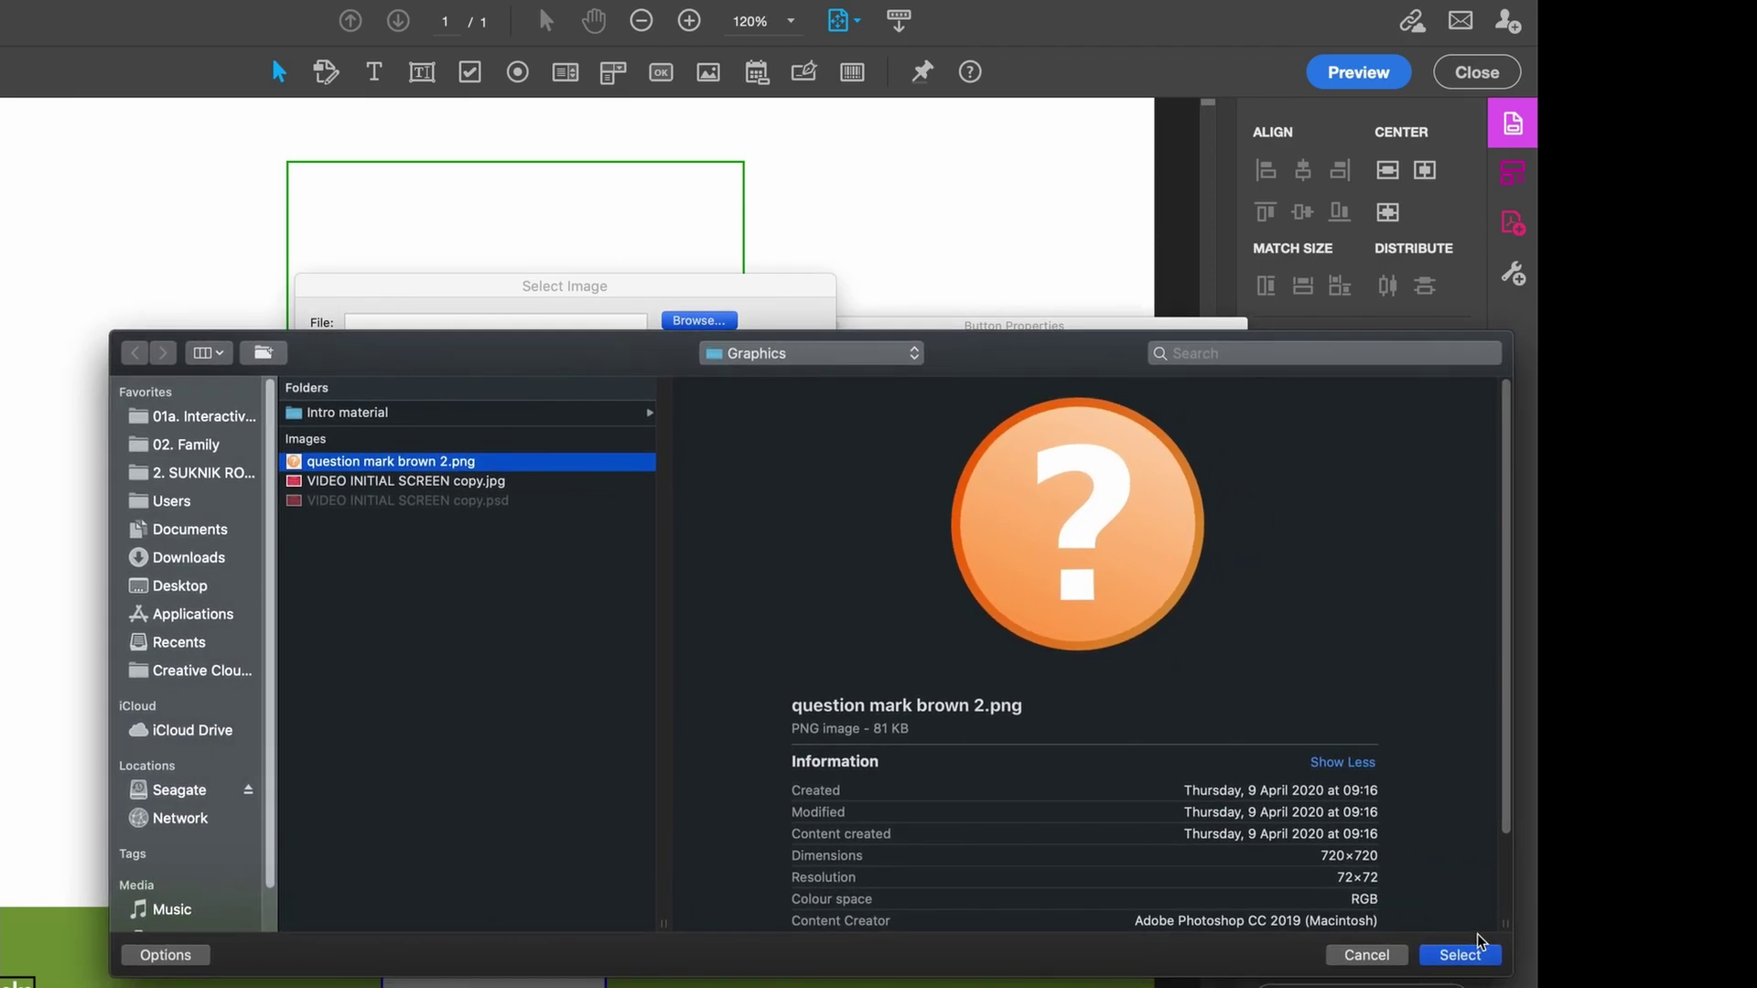
pyautogui.click(1477, 945)
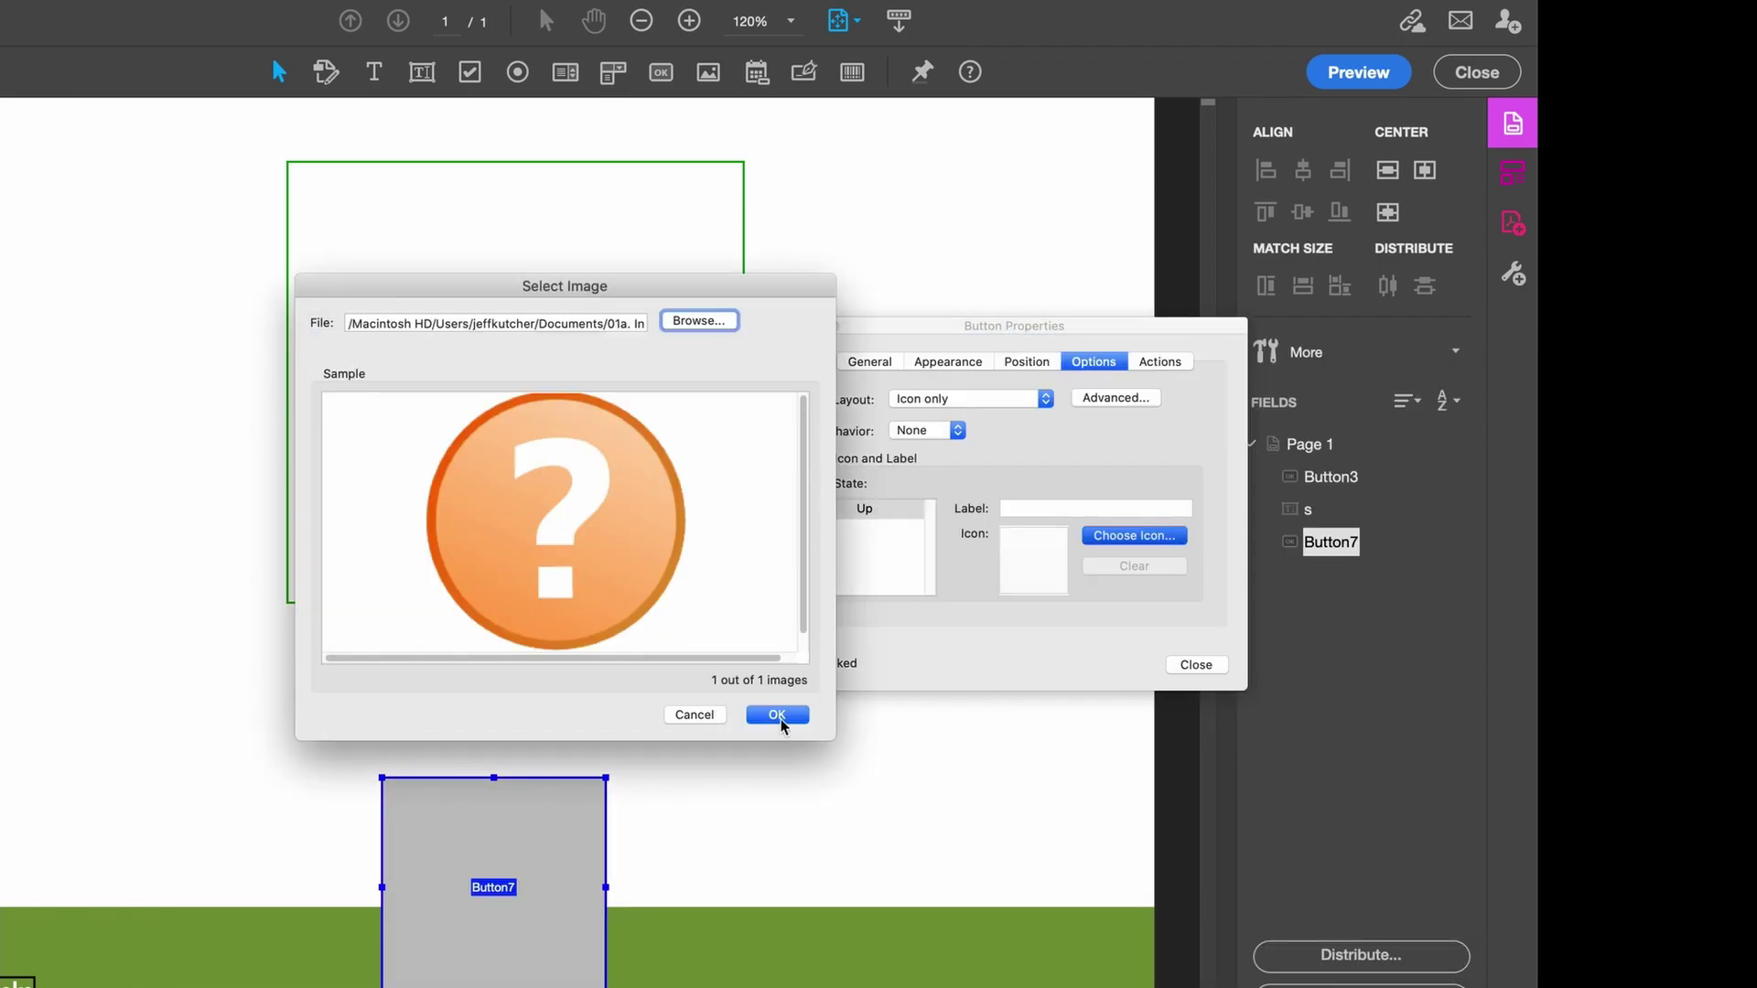
pyautogui.click(777, 715)
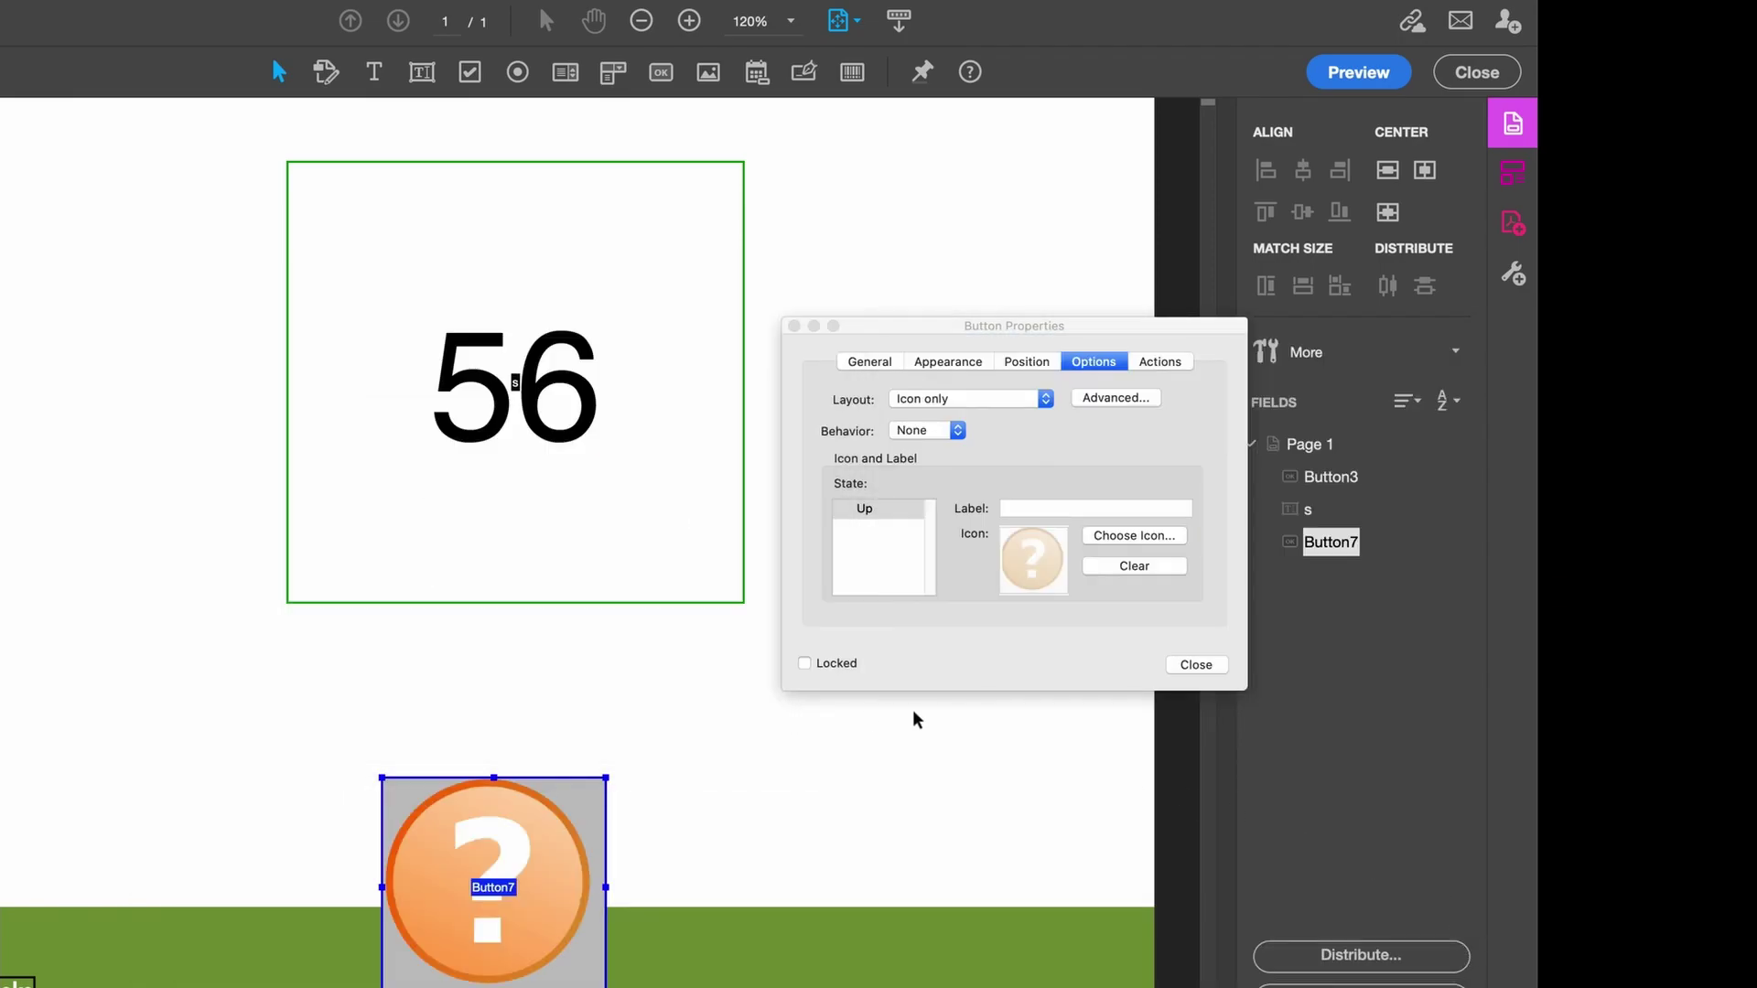
pyautogui.click(1199, 666)
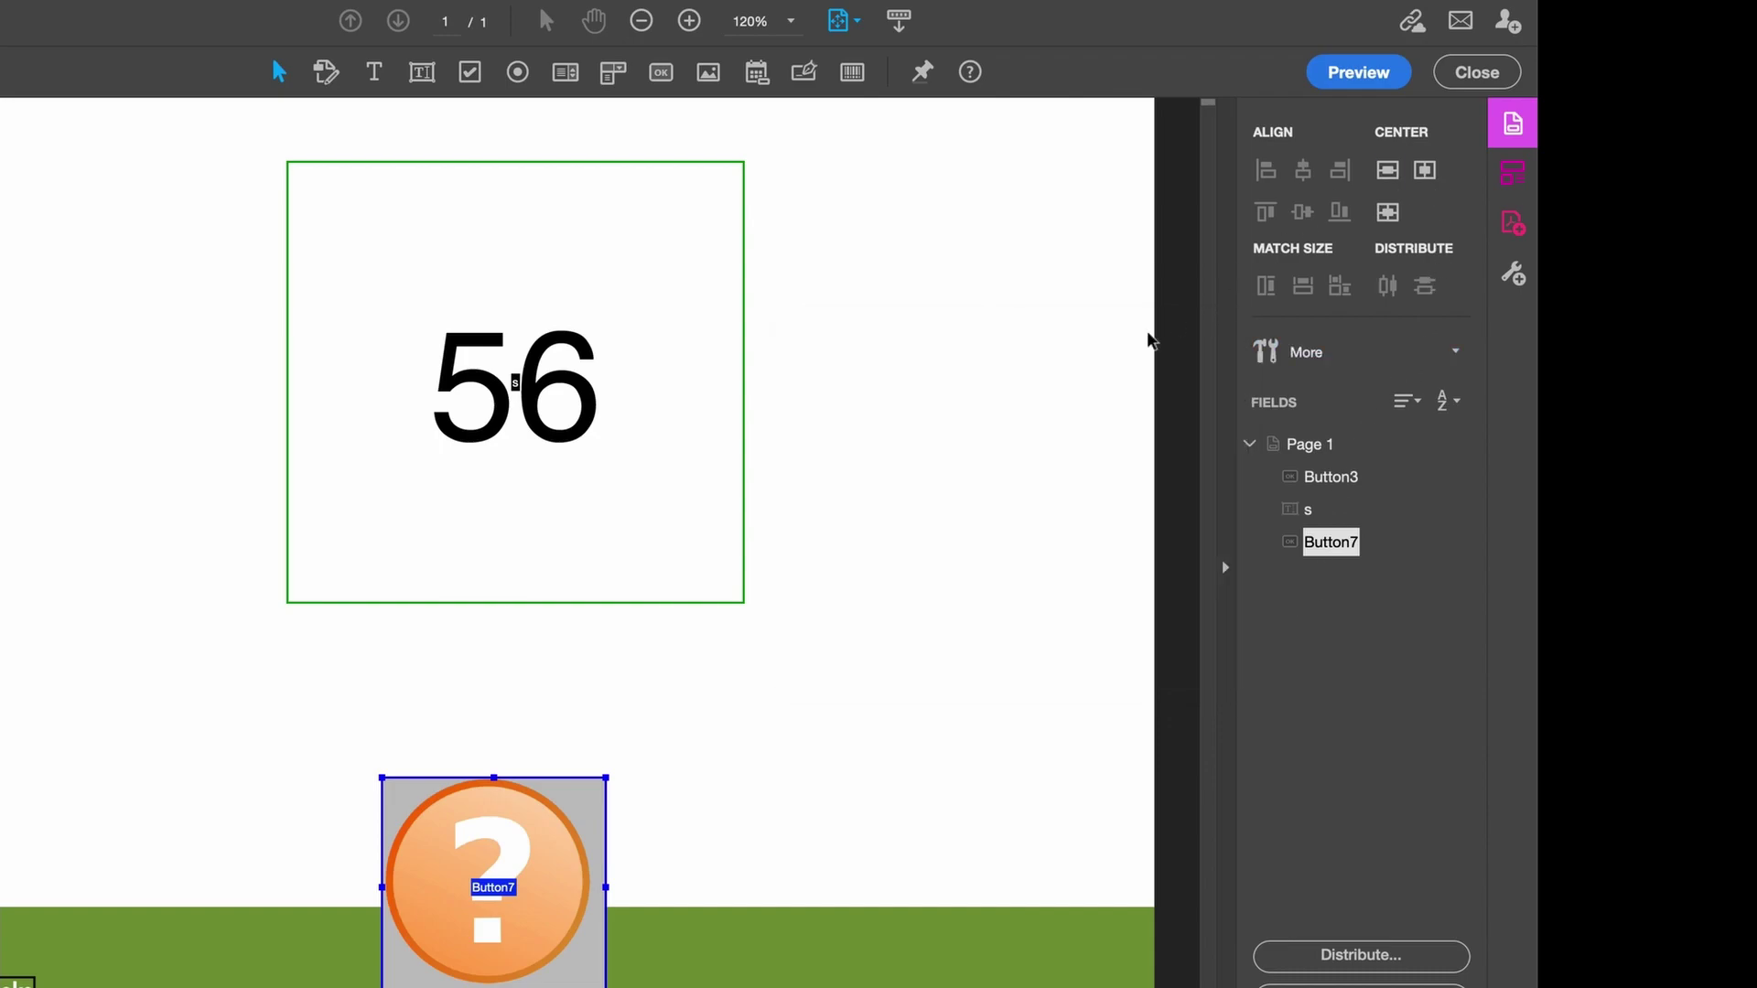
pyautogui.rightClick(564, 805)
# Make the question-mark button's fill transparent, then preview the form and click the button to test it
pyautogui.click(652, 705)
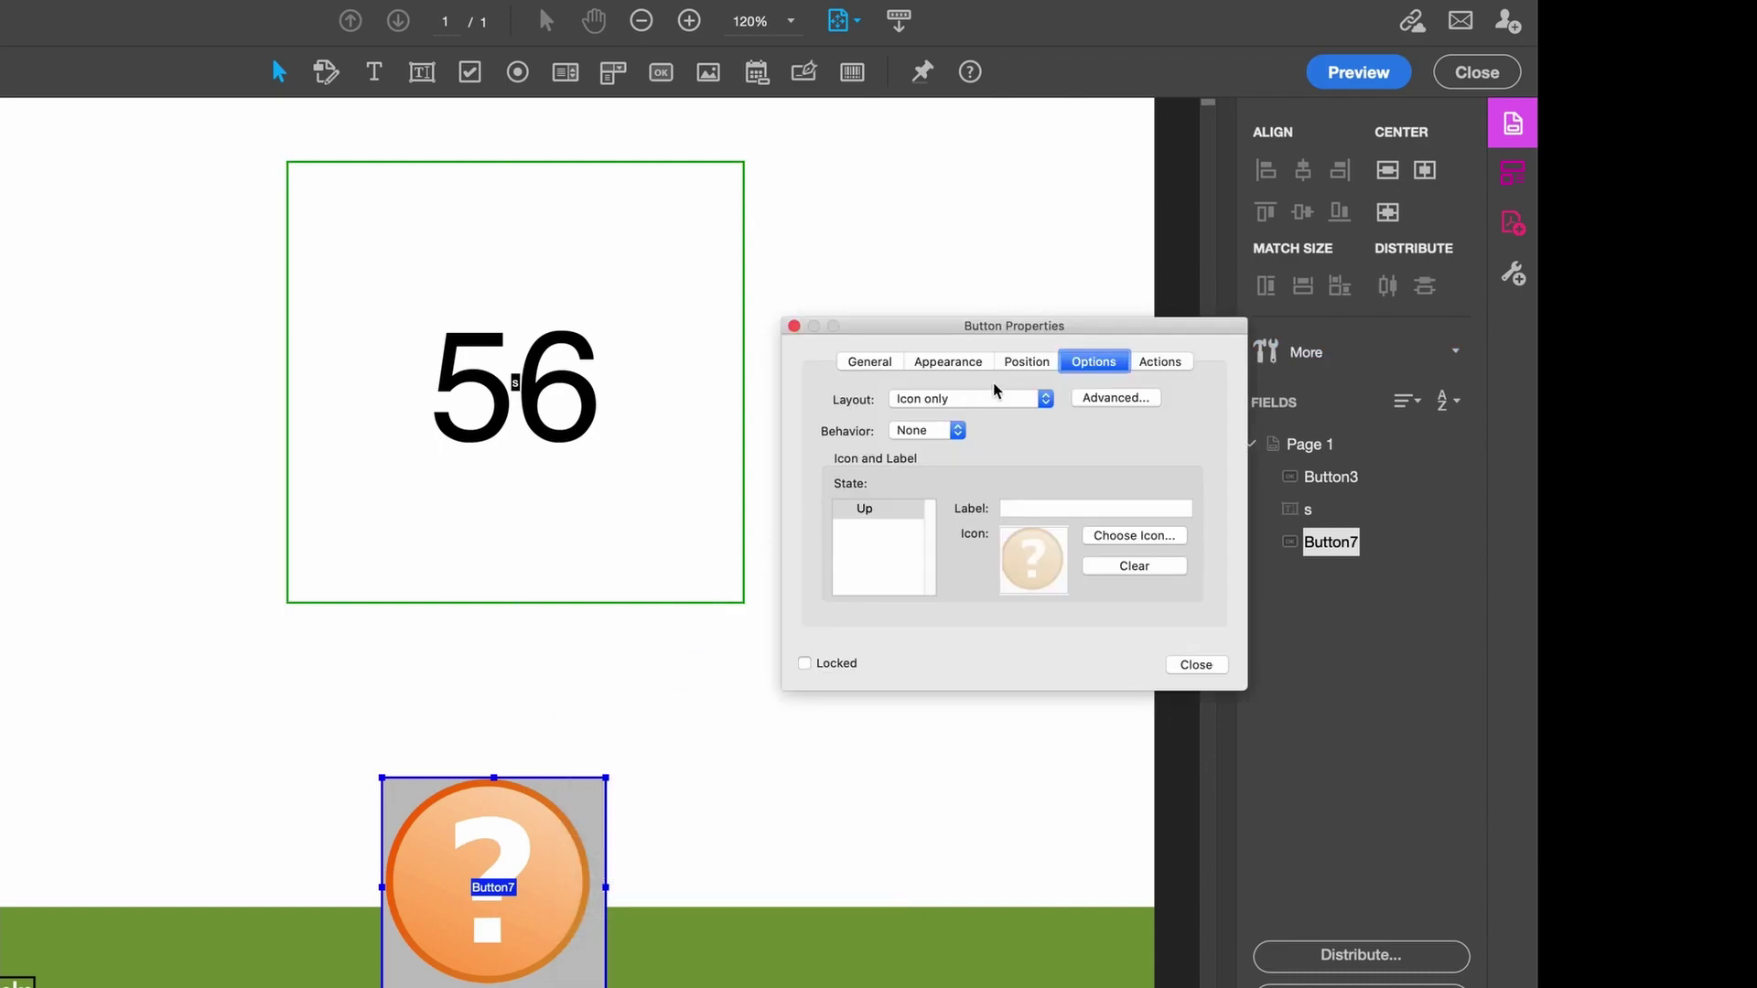
pyautogui.click(945, 363)
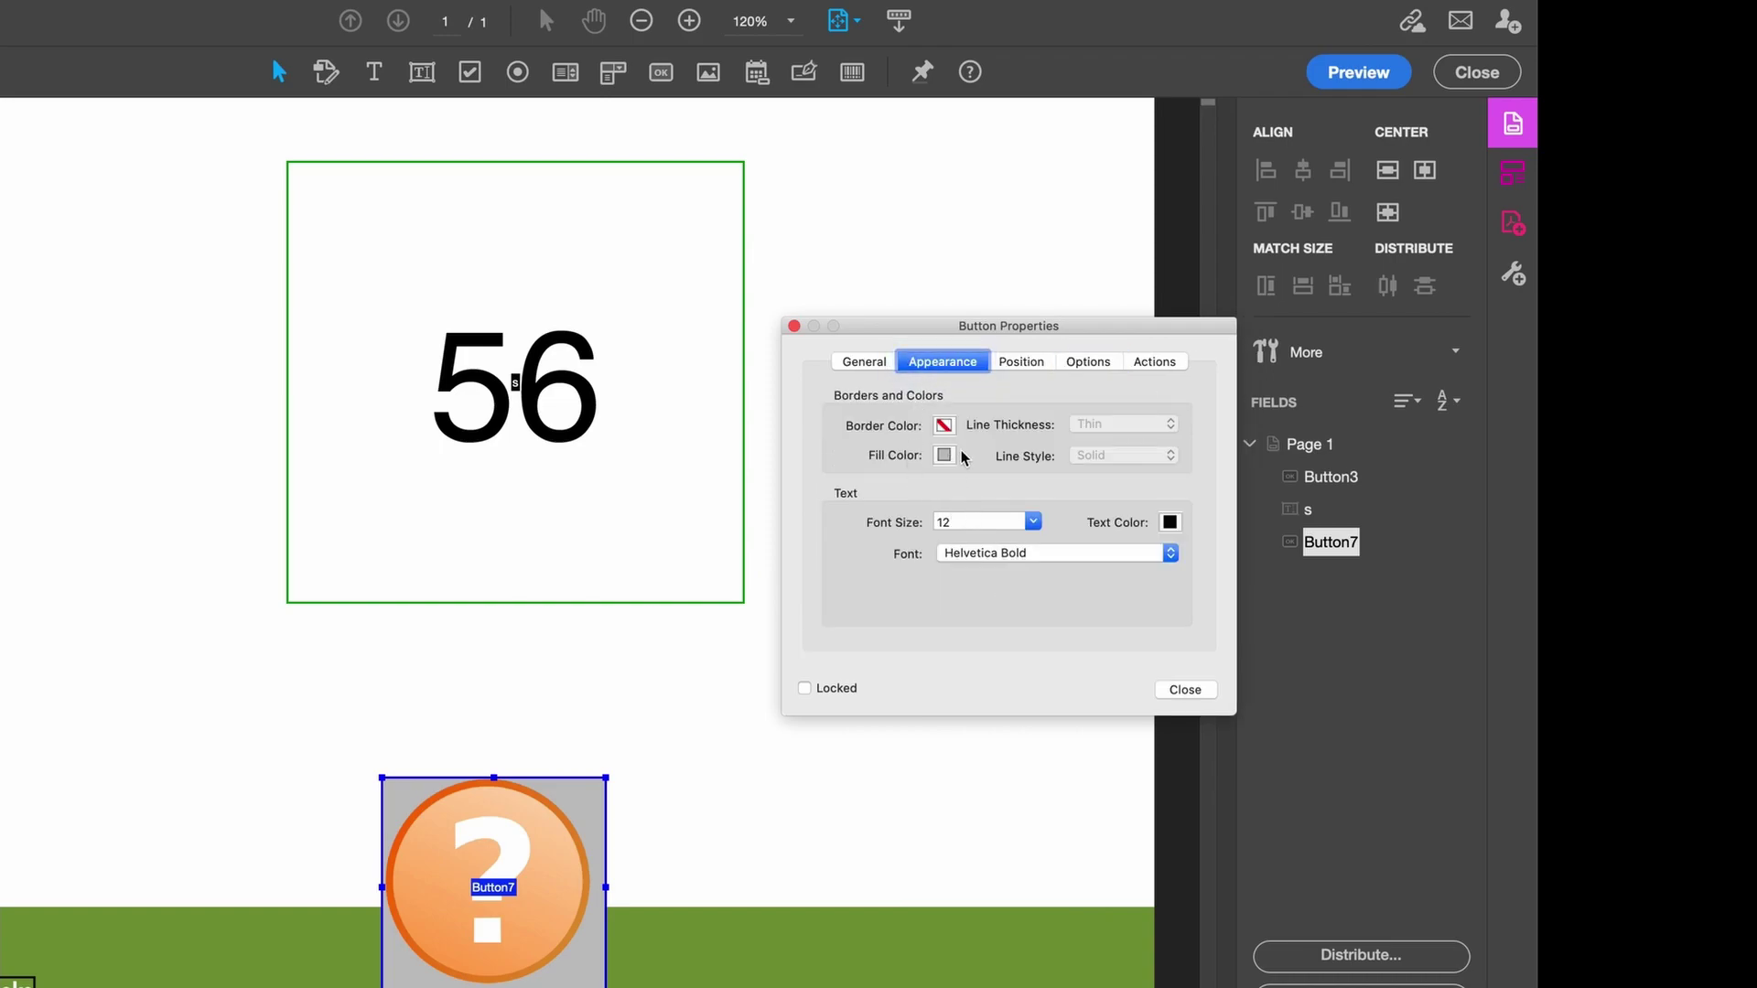
pyautogui.click(944, 455)
pyautogui.click(609, 504)
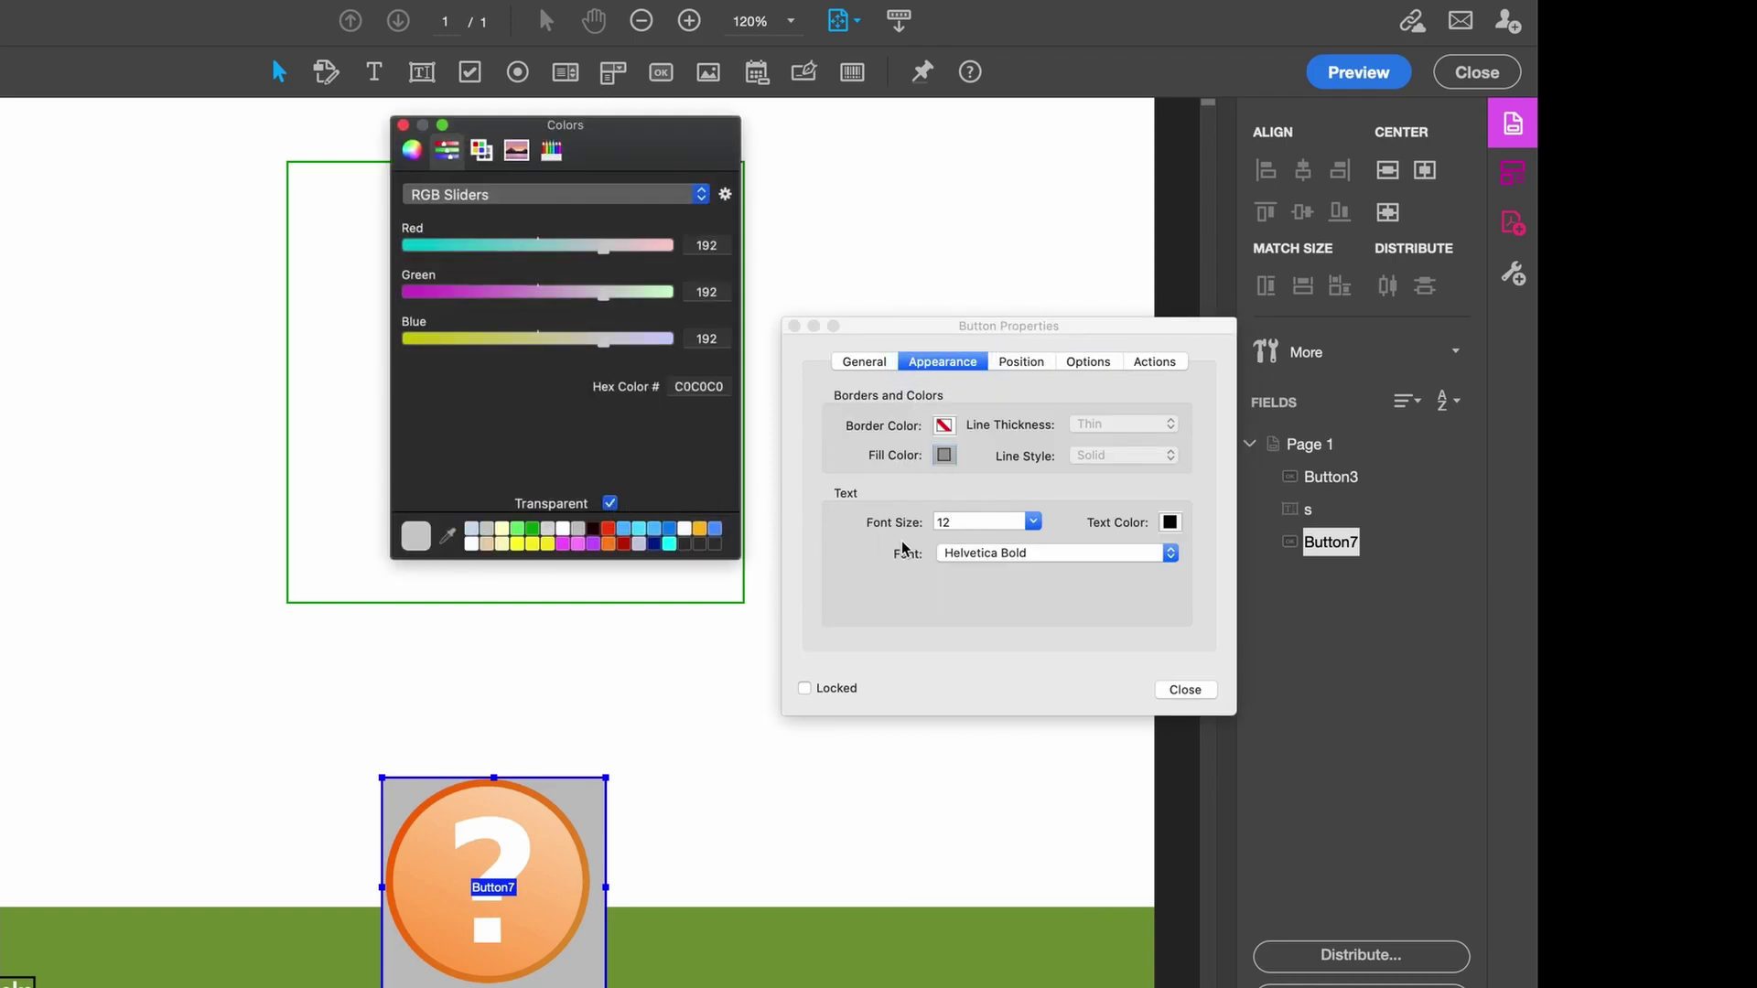
pyautogui.click(403, 124)
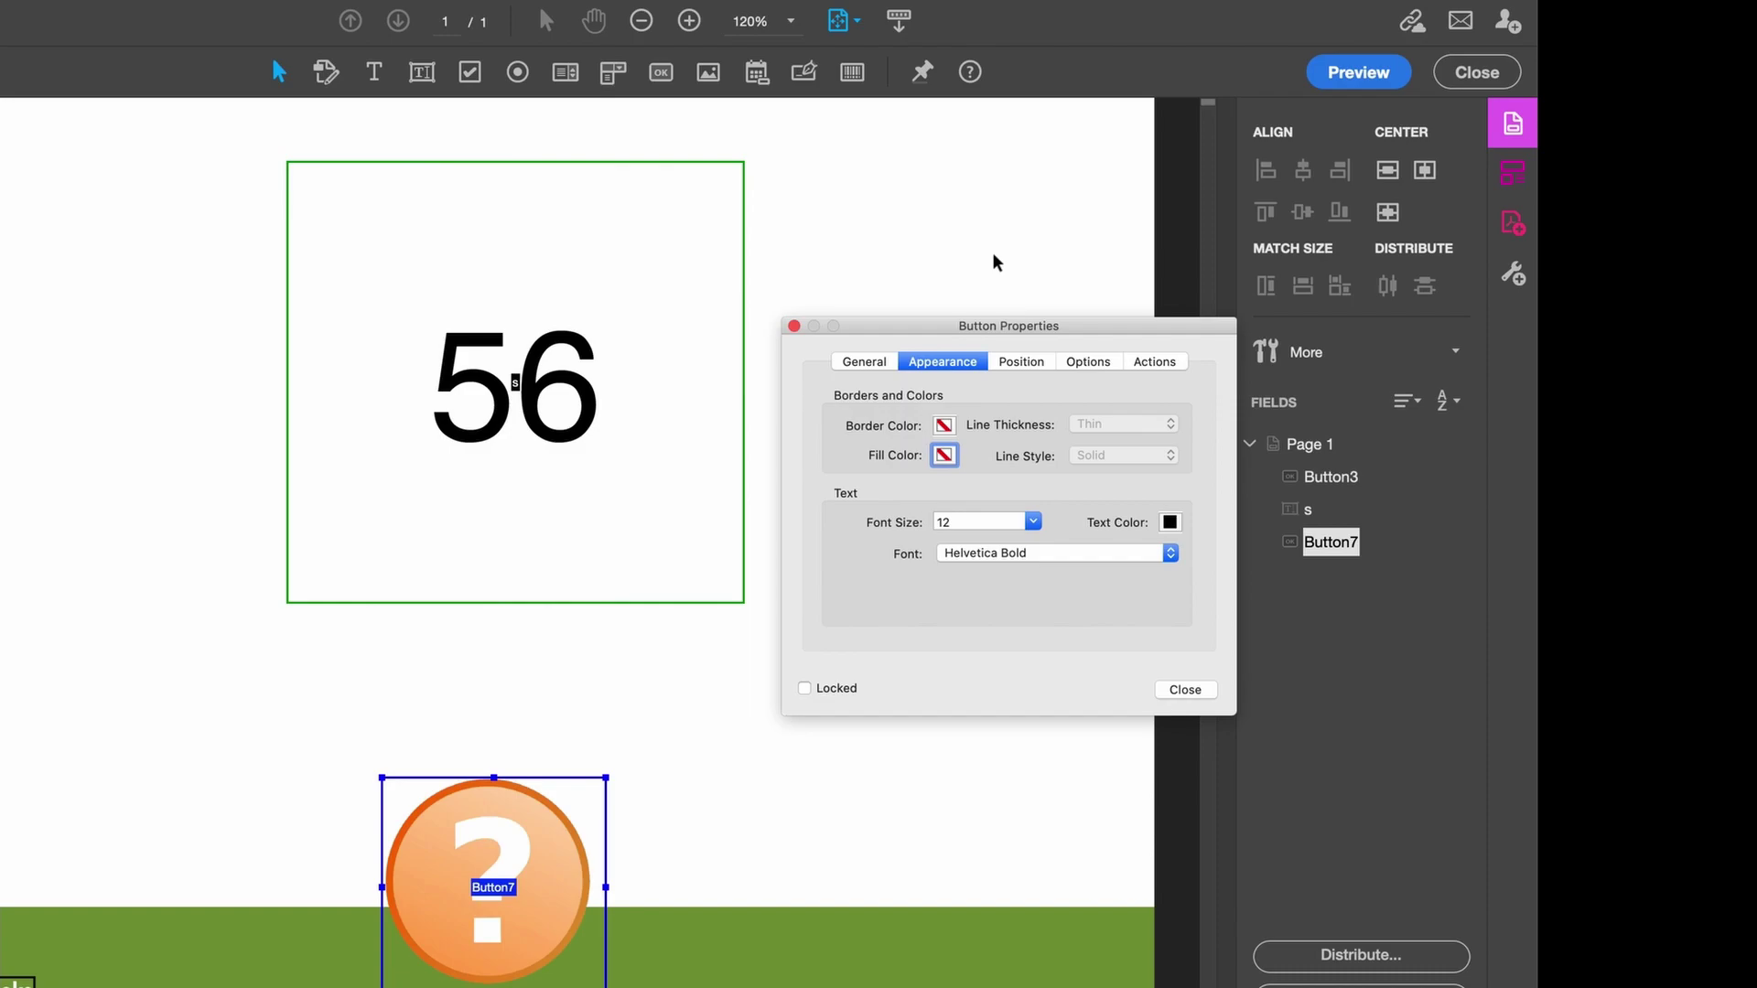
pyautogui.click(1358, 72)
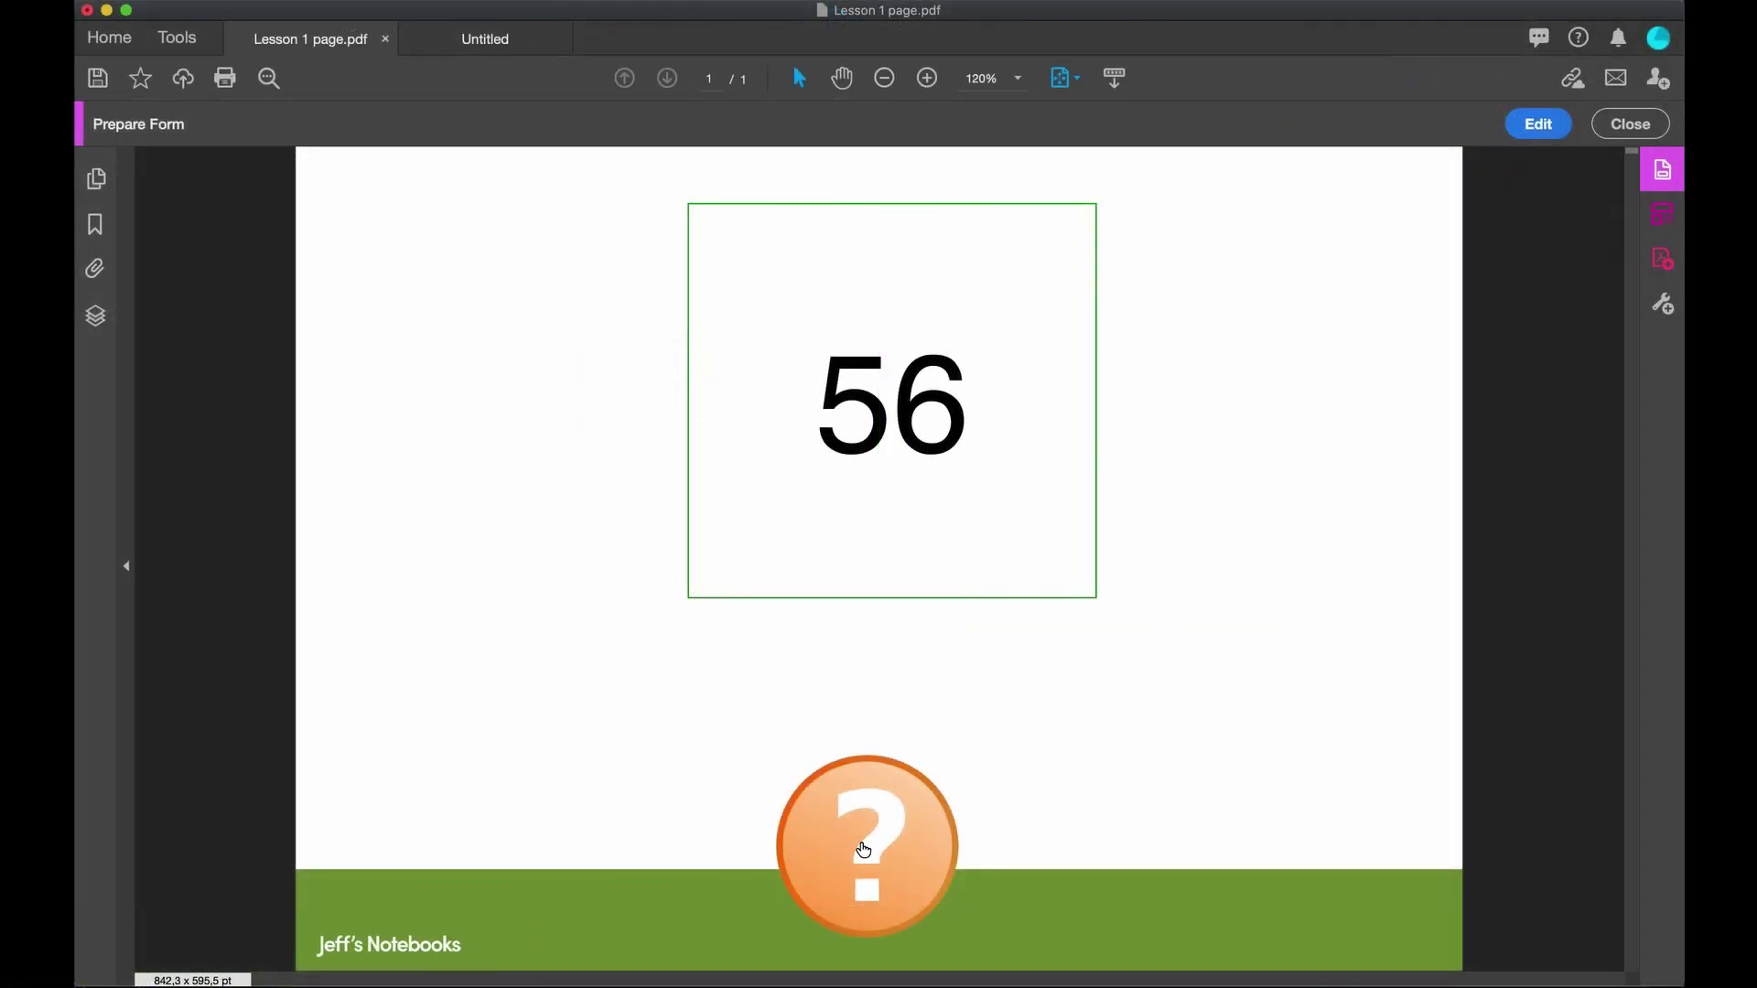
pyautogui.click(865, 856)
# Click the question-mark button eleven times in Preview, getting a new random number each time
pyautogui.click(866, 858)
pyautogui.click(867, 861)
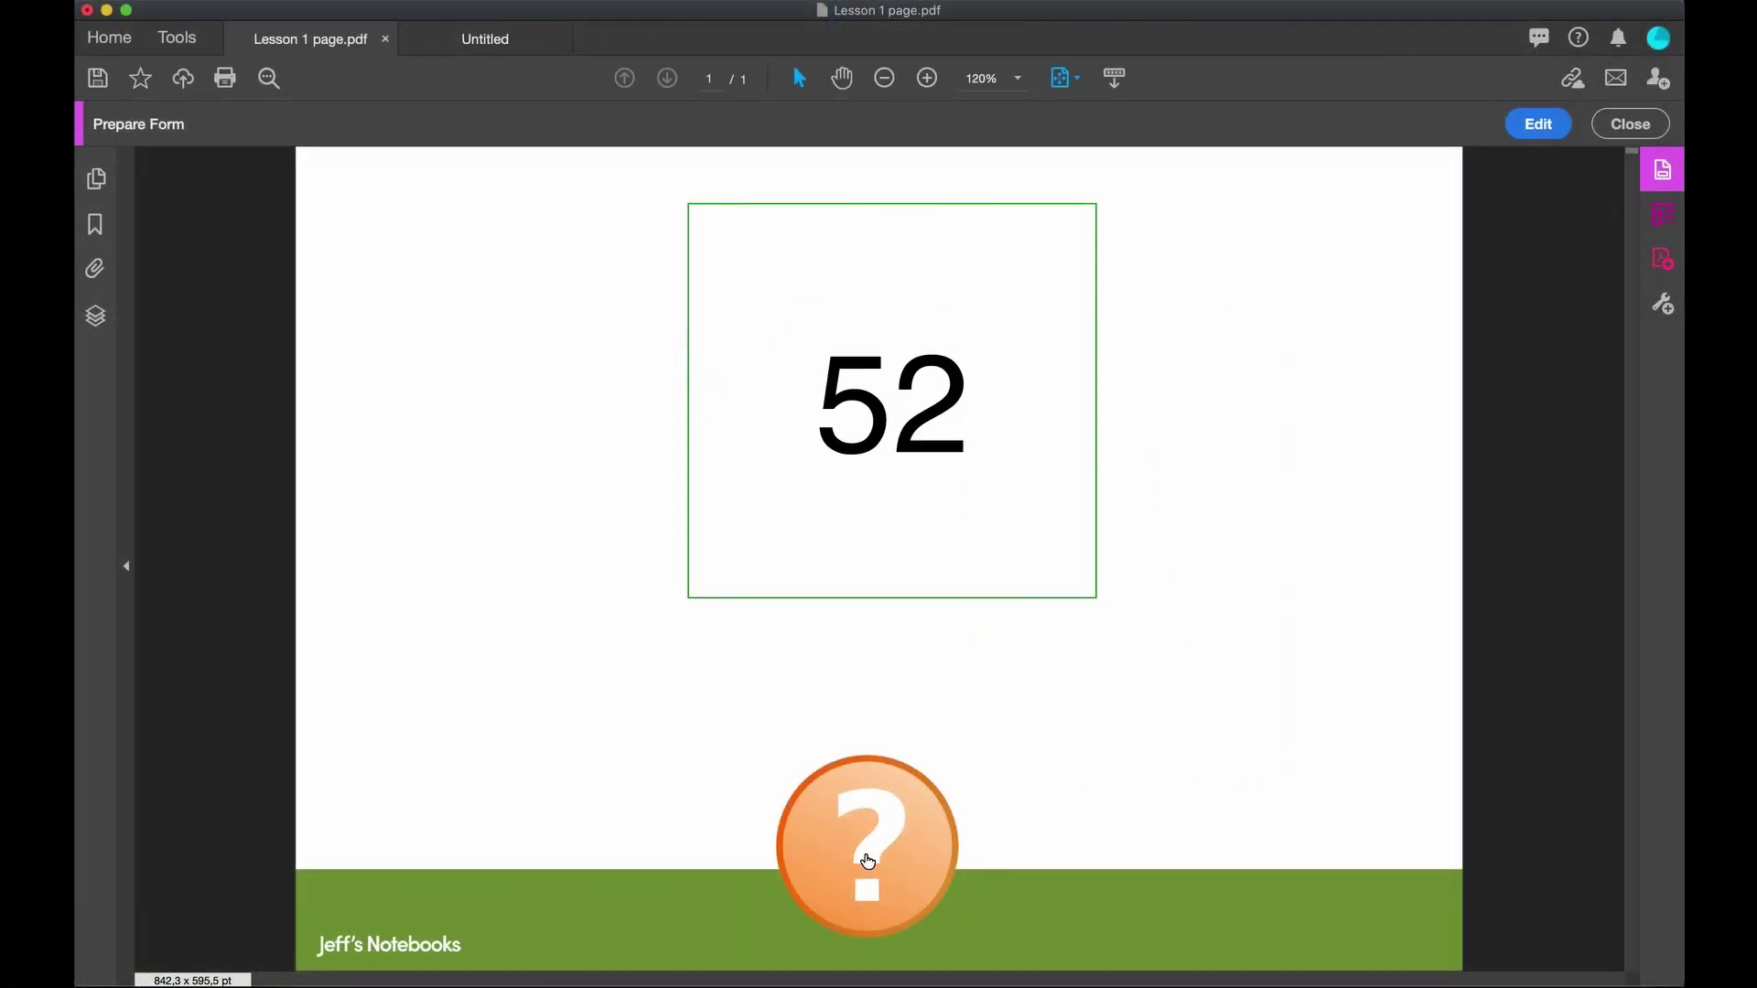
pyautogui.click(869, 859)
pyautogui.click(871, 857)
pyautogui.click(874, 853)
pyautogui.click(874, 851)
pyautogui.click(877, 856)
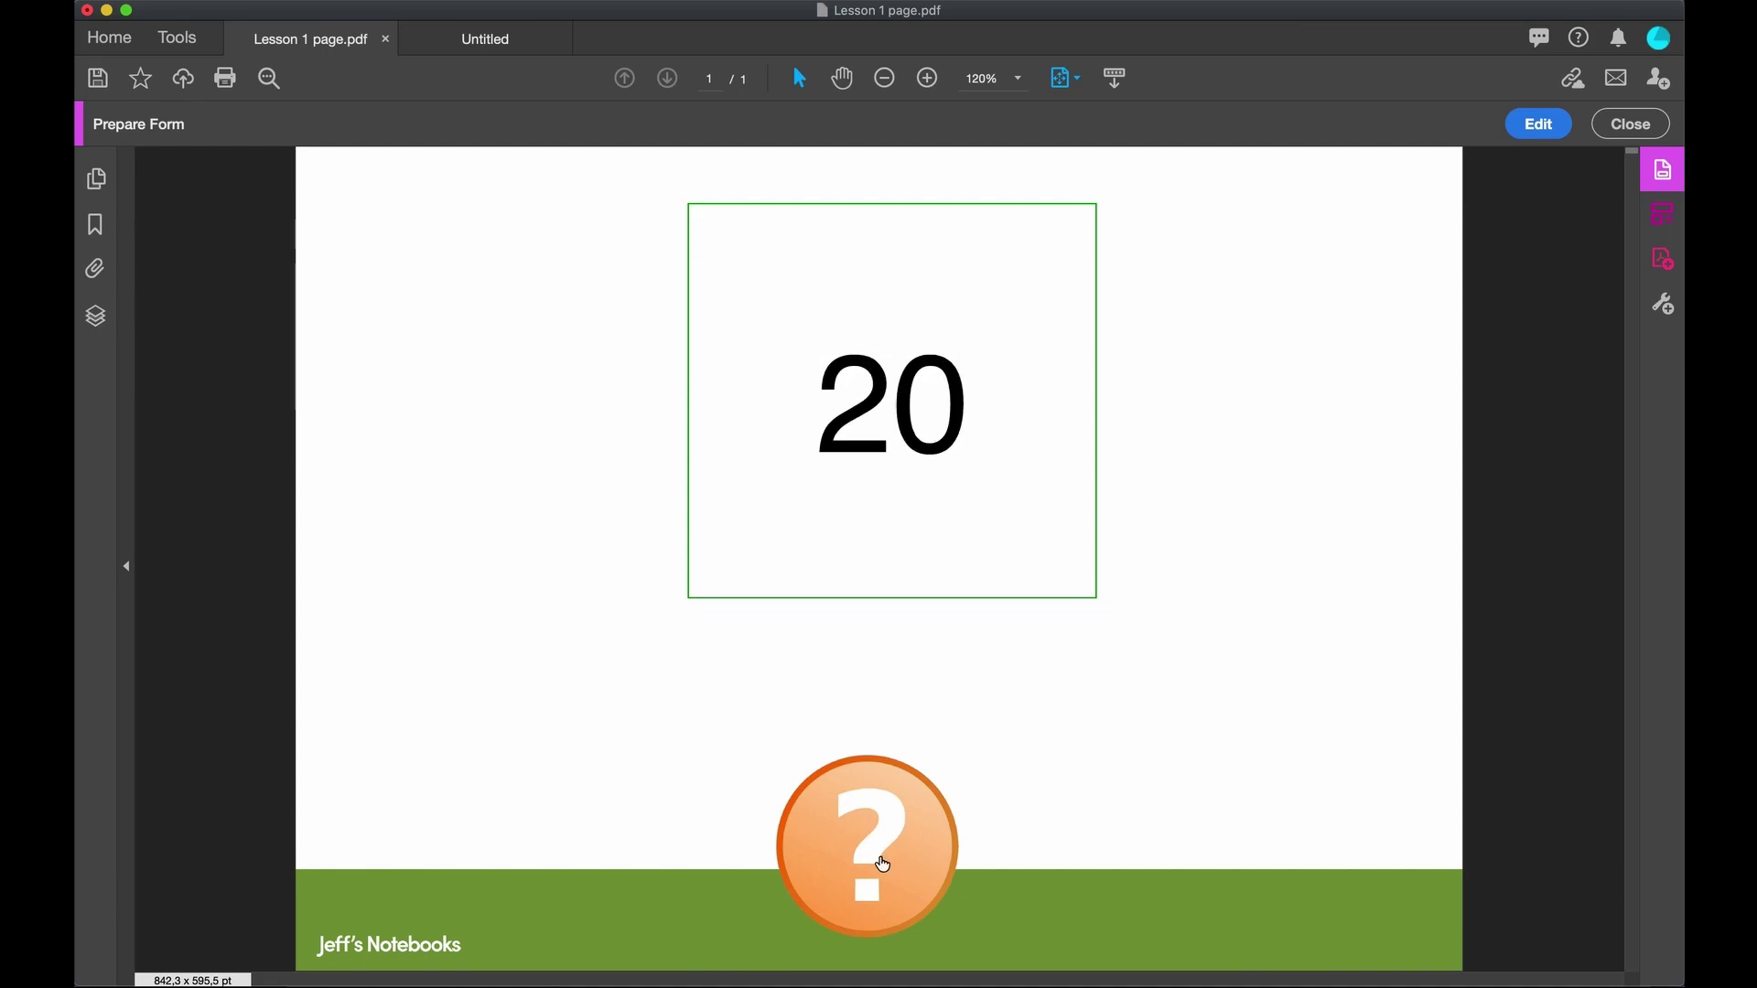
pyautogui.click(879, 843)
pyautogui.click(879, 842)
pyautogui.click(881, 839)
pyautogui.click(881, 839)
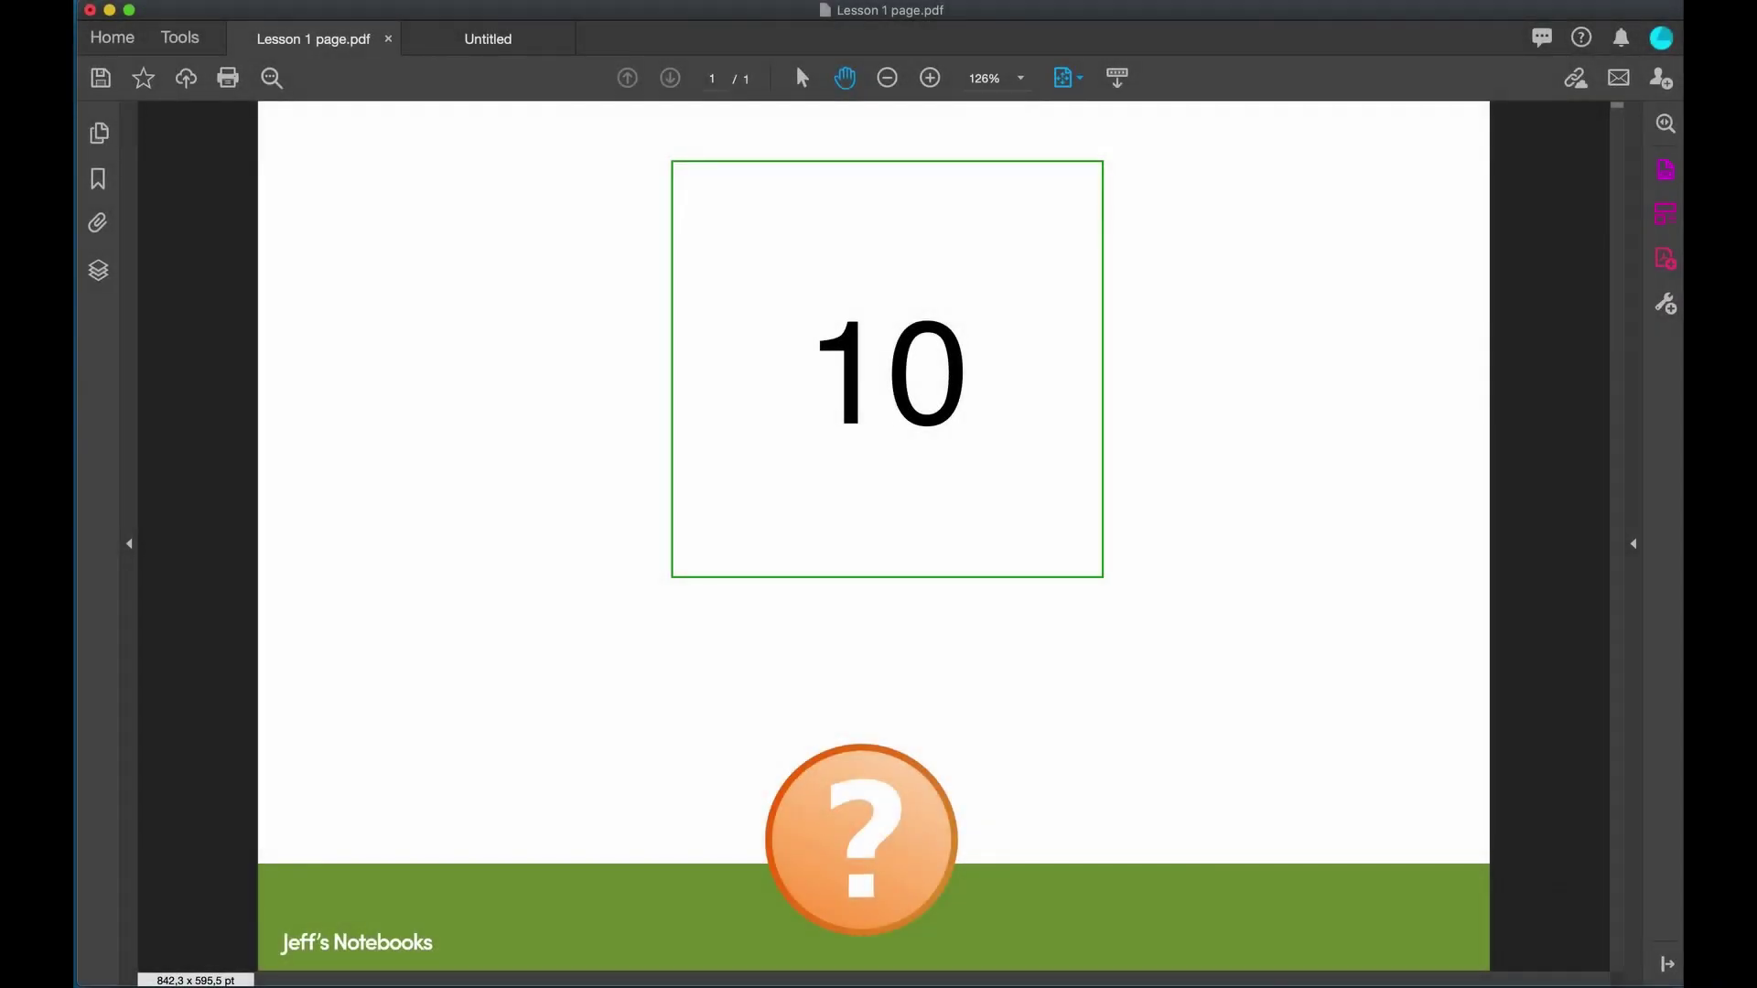
# Change the question-mark button's JavaScript multiplier from (10) to (20)
pyautogui.click(1666, 170)
pyautogui.rightClick(753, 791)
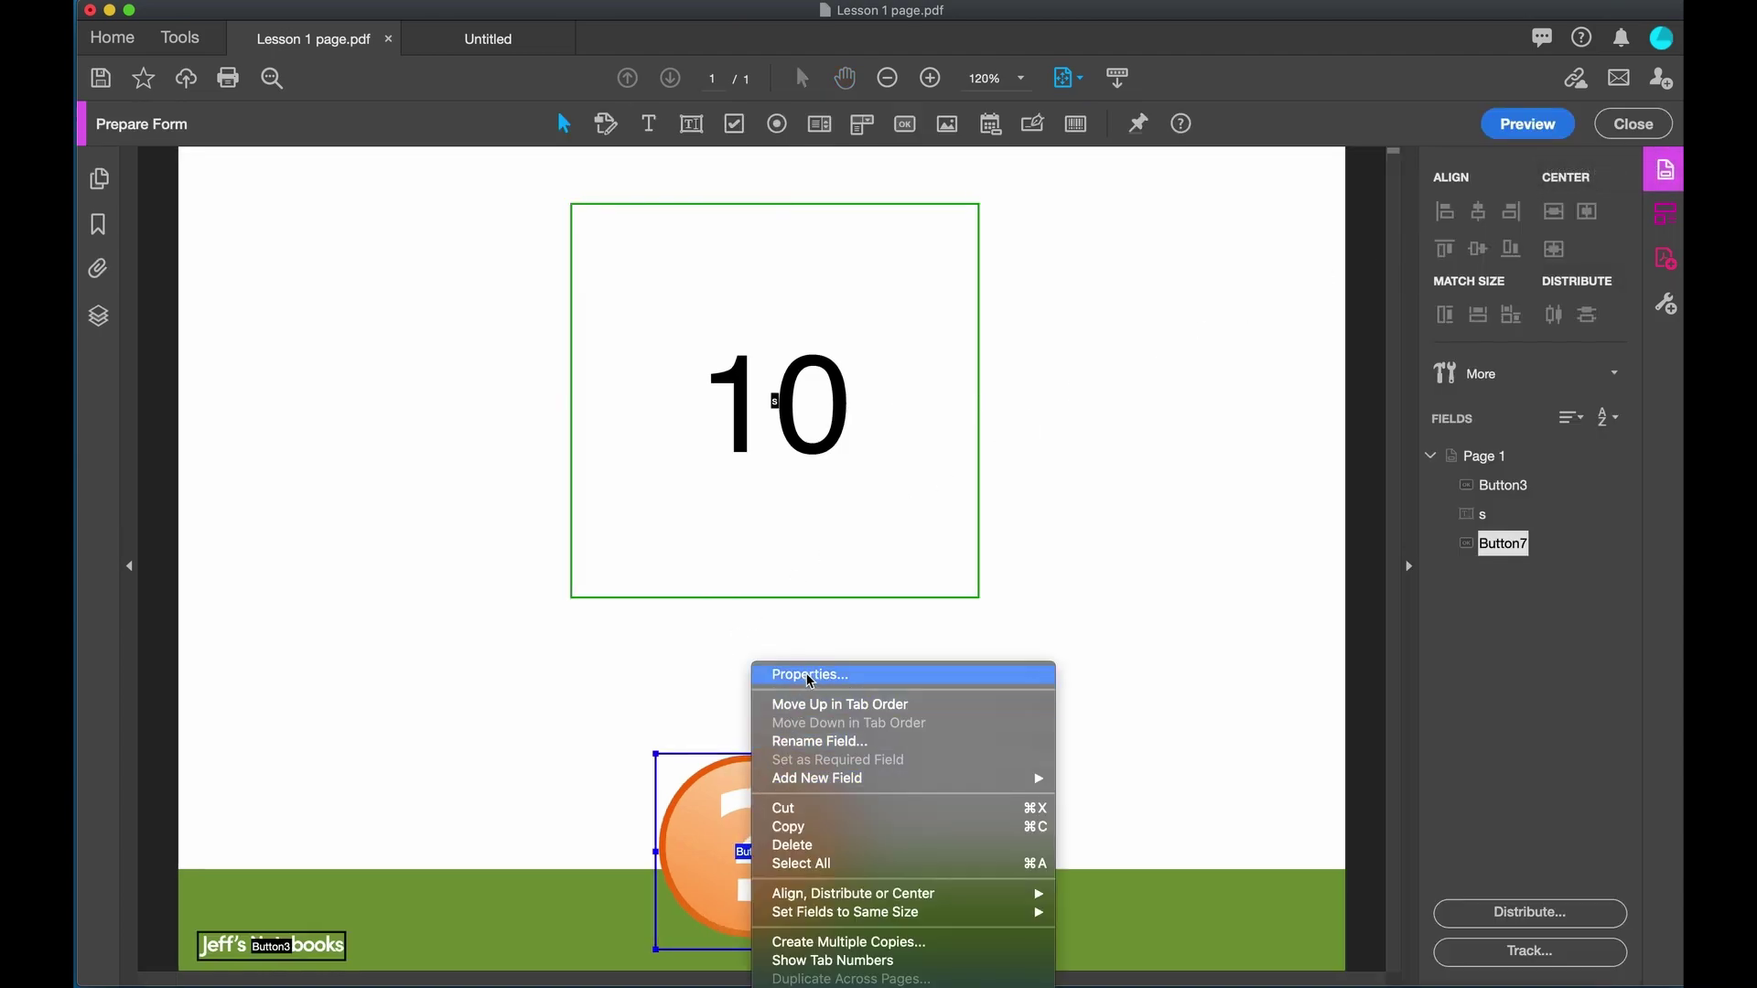
pyautogui.click(835, 675)
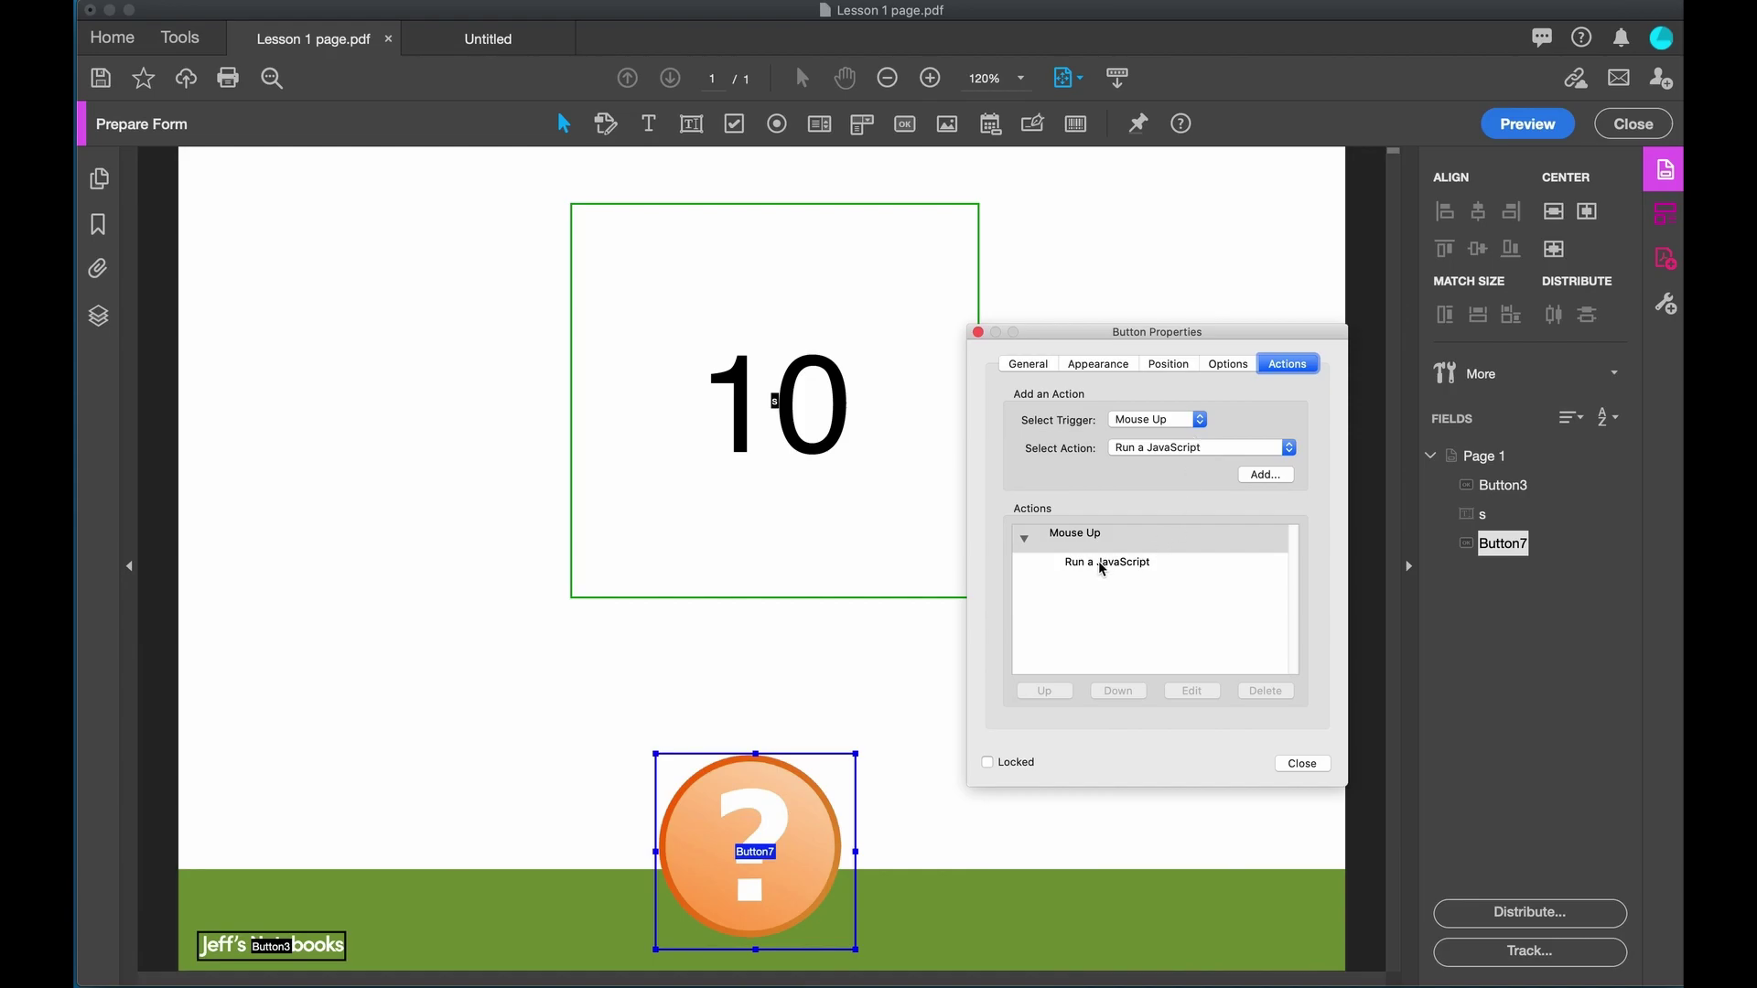
pyautogui.click(1101, 564)
pyautogui.click(1191, 691)
pyautogui.press('BackSpace')
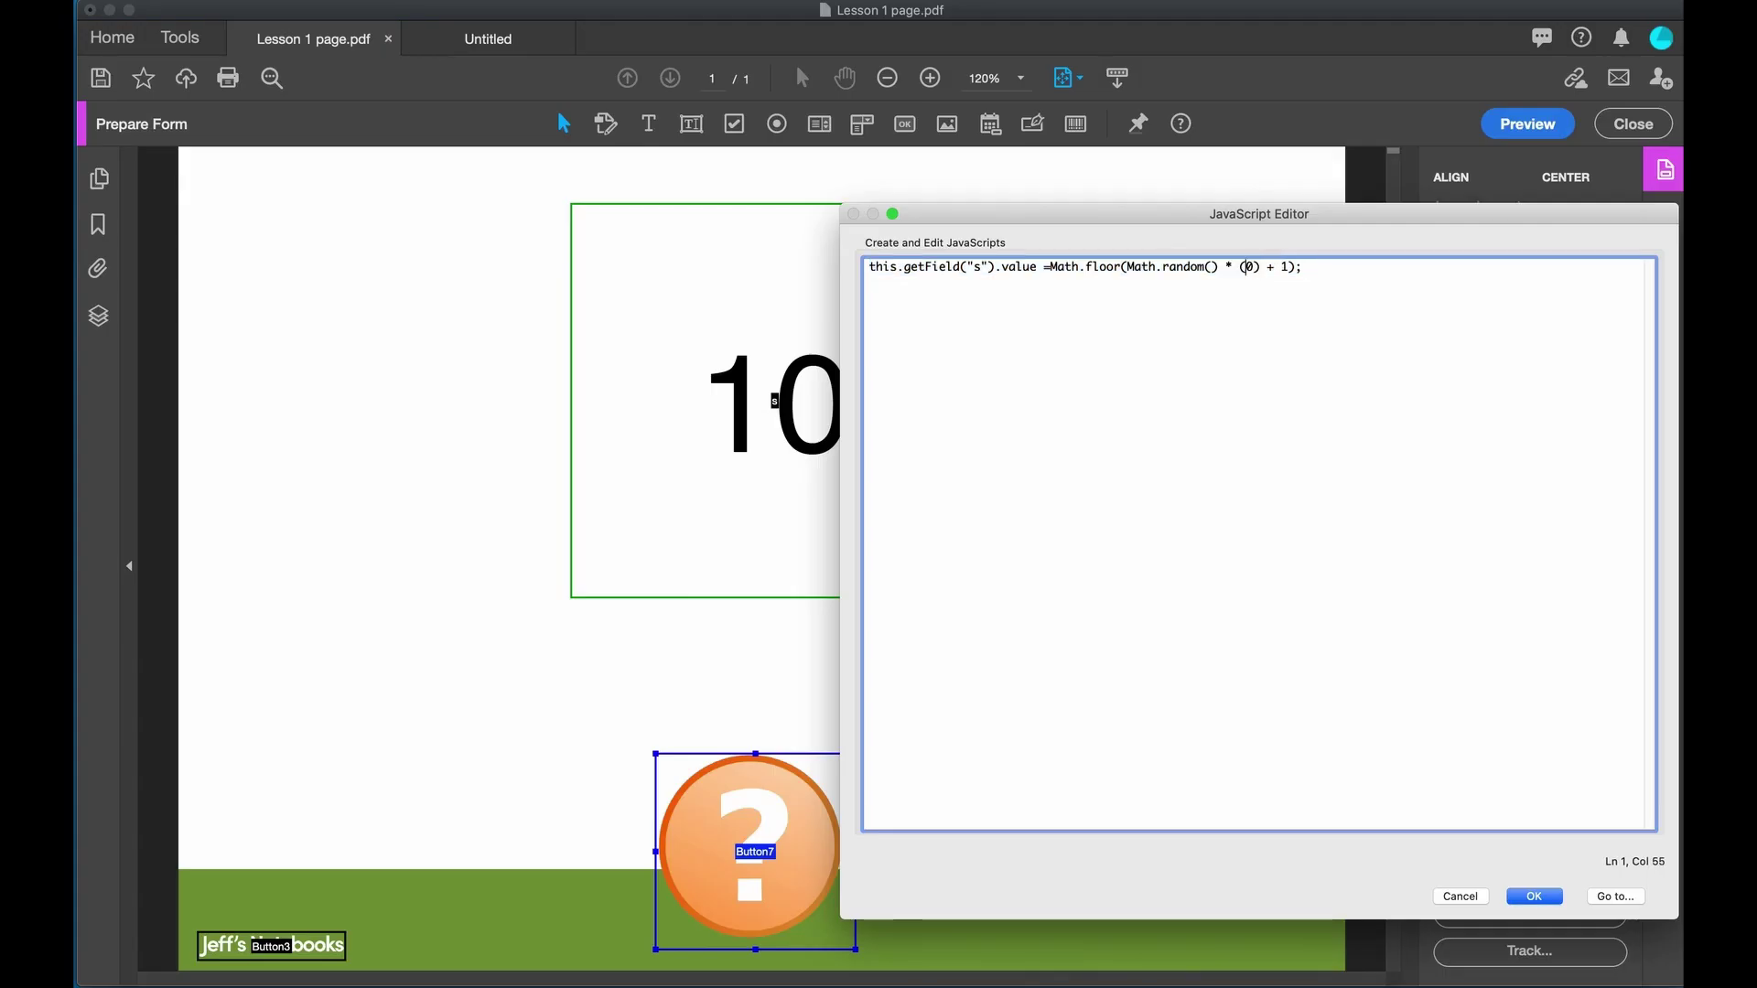
pyautogui.write('2')
pyautogui.click(1534, 897)
# Preview and test the button, getting 9, 2, 7, 19, 9 and 8
pyautogui.click(1622, 129)
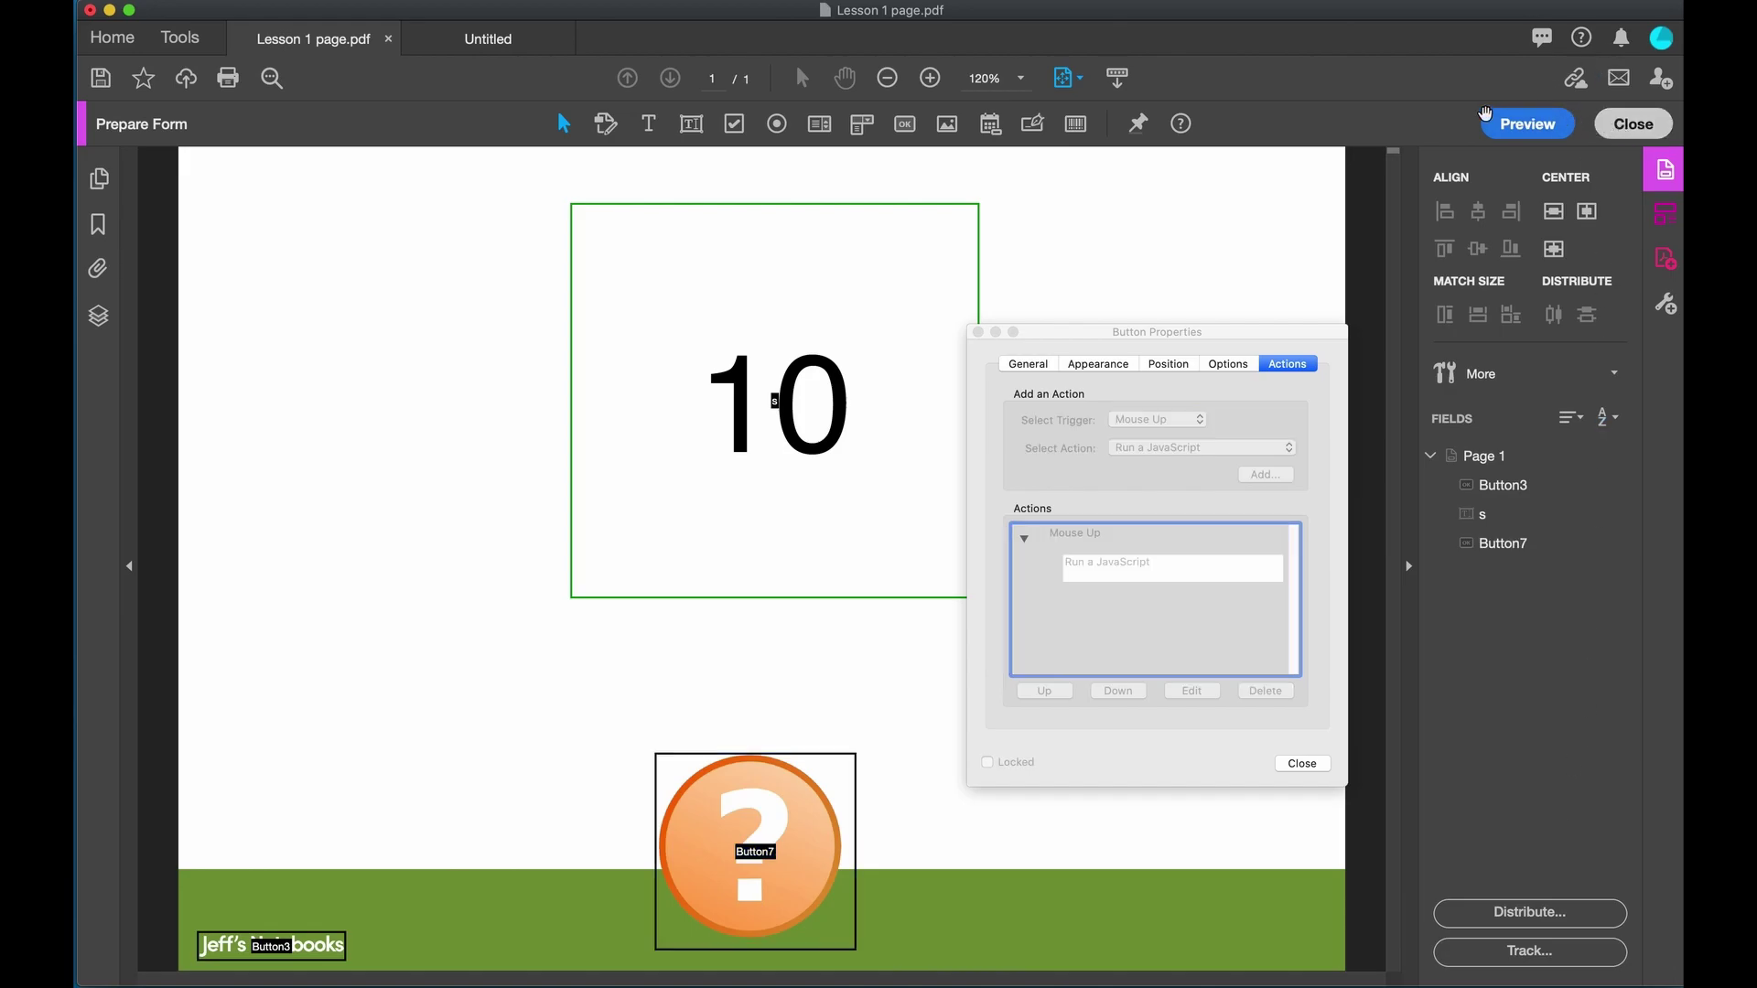
pyautogui.click(821, 839)
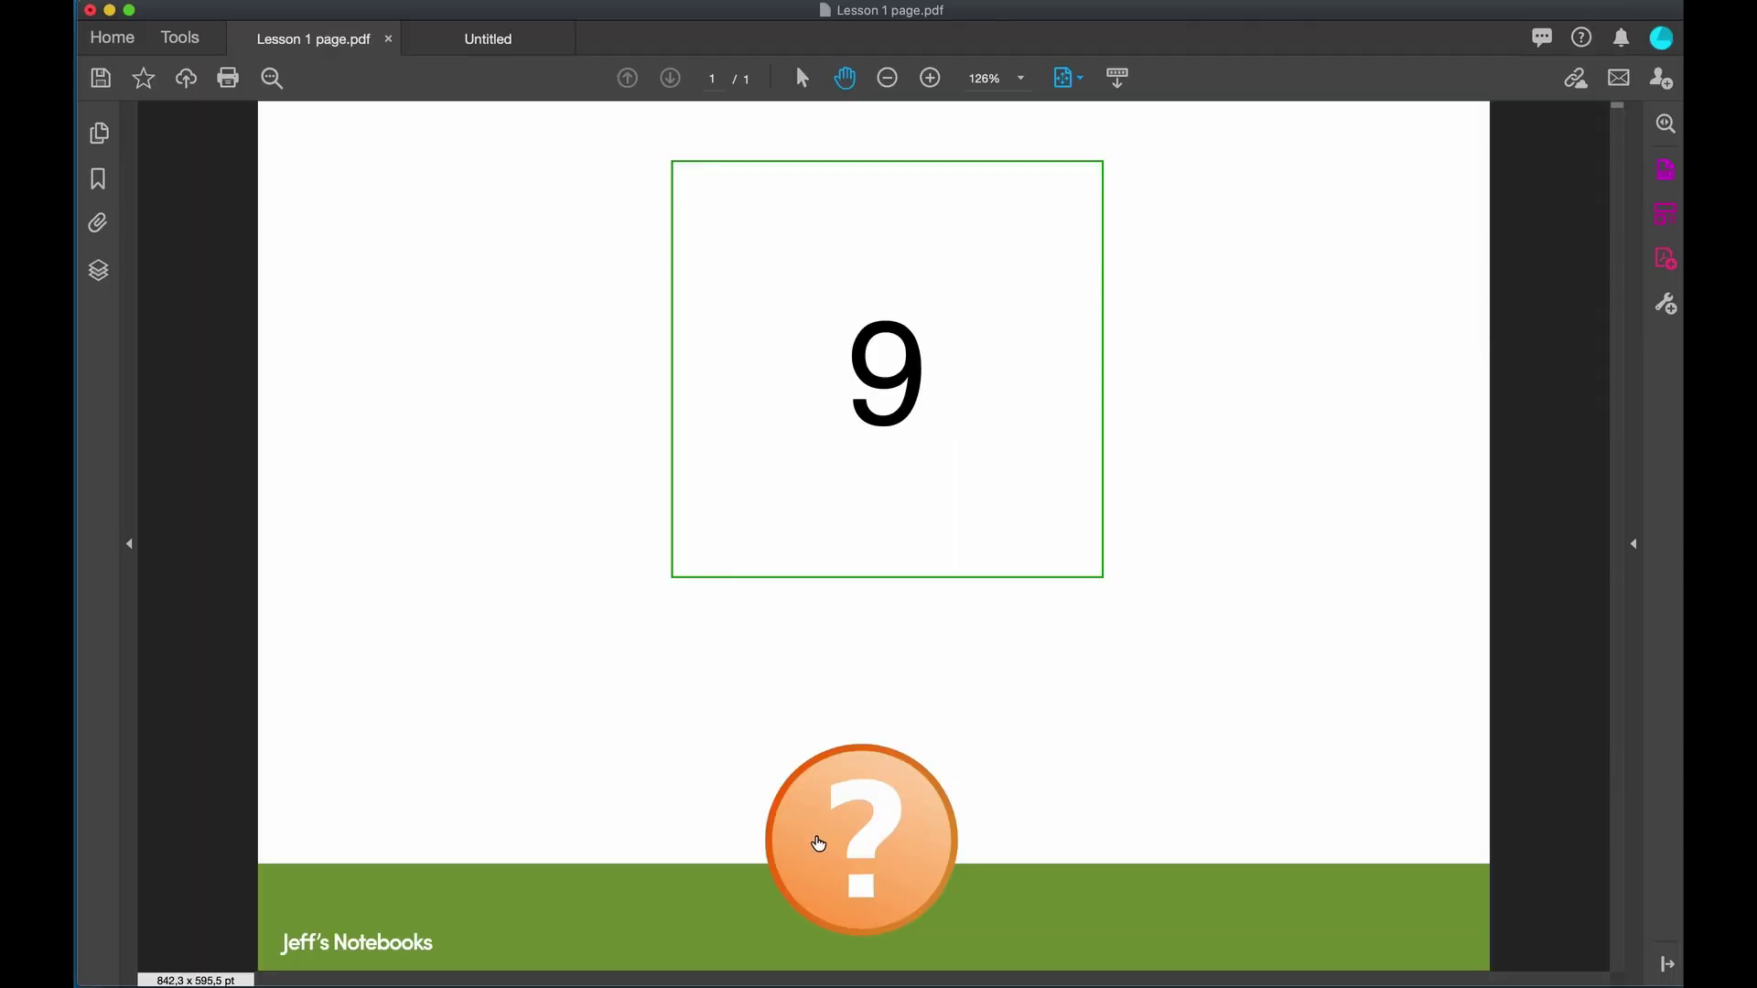
pyautogui.click(823, 850)
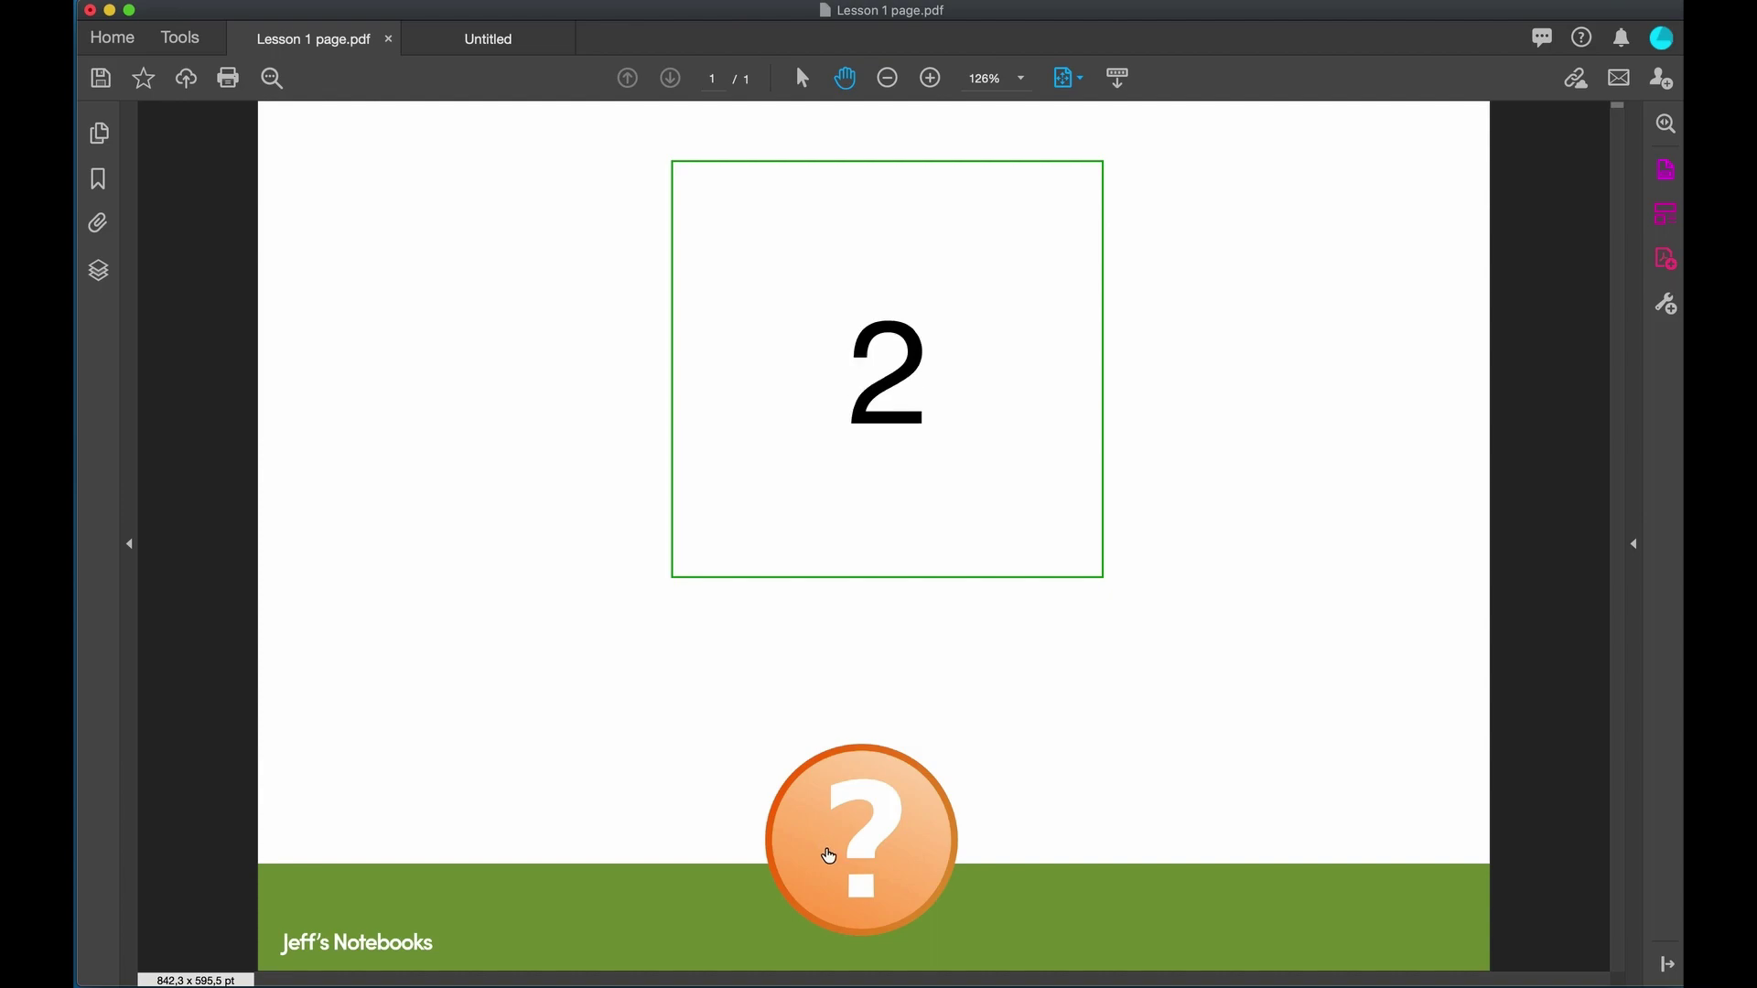
pyautogui.click(827, 856)
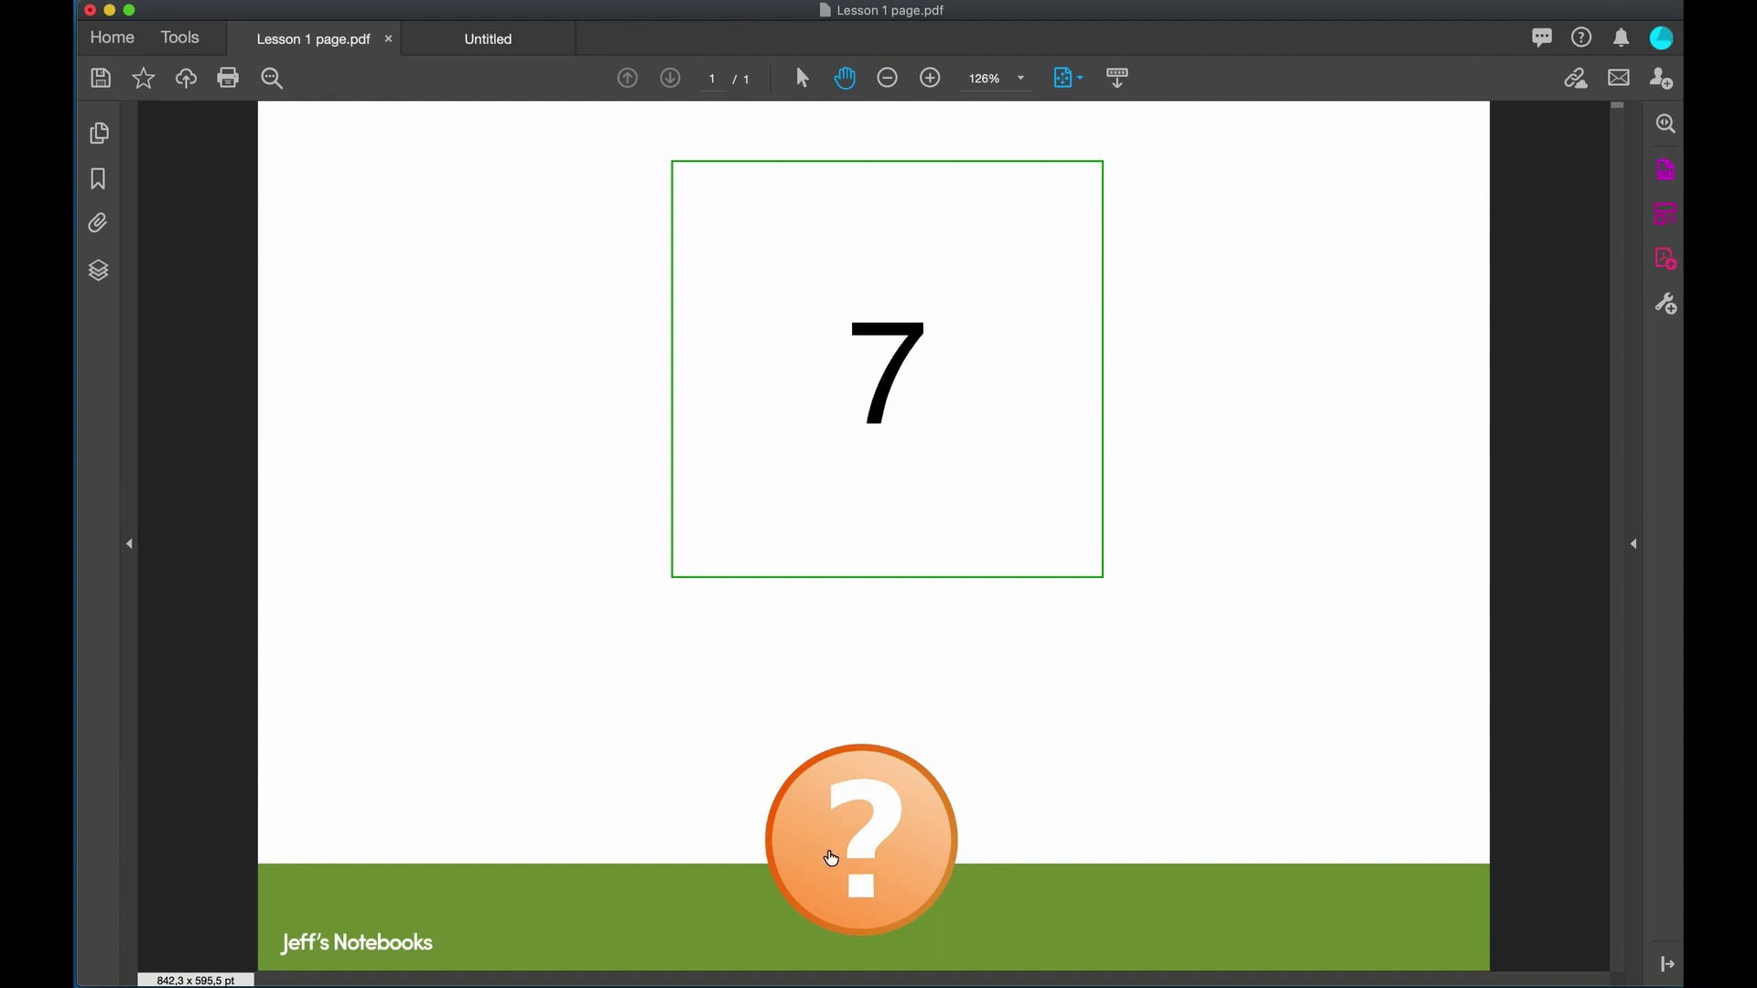
pyautogui.click(837, 860)
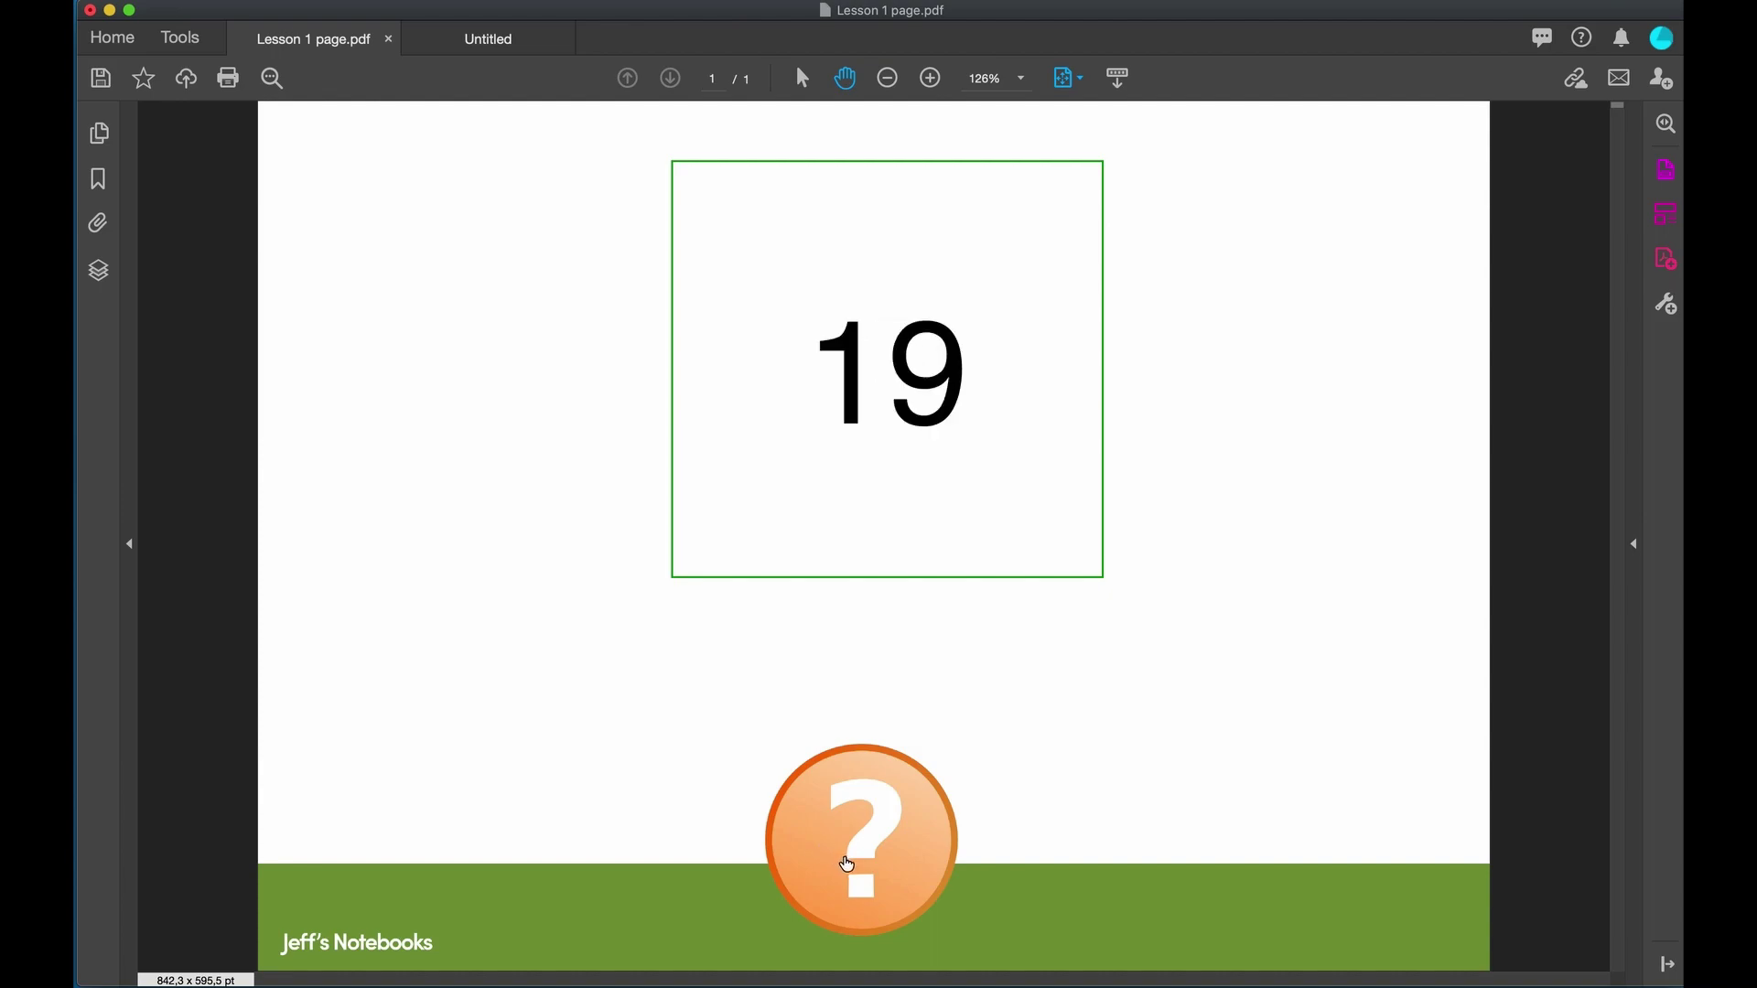
pyautogui.click(842, 863)
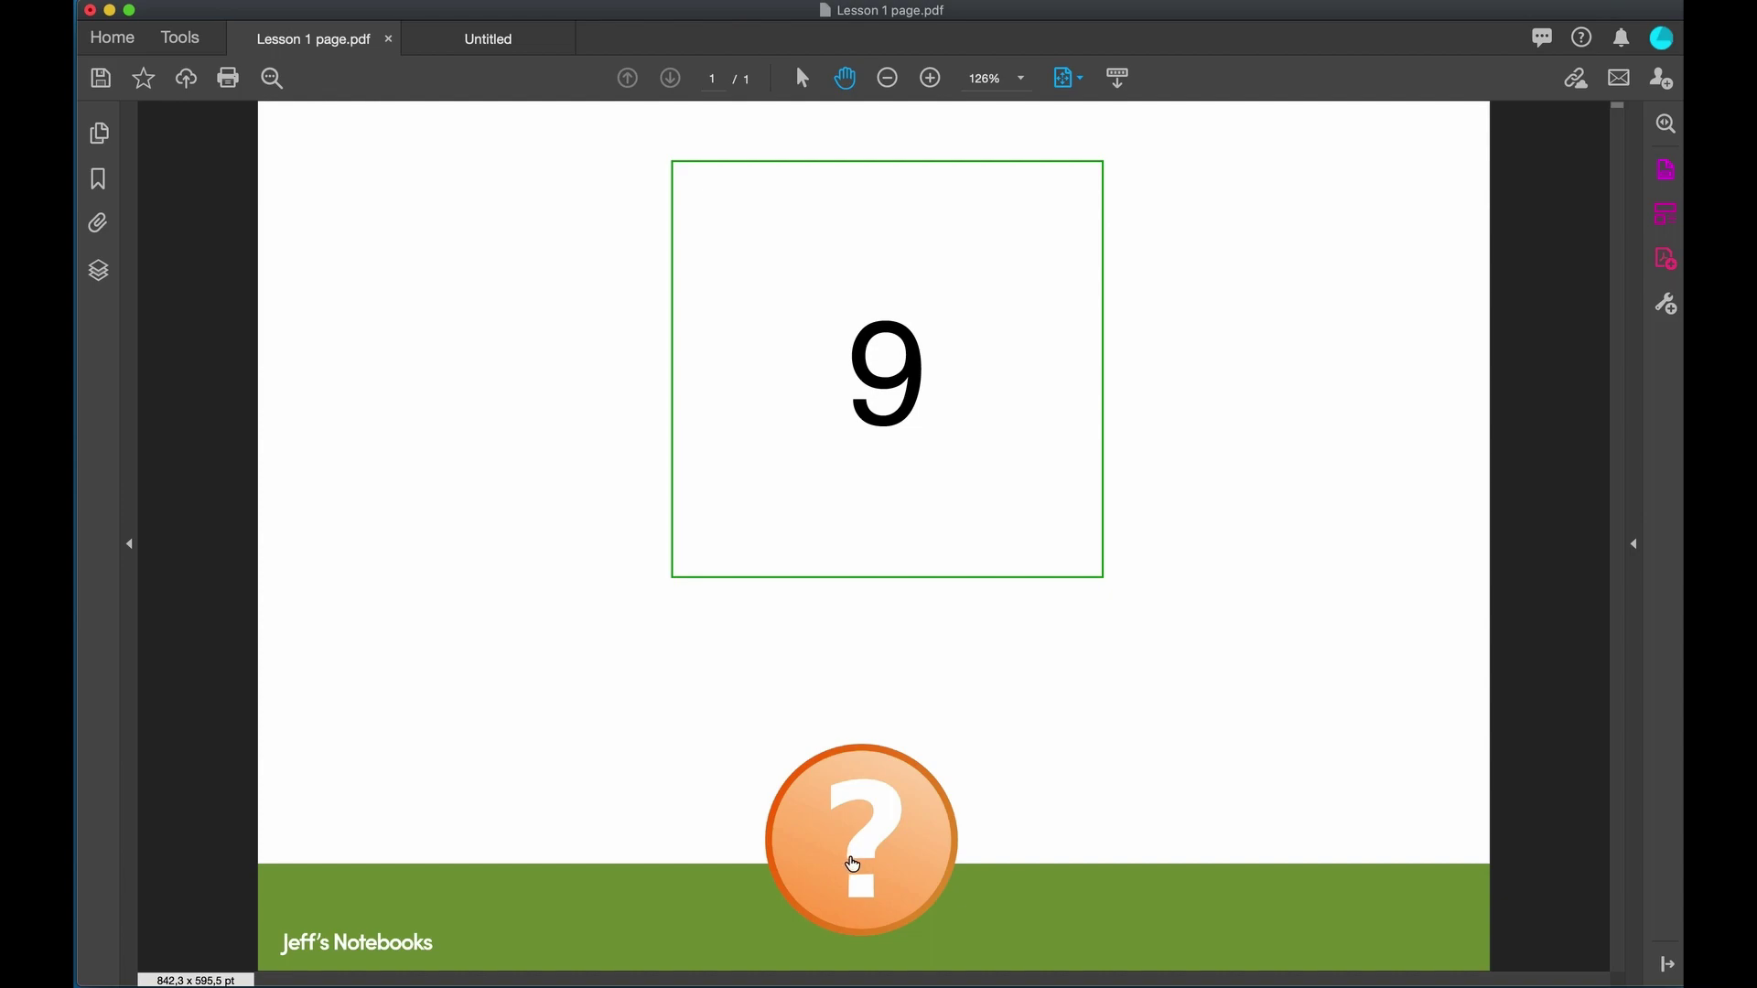
pyautogui.click(850, 865)
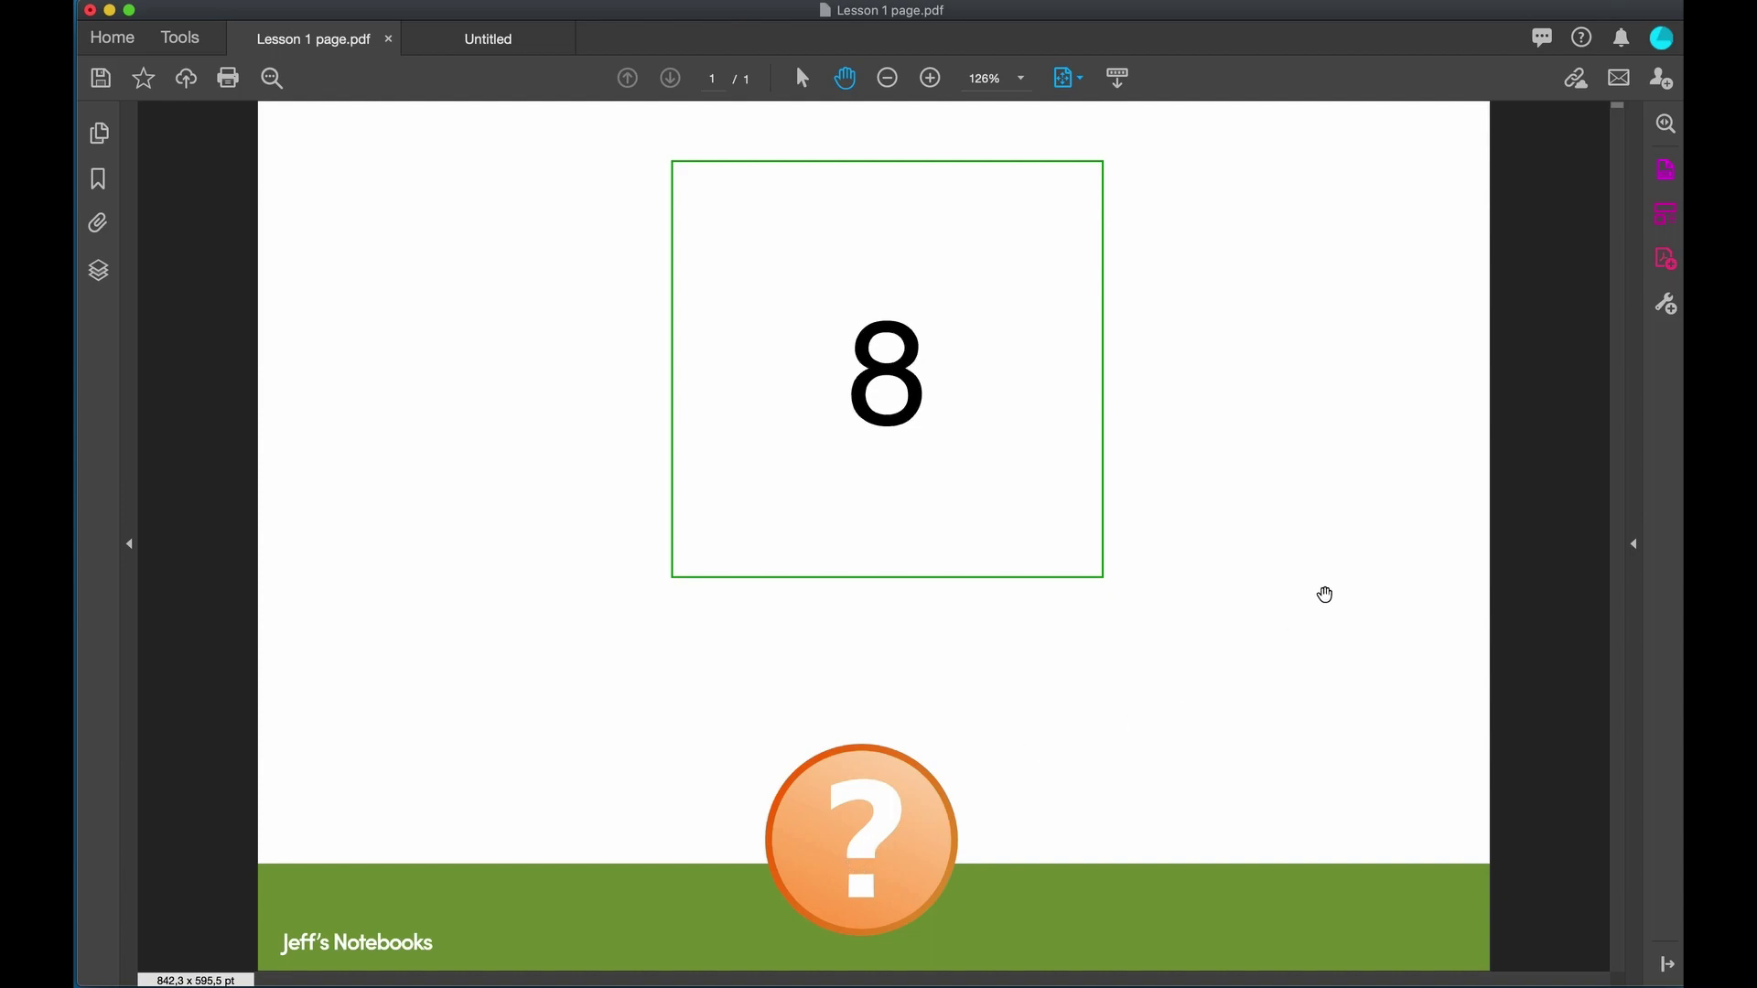
pyautogui.click(1667, 170)
# Edit the button script's (20) multiplier, replacing the 2 with 10 to widen the range
pyautogui.rightClick(729, 800)
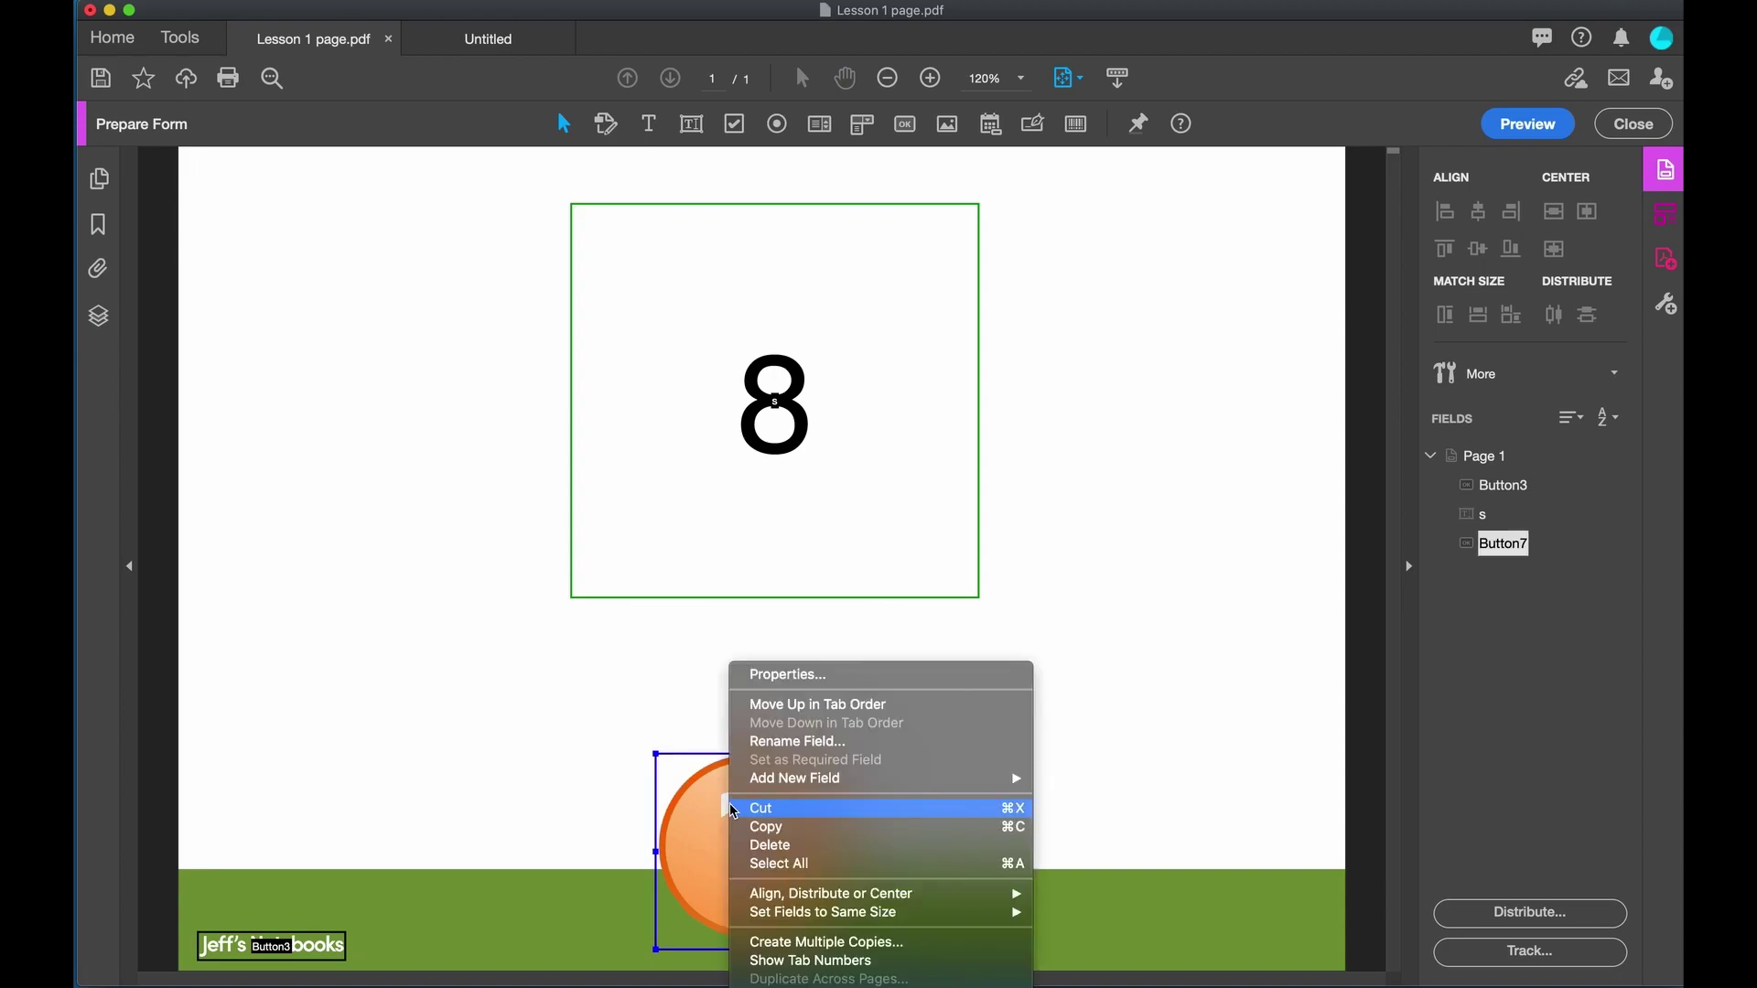
pyautogui.click(823, 672)
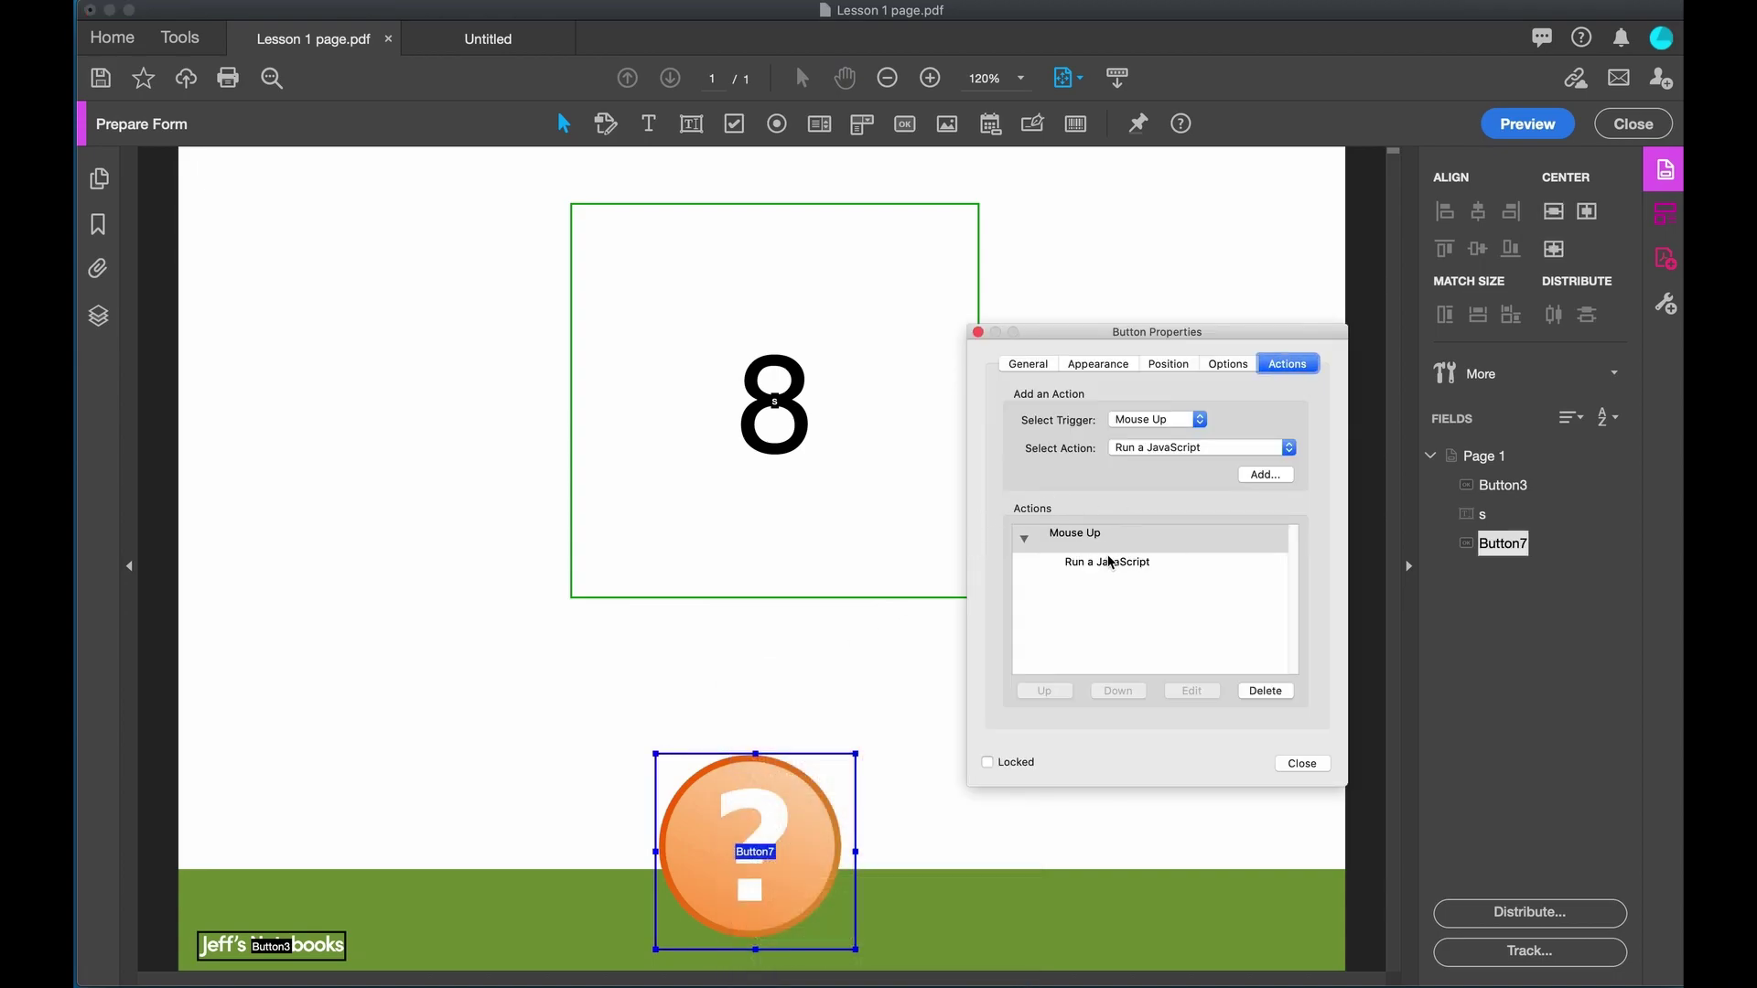
pyautogui.click(1109, 562)
pyautogui.click(1191, 691)
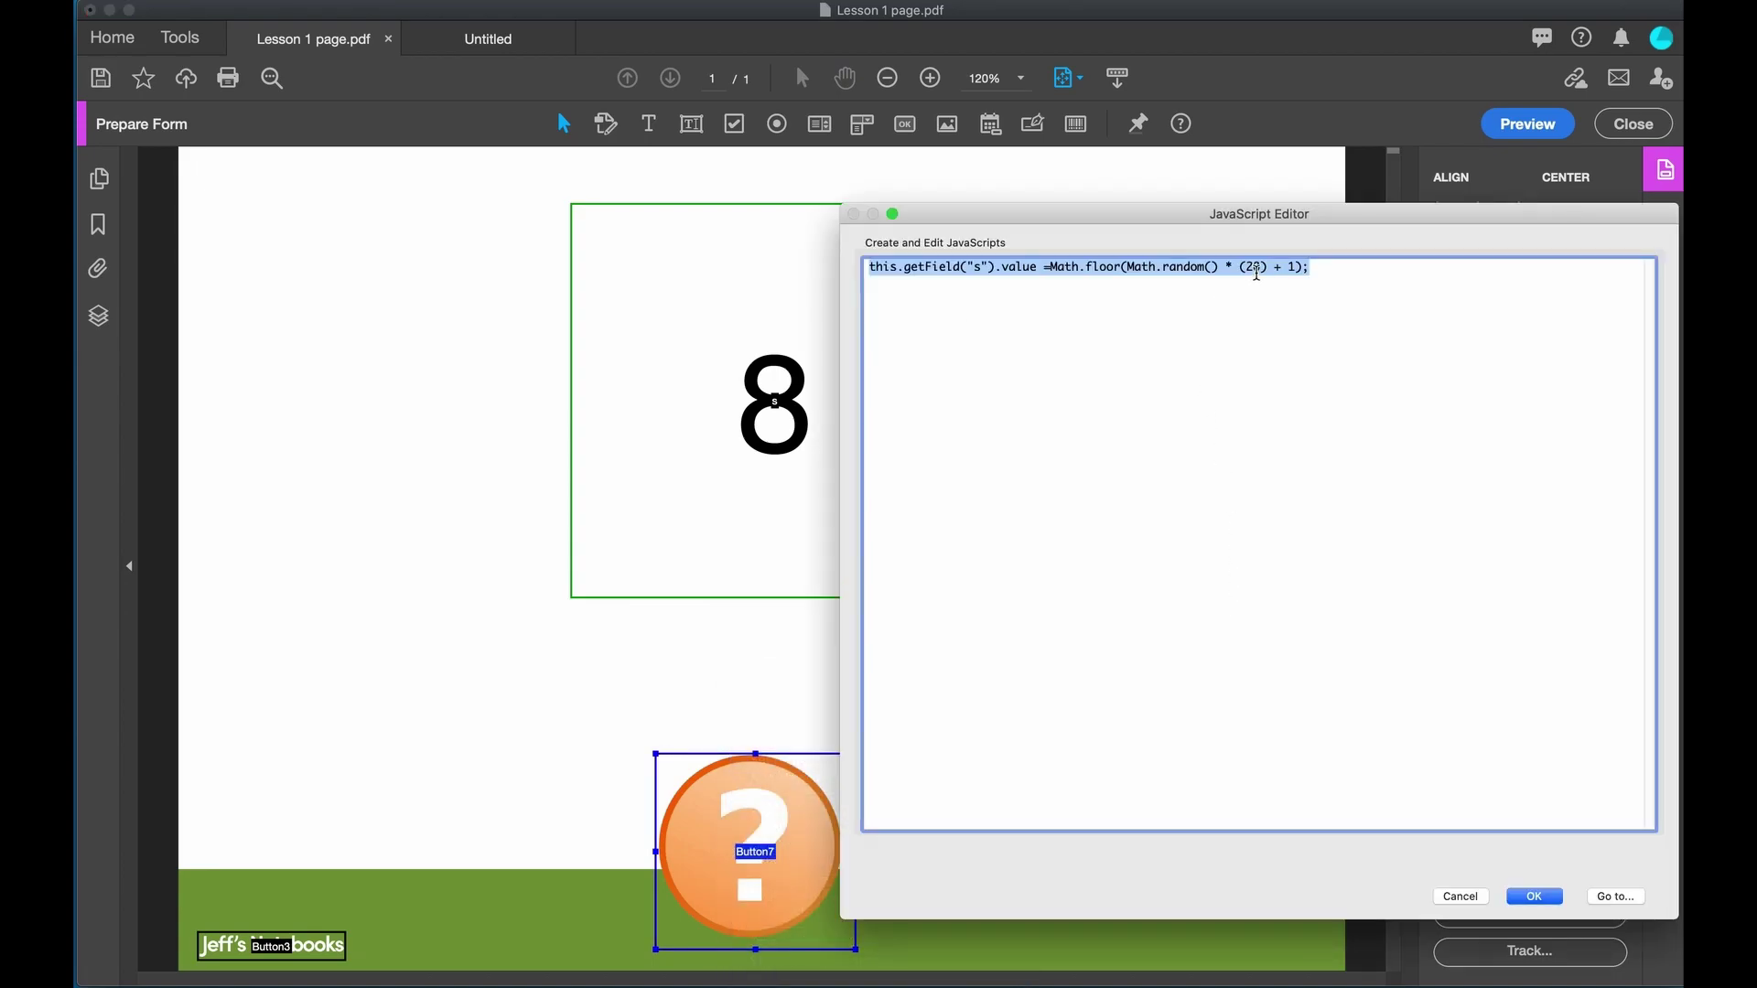
pyautogui.click(1254, 268)
pyautogui.press('BackSpace')
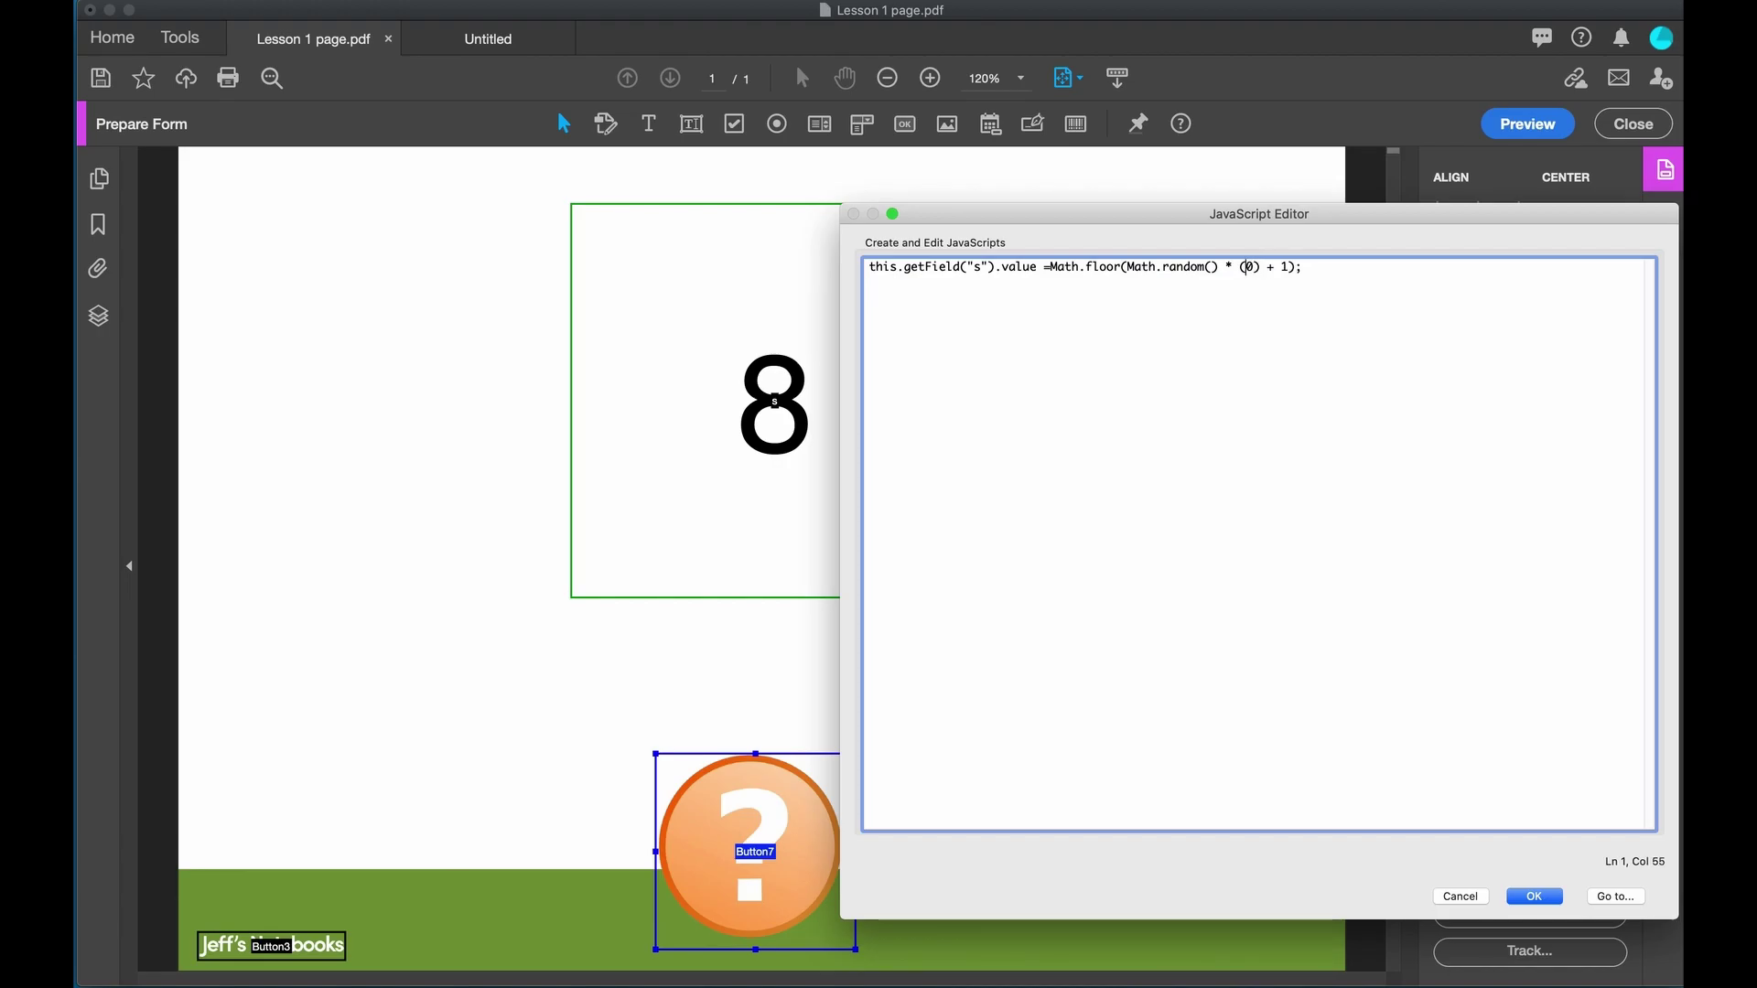
pyautogui.write('10')
pyautogui.click(1535, 896)
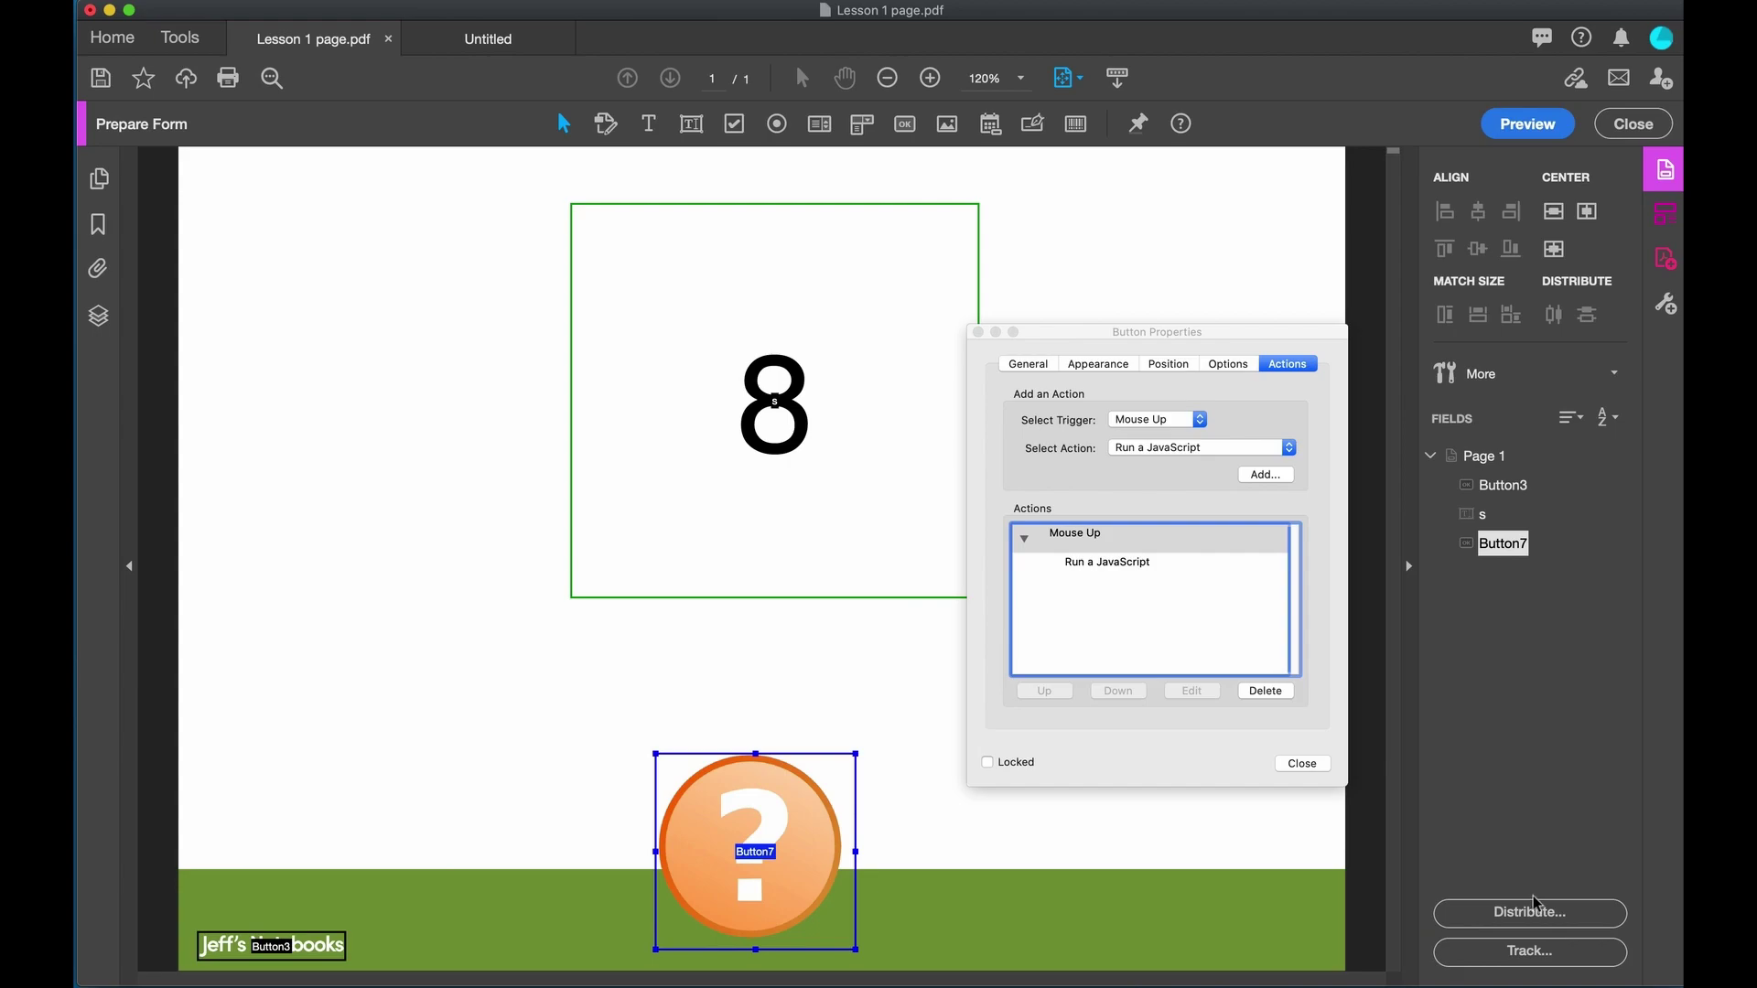
# Preview the form and click the question-mark button repeatedly, getting numbers like 48 and 69
pyautogui.click(1527, 123)
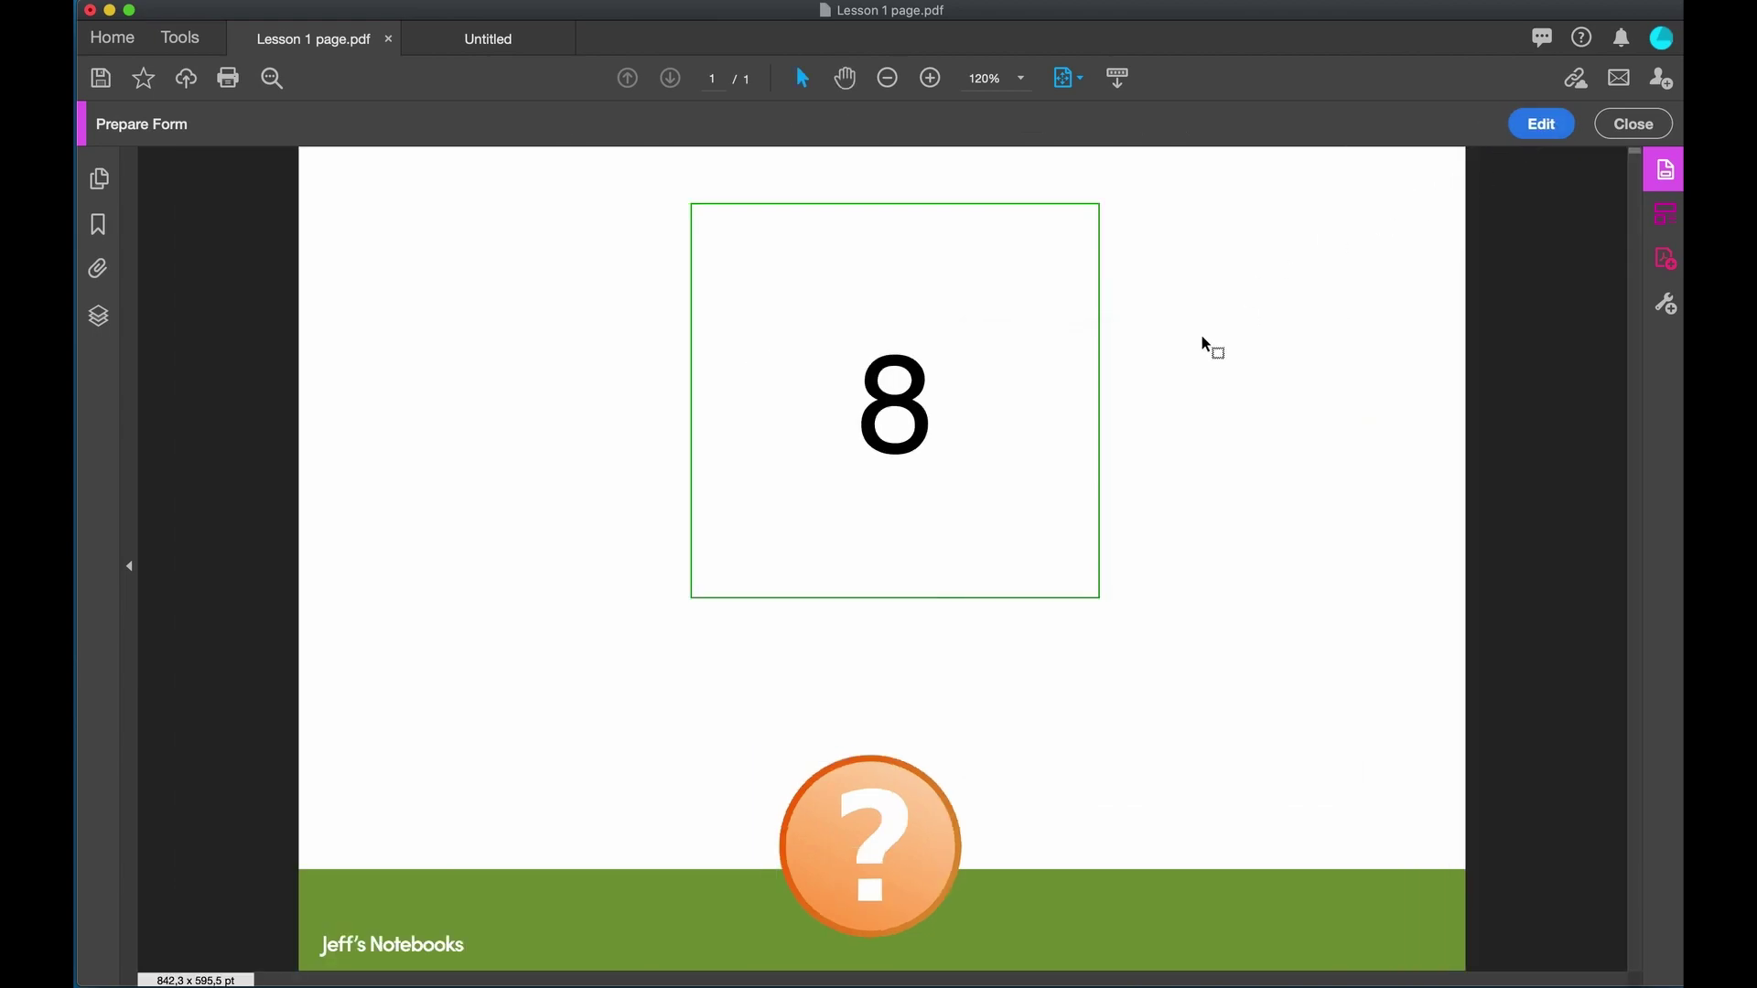
pyautogui.click(861, 825)
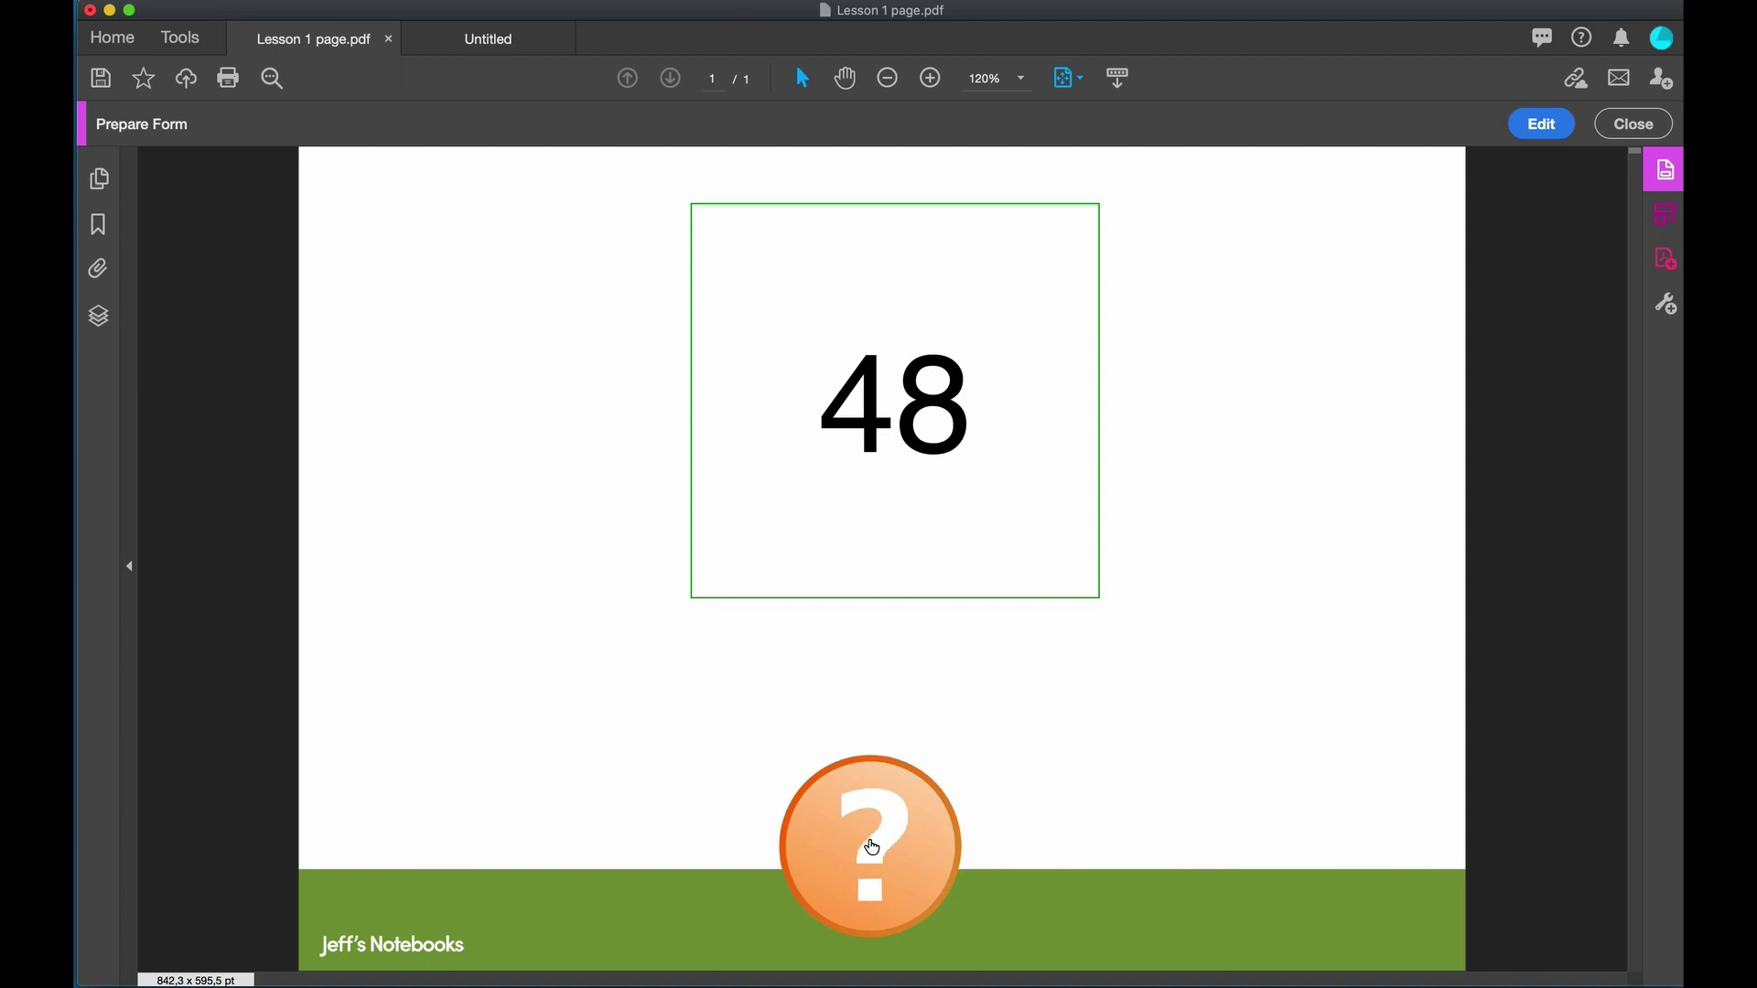
pyautogui.click(865, 855)
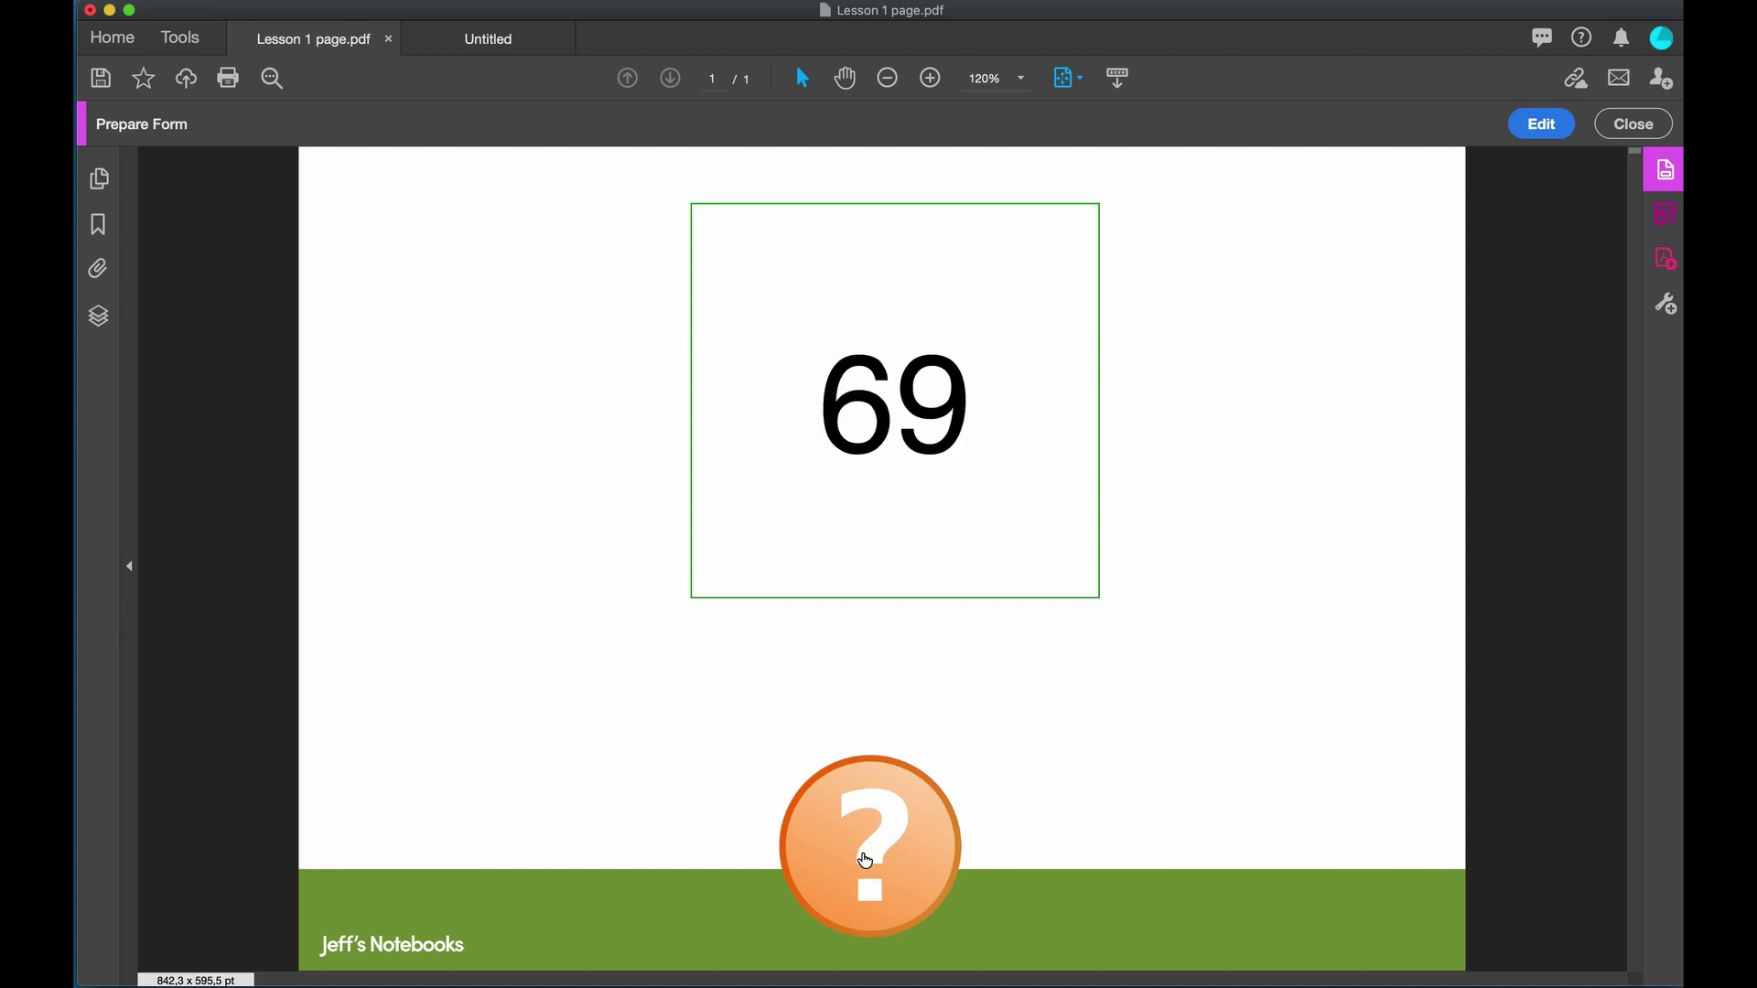
pyautogui.click(868, 859)
pyautogui.click(887, 847)
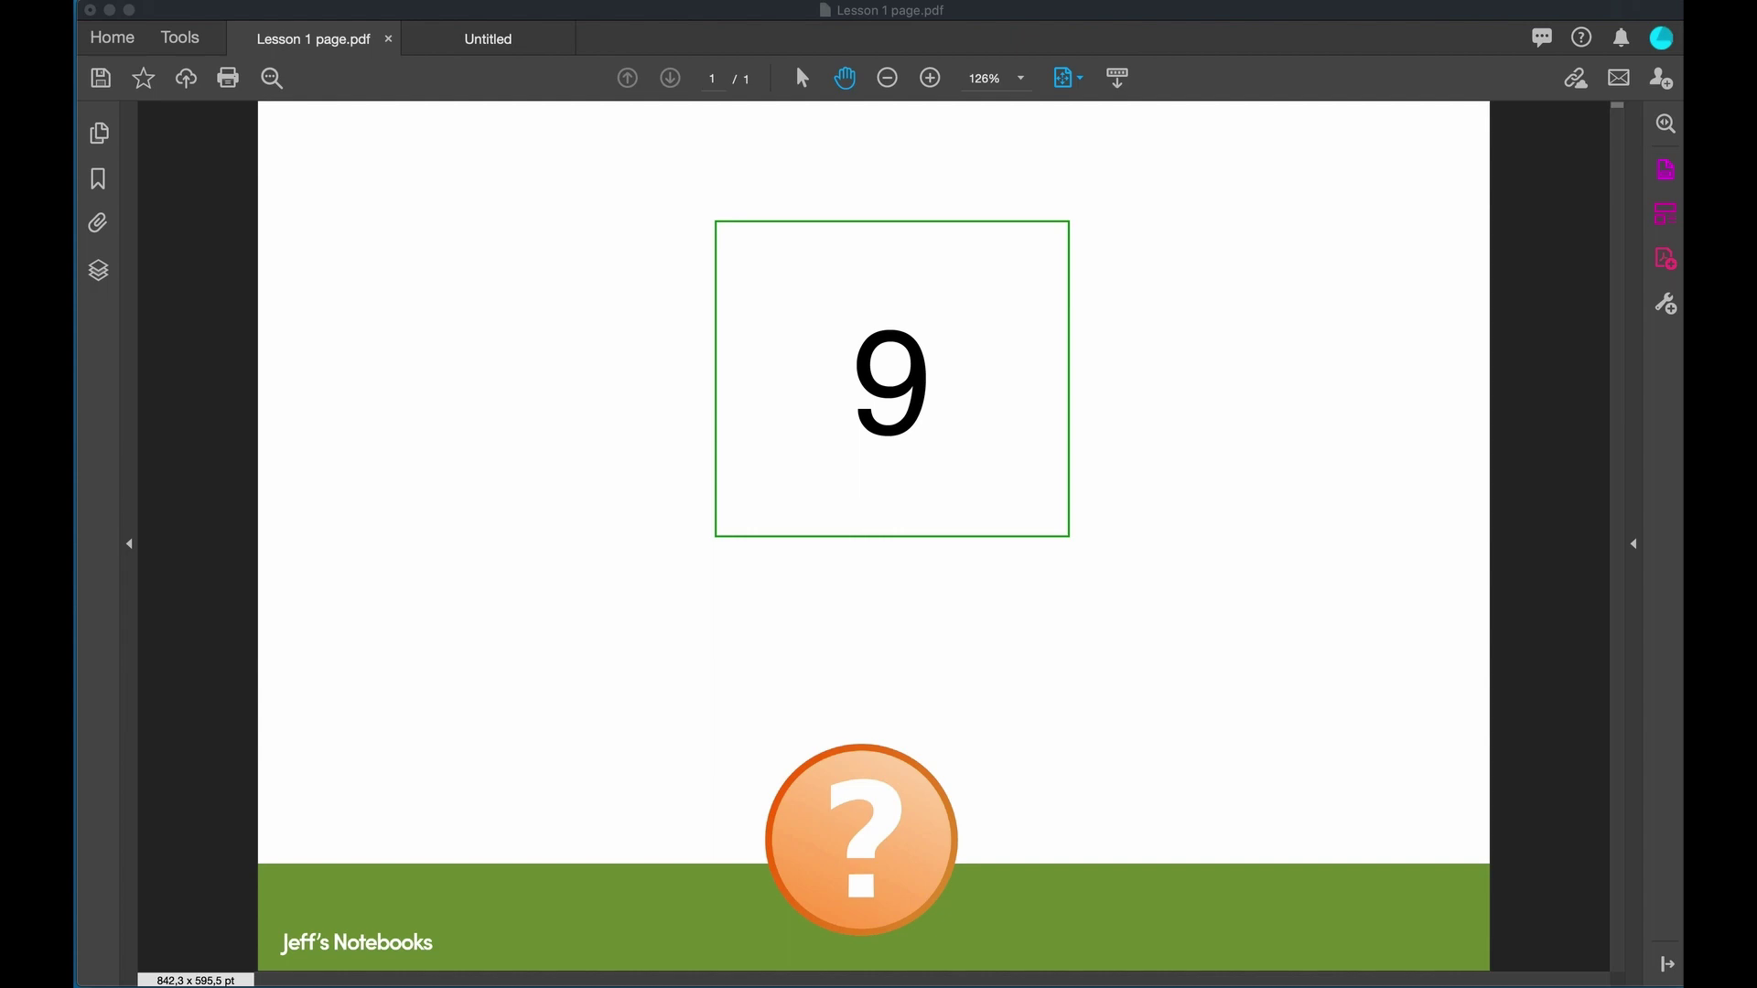
# In the Google Doc, change the multiplier to (5) and duplicate the code line
pyautogui.moveTo(1756, 42); pyautogui.dragTo(1107, 51)
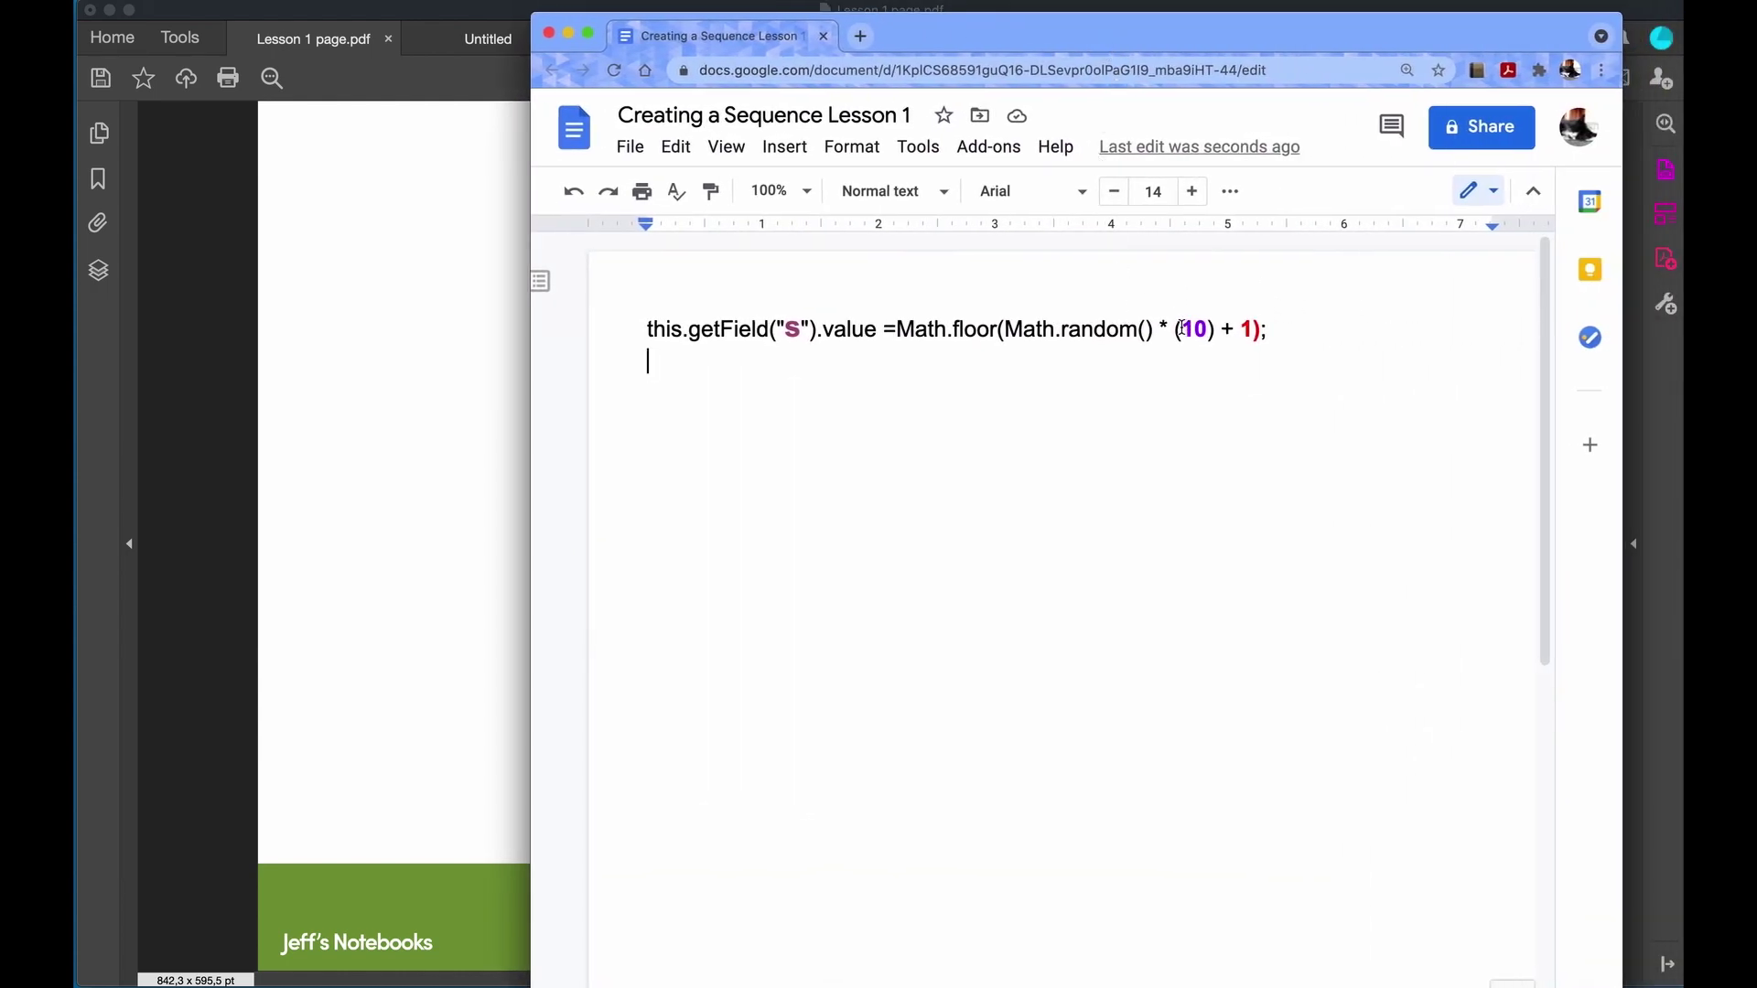
pyautogui.moveTo(1181, 328); pyautogui.dragTo(1214, 313)
pyautogui.write('5')
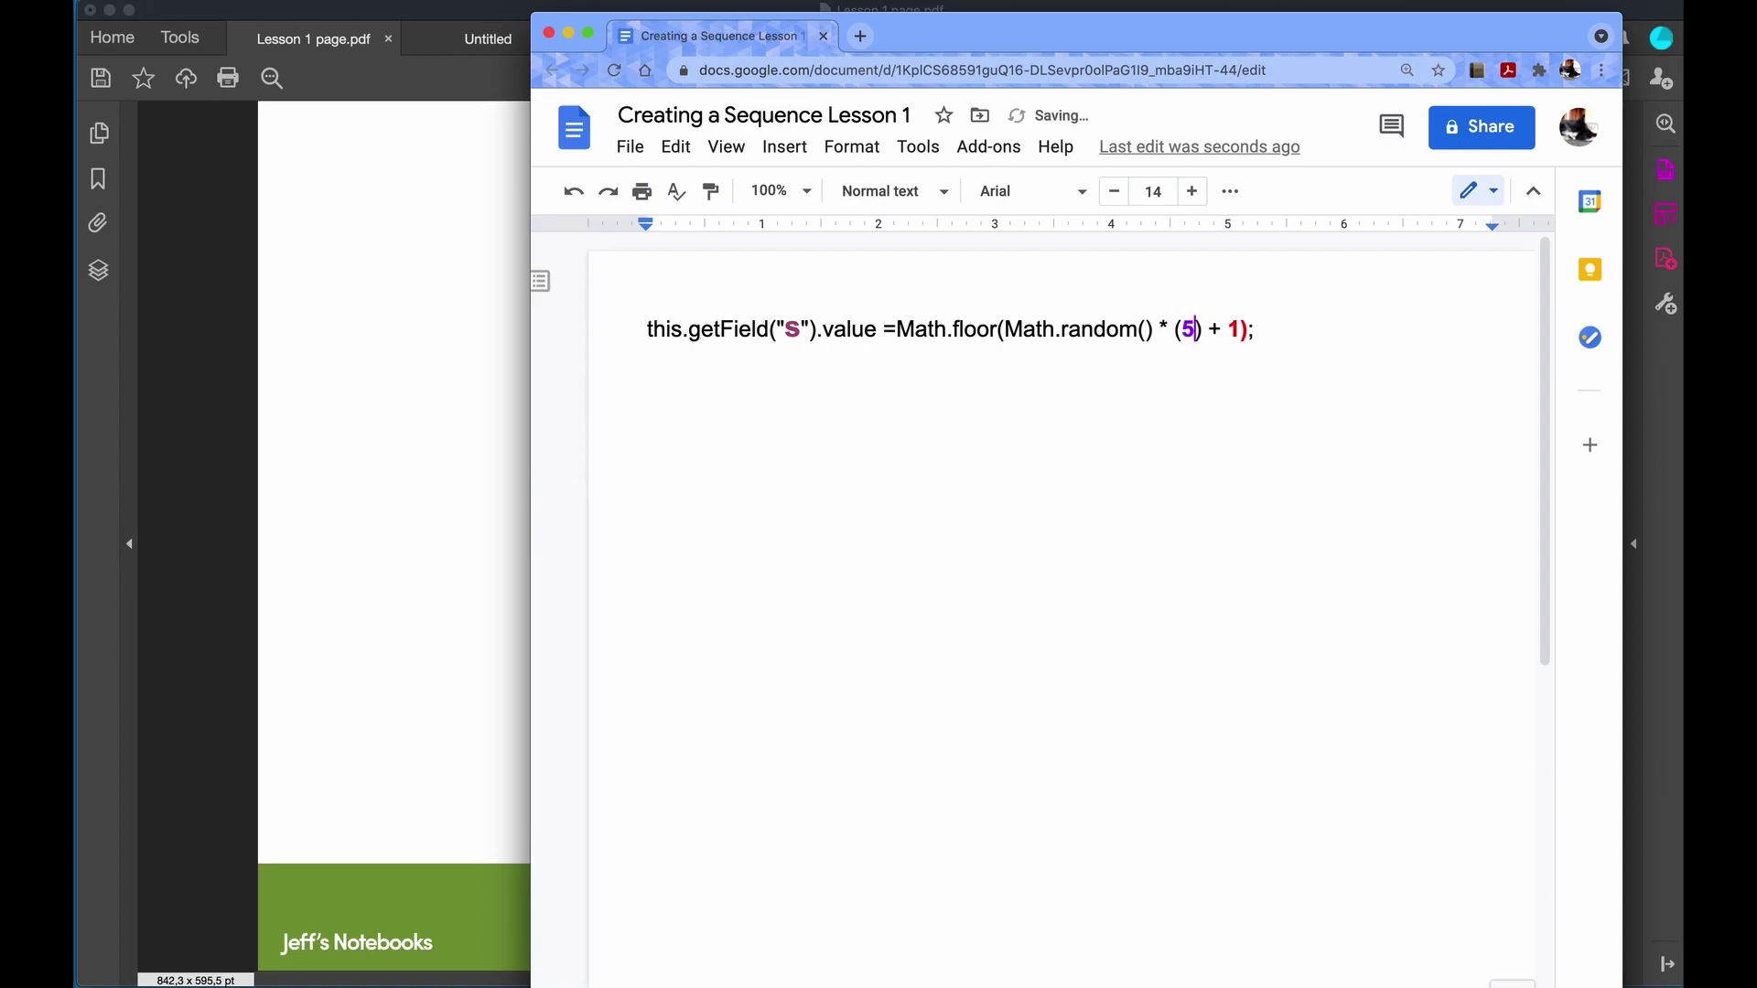
pyautogui.click(648, 362)
pyautogui.moveTo(1261, 328); pyautogui.dragTo(659, 304)
pyautogui.hotkey('ctrl', 'c')
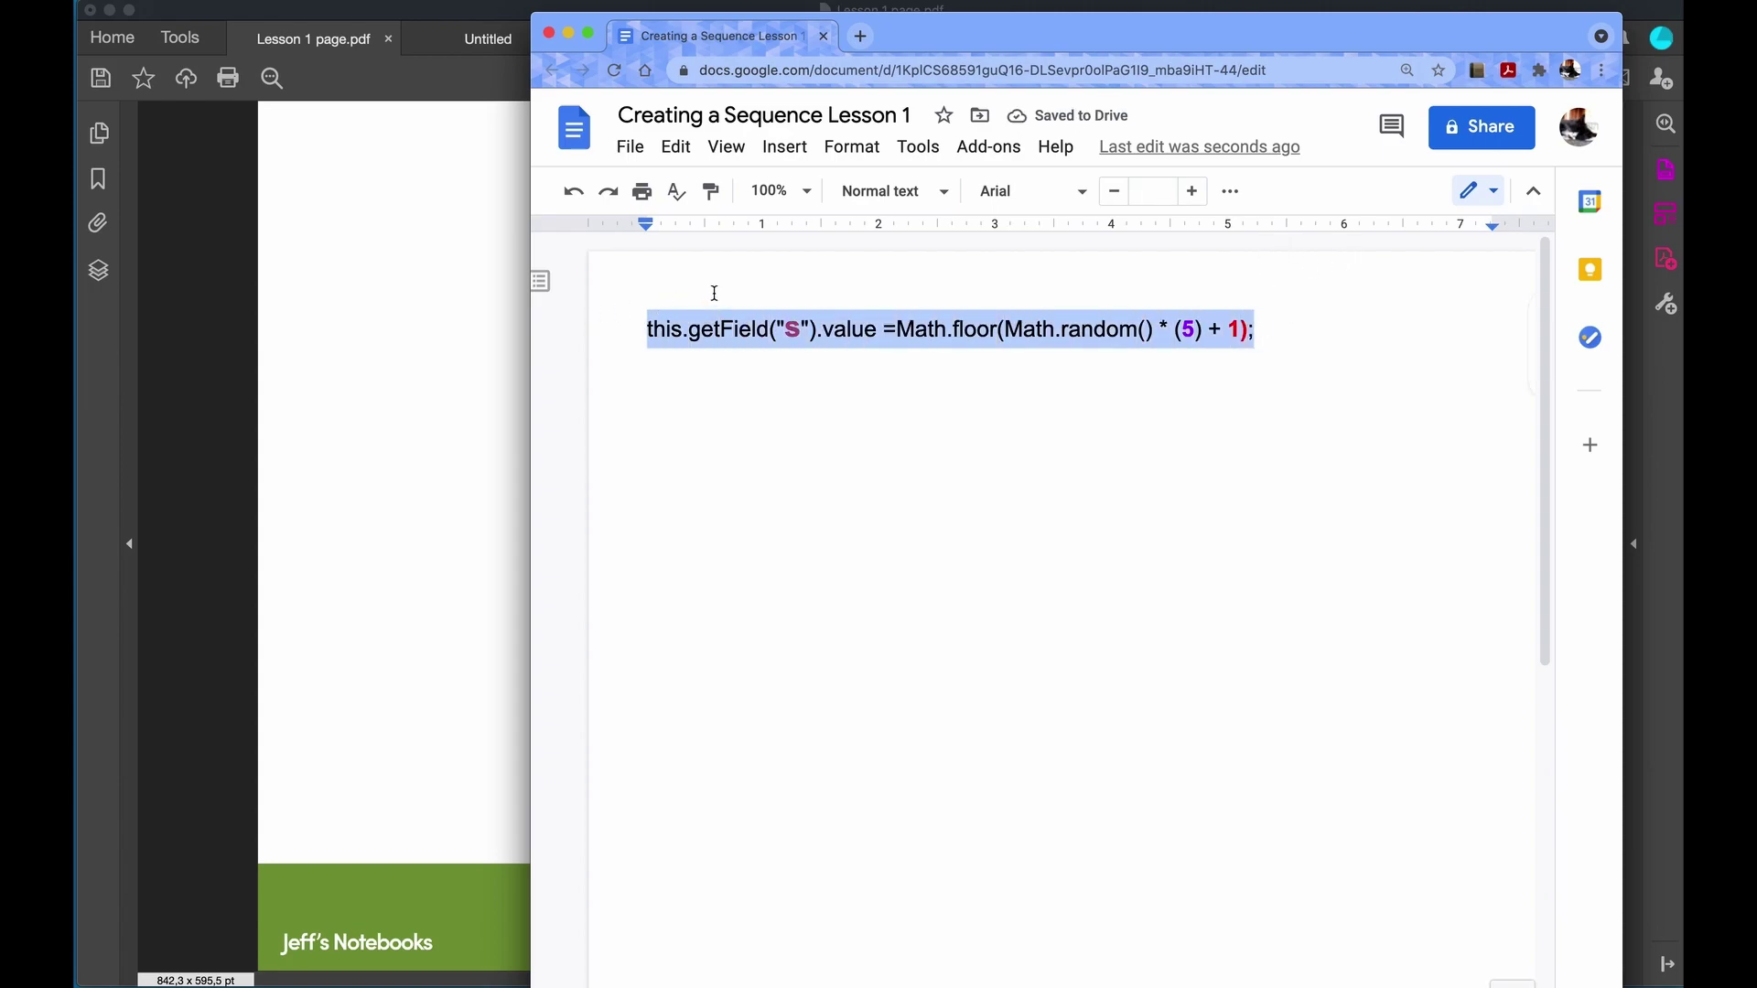
pyautogui.click(1288, 313)
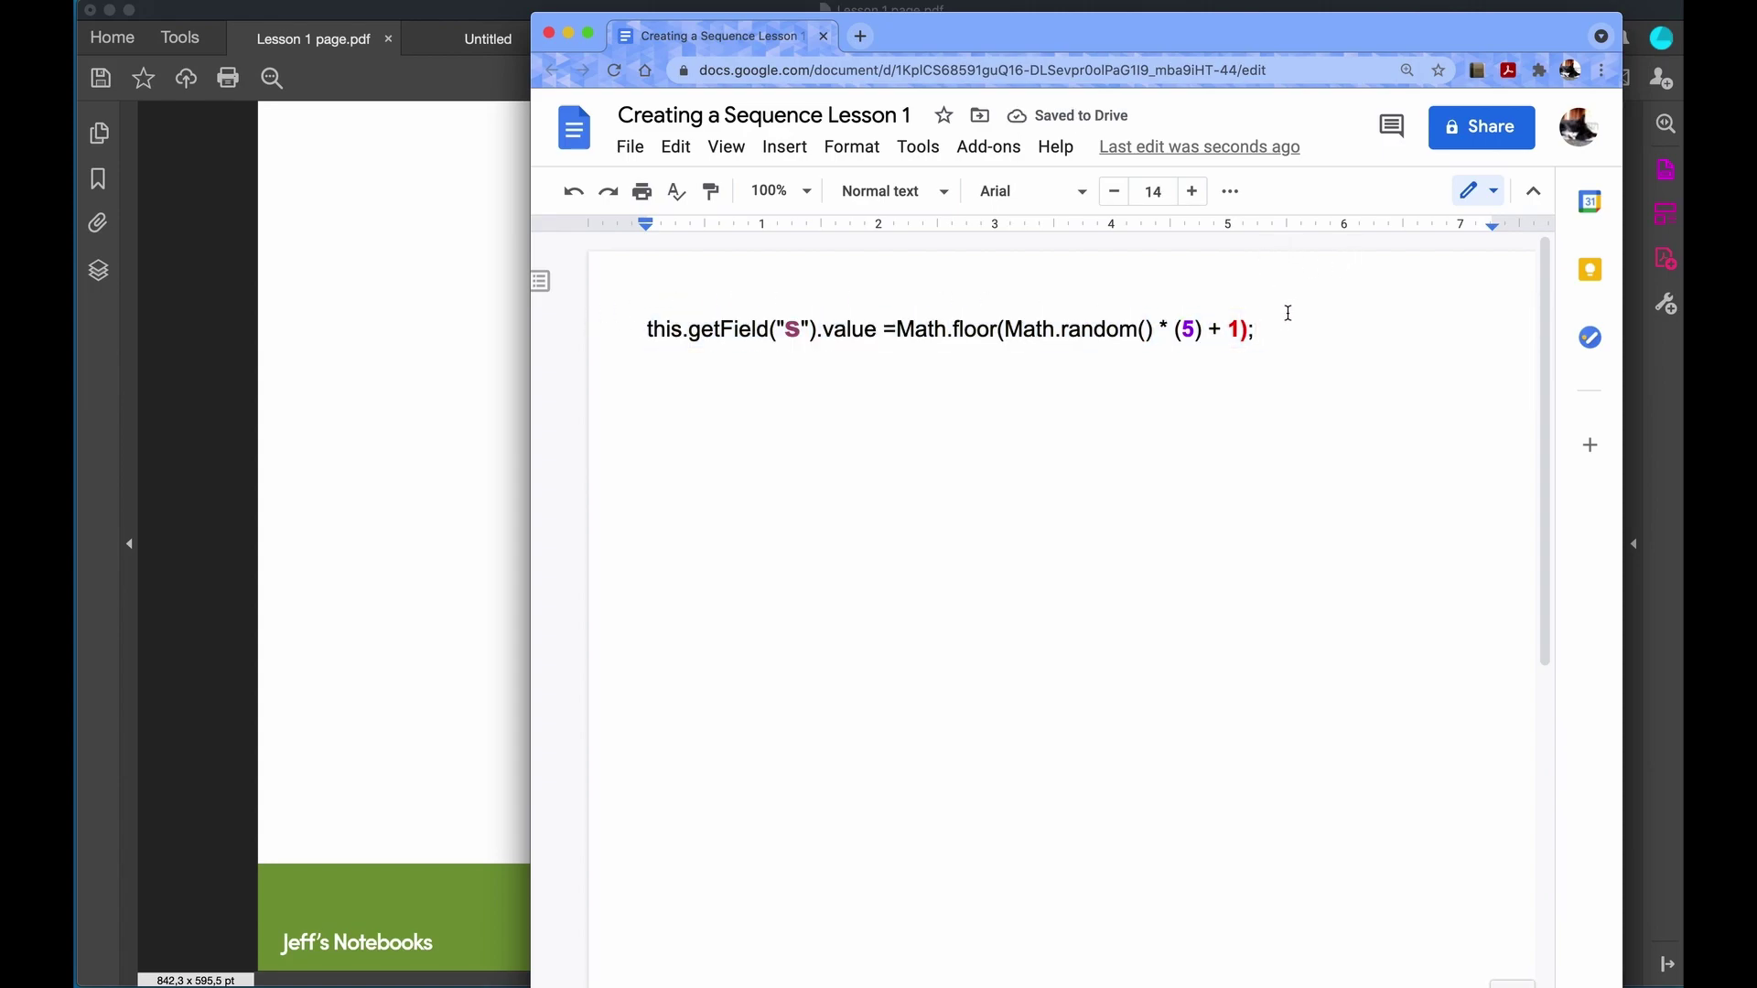
pyautogui.press('Return')
pyautogui.hotkey('ctrl', 'v')
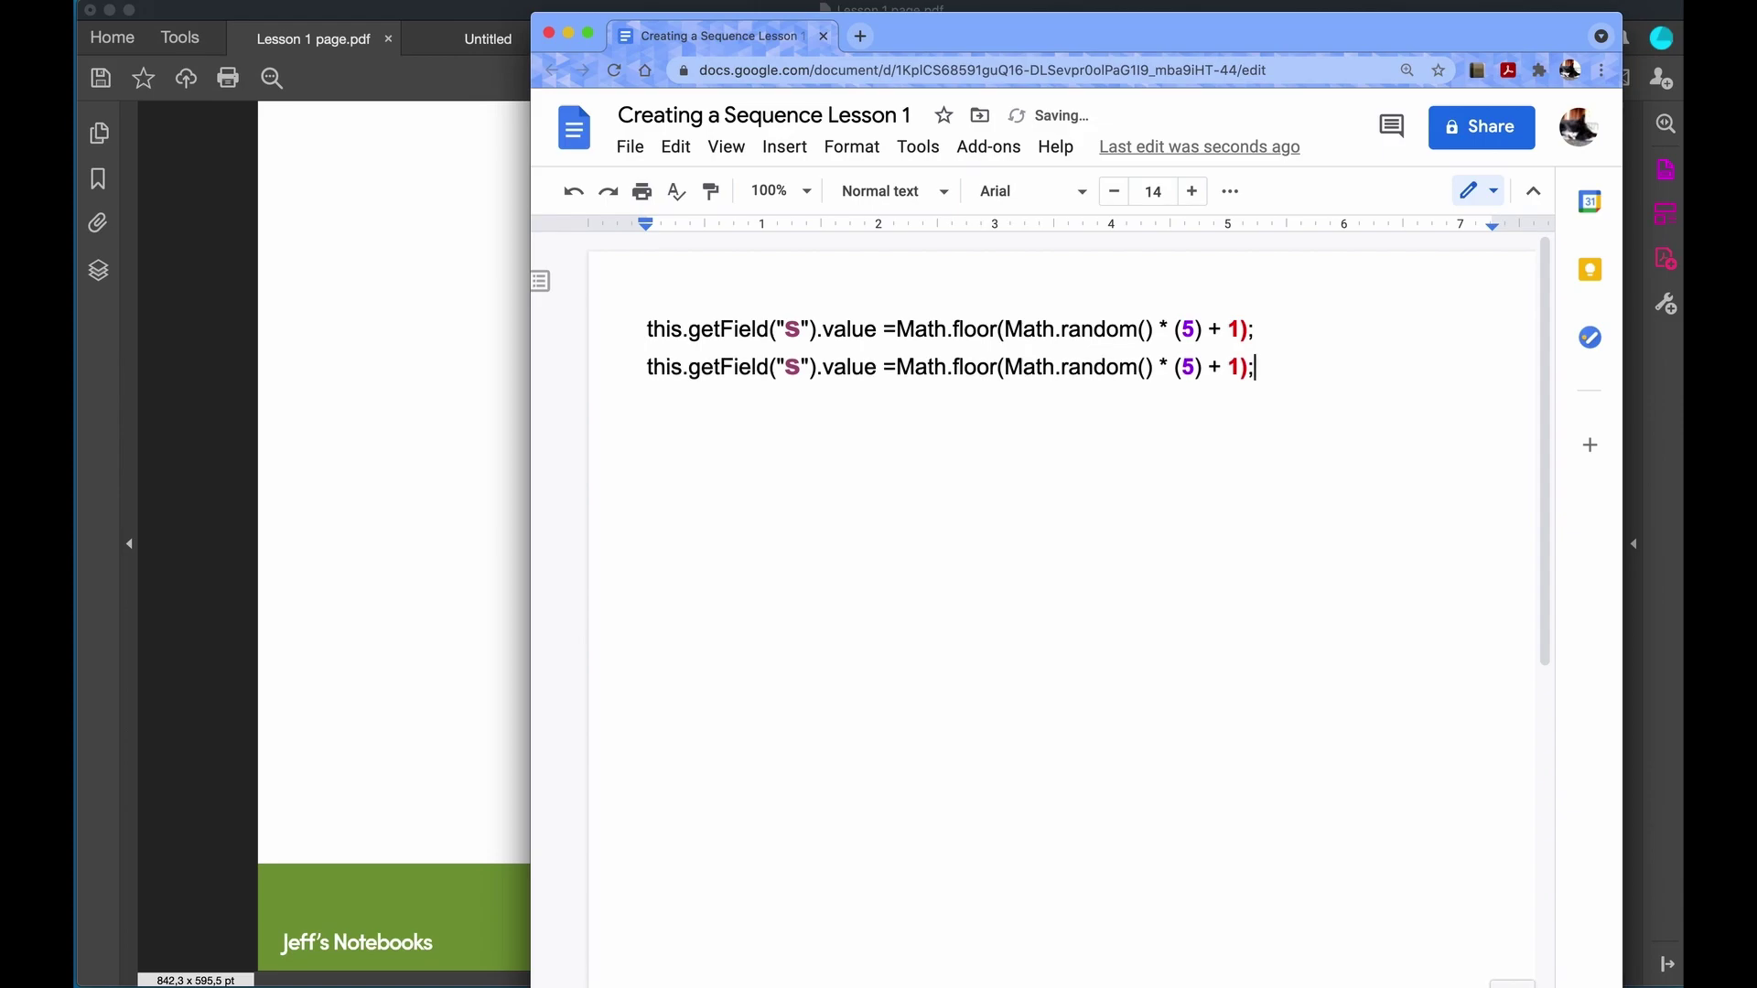
# Rename the two lines' fields to s.0 and s.1 and select both lines
pyautogui.click(801, 331)
pyautogui.write('.0')
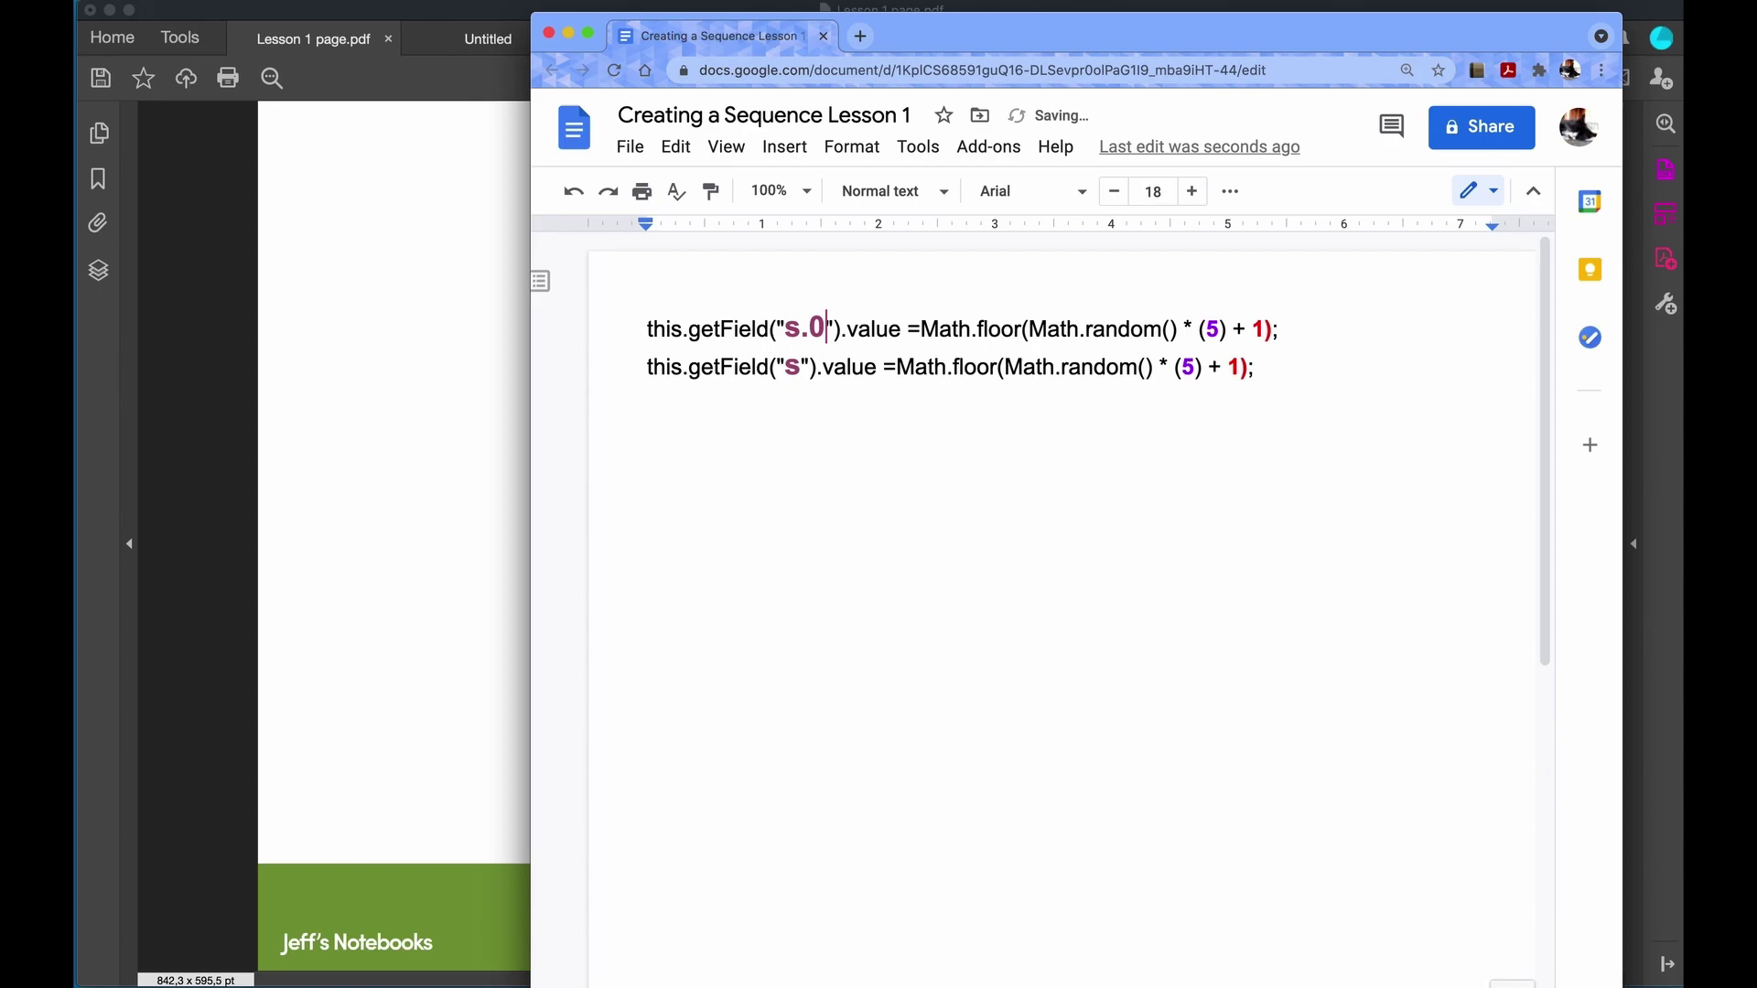
pyautogui.click(800, 367)
pyautogui.write('.1')
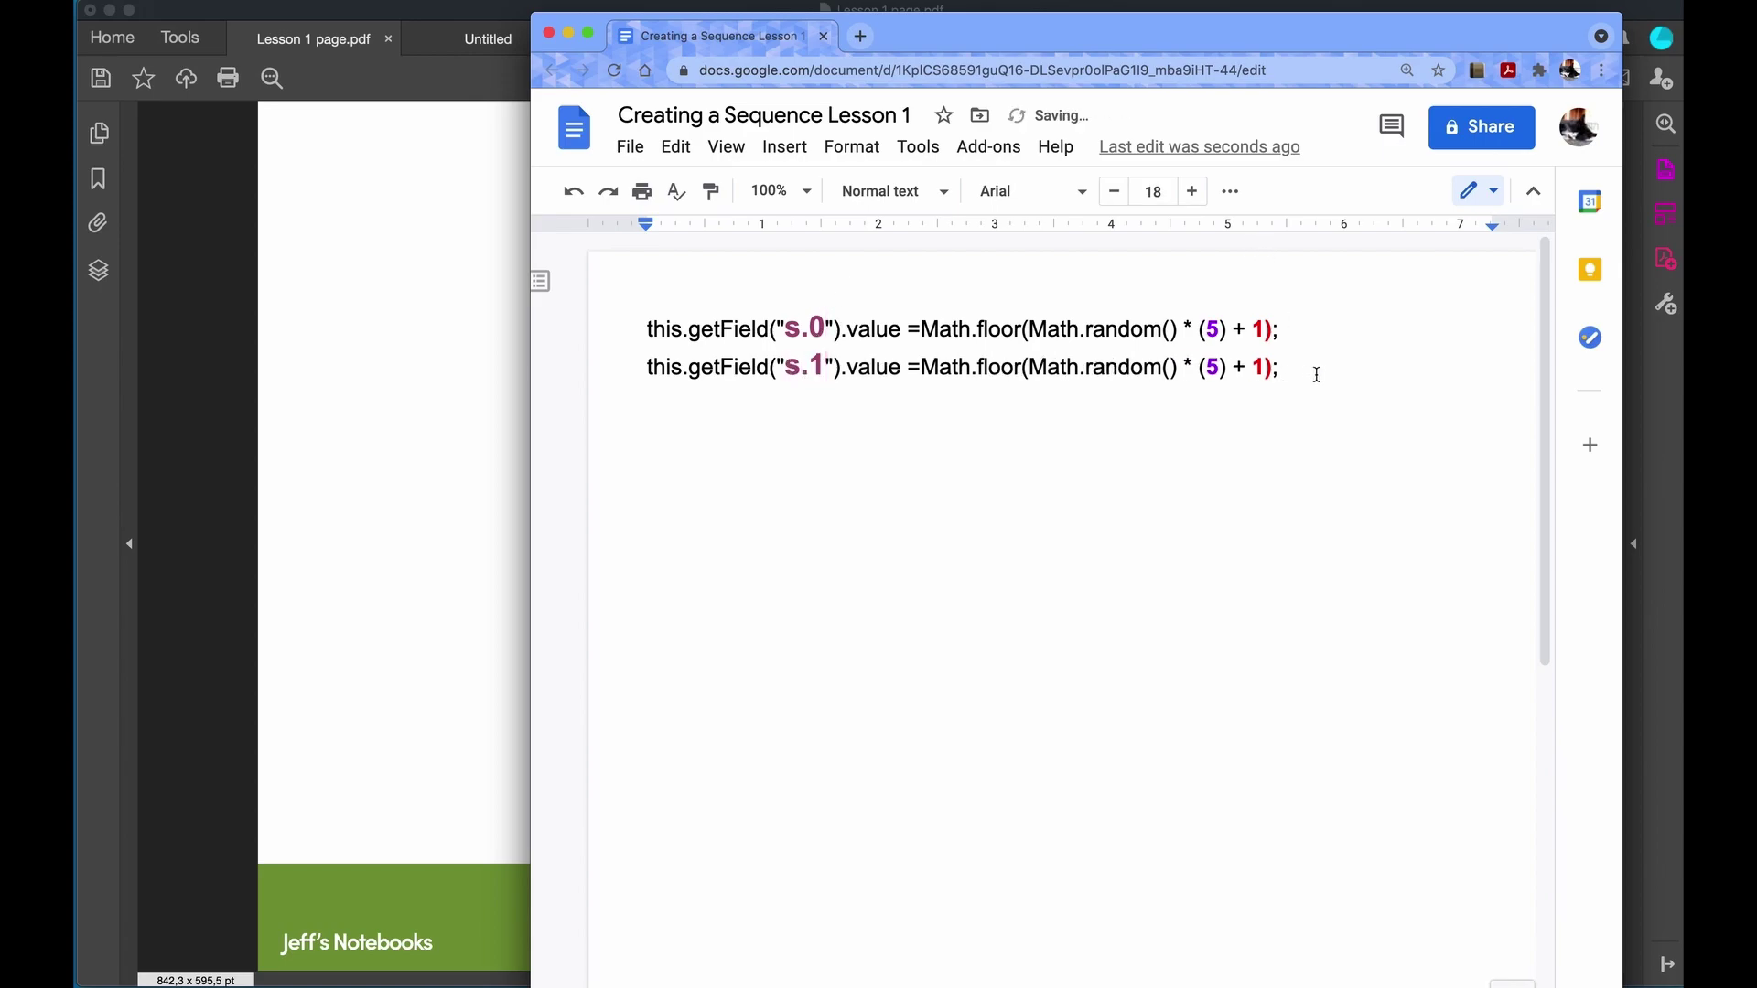
pyautogui.moveTo(1317, 374); pyautogui.dragTo(675, 283)
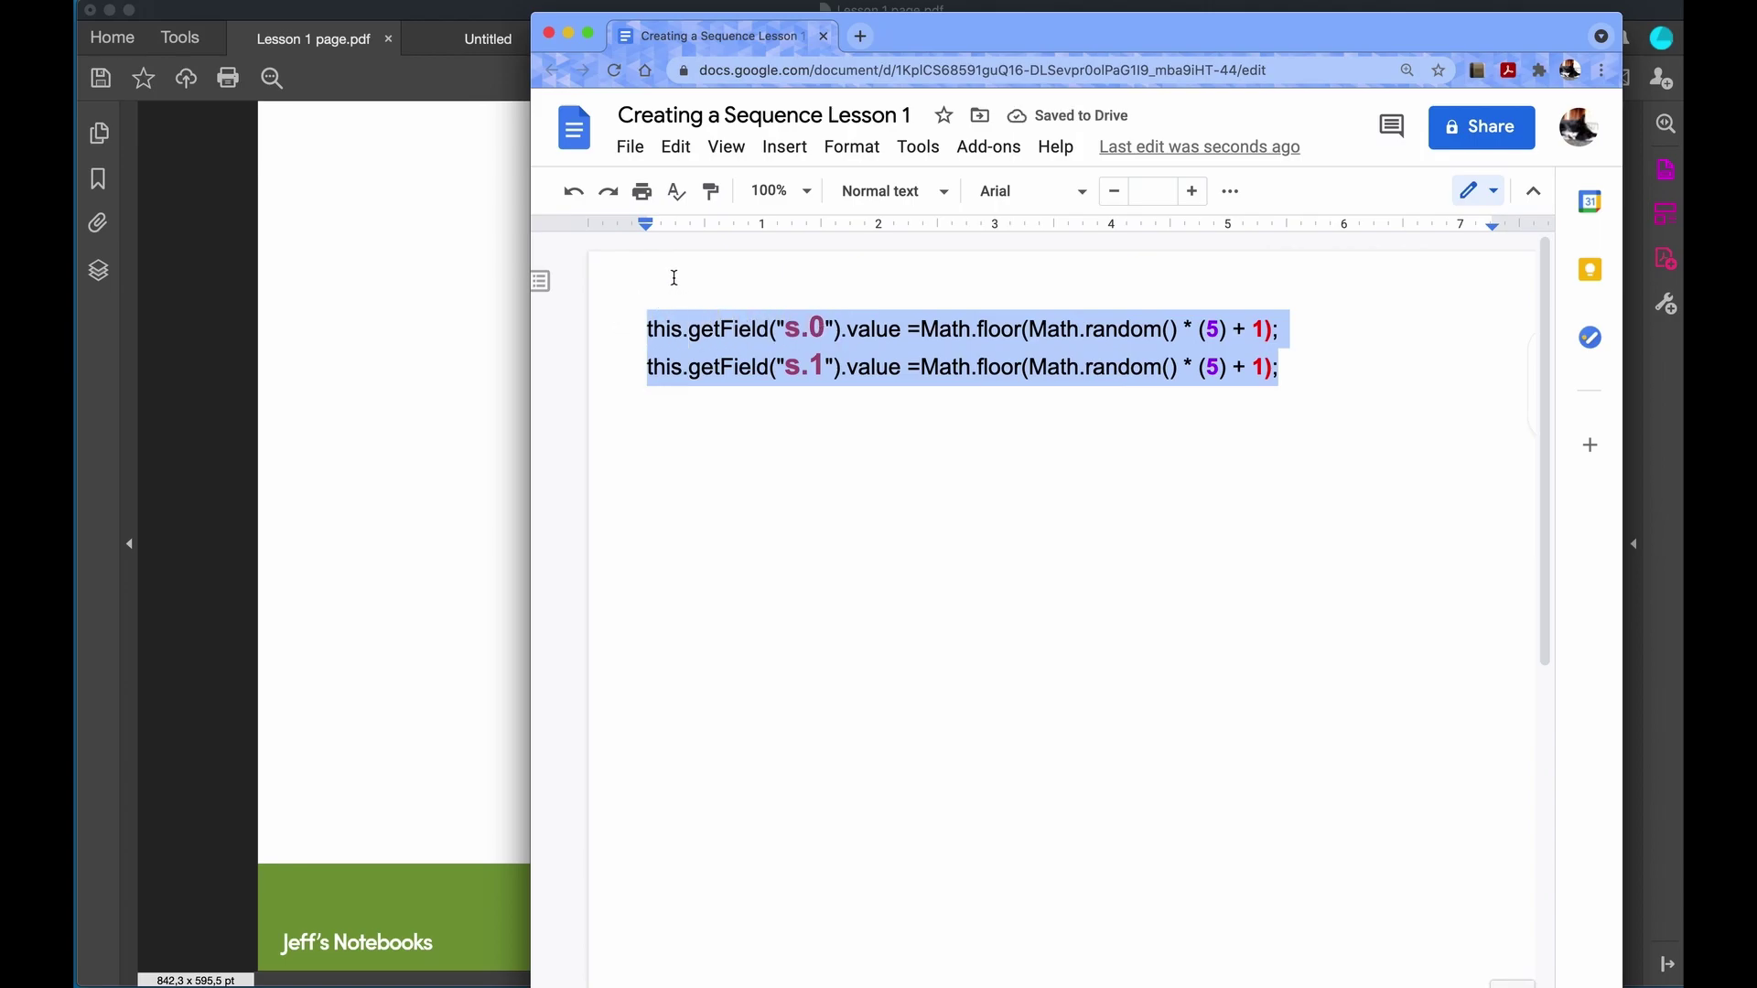
# Paste the two-line s.0/s.1 script into Button7's Run a JavaScript action and confirm it
pyautogui.press('super+Tab')
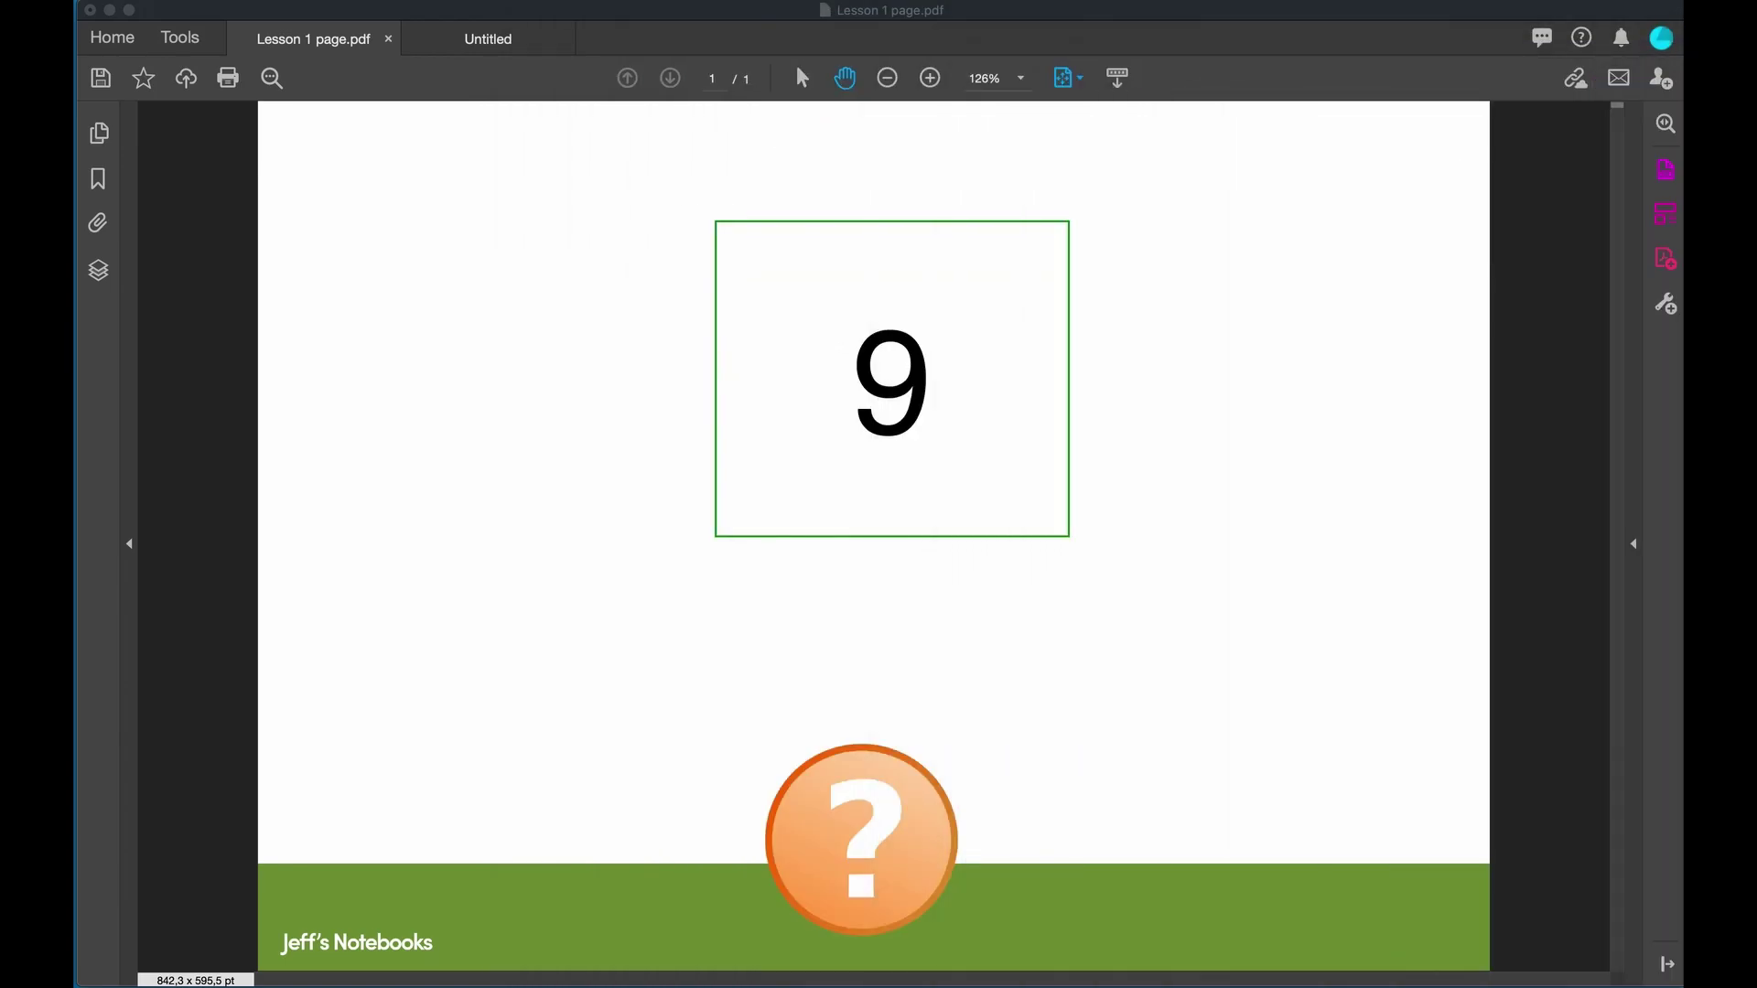
pyautogui.click(1668, 172)
pyautogui.click(743, 818)
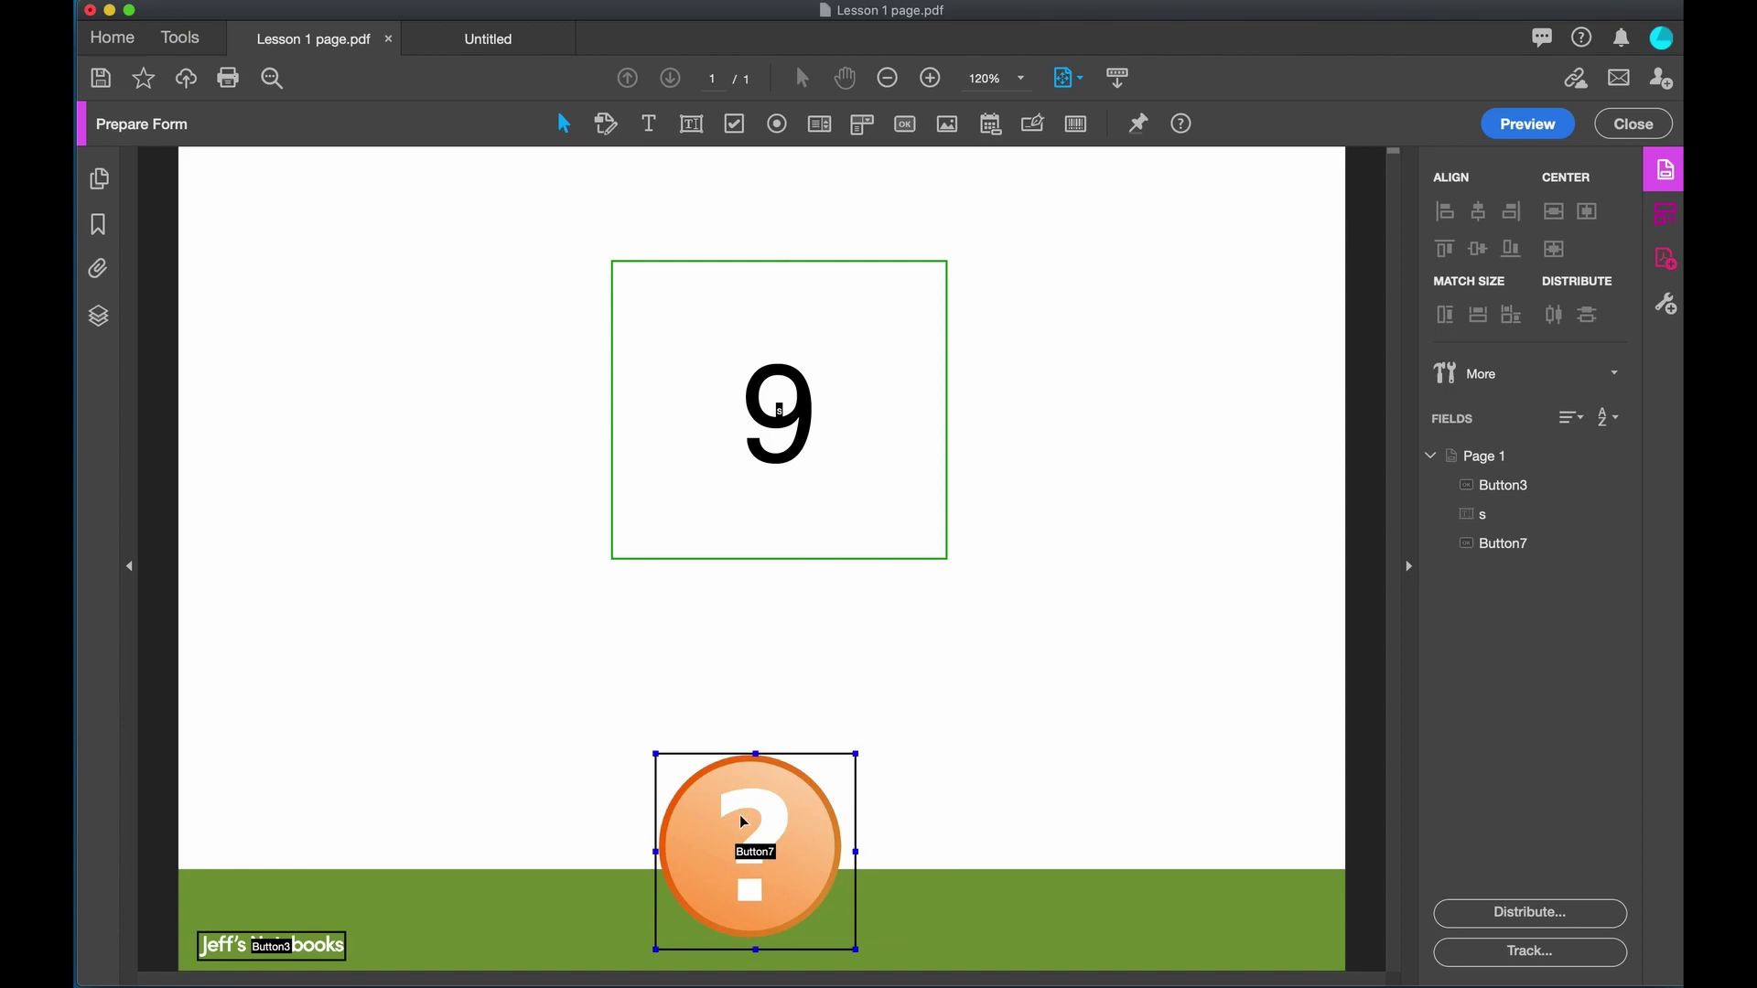
pyautogui.doubleClick(765, 776)
pyautogui.click(1144, 562)
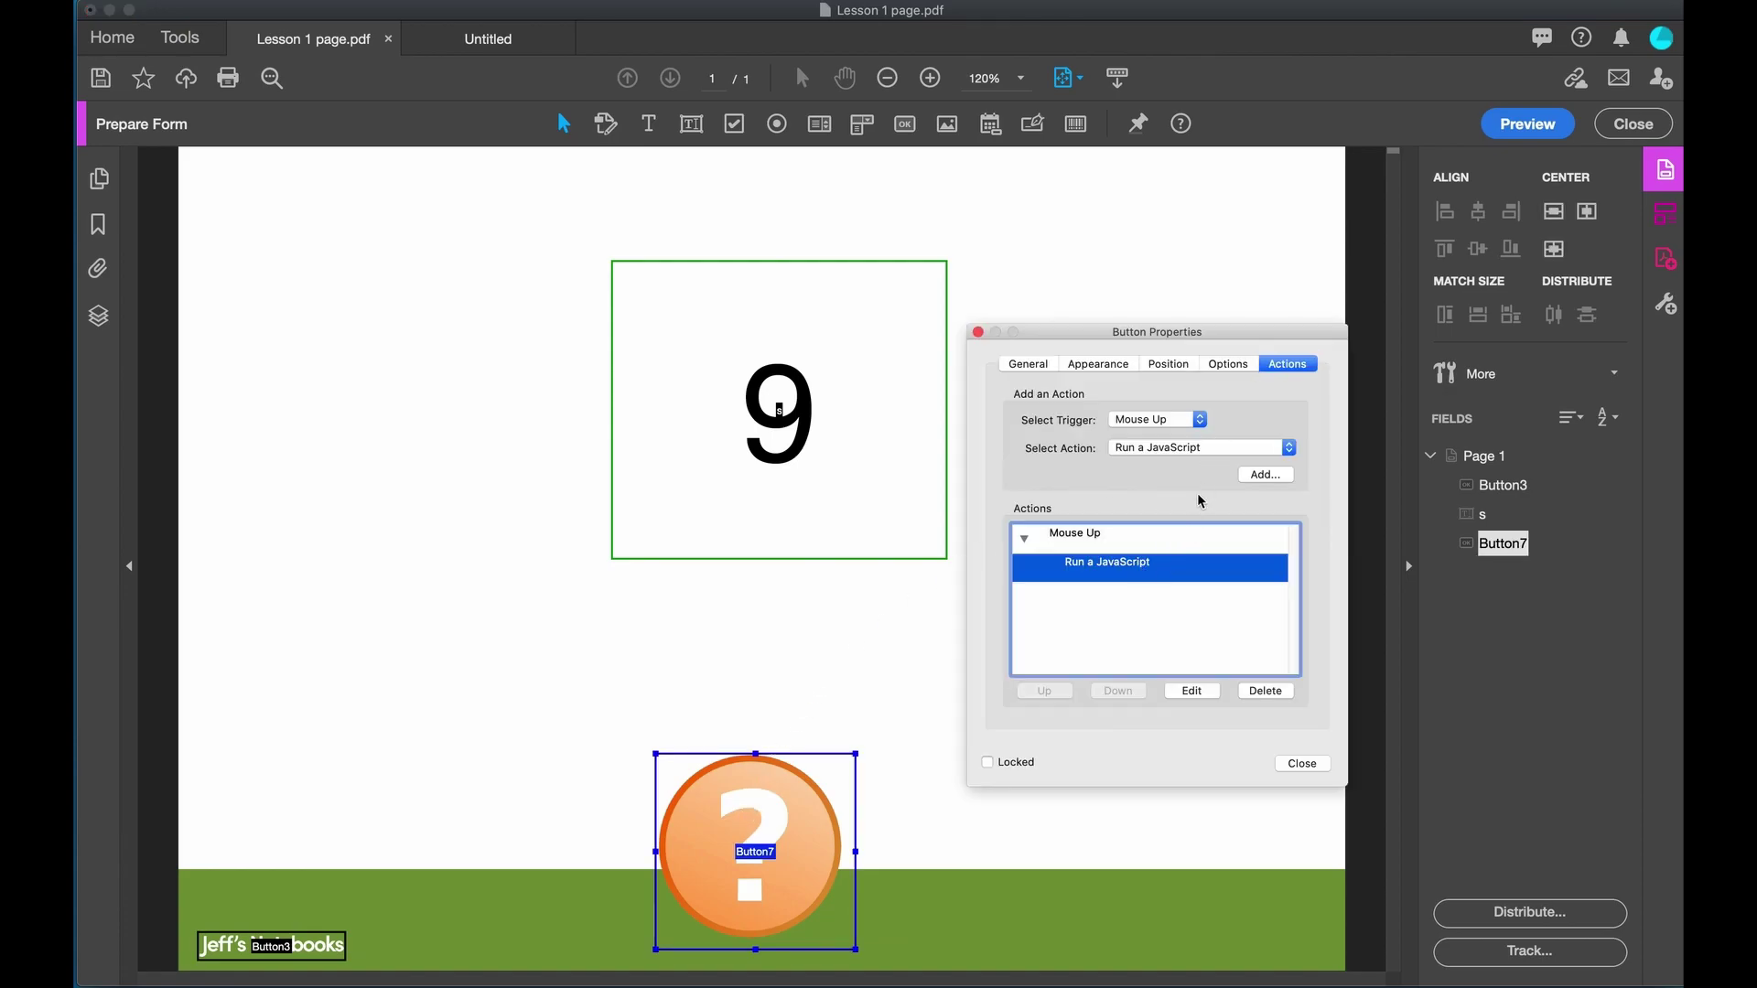
pyautogui.click(1193, 691)
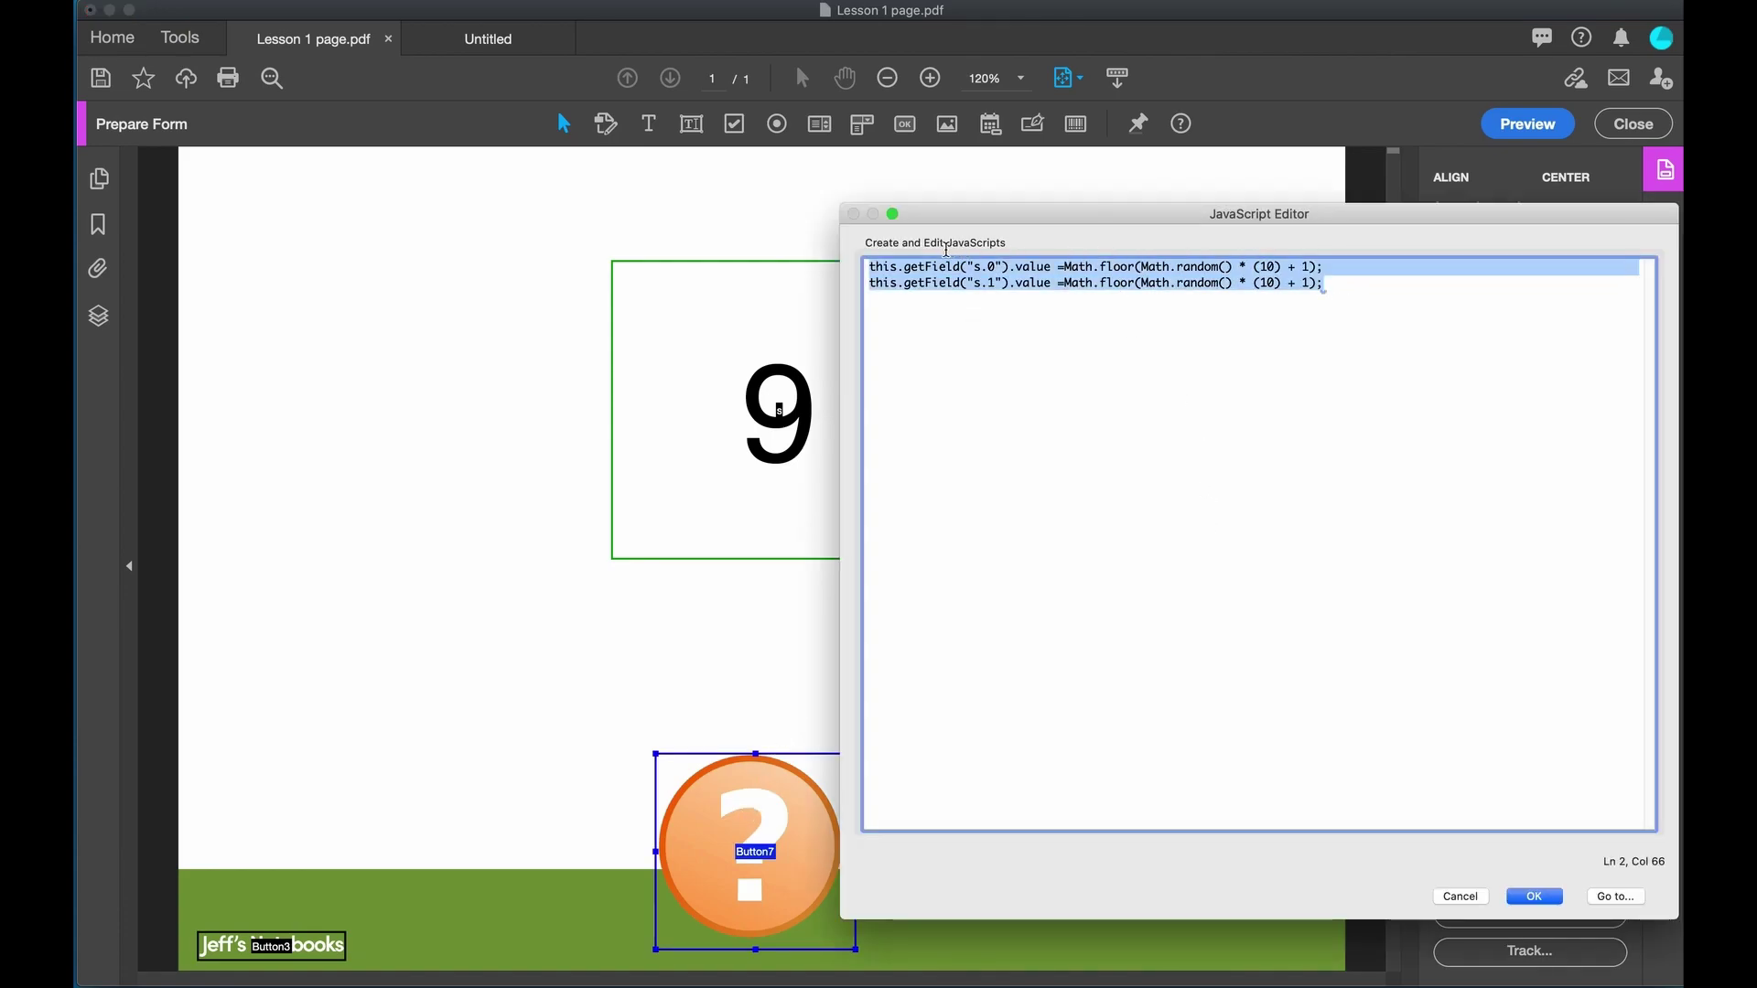
pyautogui.write('this.getField("s.0").value =Math.floor(Math.random() * (5) + 1); this.getField("s.1").value =Math.floor(Math.random() * (5) + 1);')
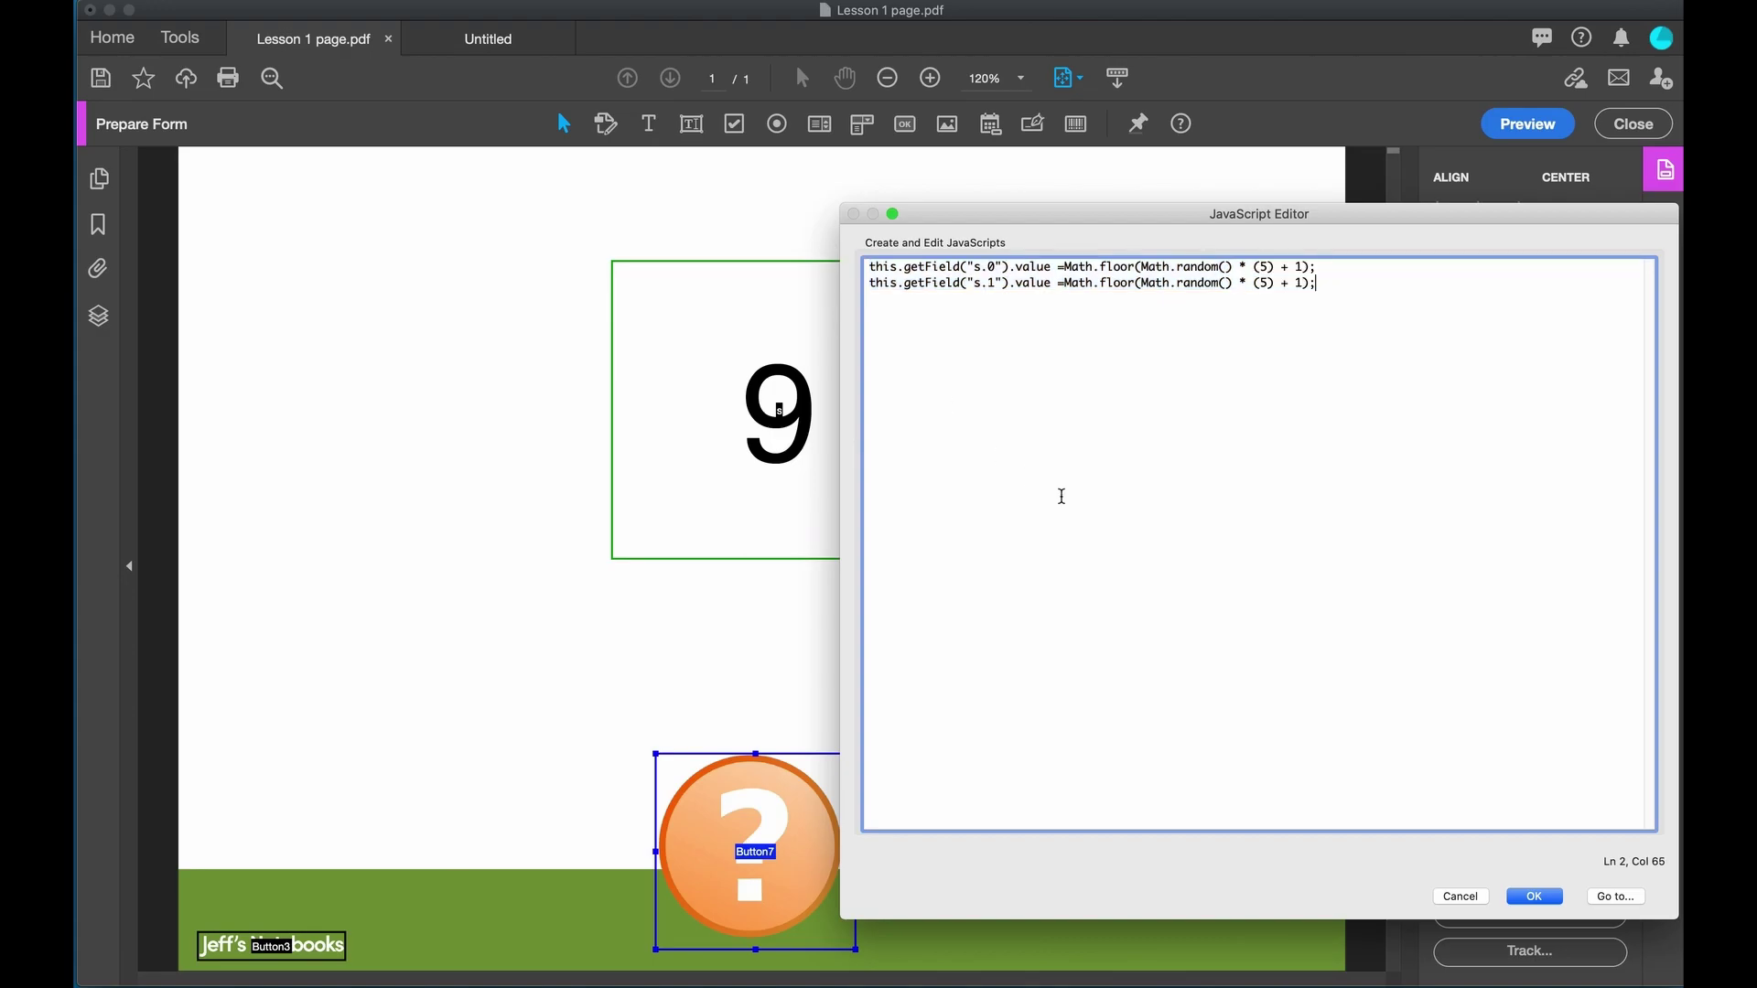
pyautogui.click(1536, 897)
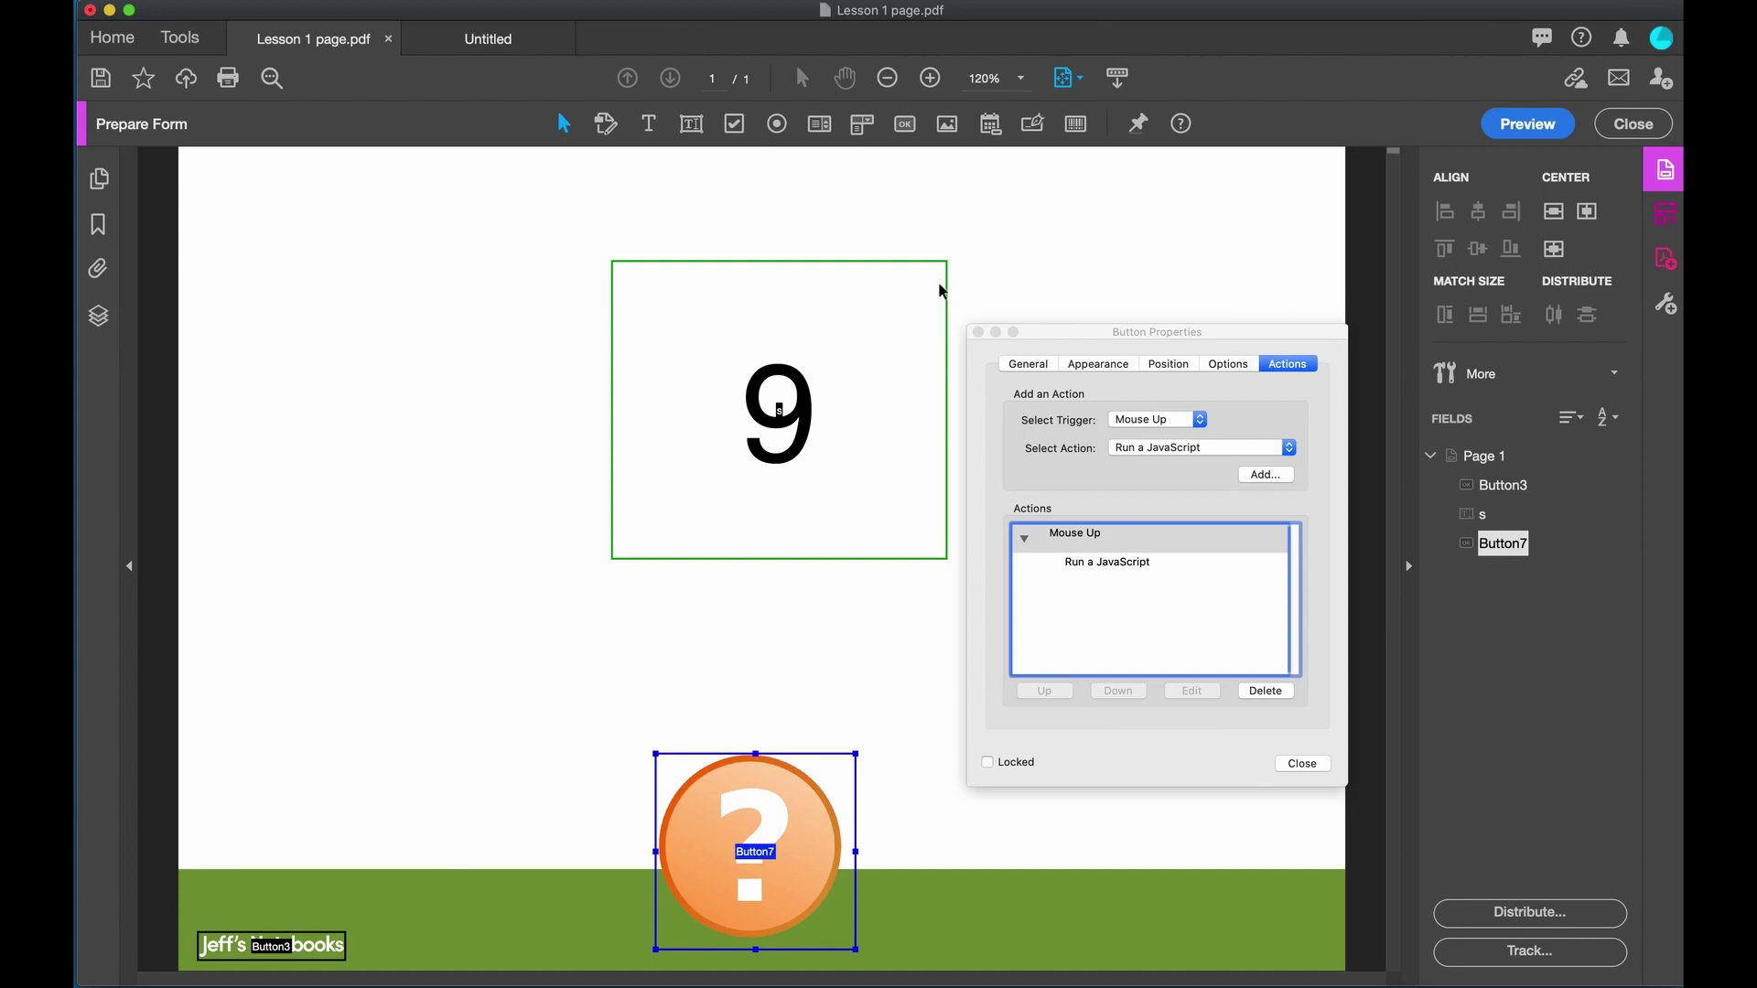
# Move the number field left and create one copy beside it, giving fields s.0 and s.1
pyautogui.click(844, 312)
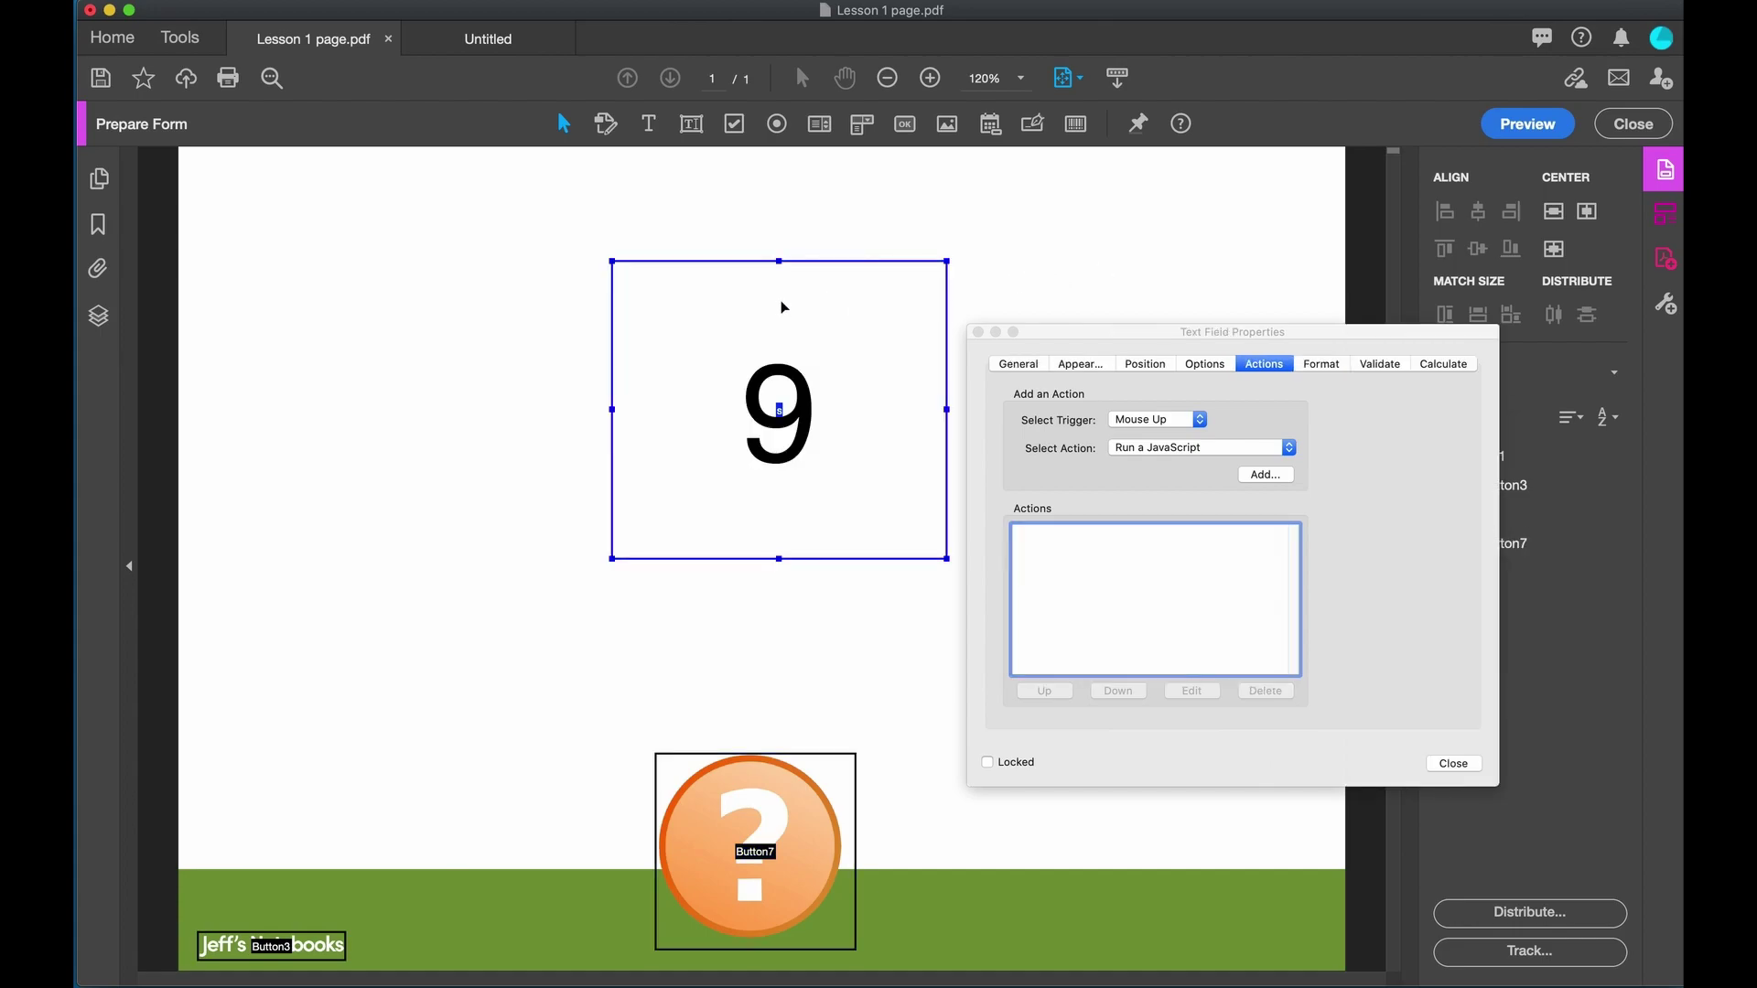
pyautogui.moveTo(794, 329); pyautogui.dragTo(408, 365)
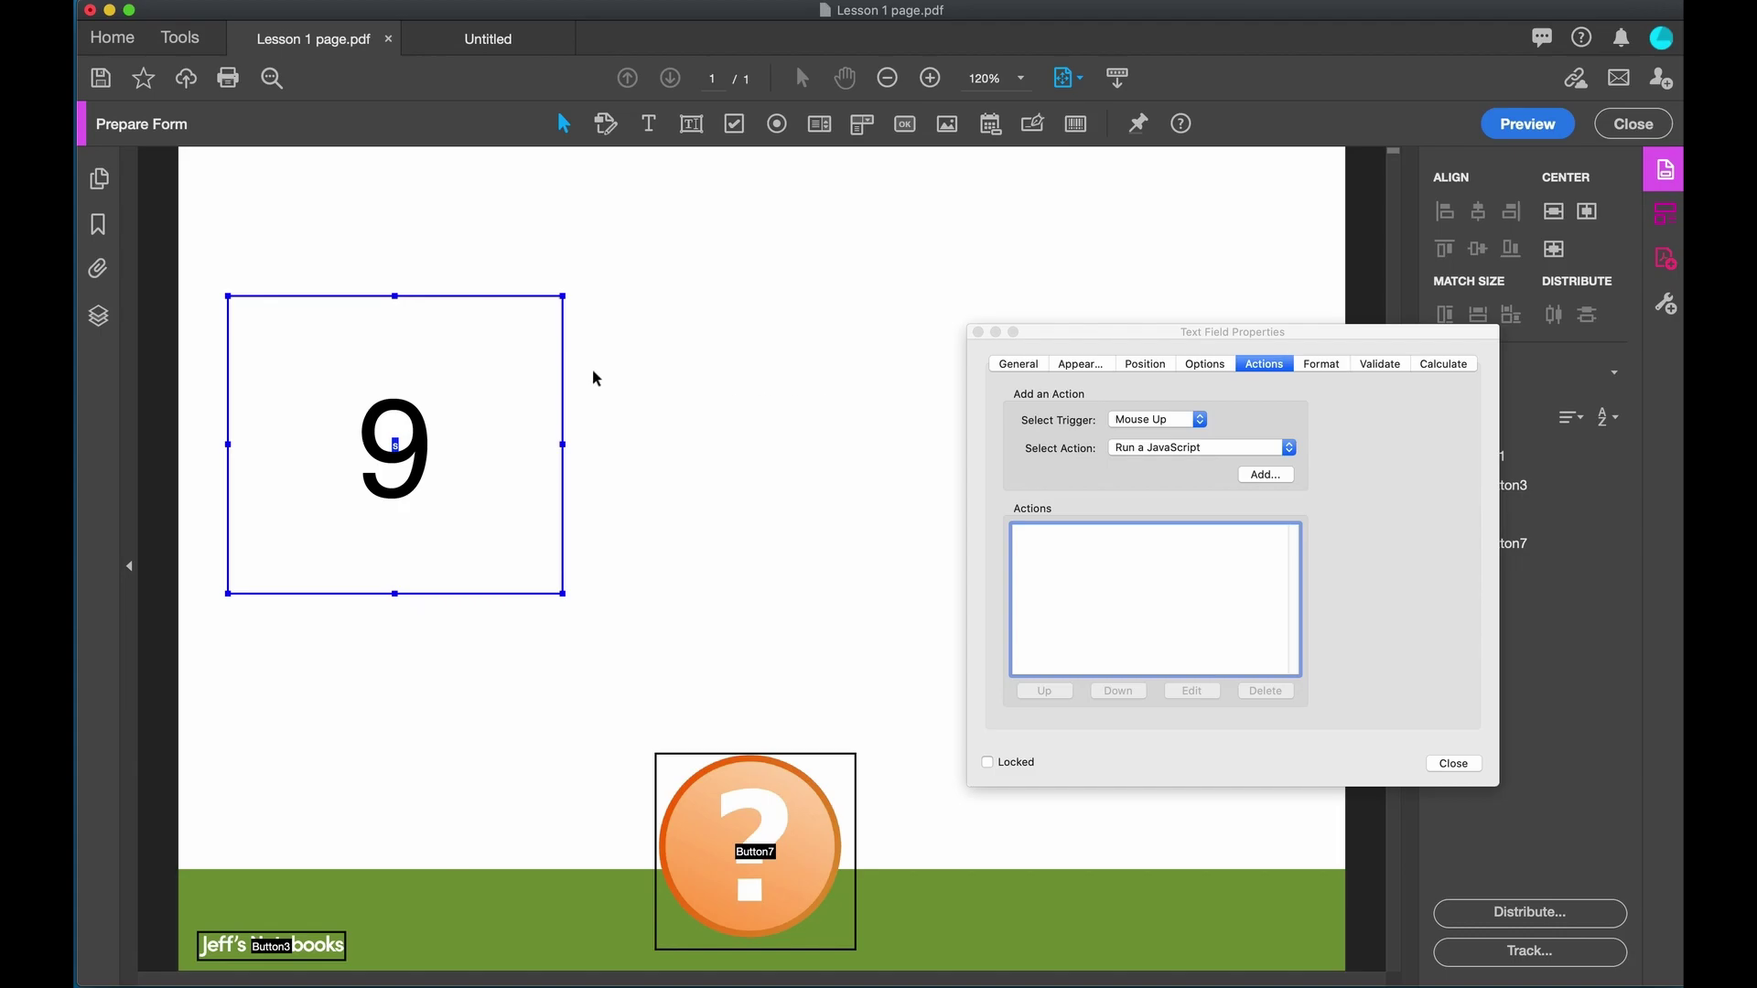
pyautogui.rightClick(420, 375)
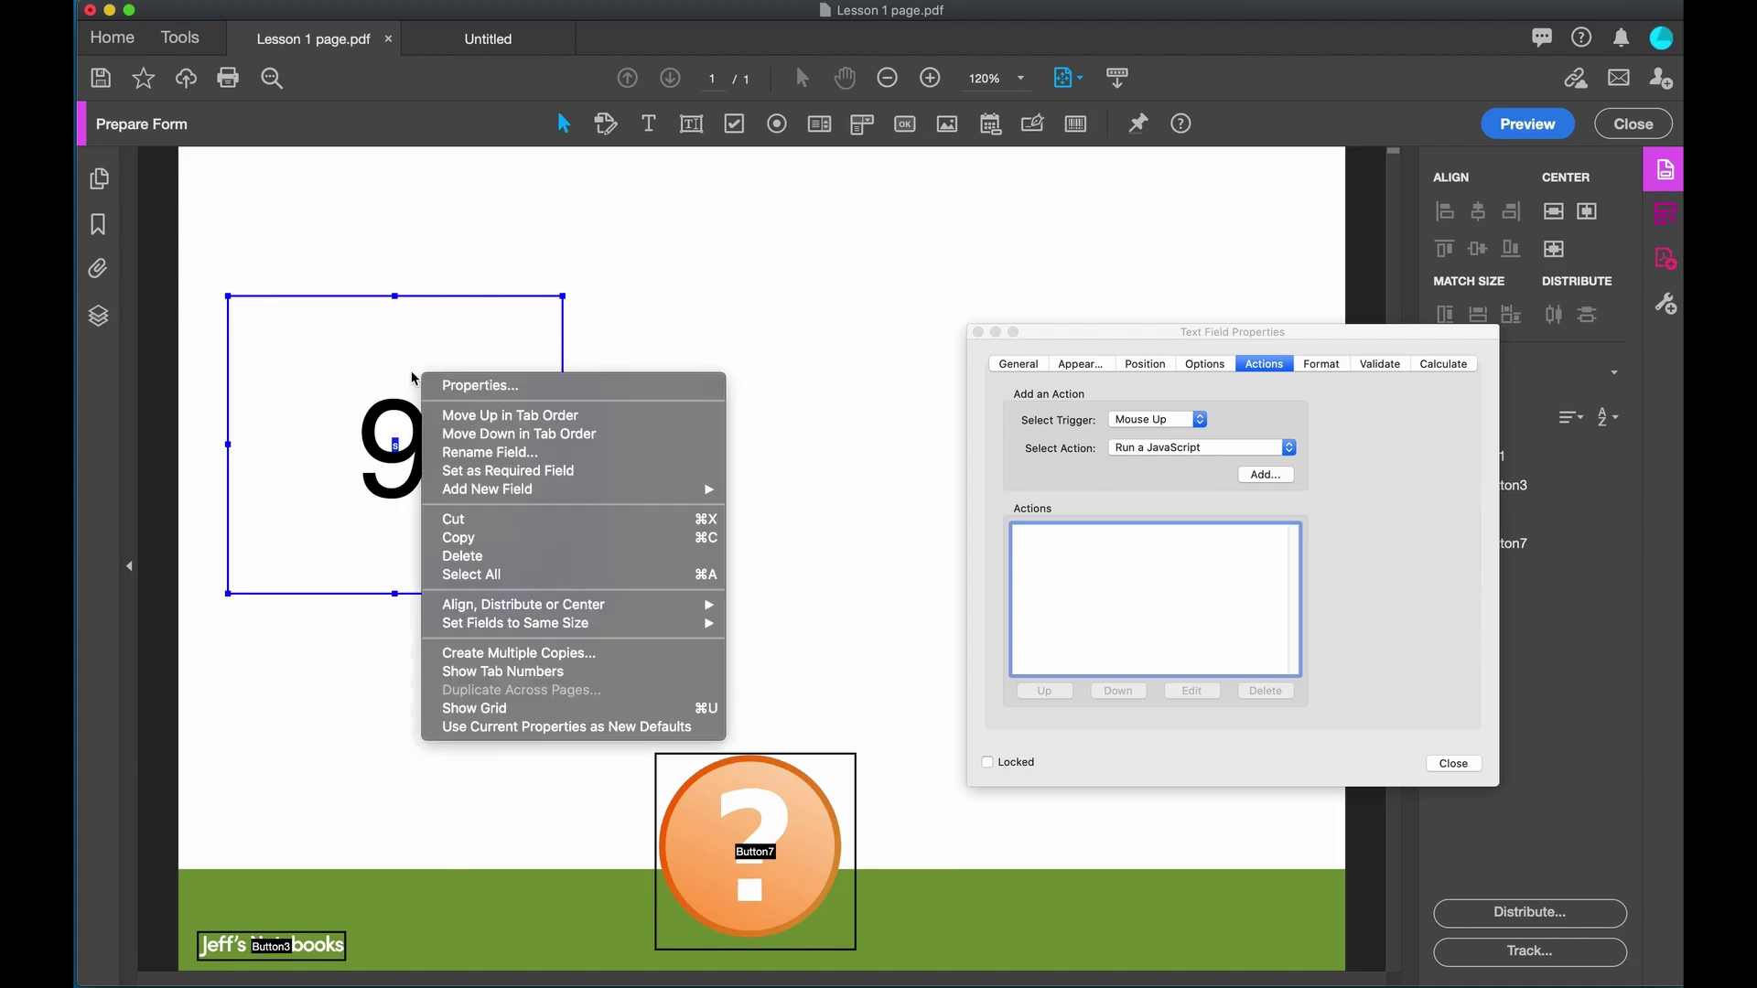
pyautogui.click(502, 655)
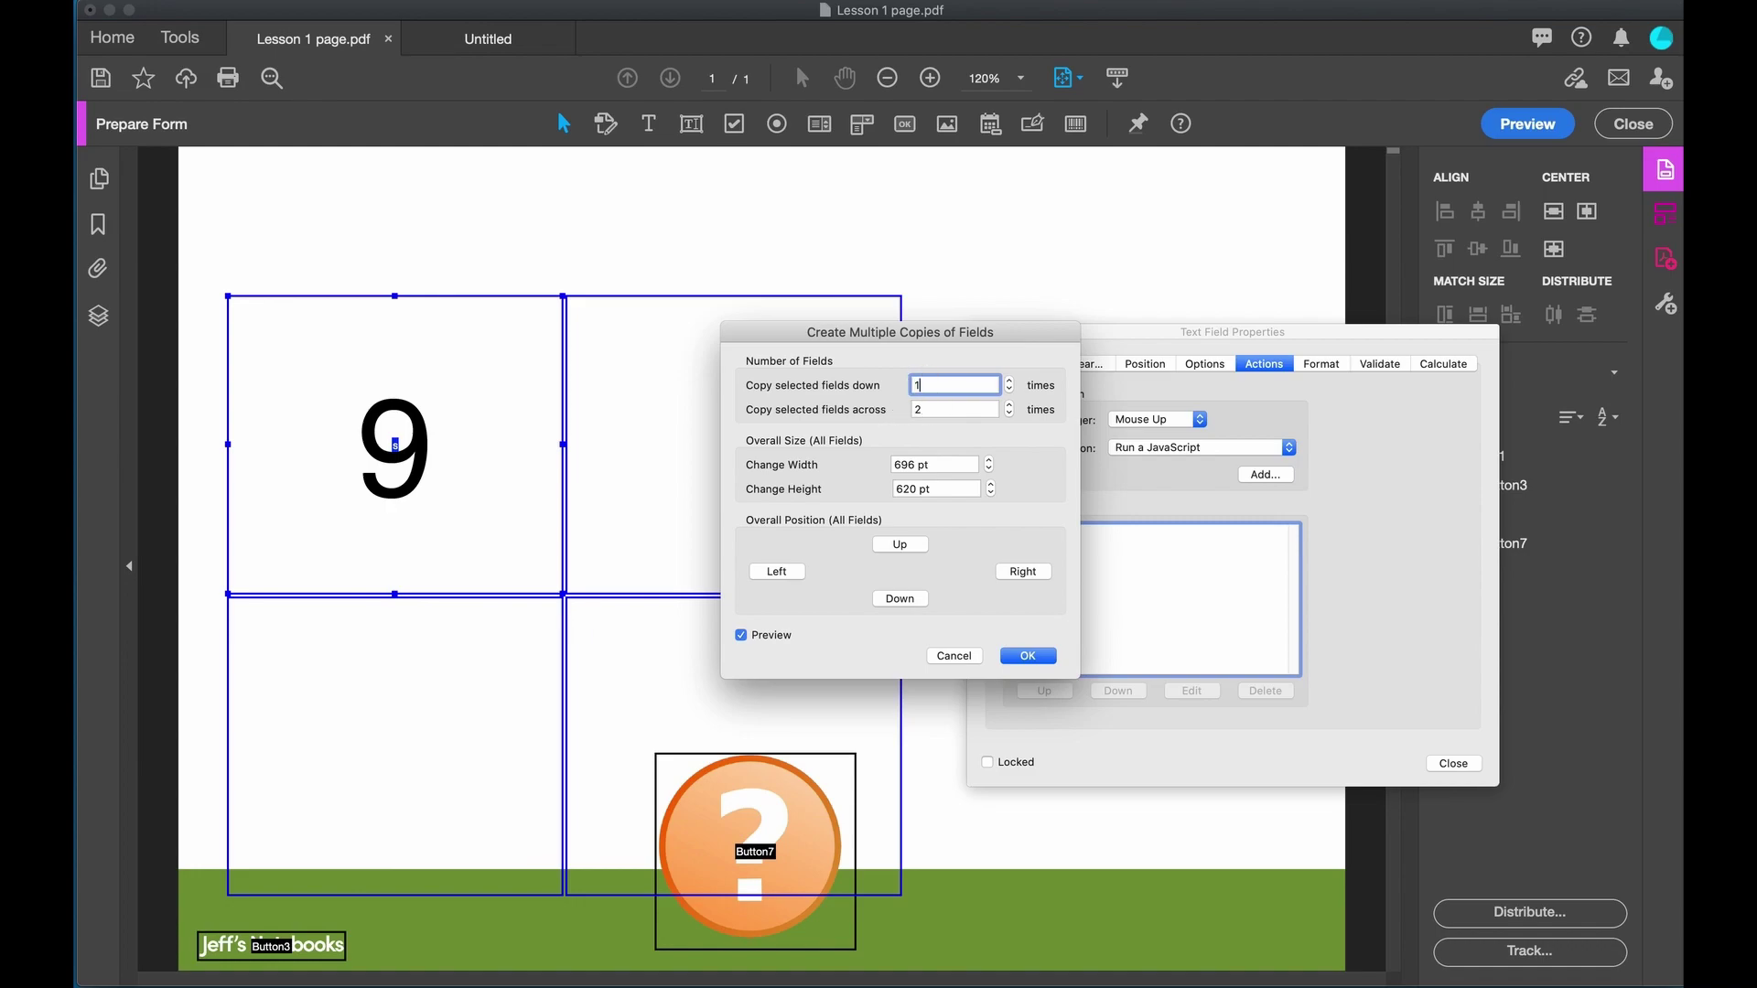
pyautogui.press('Return')
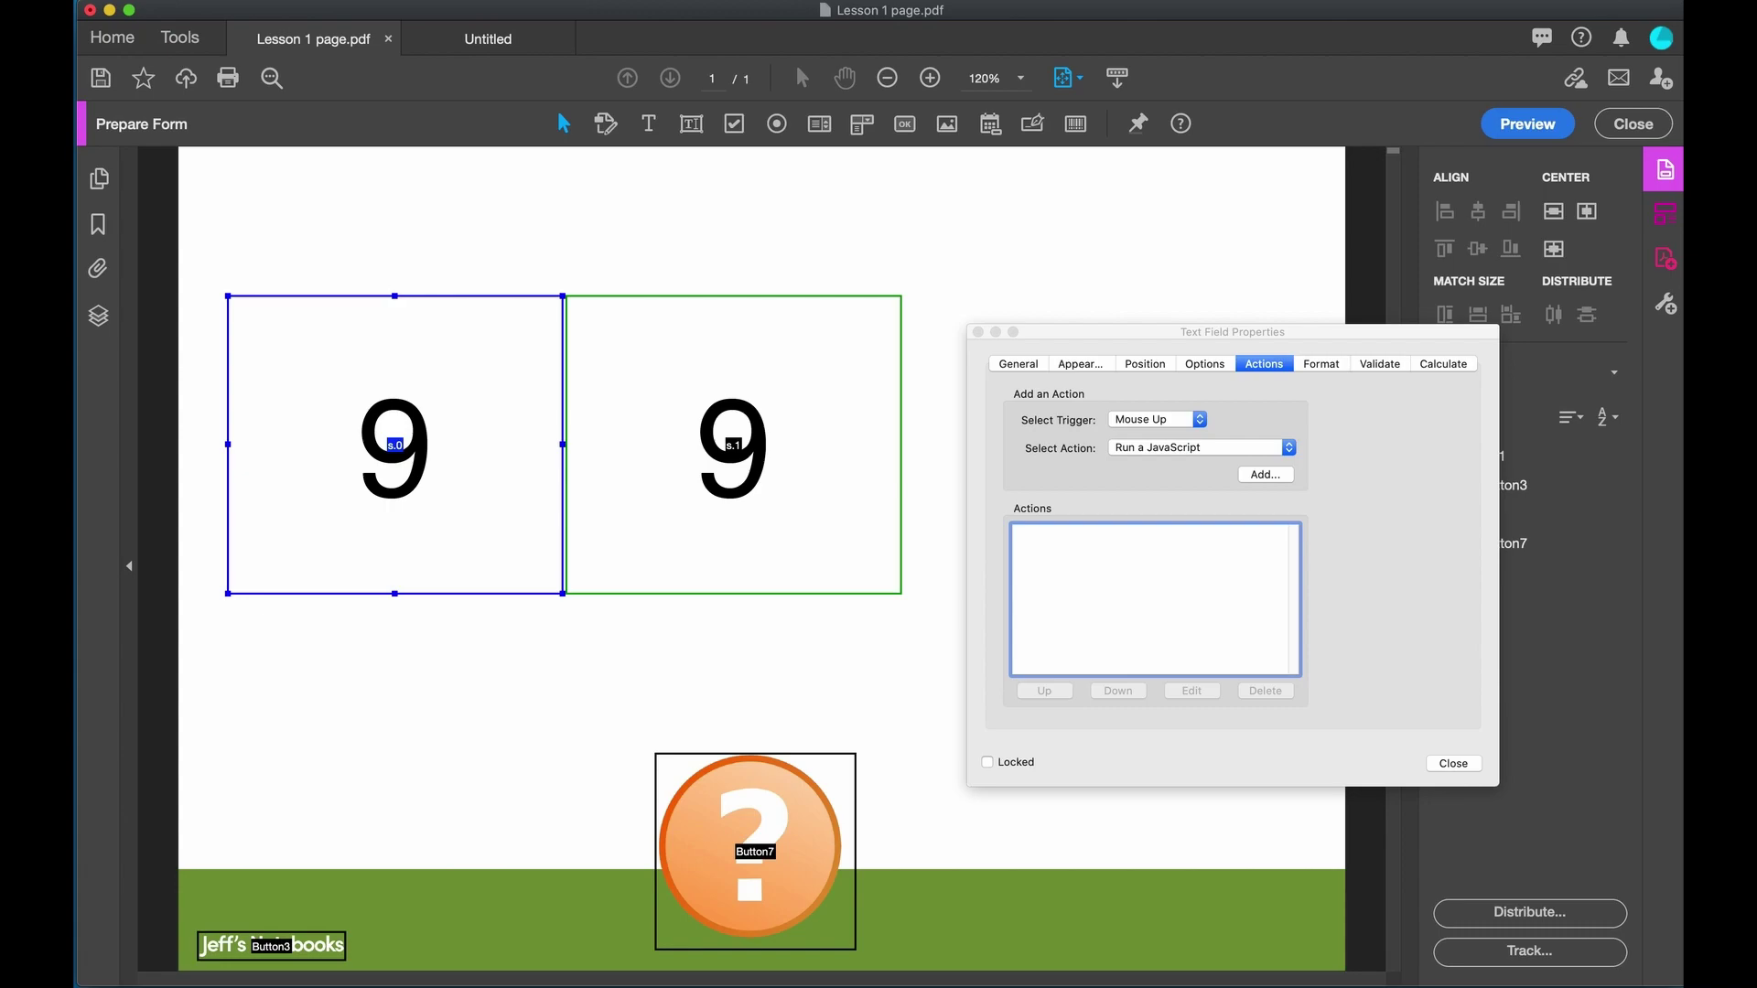
pyautogui.press('Return')
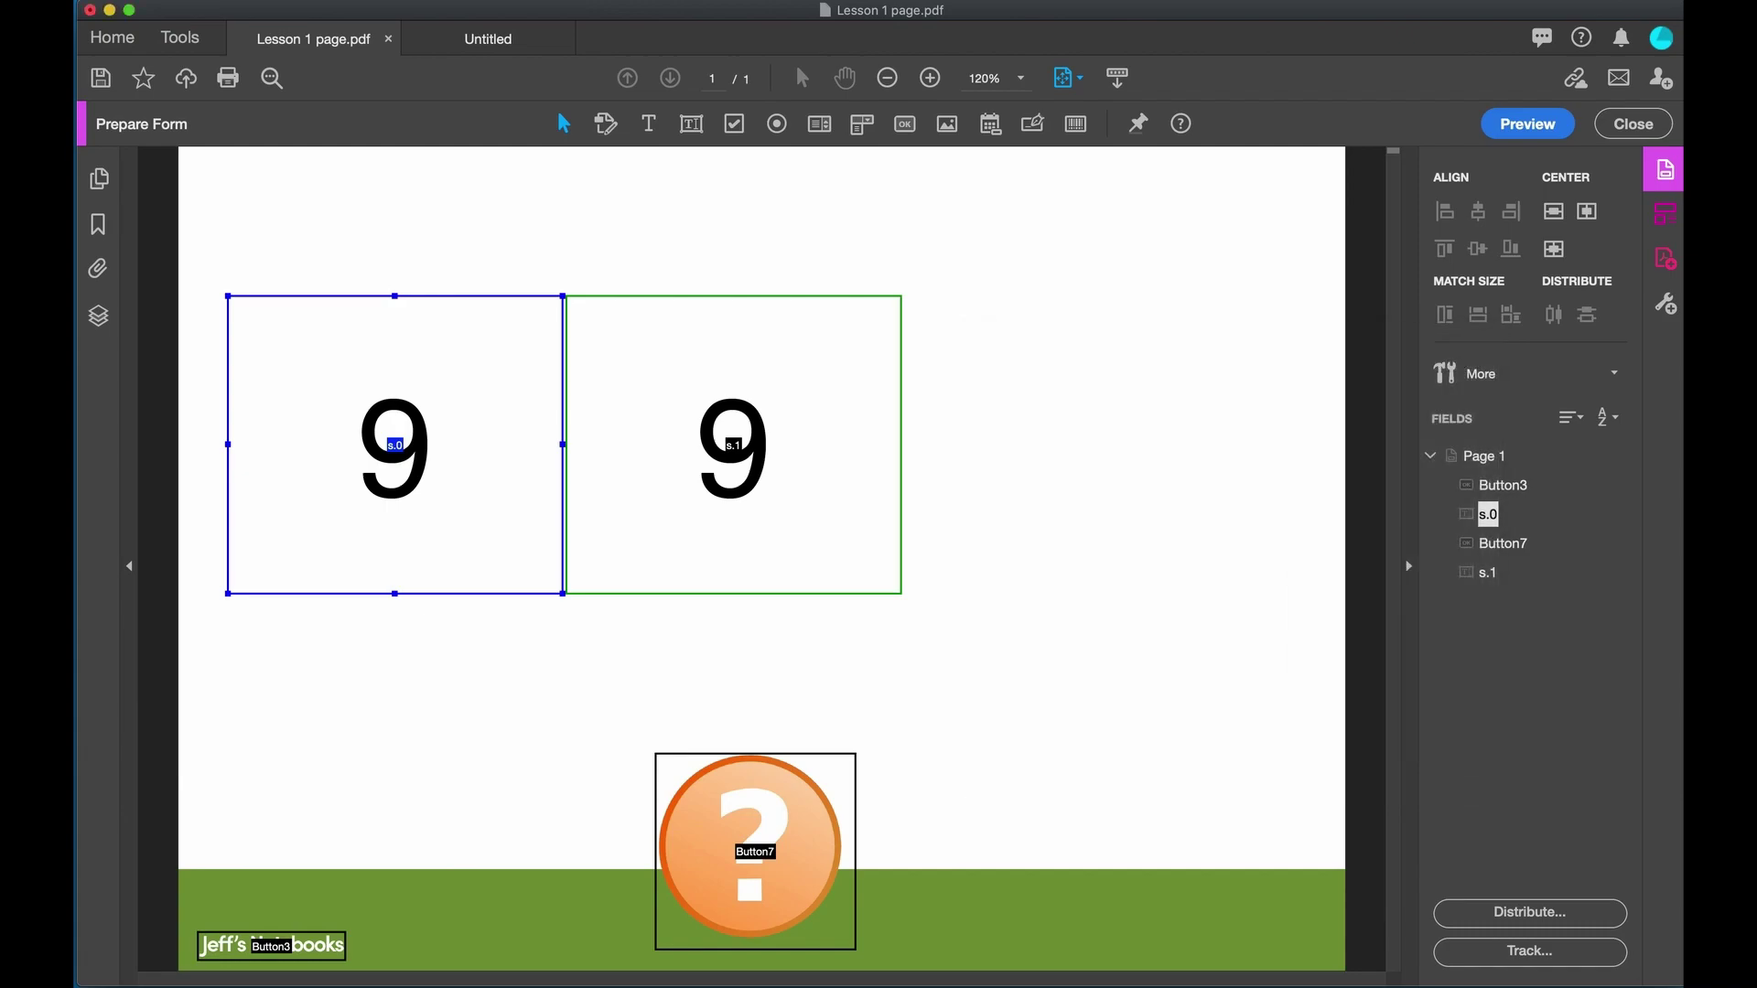
pyautogui.click(1528, 124)
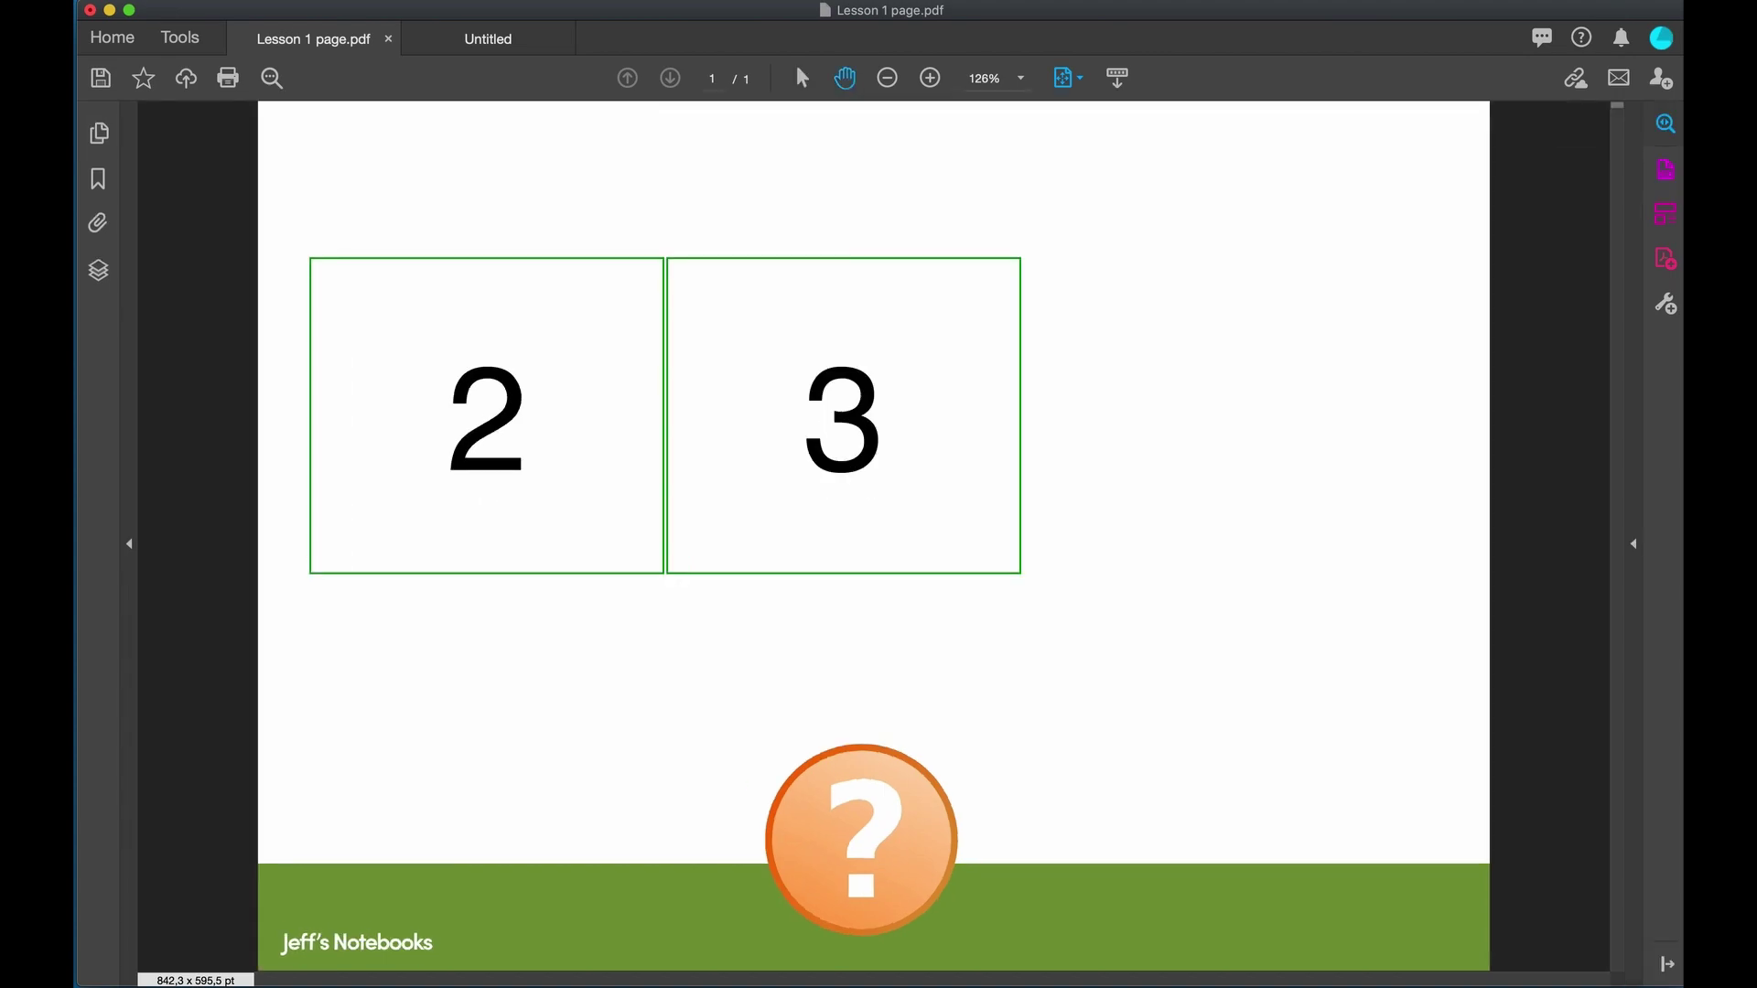
pyautogui.click(1666, 169)
pyautogui.rightClick(756, 851)
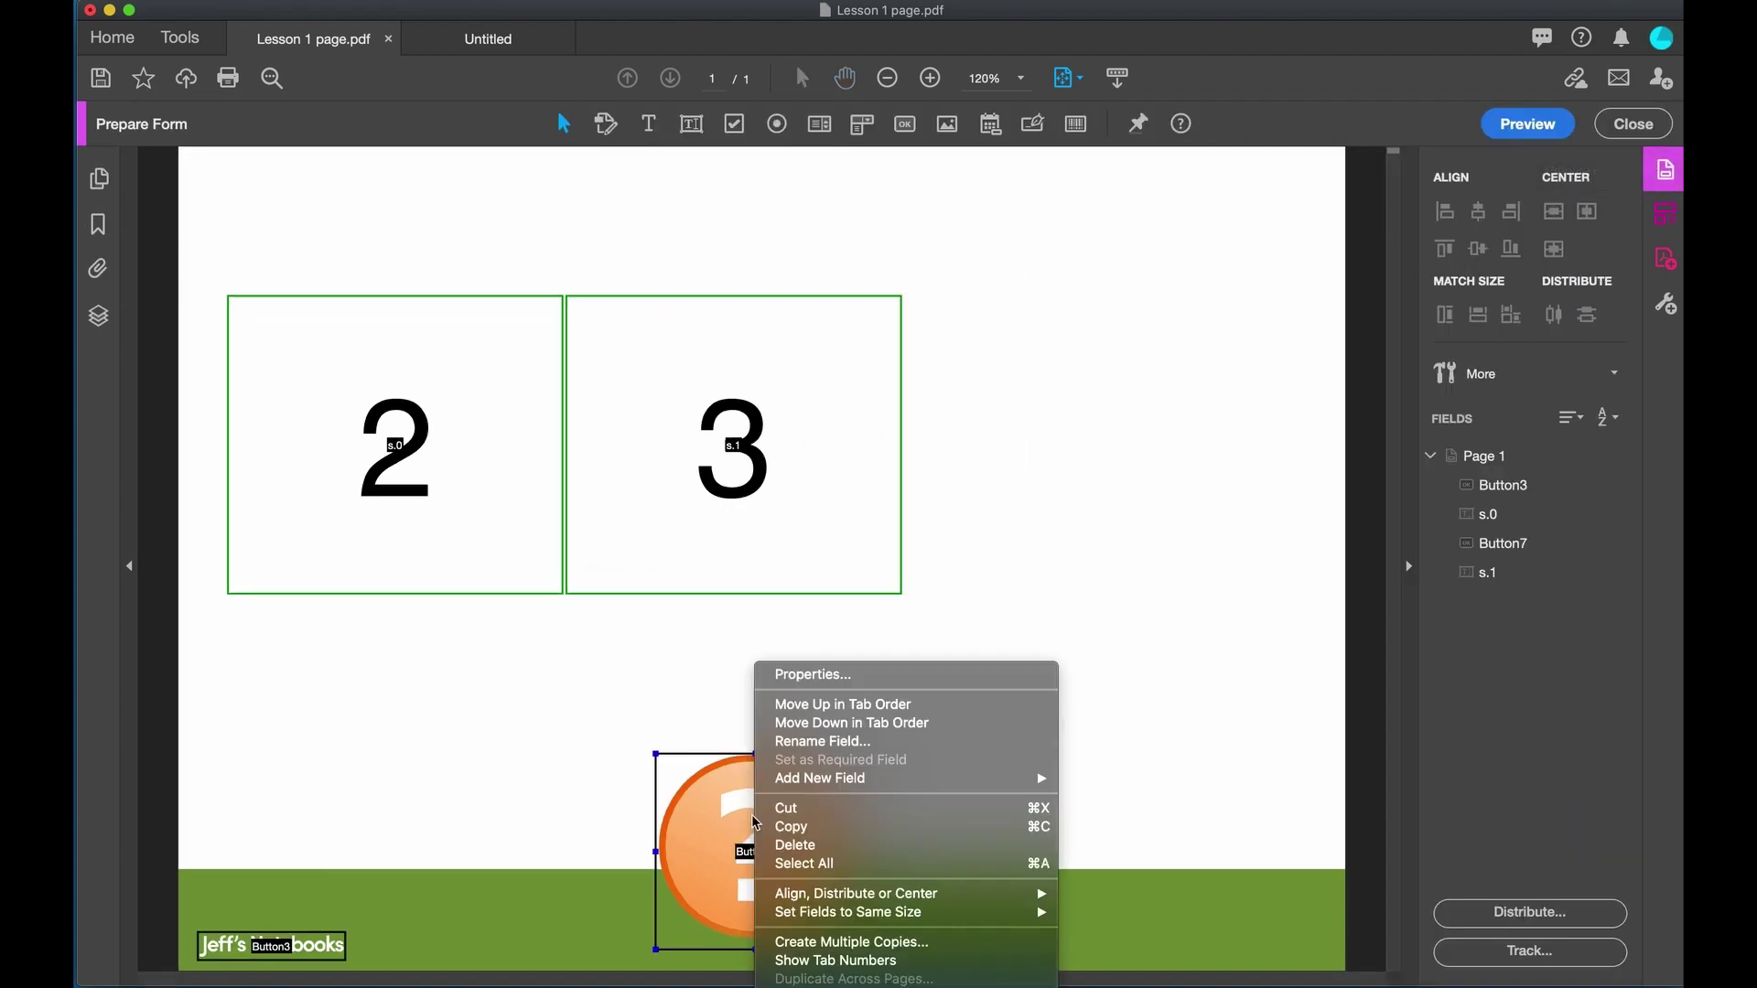
pyautogui.click(841, 682)
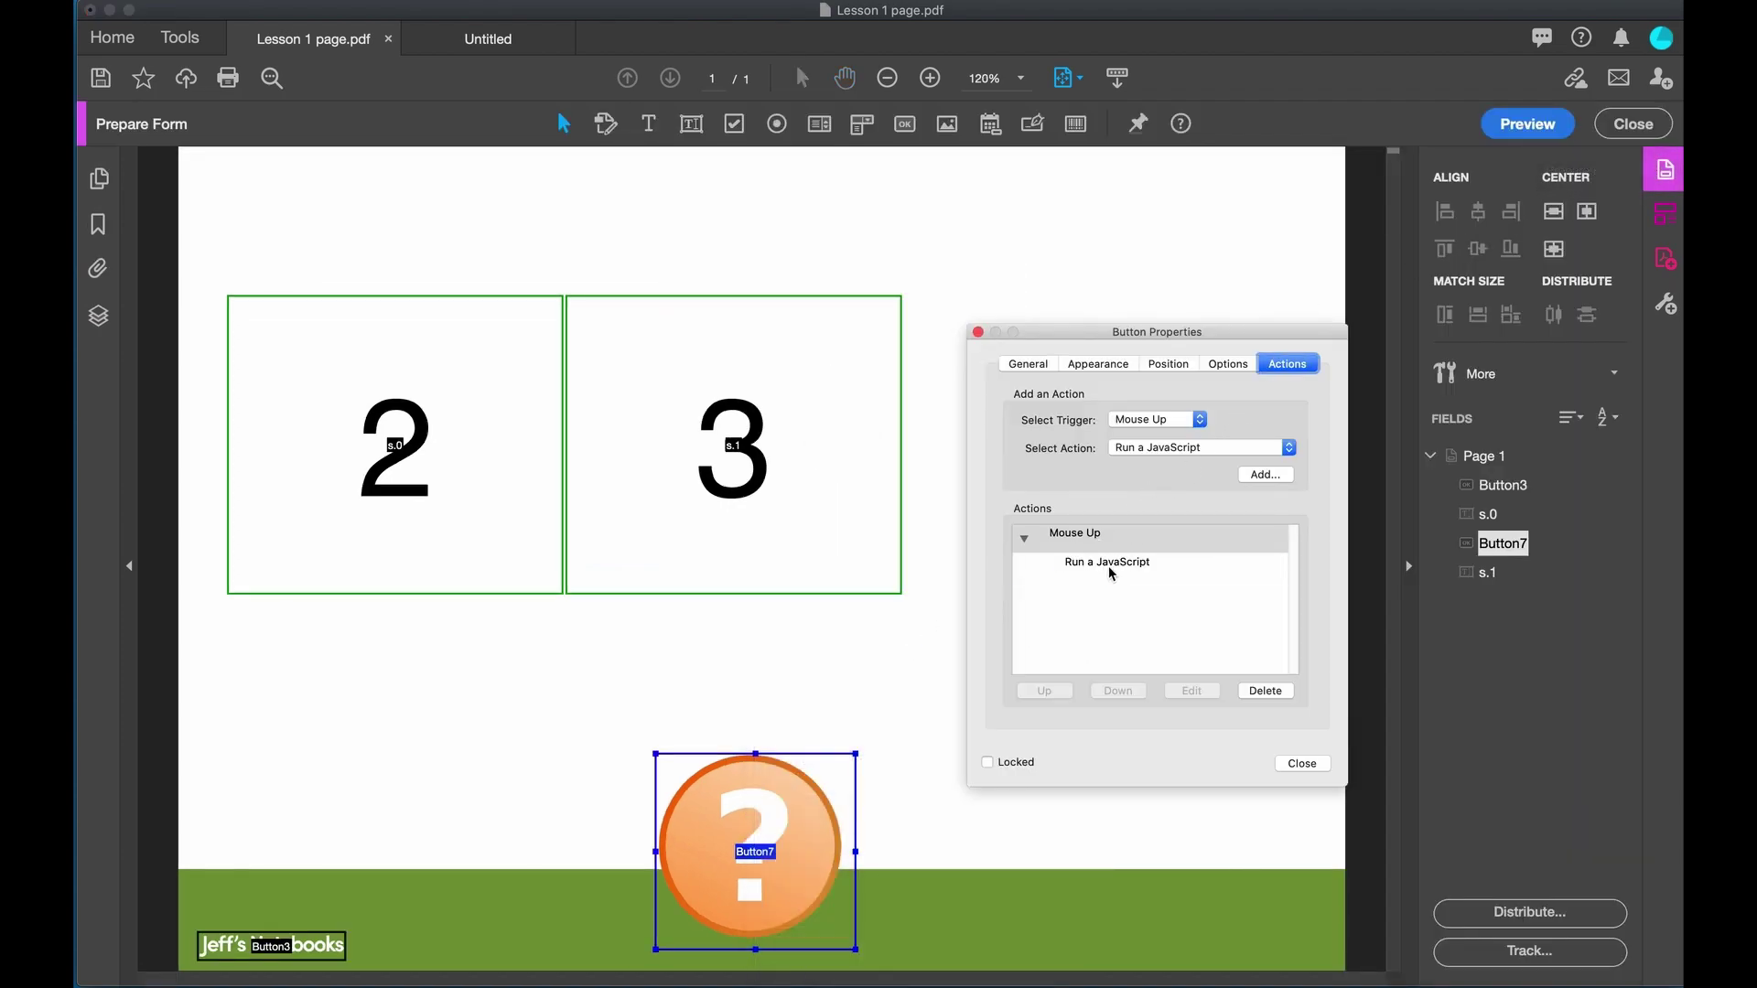
pyautogui.click(1111, 564)
pyautogui.click(1192, 691)
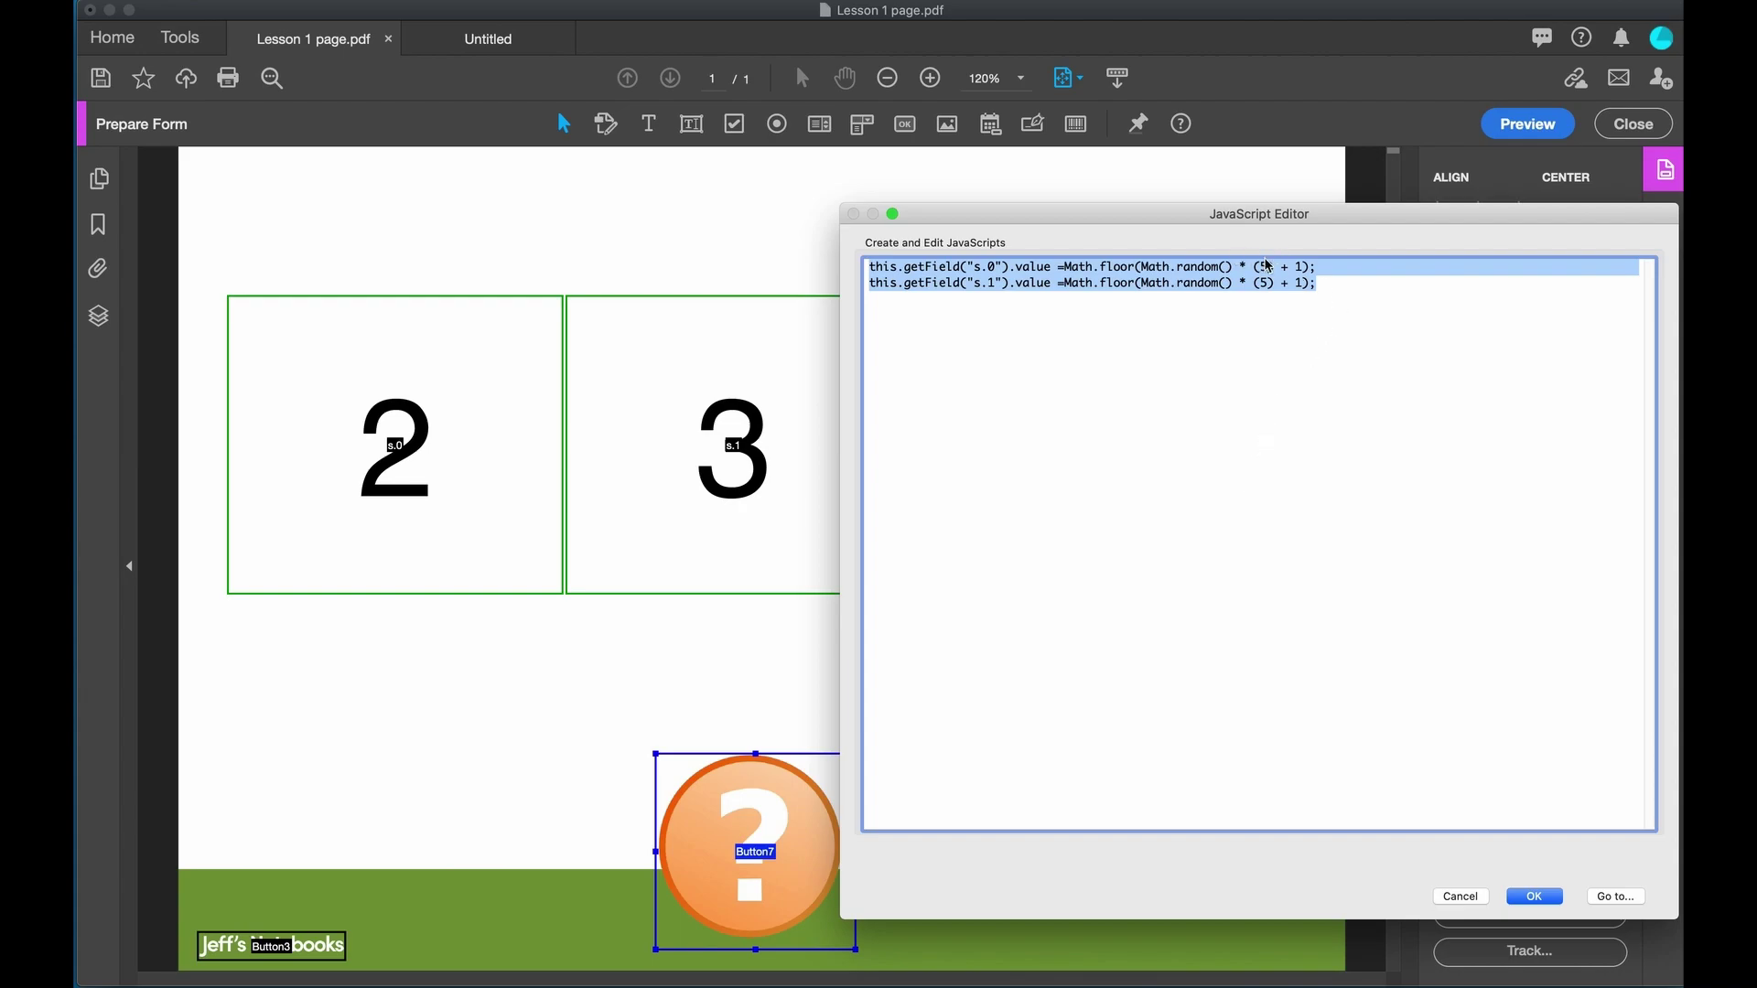
pyautogui.click(1265, 265)
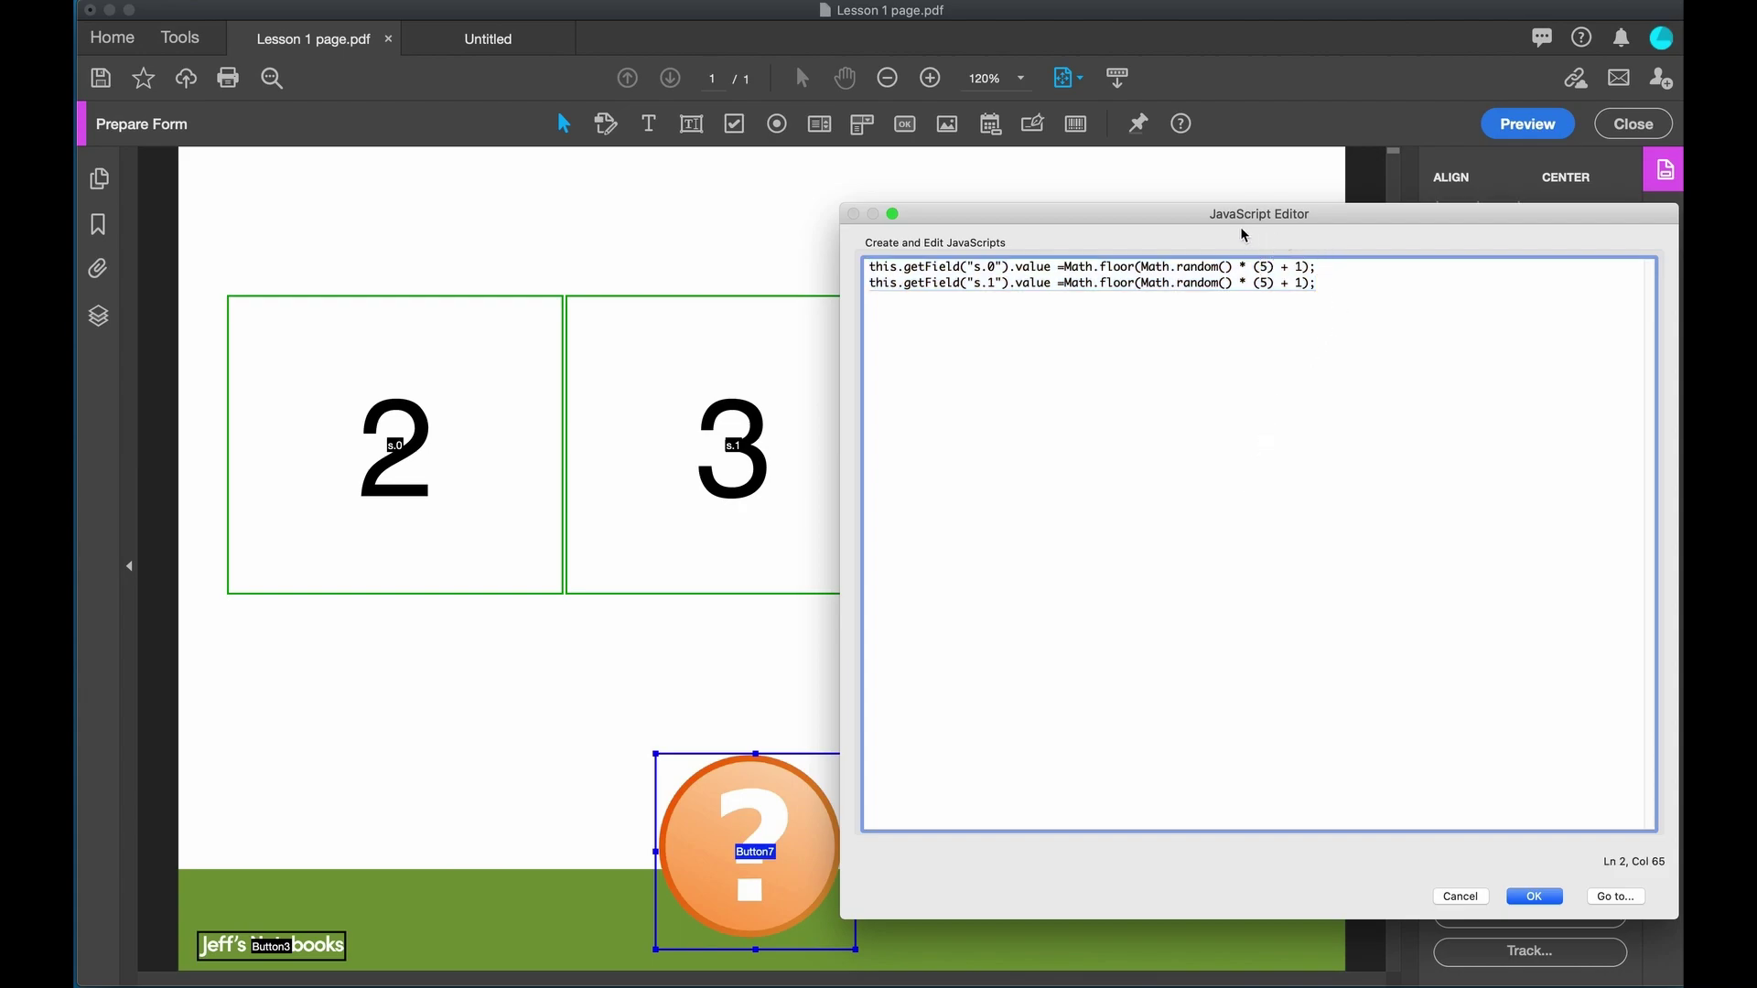
pyautogui.write('5')
pyautogui.click(1534, 896)
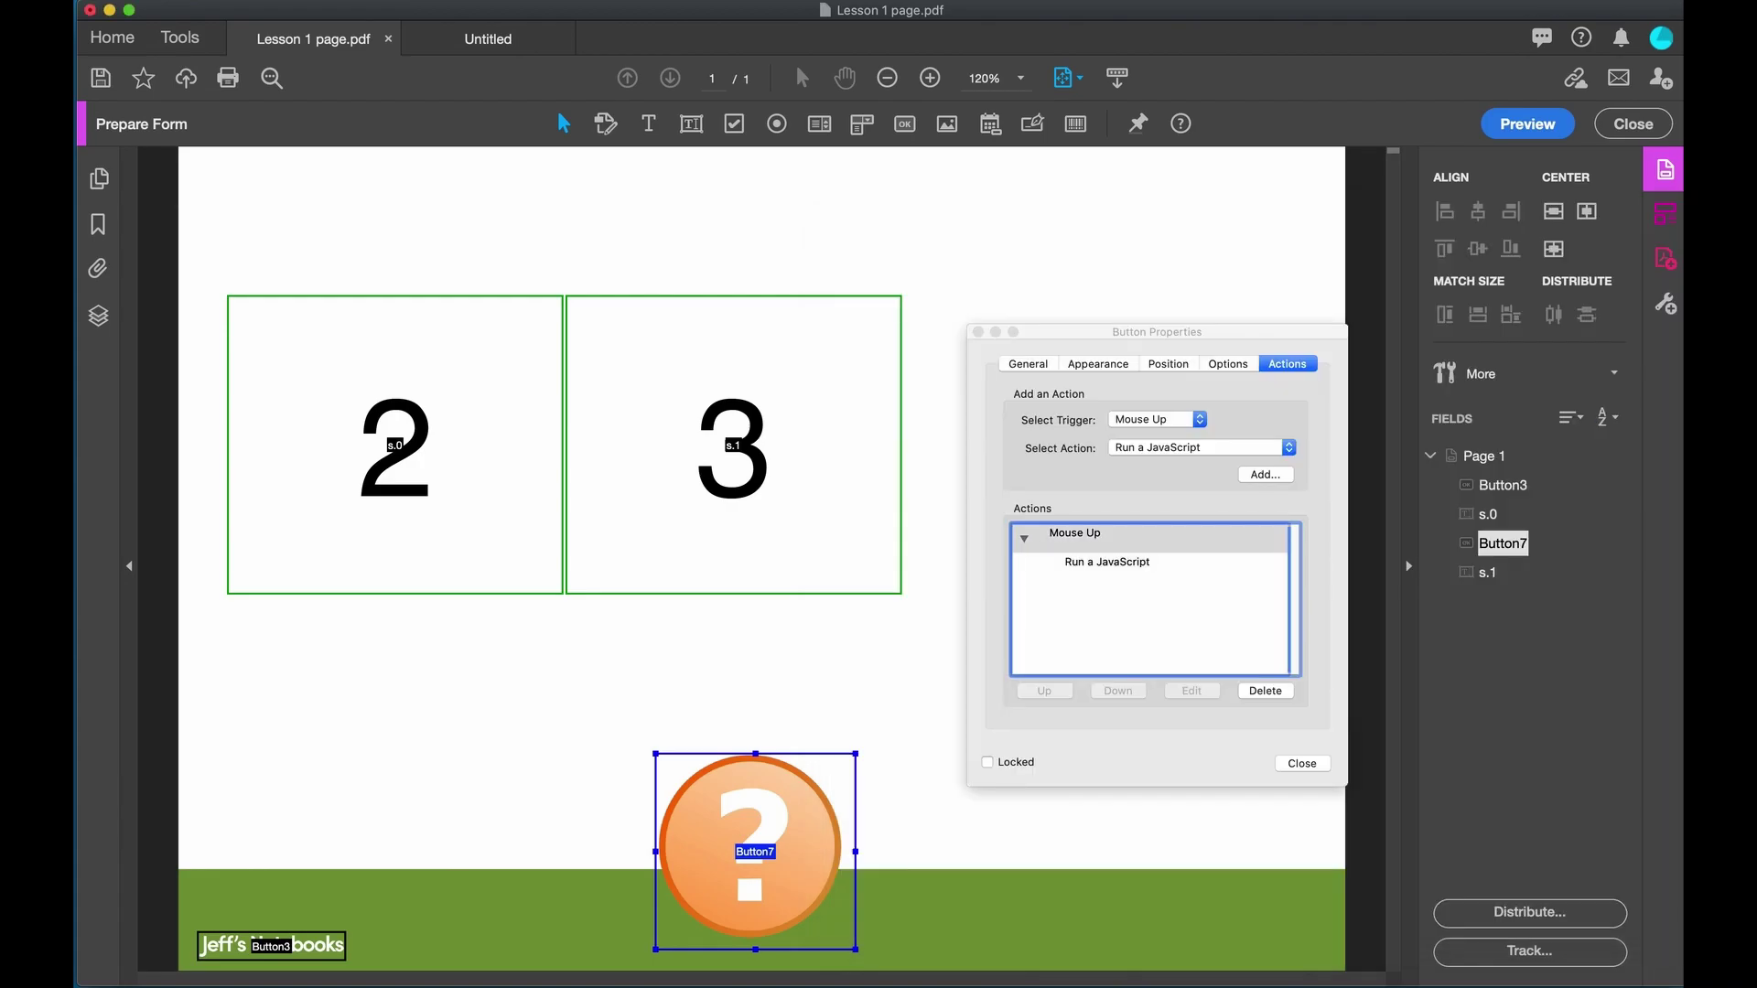
pyautogui.click(1528, 124)
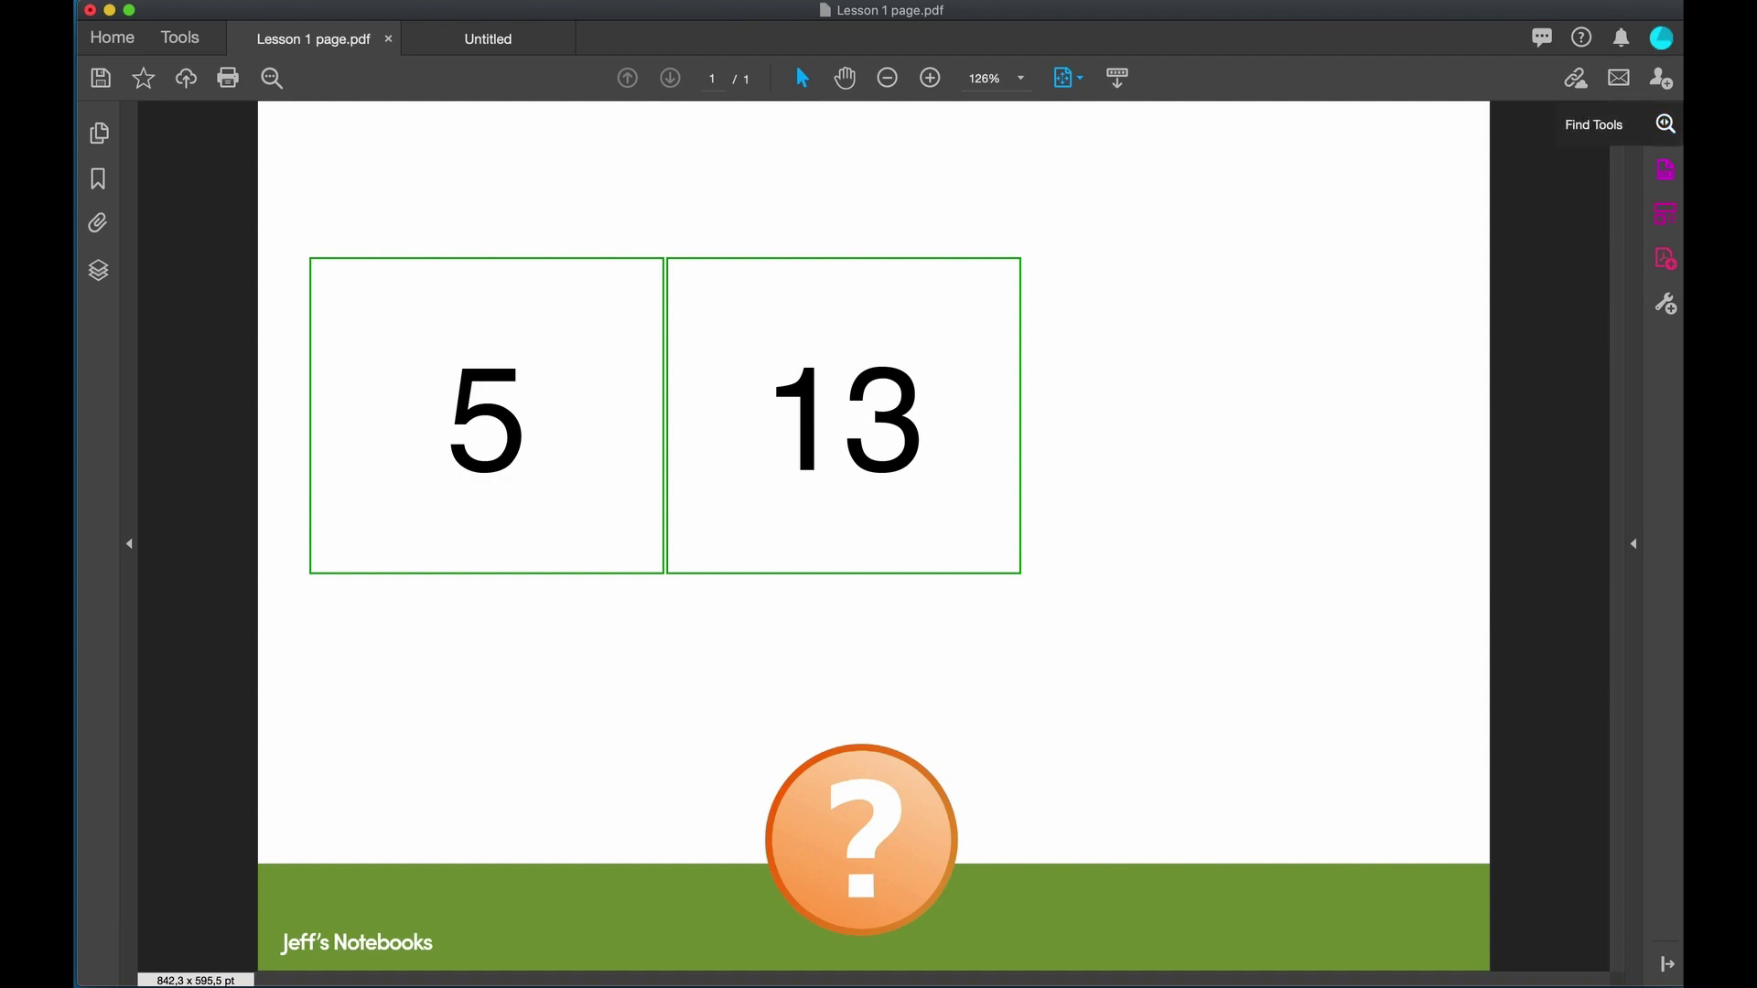
# In the question-mark button's script, change line 1's multiplier from 15 to 10
pyautogui.click(1665, 169)
pyautogui.rightClick(737, 804)
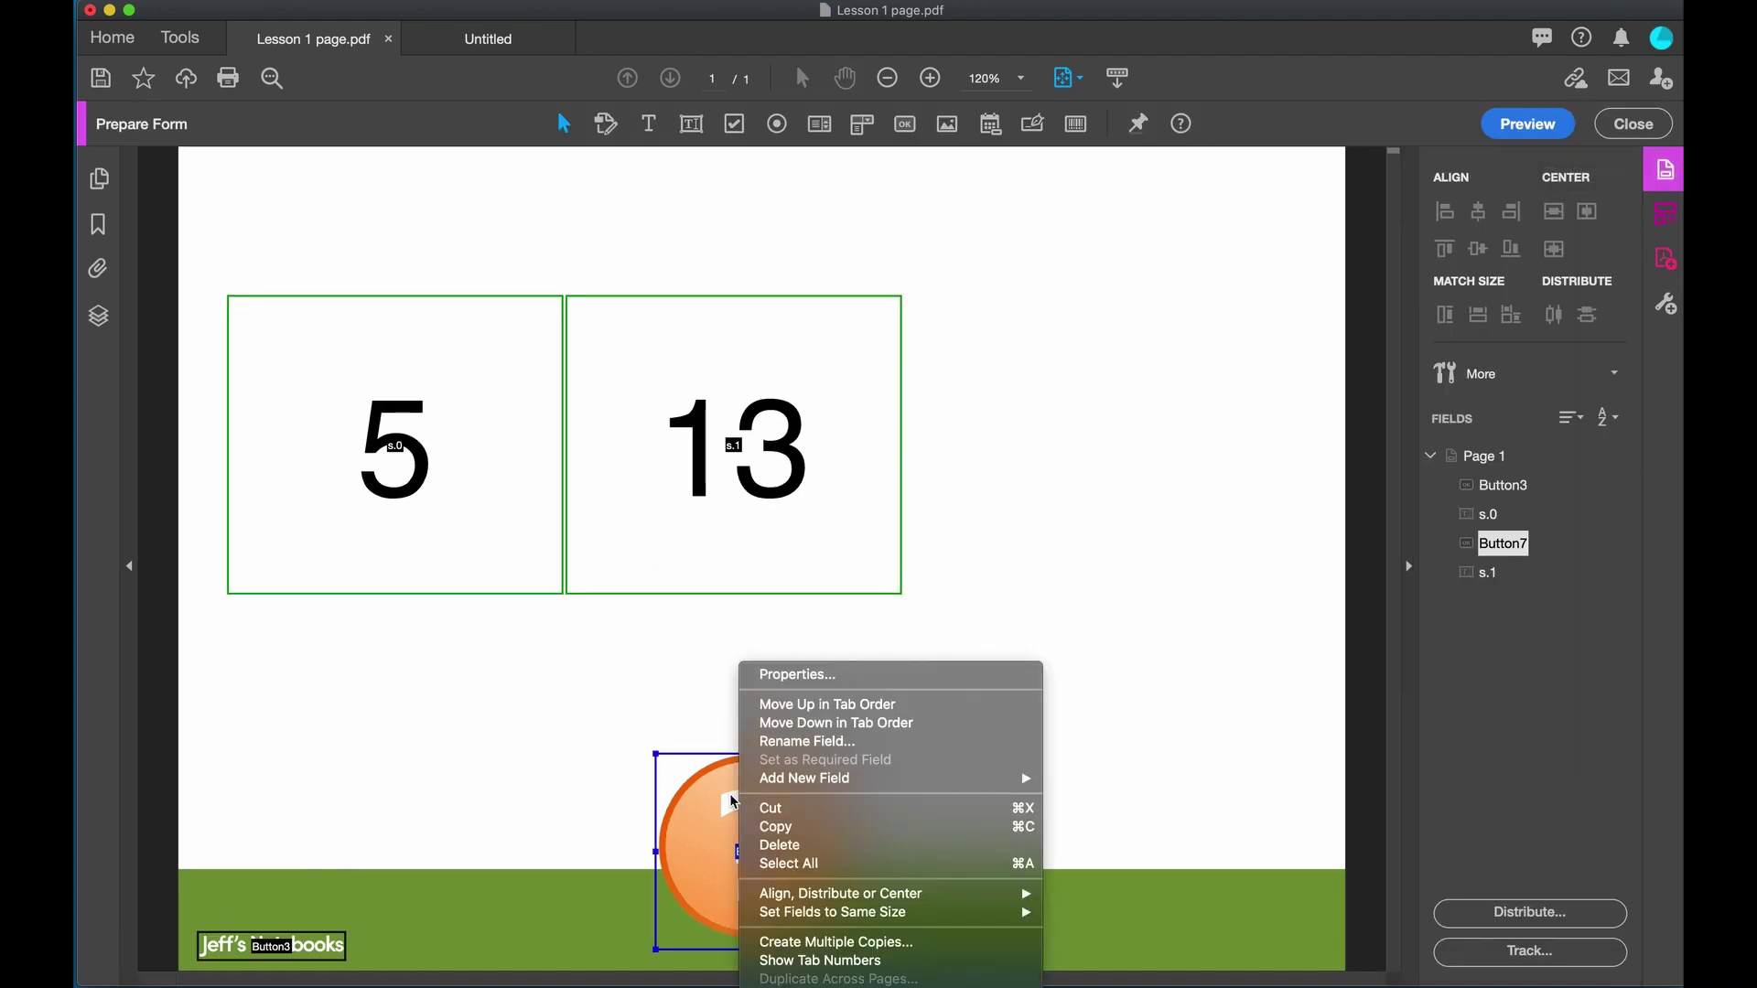
pyautogui.click(806, 678)
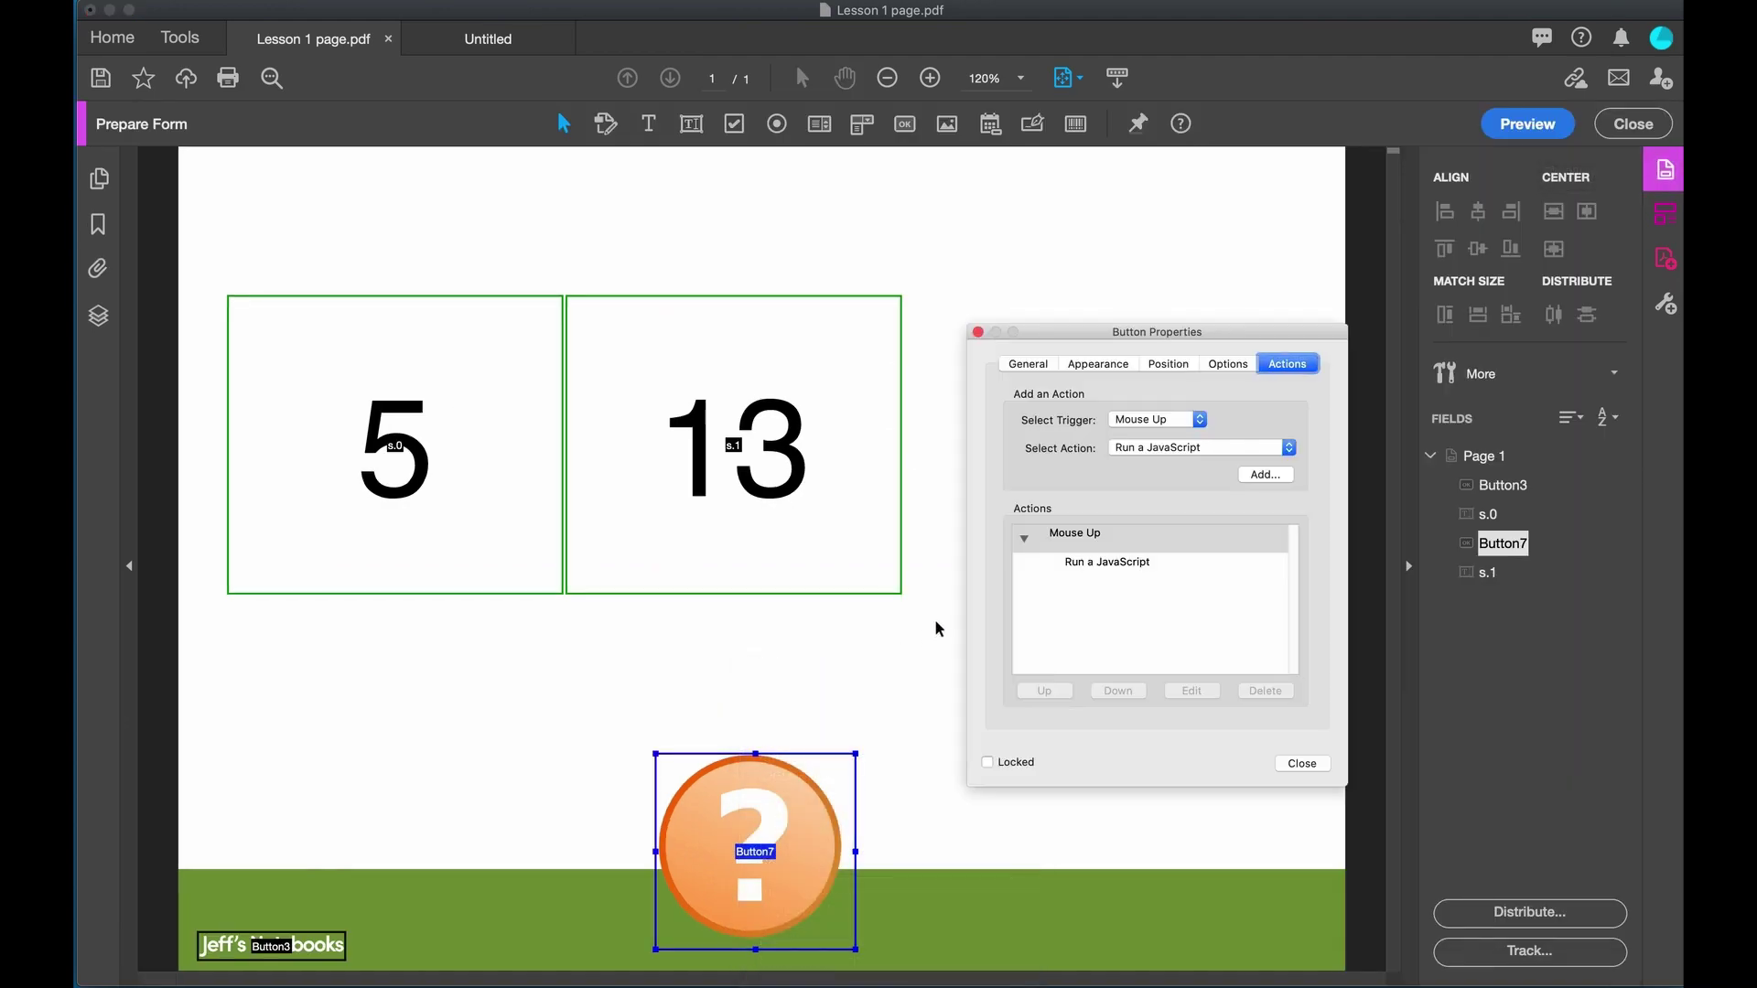
pyautogui.click(1110, 565)
pyautogui.click(1190, 692)
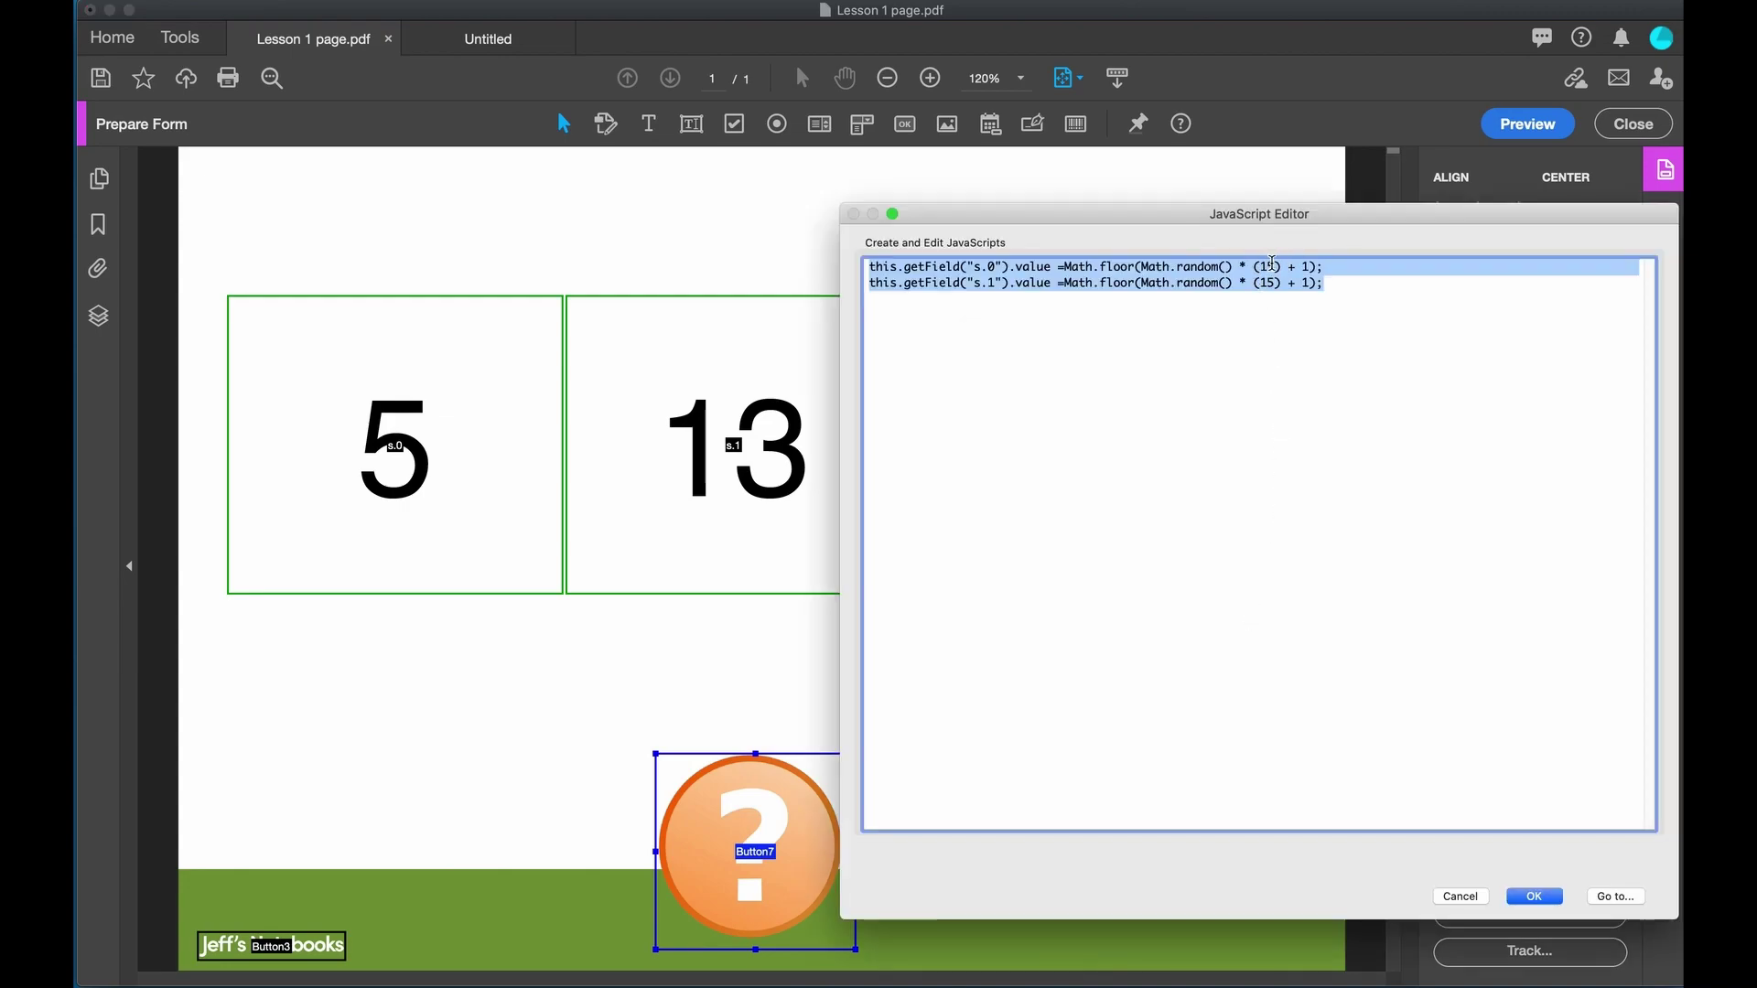
pyautogui.click(1278, 266)
pyautogui.click(1268, 267)
pyautogui.press('Delete')
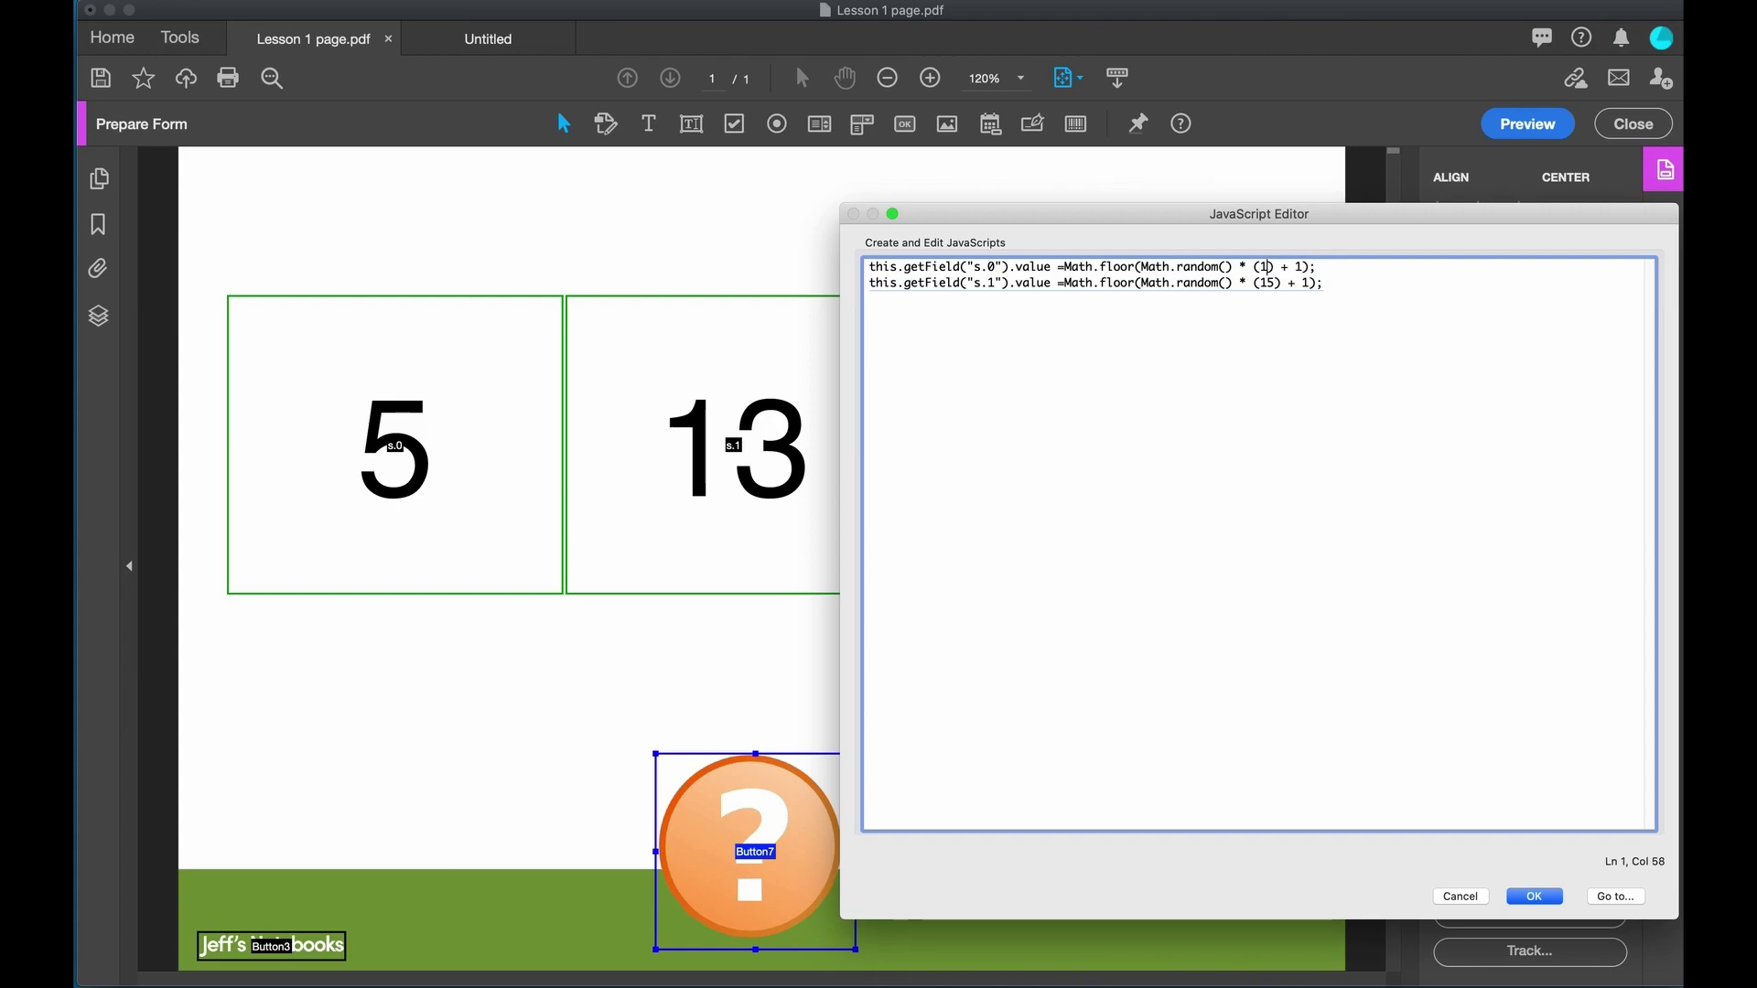
pyautogui.write('0')
# Change line 2 to (20) + 10 and save the script
pyautogui.doubleClick(1309, 284)
pyautogui.write('10')
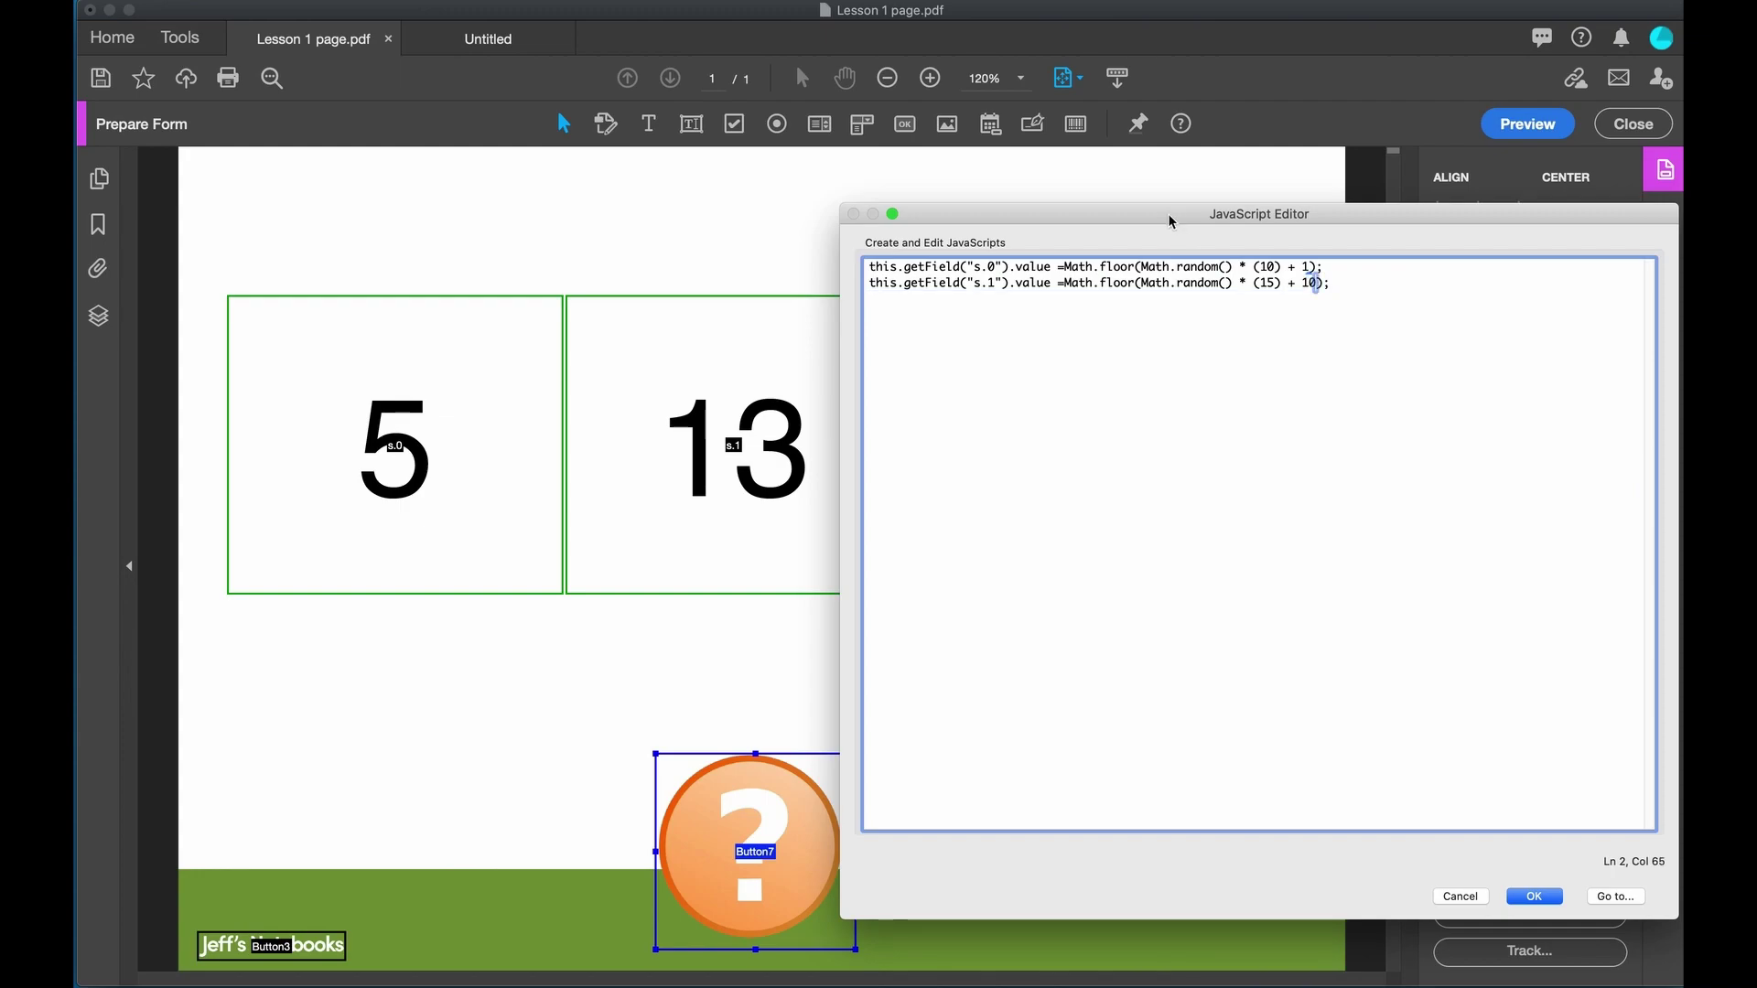
pyautogui.doubleClick(1269, 283)
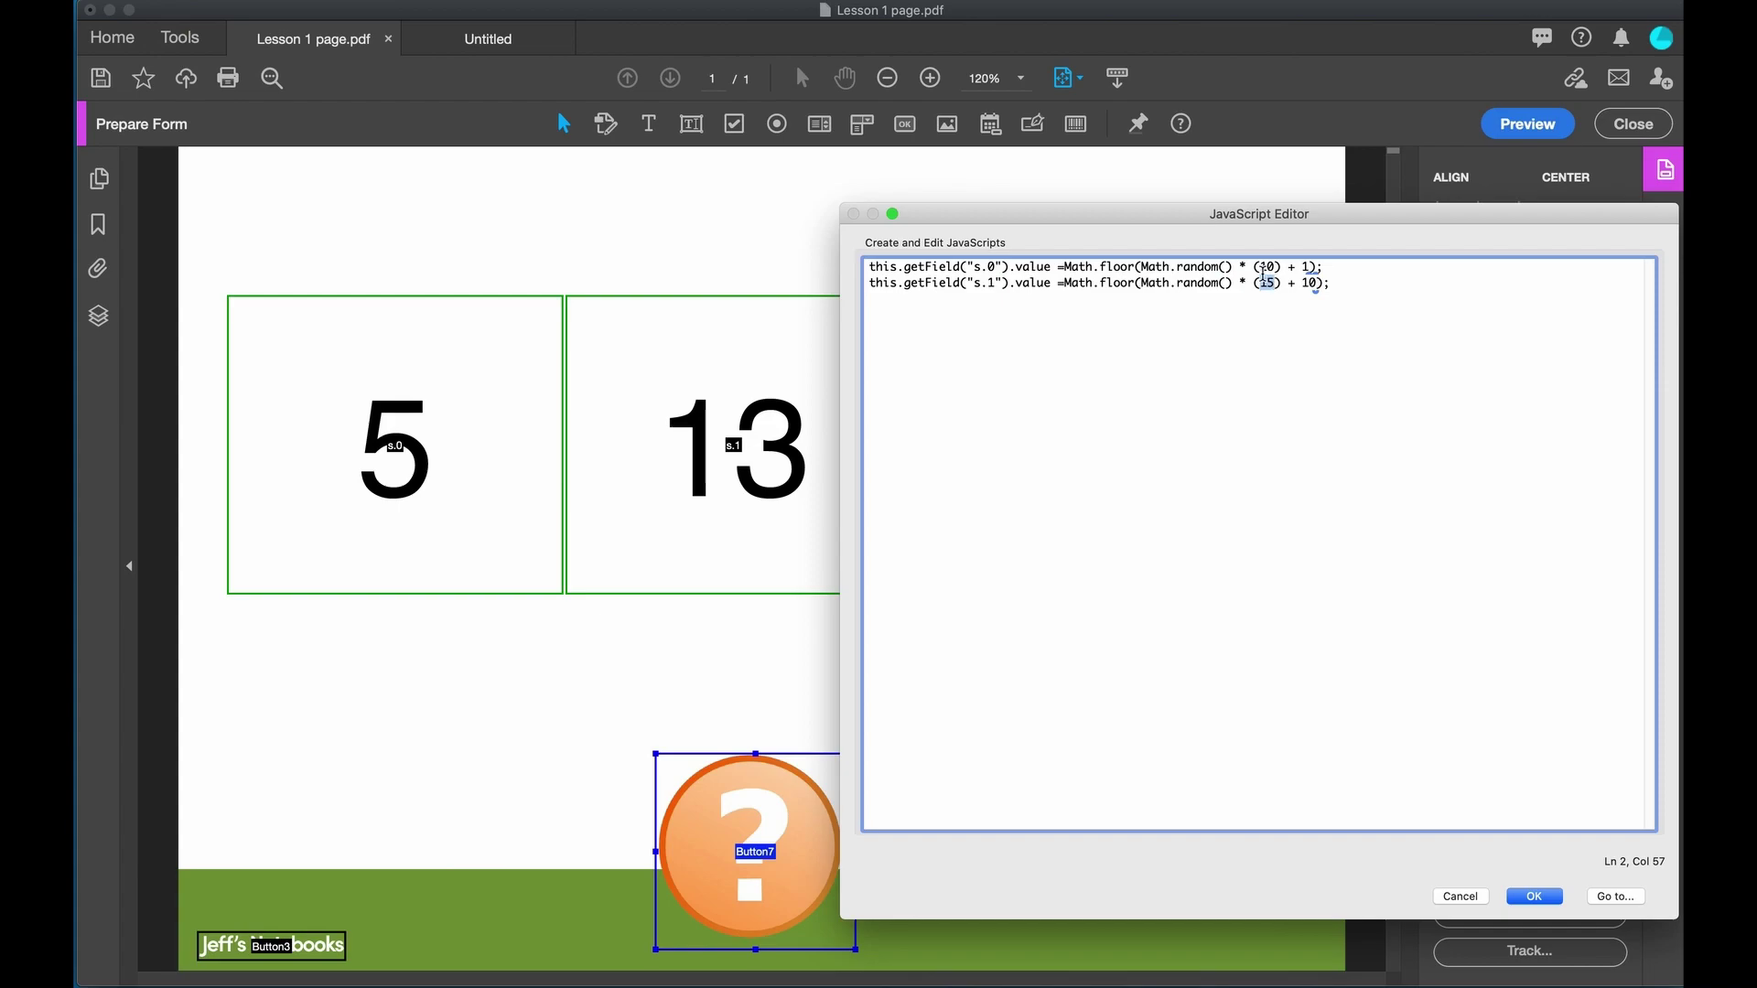
pyautogui.write('20')
pyautogui.click(1547, 897)
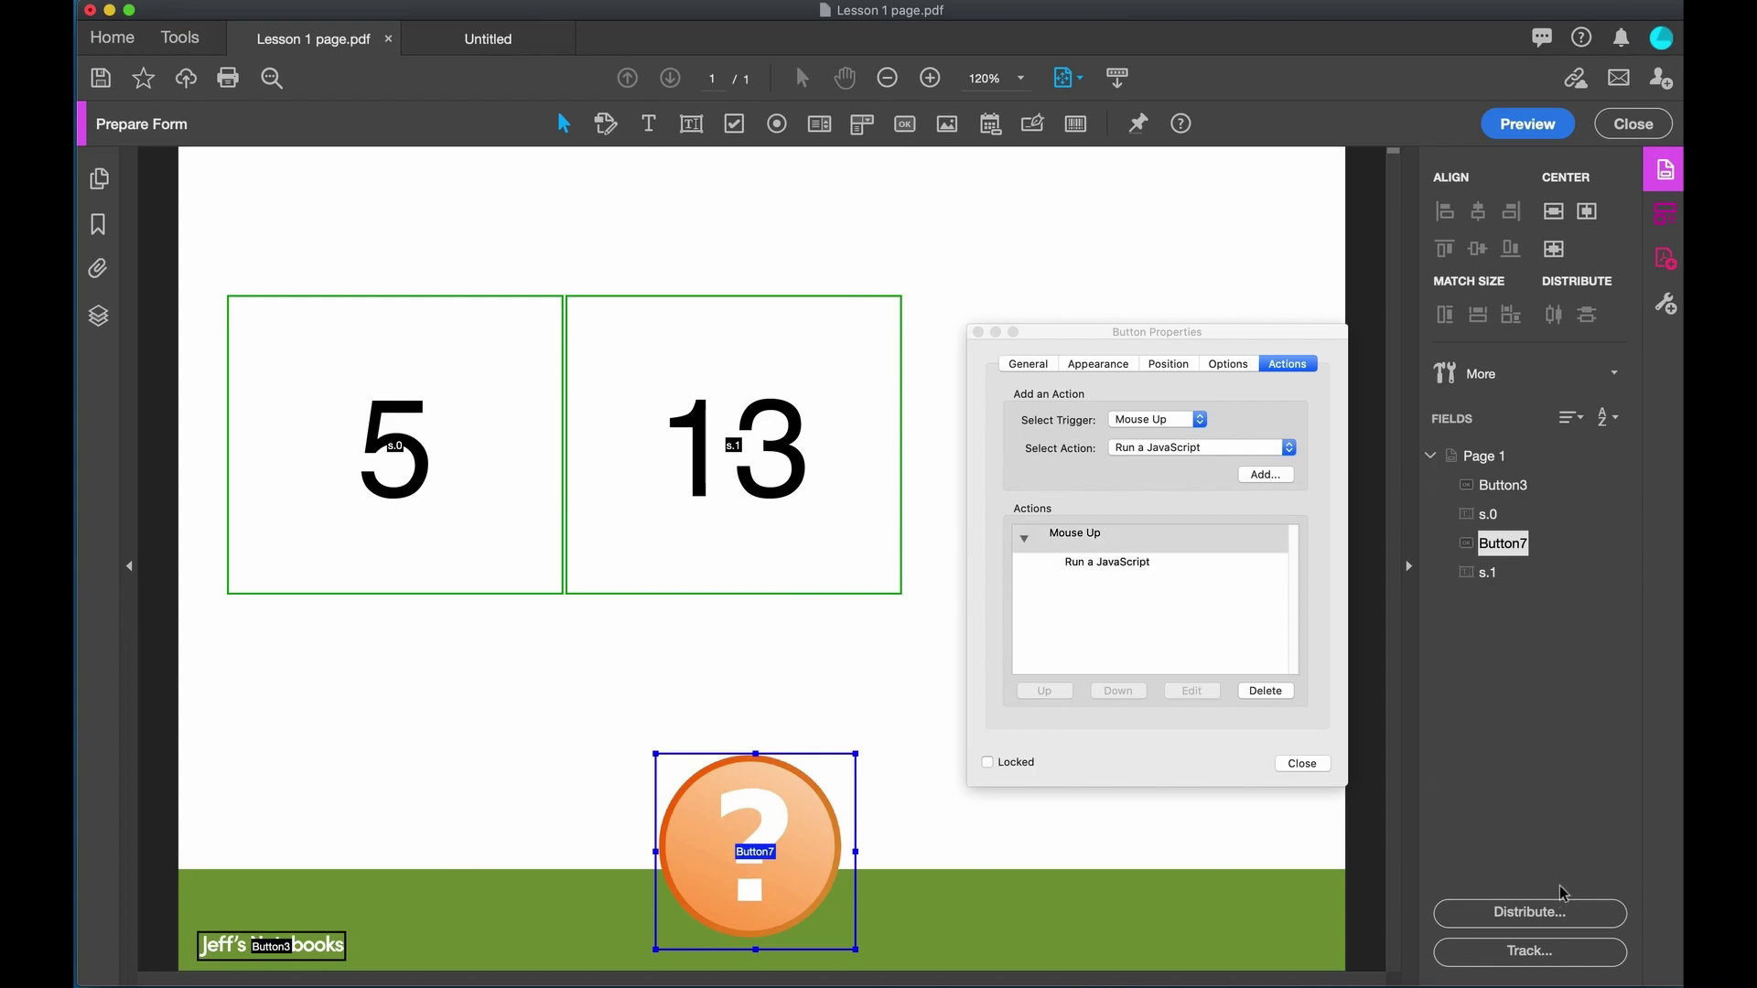
# Preview the form and click the button, showing 6 and 58
pyautogui.click(1527, 123)
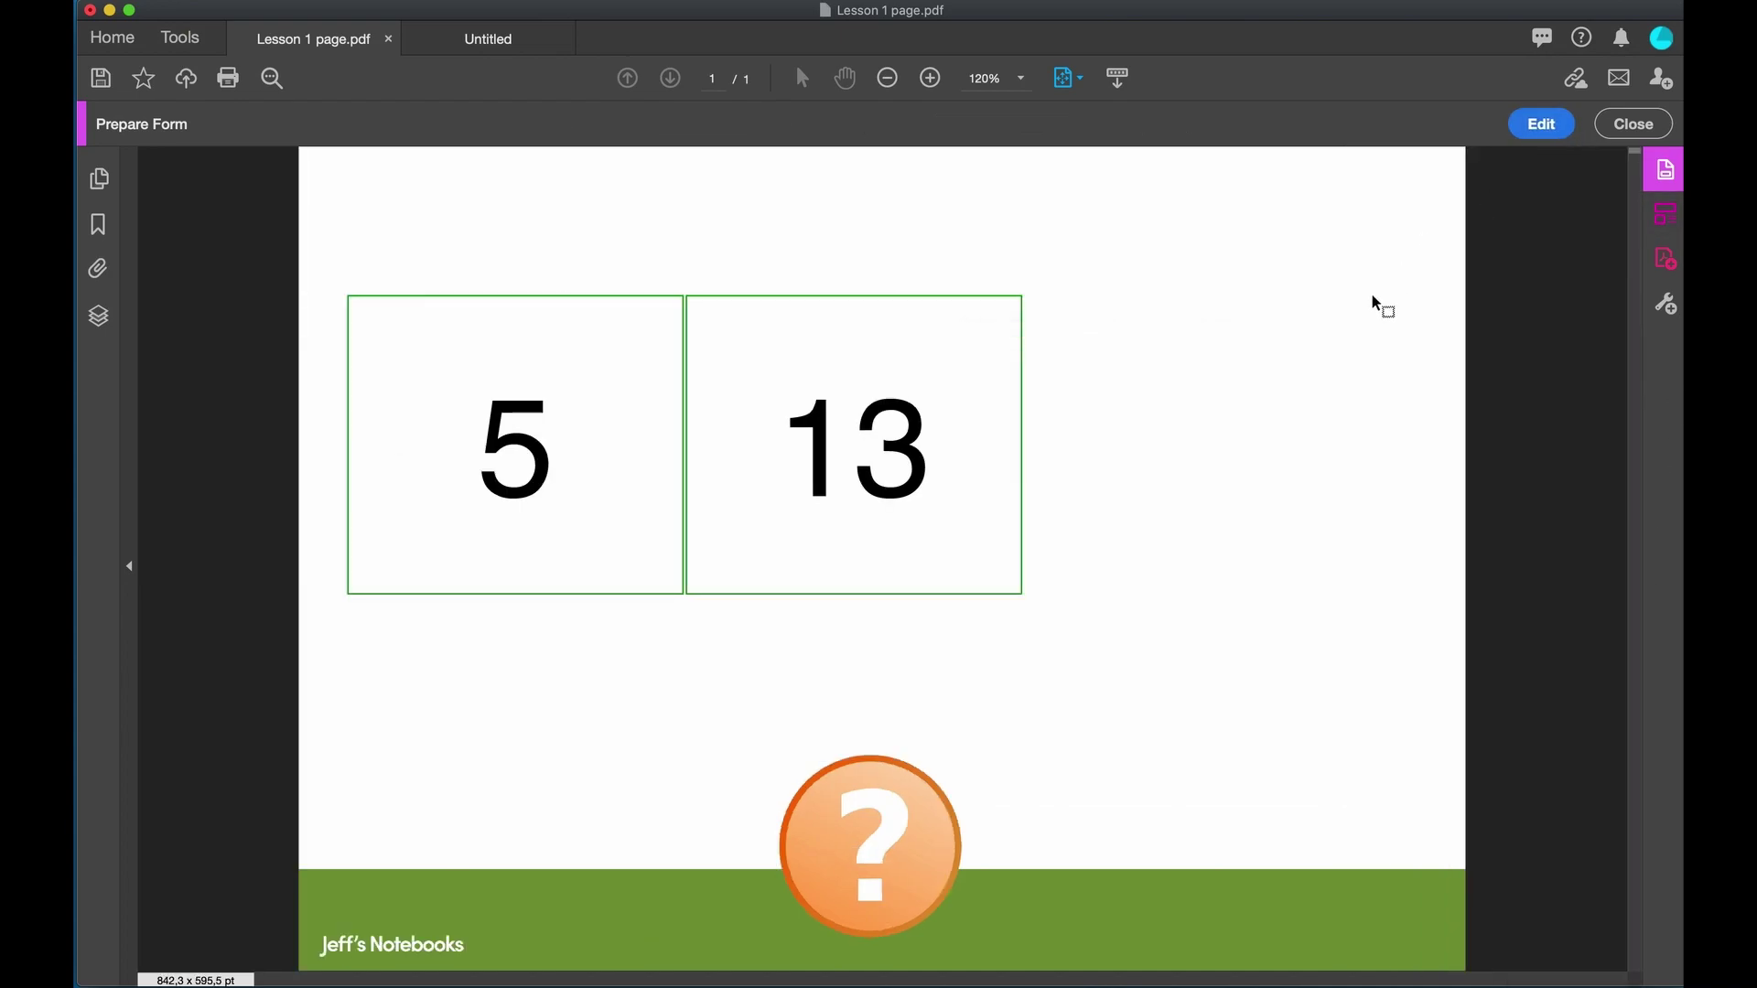
pyautogui.click(868, 838)
pyautogui.click(872, 846)
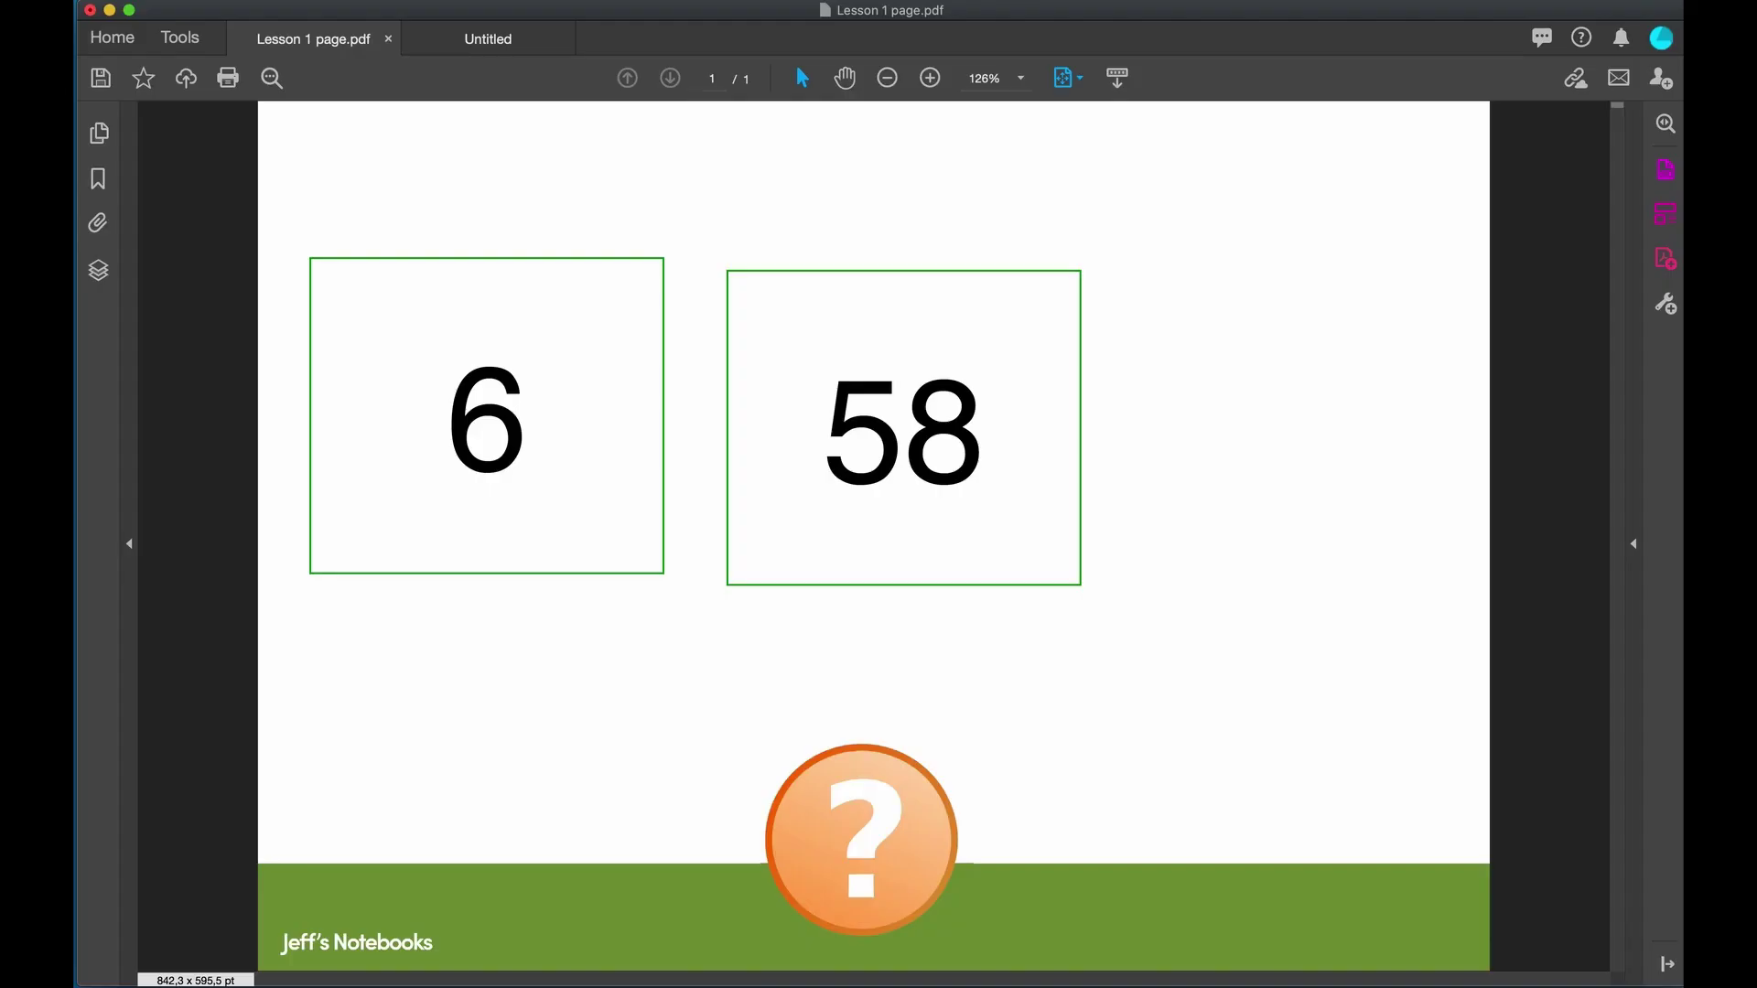
# In the Google Doc, duplicate line 2 as a third line setting field s.2
pyautogui.press('super+Tab')
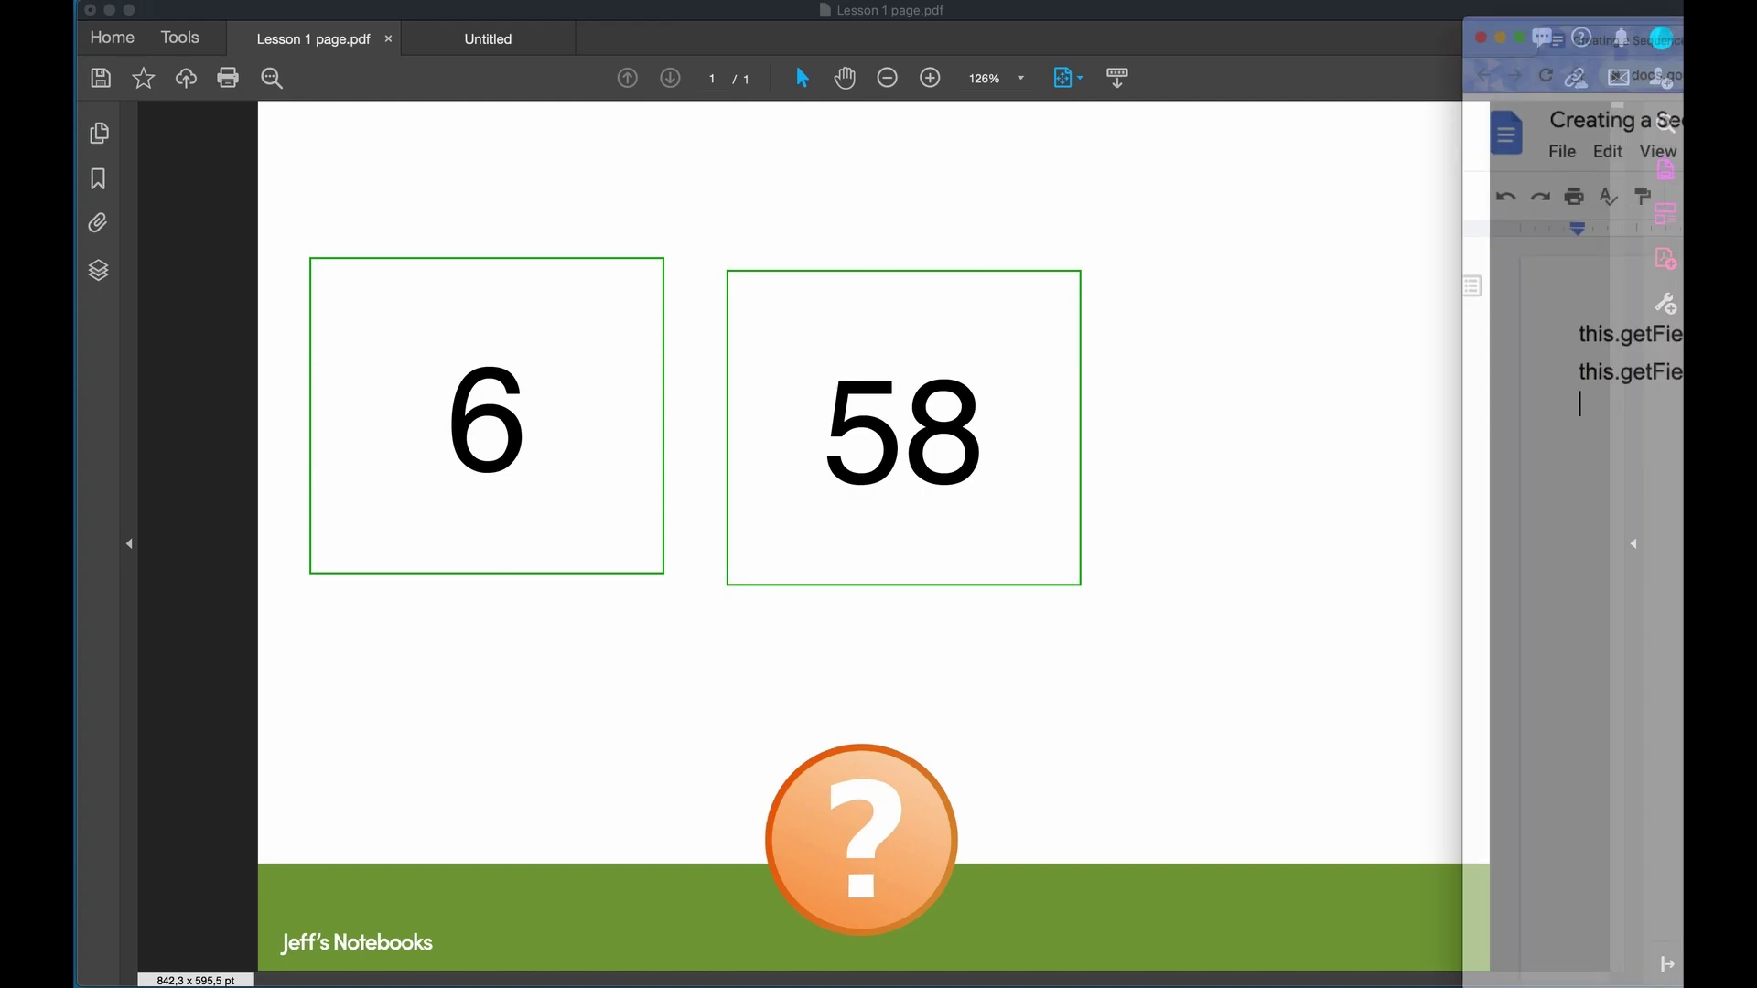
pyautogui.moveTo(608, 365); pyautogui.dragTo(1291, 365)
pyautogui.hotkey('ctrl', 'c')
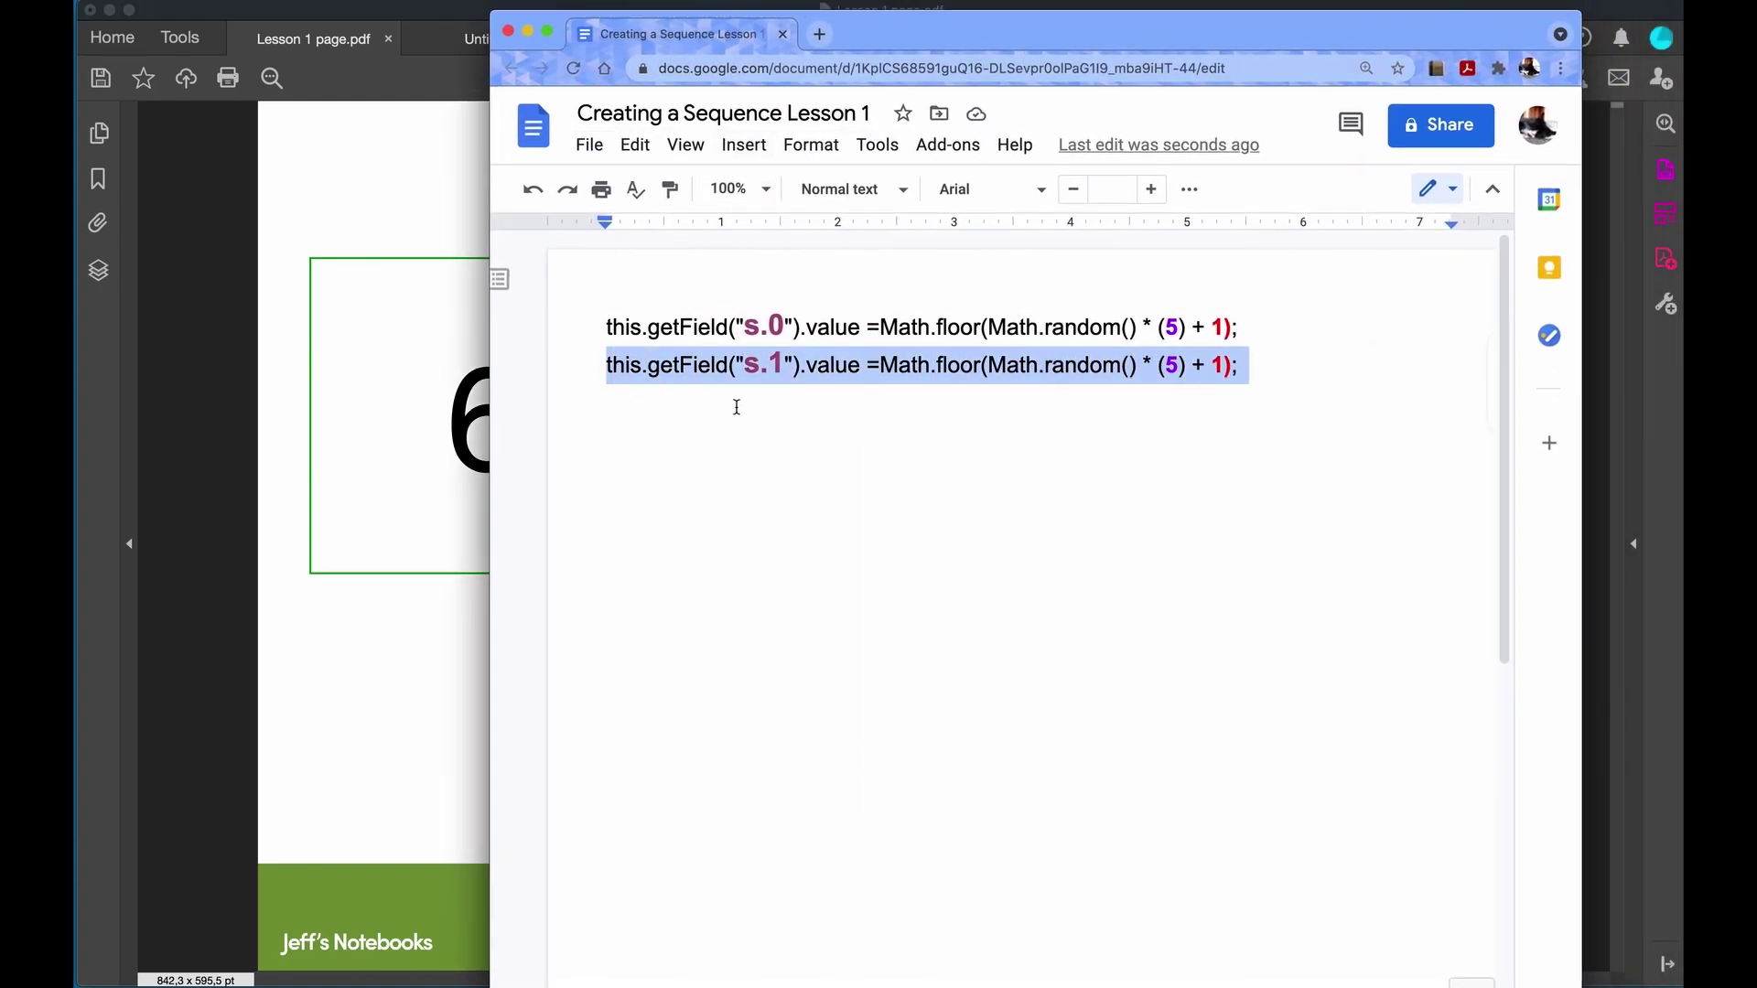
pyautogui.click(604, 398)
pyautogui.hotkey('ctrl', 'v')
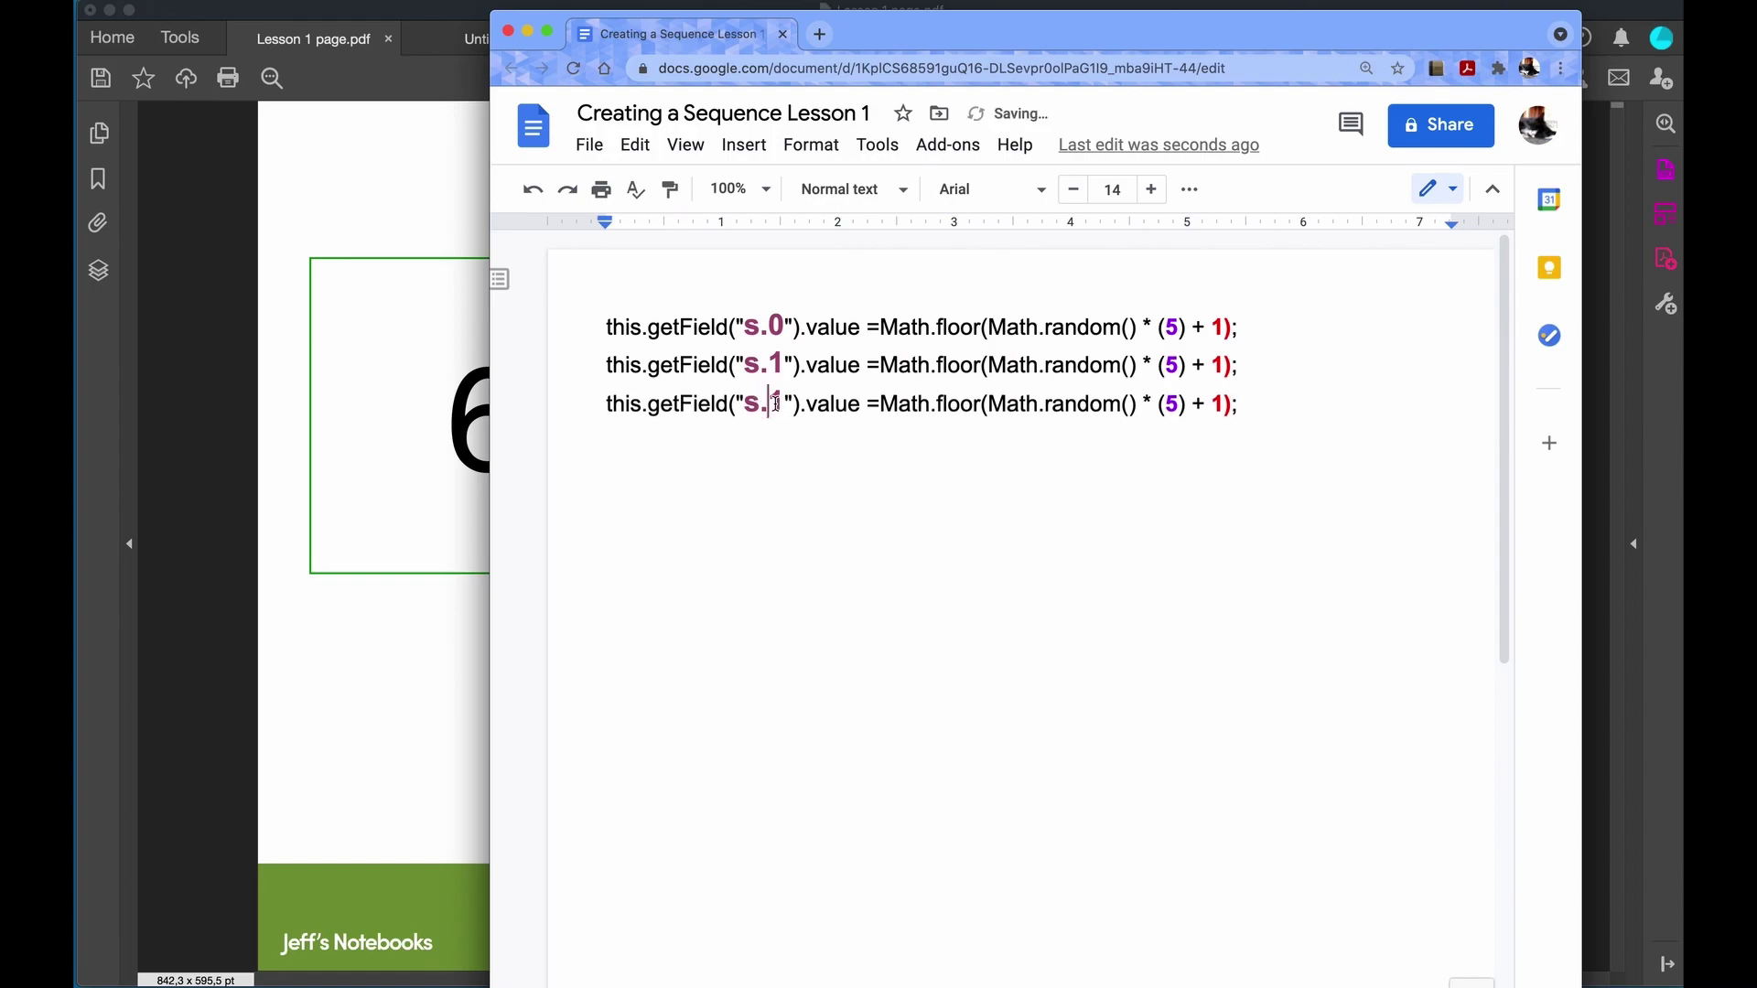
pyautogui.moveTo(767, 395); pyautogui.dragTo(784, 395)
pyautogui.write('2')
# Change all three multipliers from (5) to (25) and select the three lines
pyautogui.click(1164, 327)
pyautogui.write('2')
pyautogui.click(1166, 366)
pyautogui.write('2')
pyautogui.click(1166, 404)
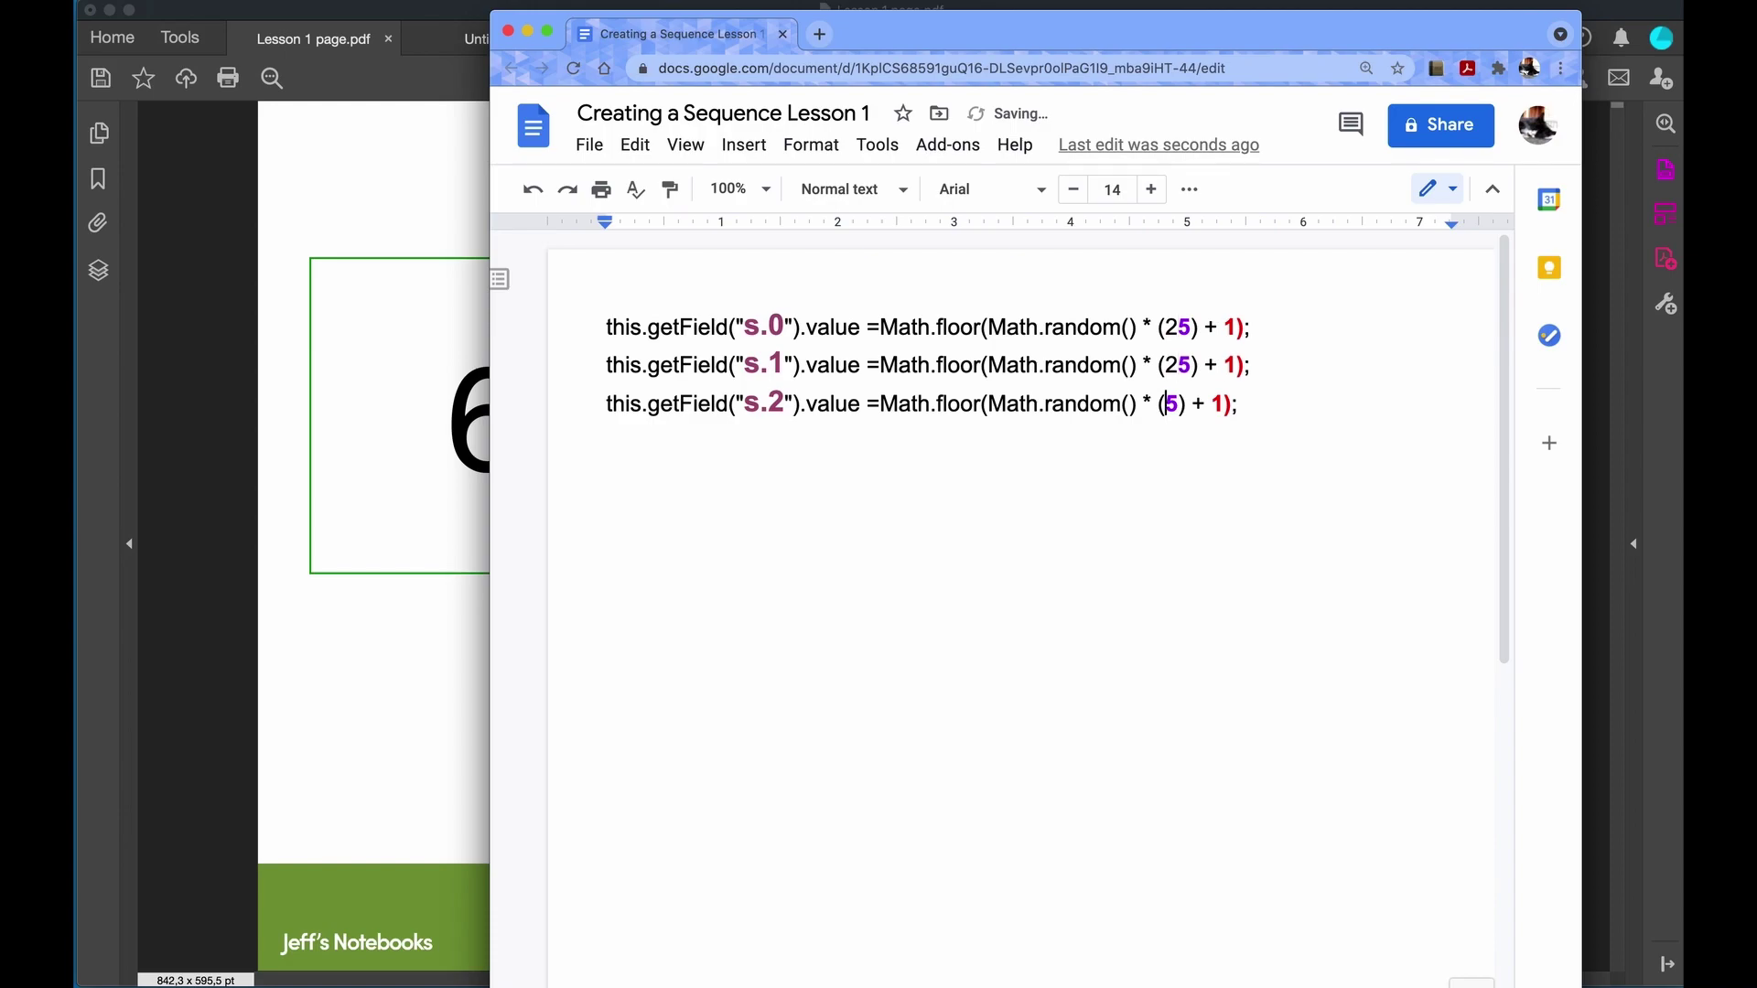
pyautogui.write('2')
pyautogui.moveTo(1252, 404); pyautogui.dragTo(606, 327)
pyautogui.press('super+c')
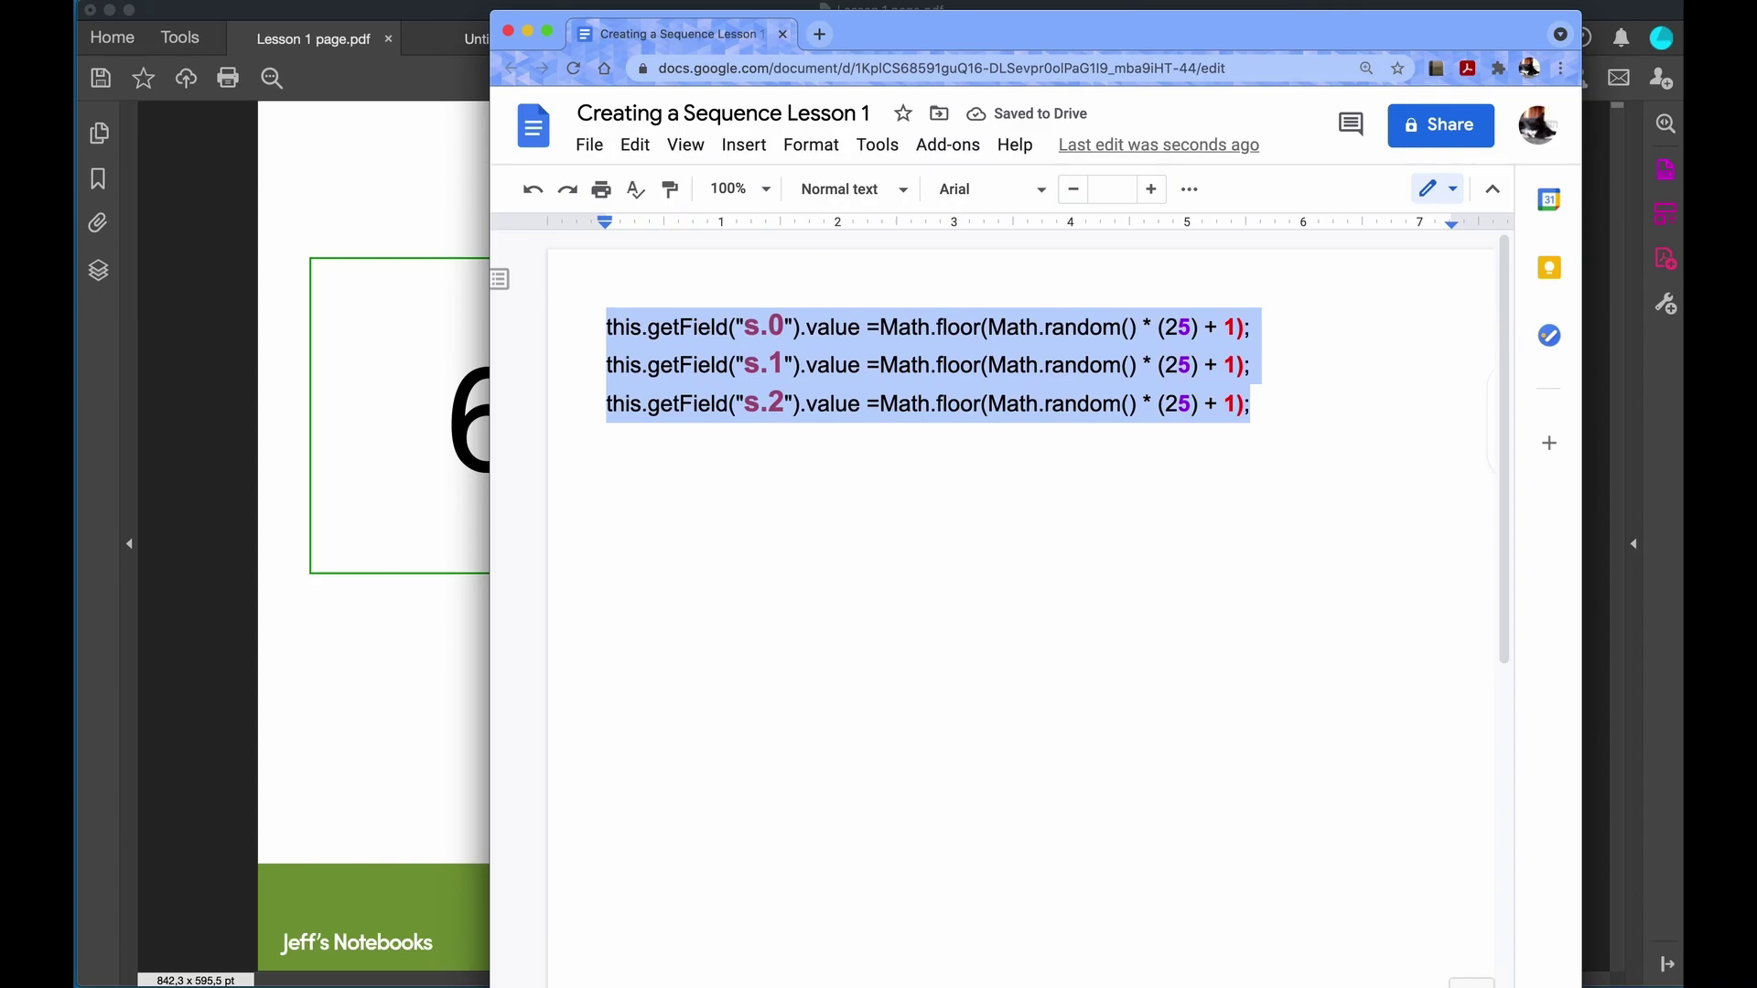
pyautogui.press('super+Tab')
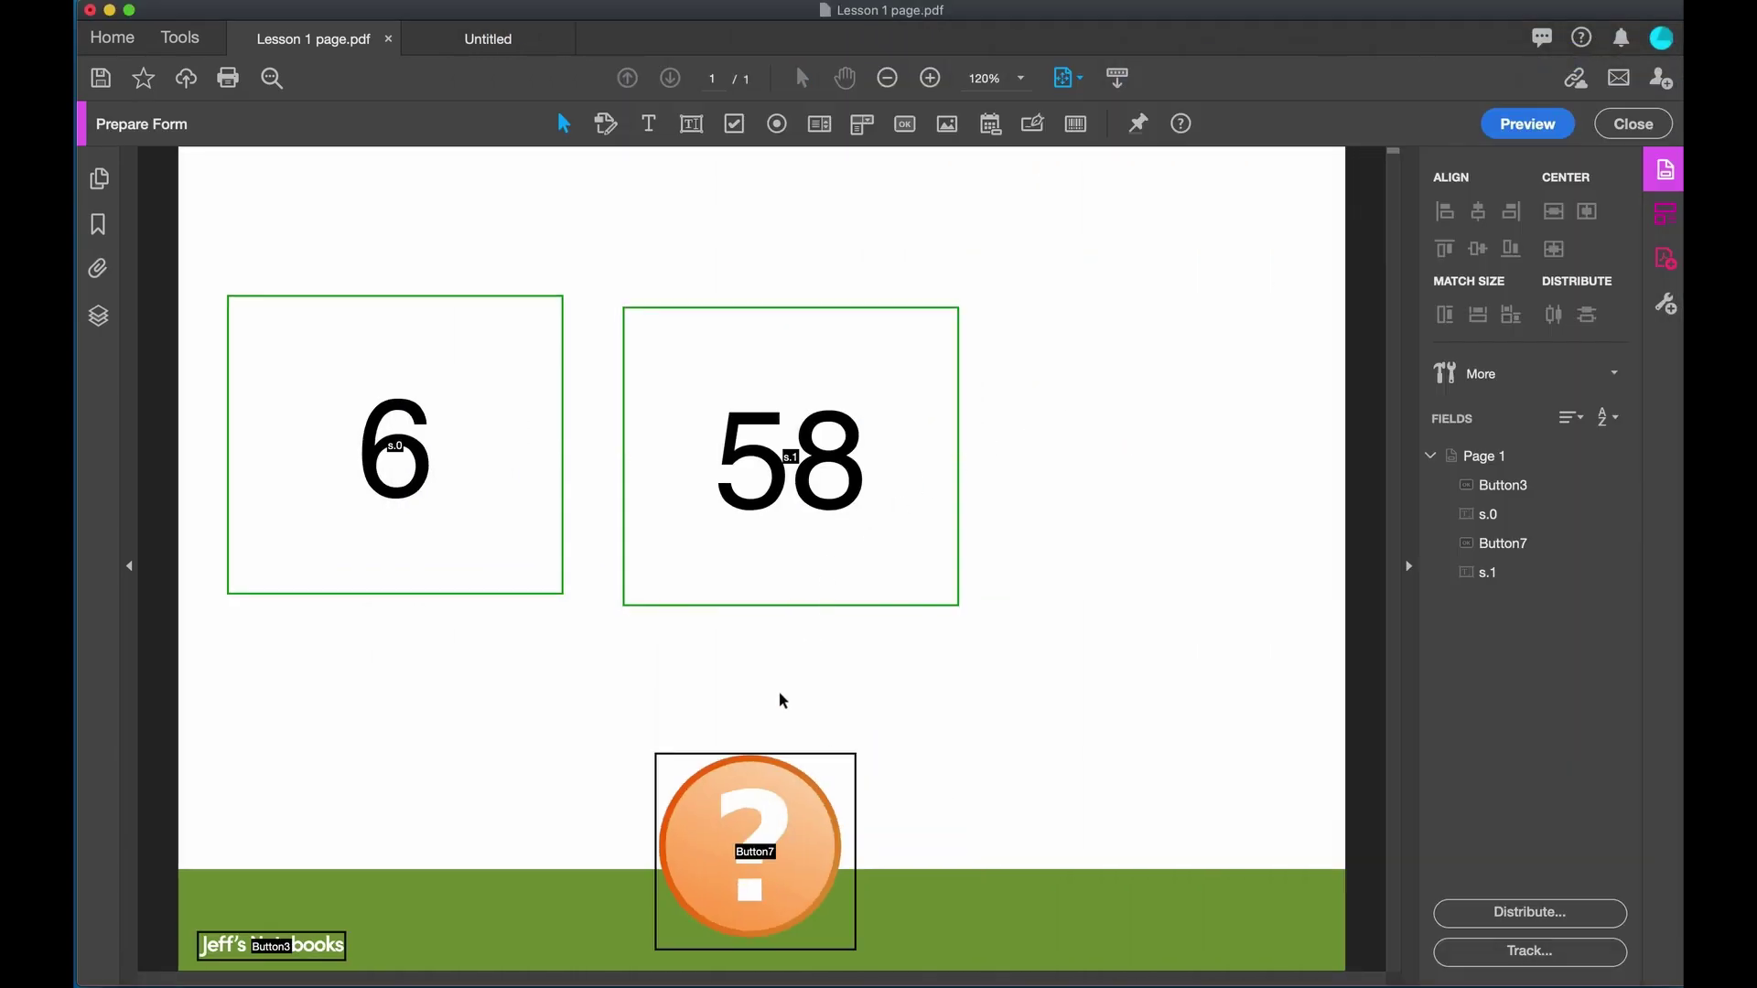
# Replace the ? button's JavaScript action with three lines filling s.0, s.1, s.2 using Math.random() * (25) + 1
pyautogui.click(724, 780)
pyautogui.rightClick(728, 779)
pyautogui.click(824, 678)
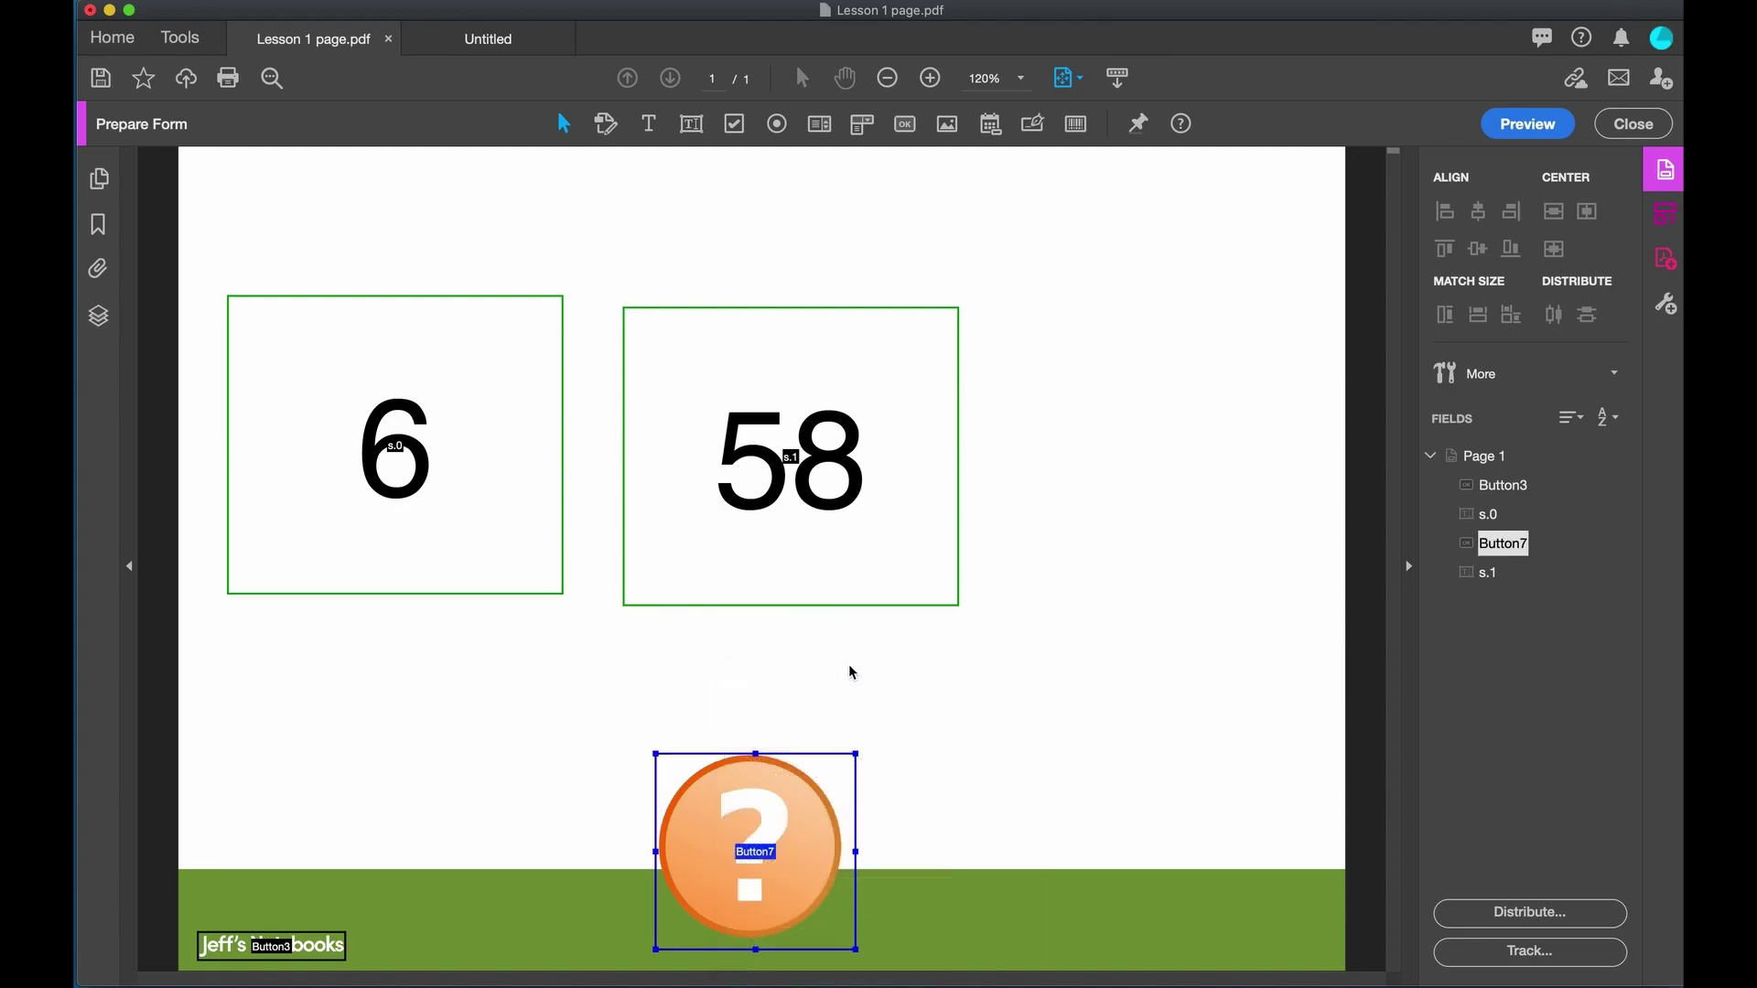
pyautogui.click(1267, 627)
pyautogui.click(1324, 736)
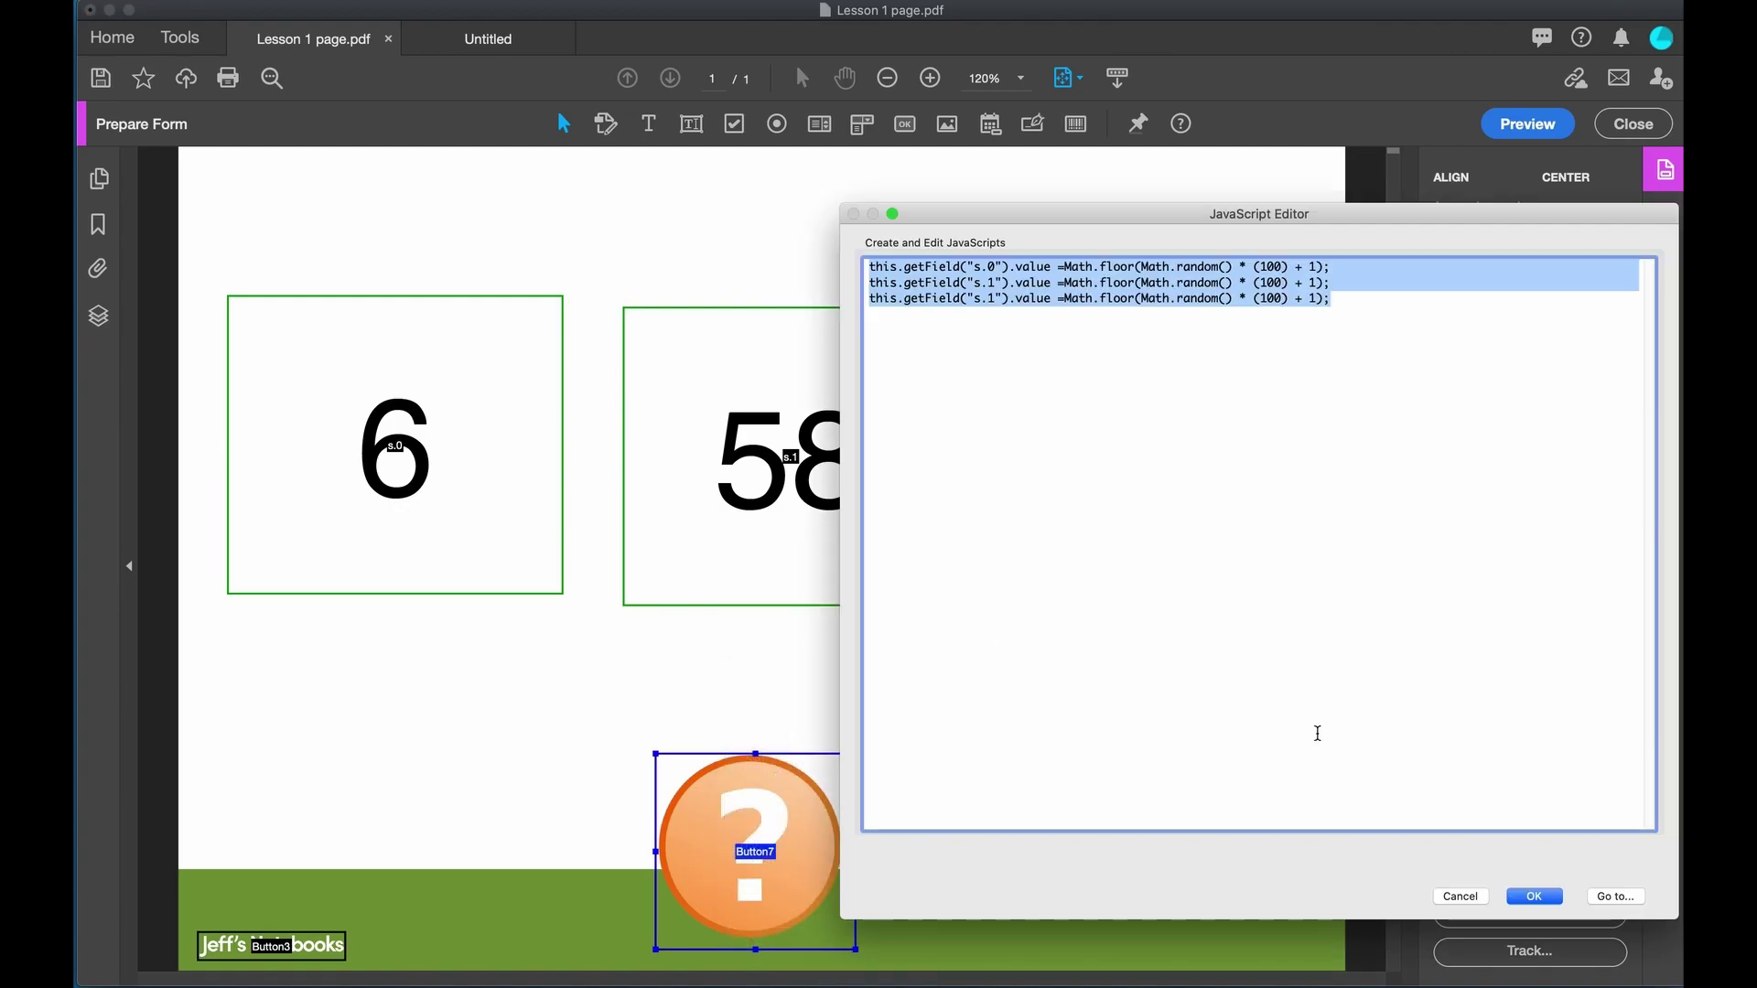
pyautogui.press('super+v')
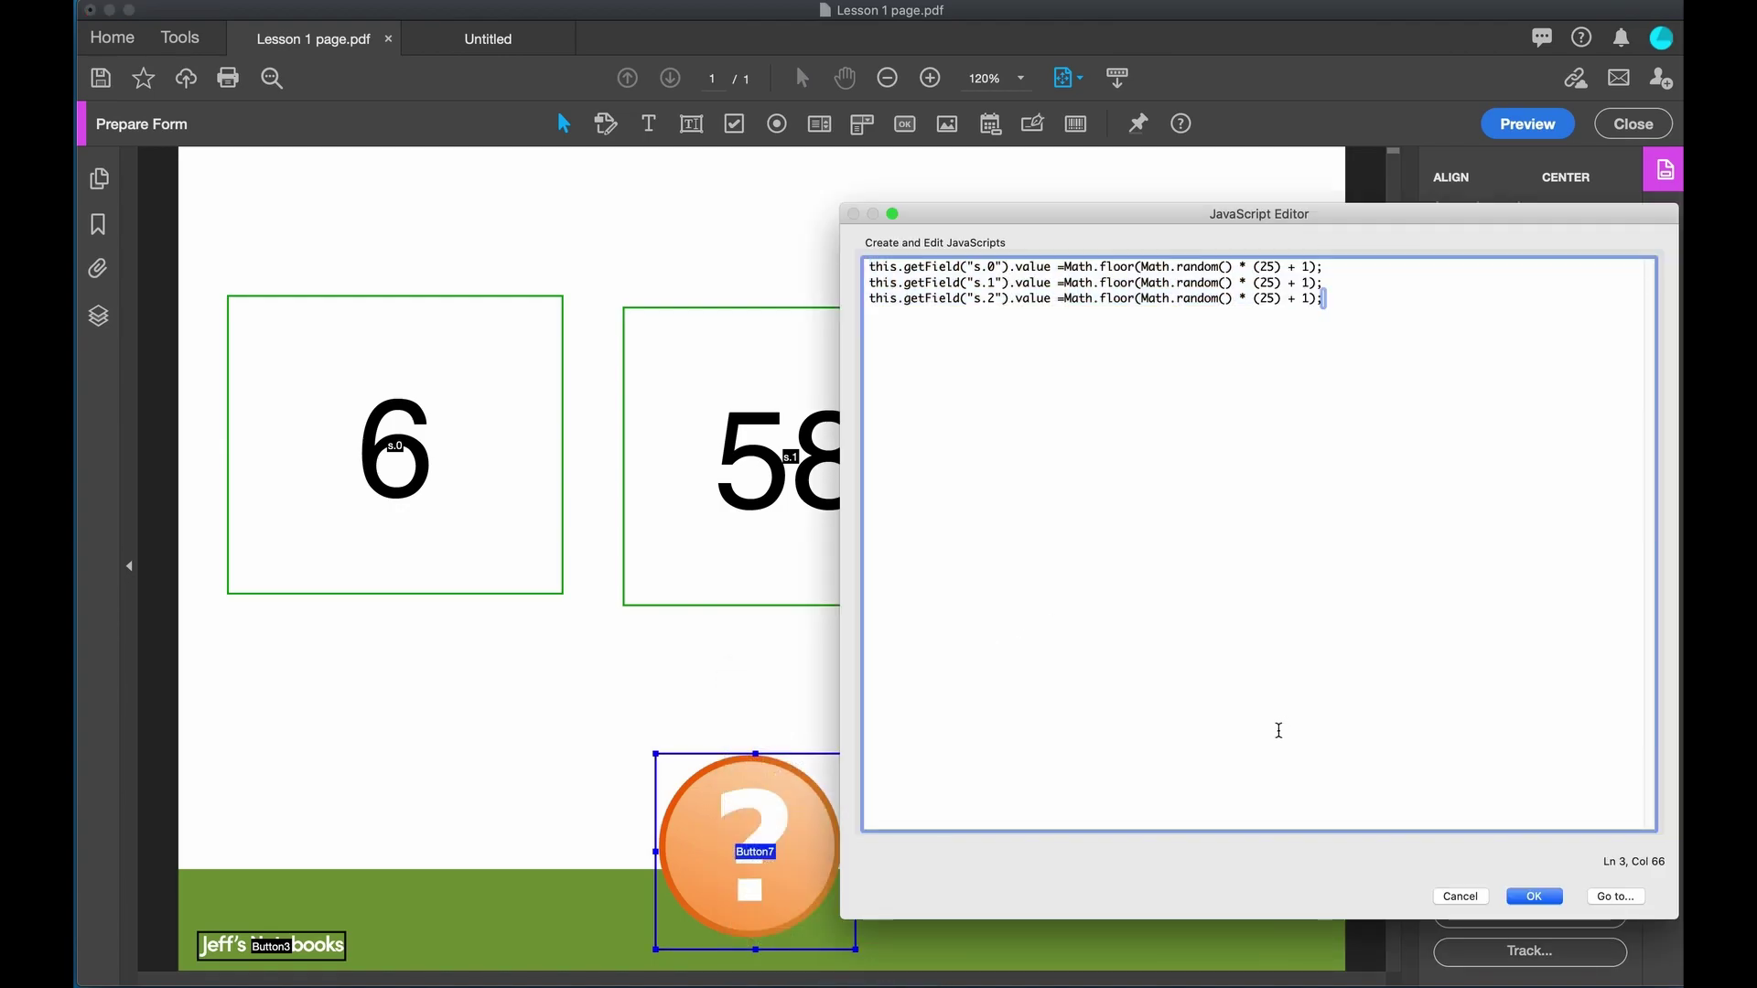
pyautogui.click(1534, 897)
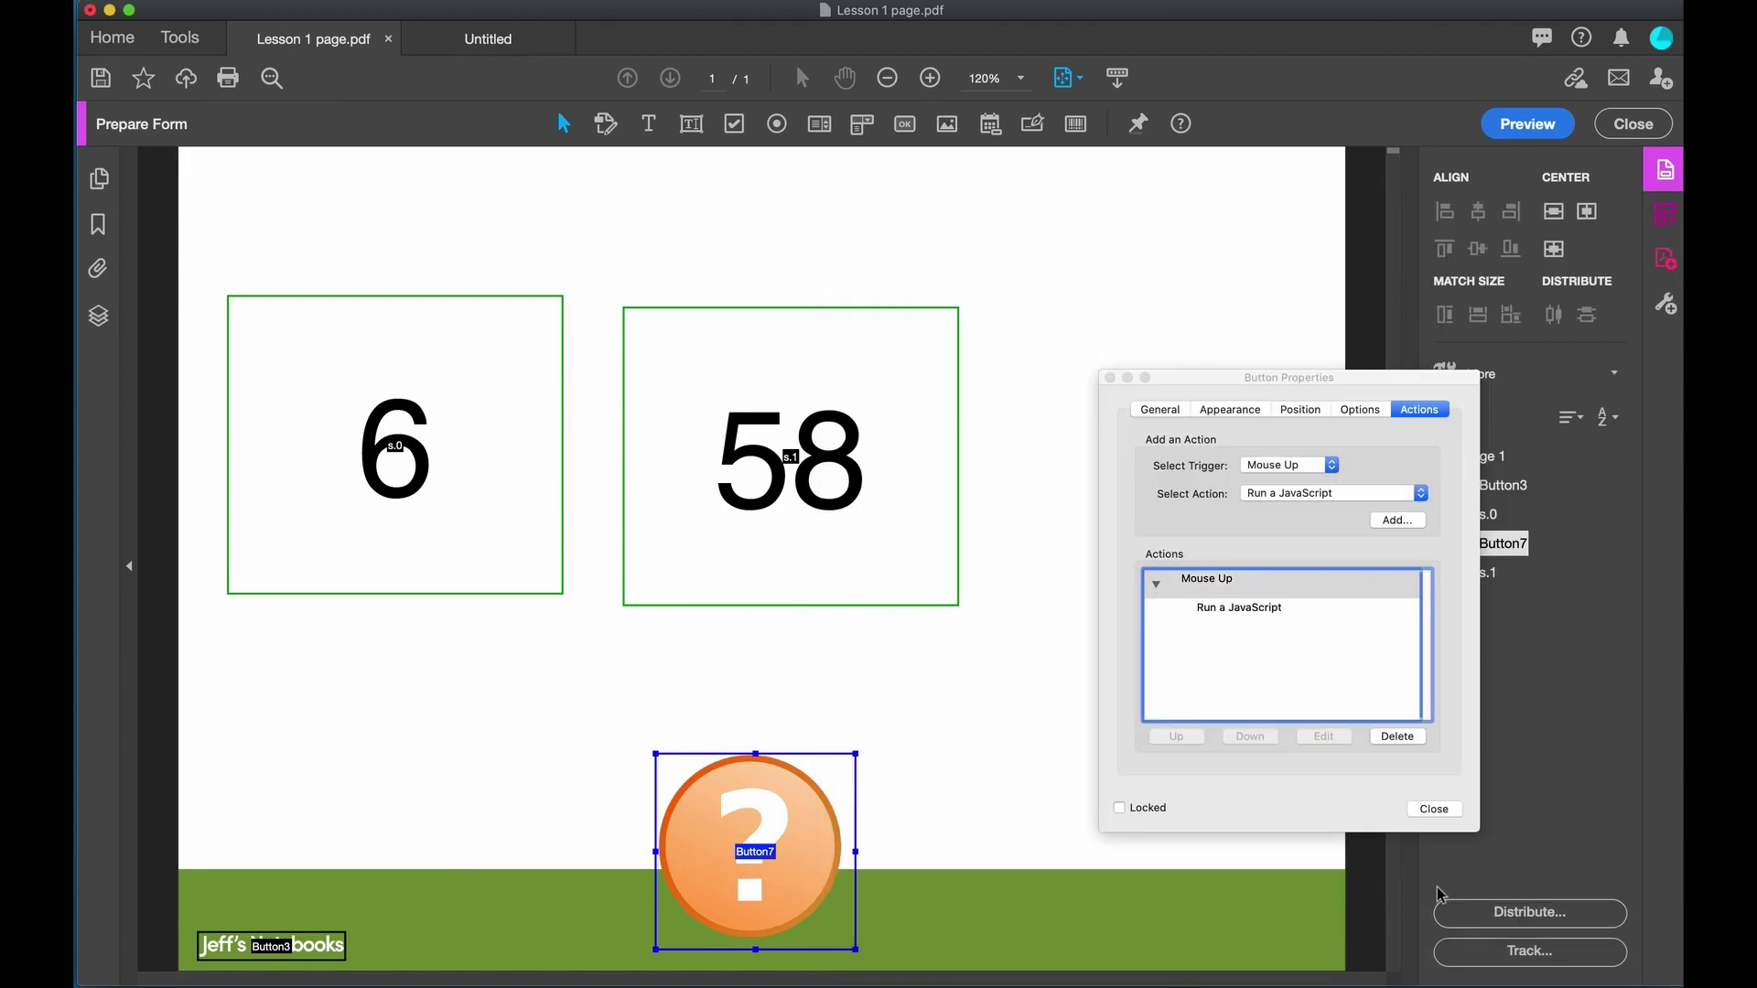
# Duplicate the s.1 number field and place the copy to the right of the 58 box
pyautogui.click(850, 379)
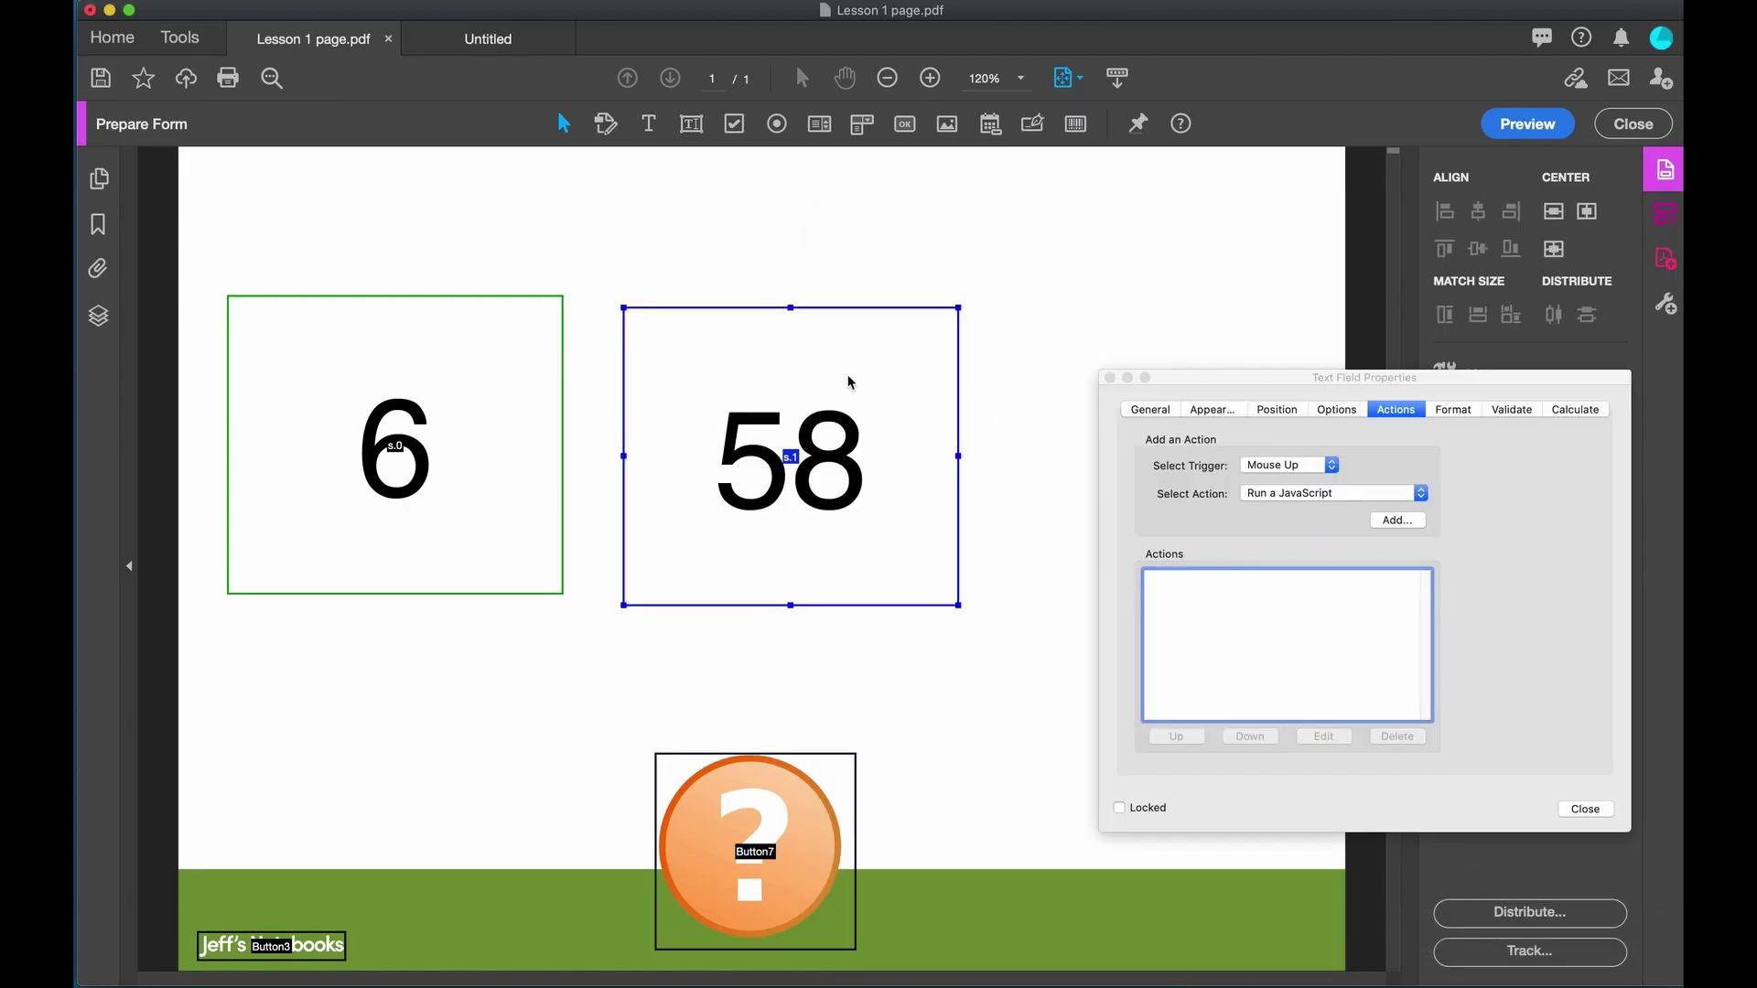
pyautogui.press('super+c')
pyautogui.press('super+v')
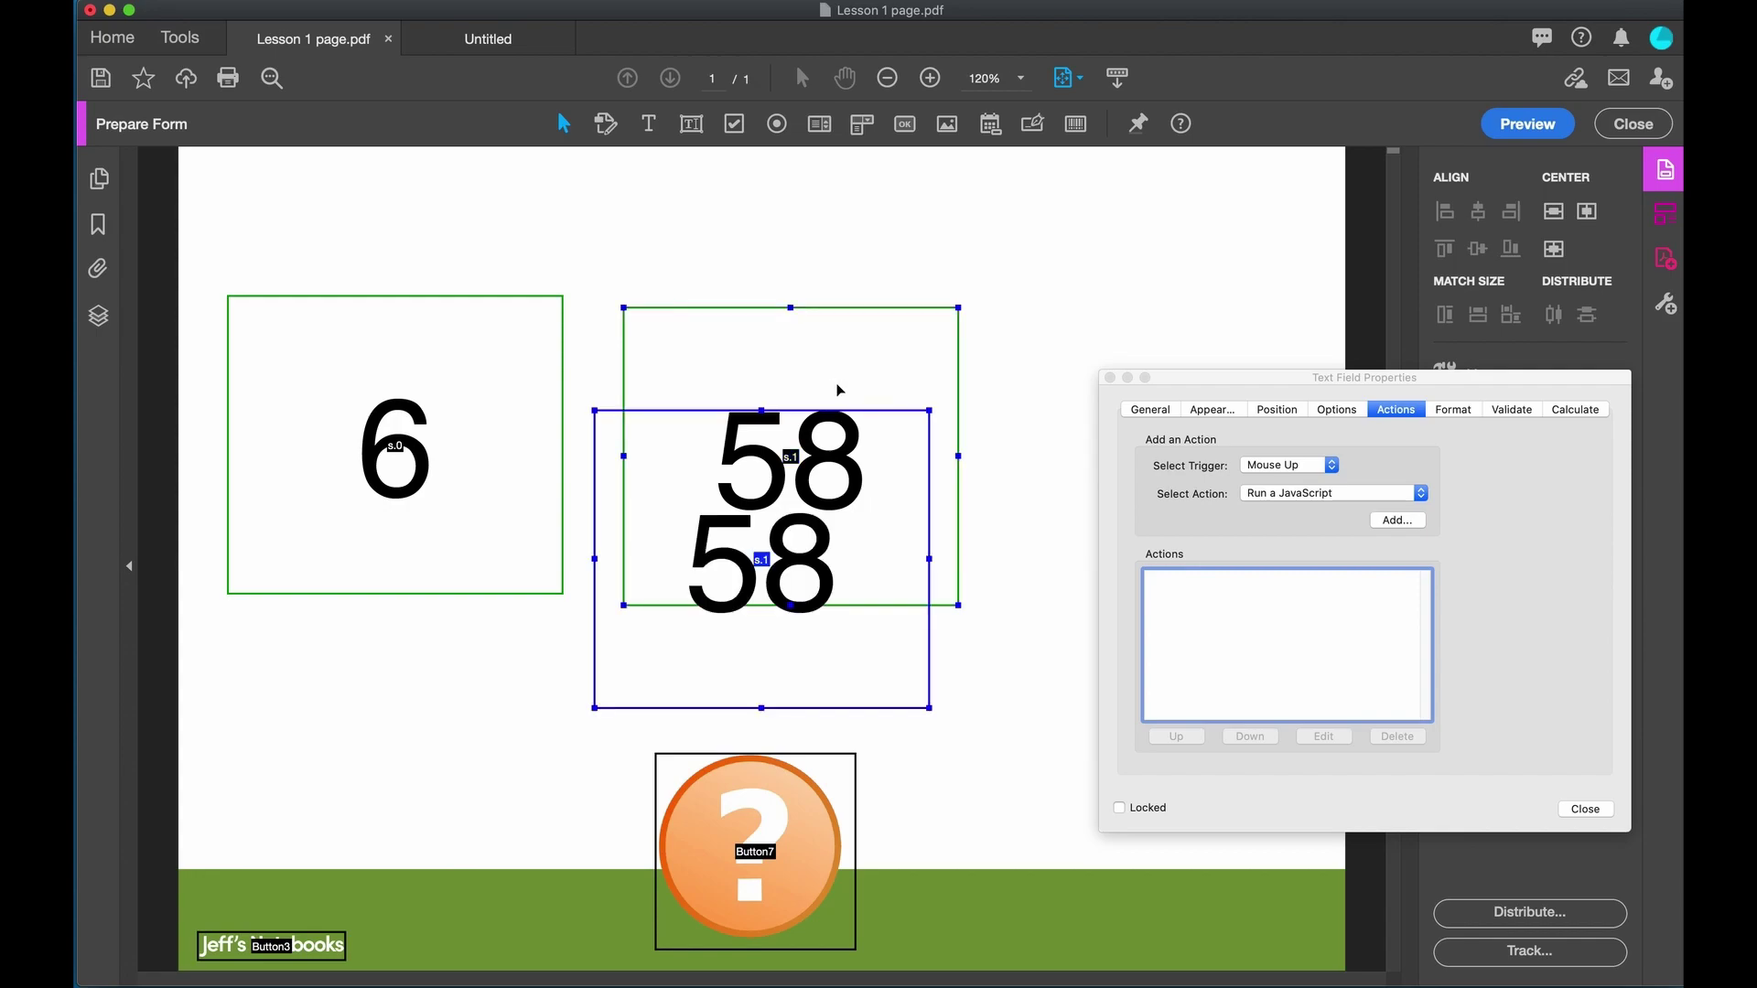
pyautogui.moveTo(784, 482); pyautogui.dragTo(1181, 419)
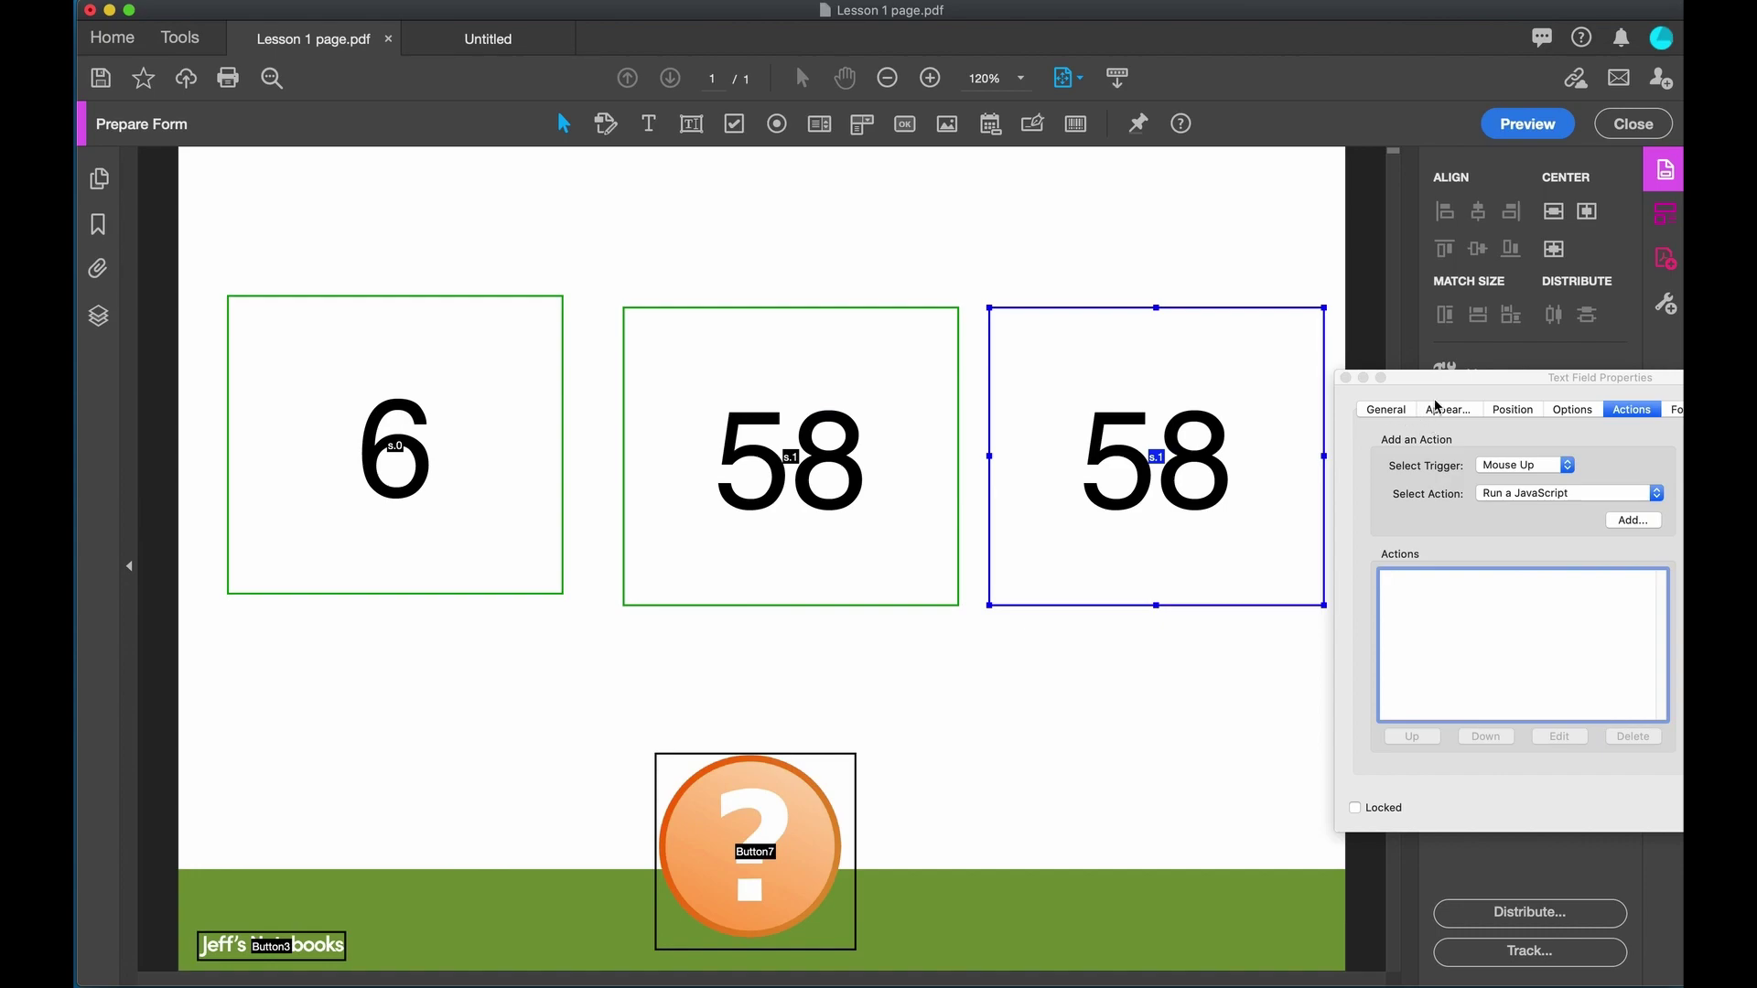
# Rename the copied field to s.2 in its General properties
pyautogui.moveTo(1510, 378); pyautogui.dragTo(1208, 463)
pyautogui.click(1083, 495)
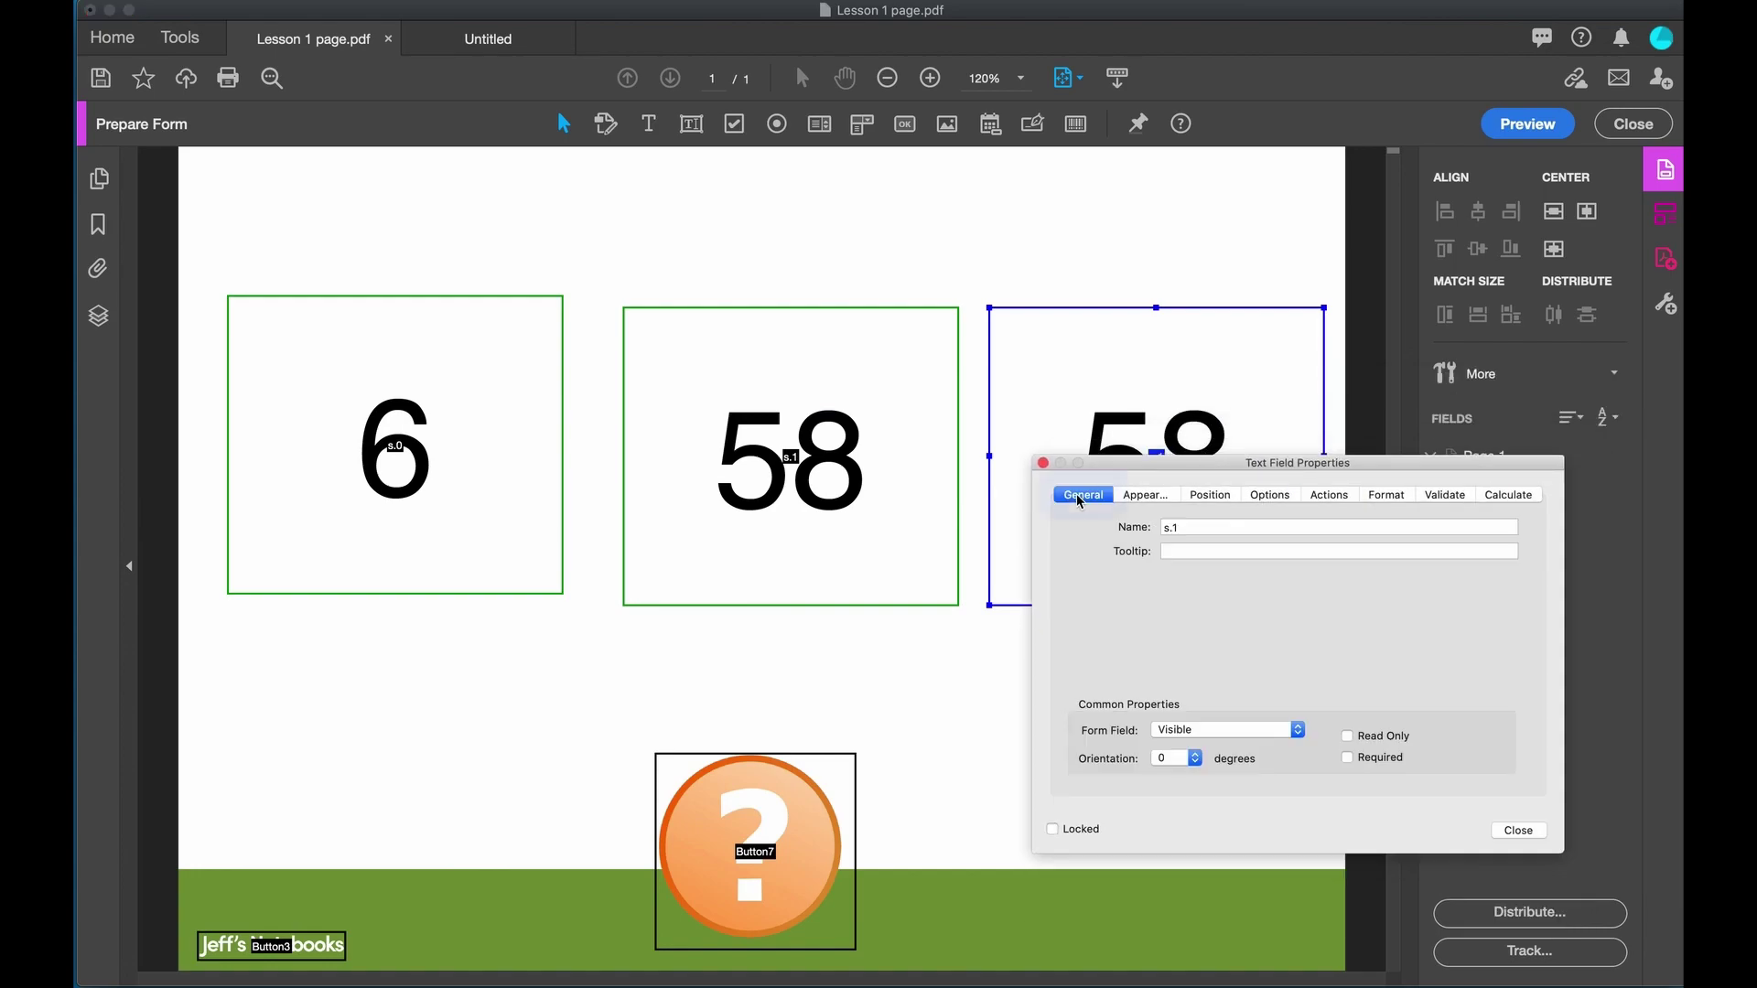
pyautogui.click(1204, 526)
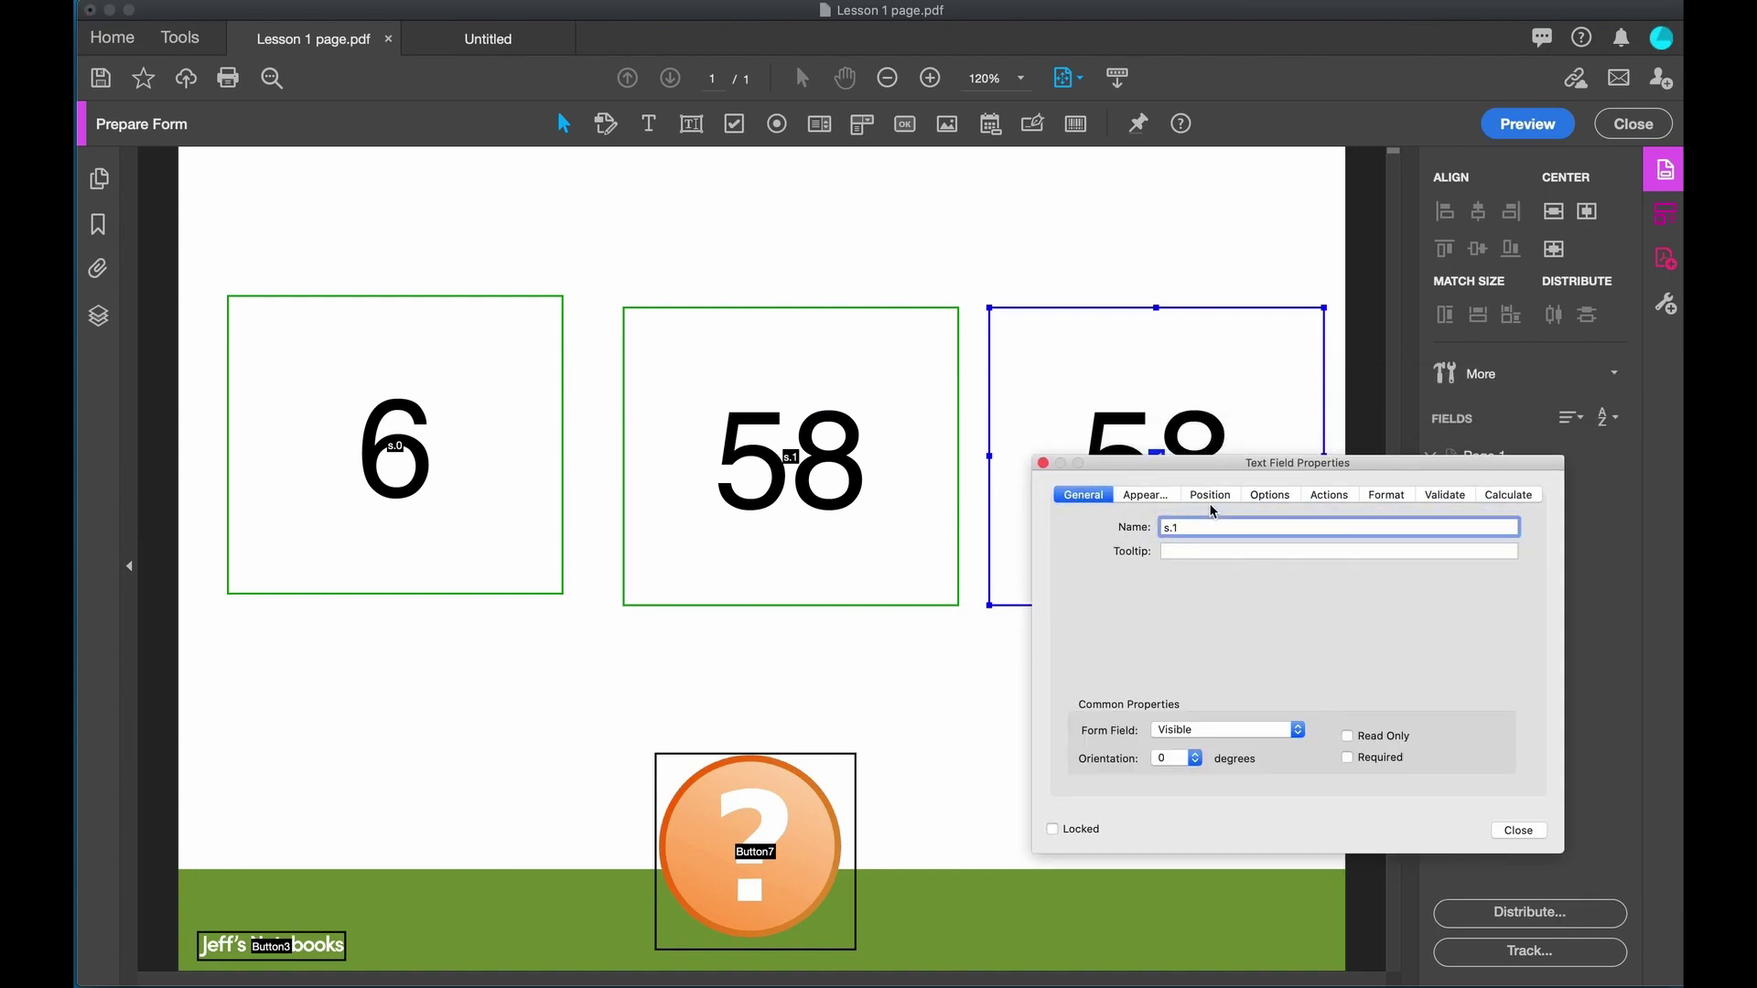
pyautogui.click(1520, 830)
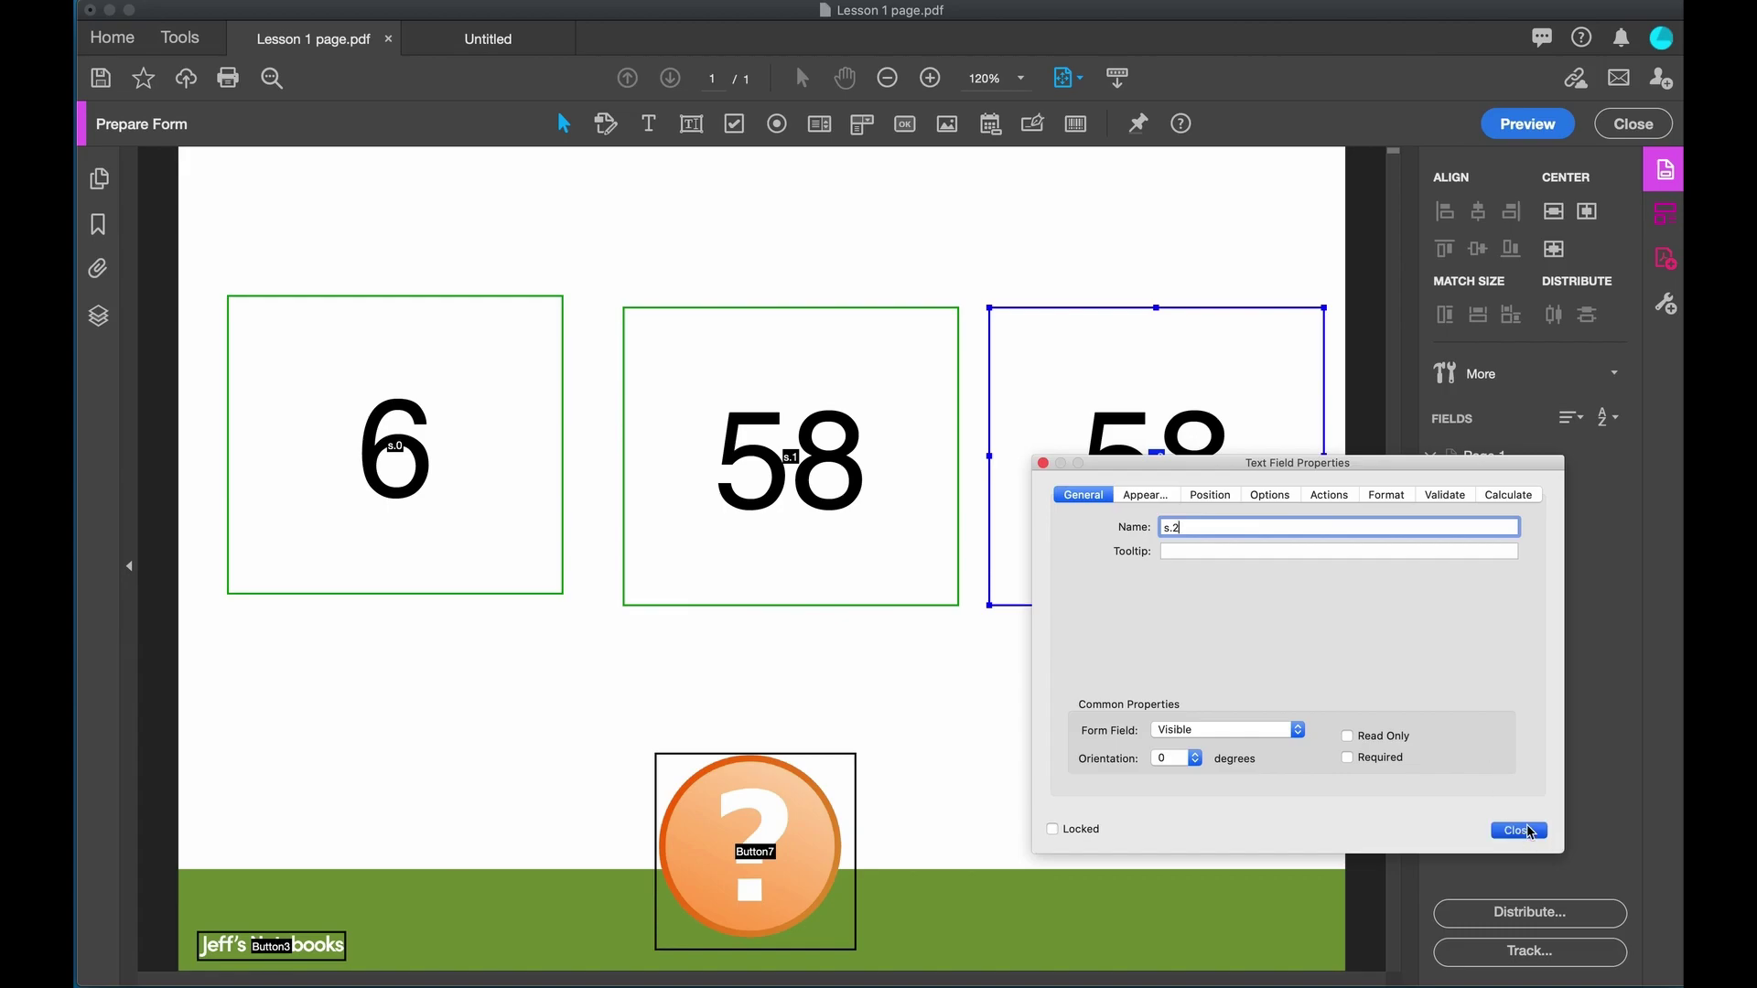